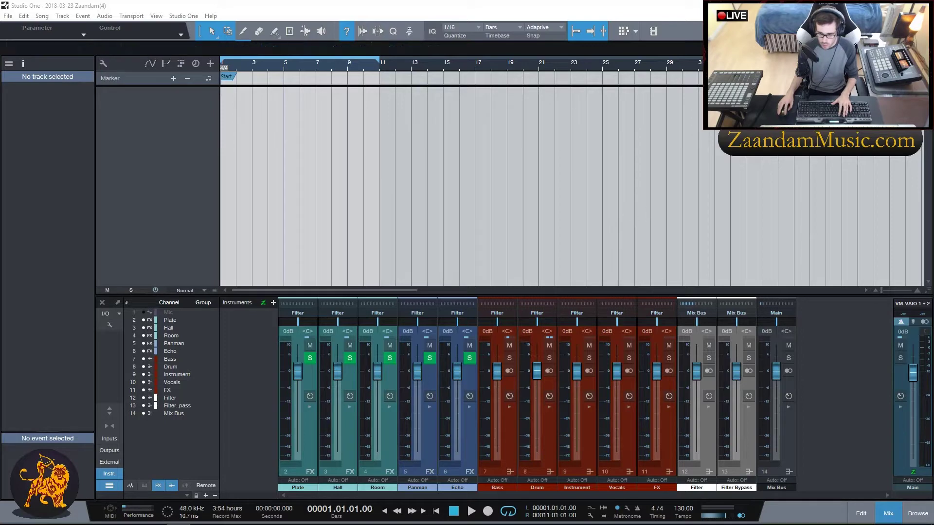
Open the file browser and expand the Kingdom MULTIFORMAT sample pack down to the 01 109 Abmin folder.
key("F5")
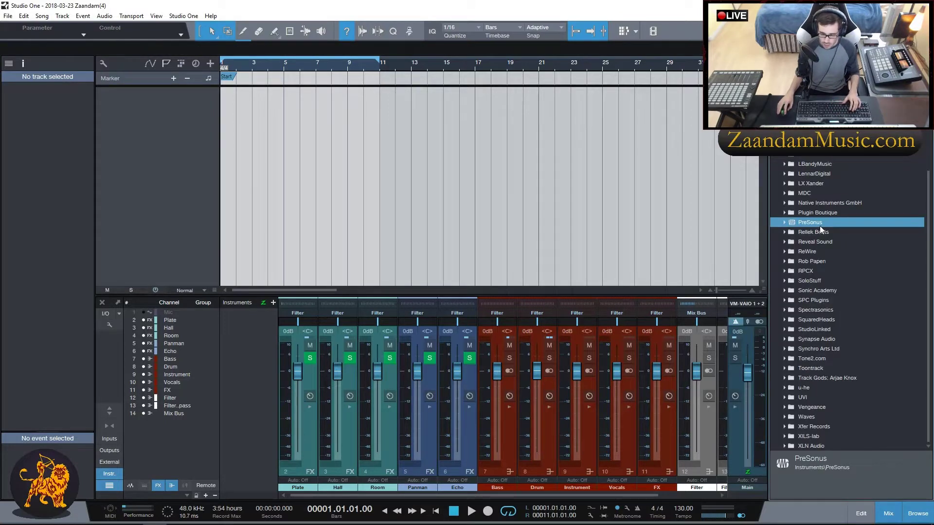
key("F9")
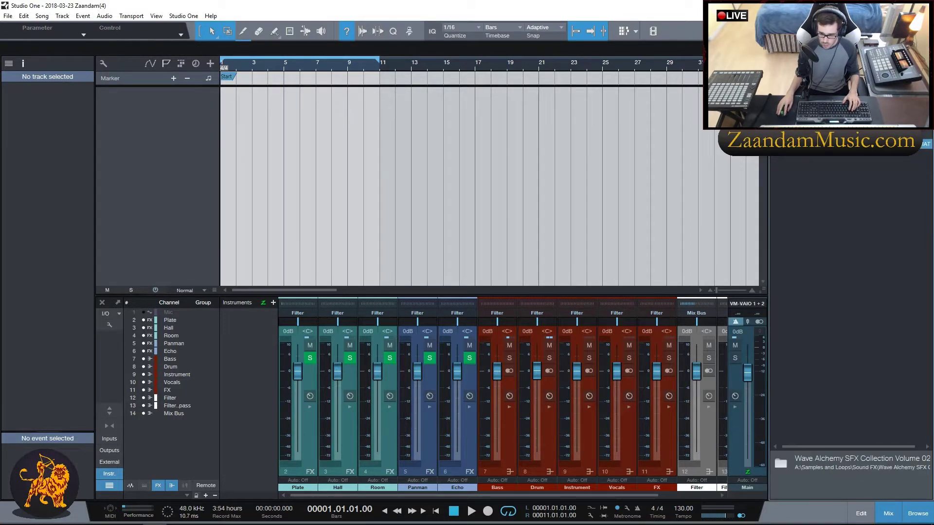
key("F9")
key("F9")
key("F9")
key("F9")
key("F9")
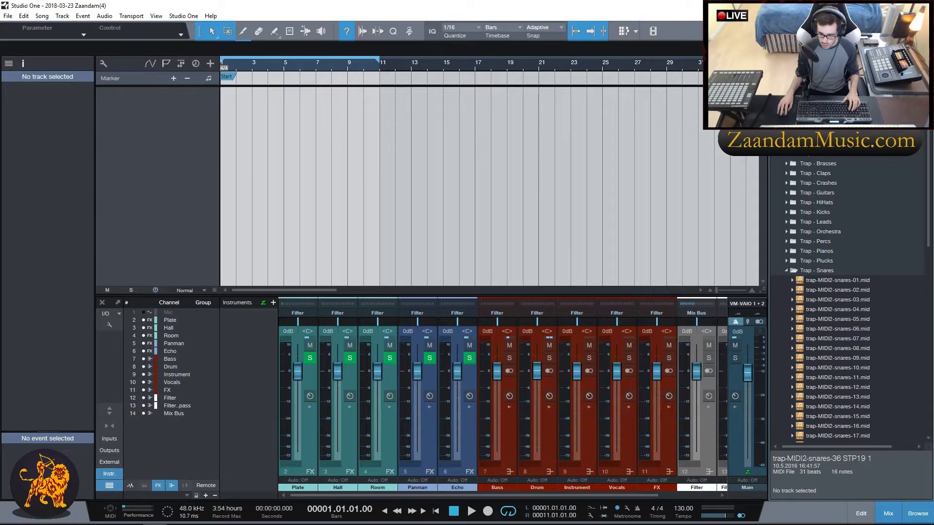
left_click(775, 124)
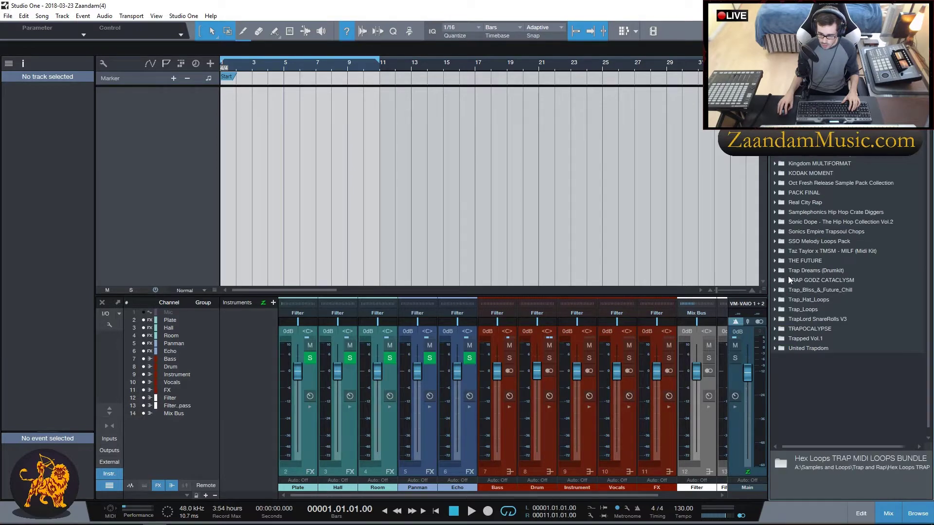
double_click(787, 164)
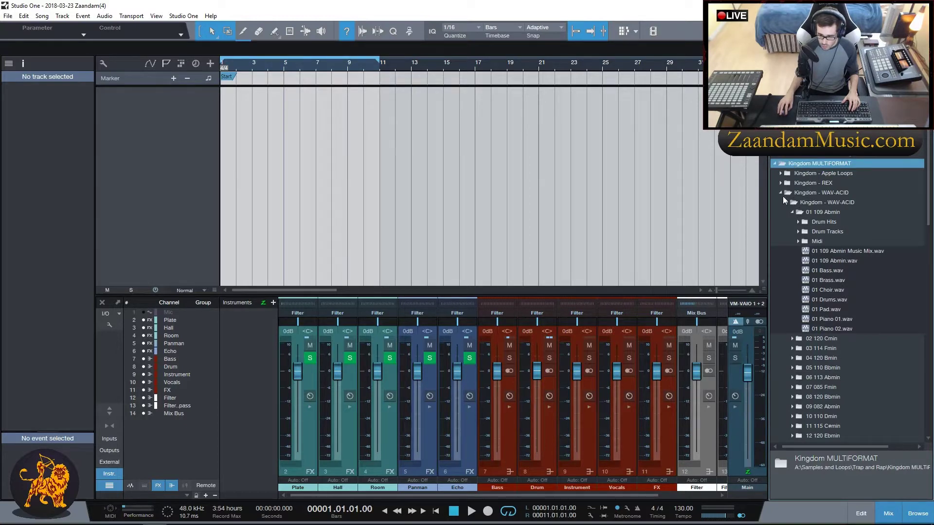
Audition the 01 Piano 01.wav loop and place it on a new audio track at bar 1, checking it in playback.
left_click(821, 319)
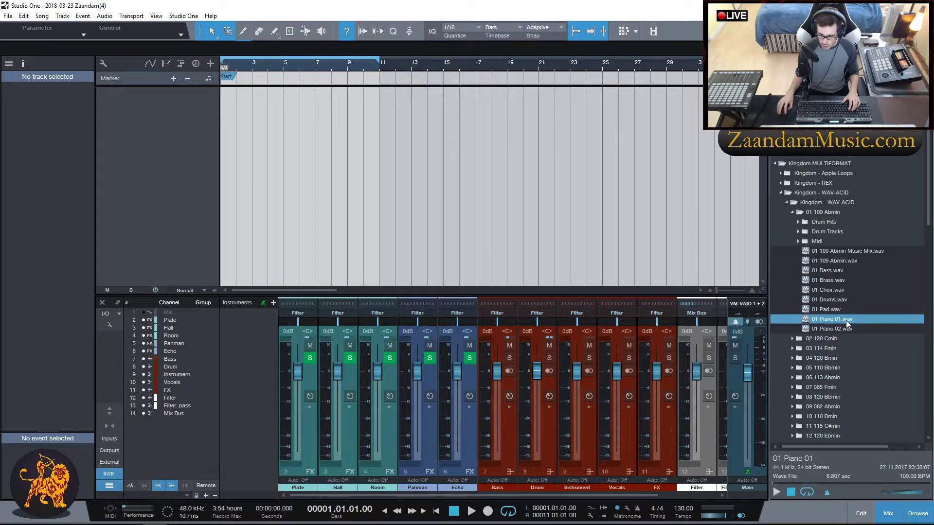
left_click(777, 493)
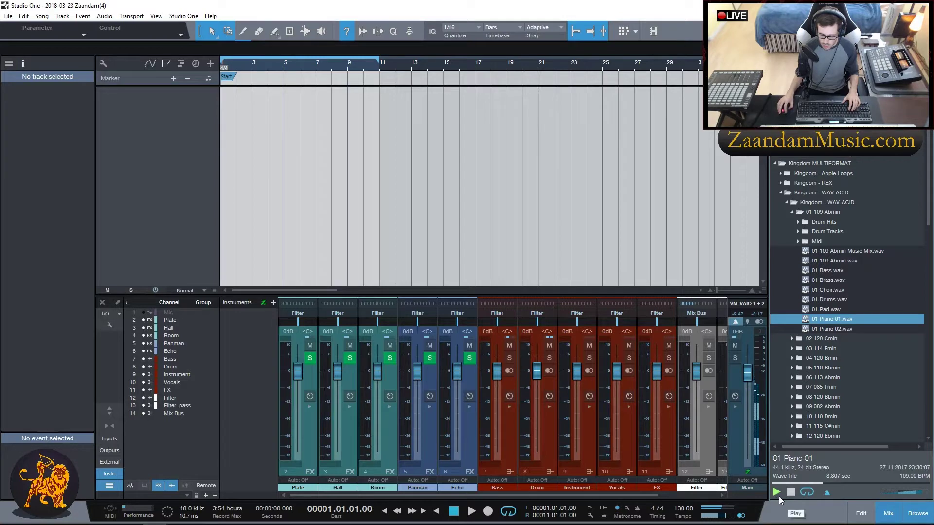
left_click(789, 493)
left_click_drag(861, 320, 243, 104)
key("space")
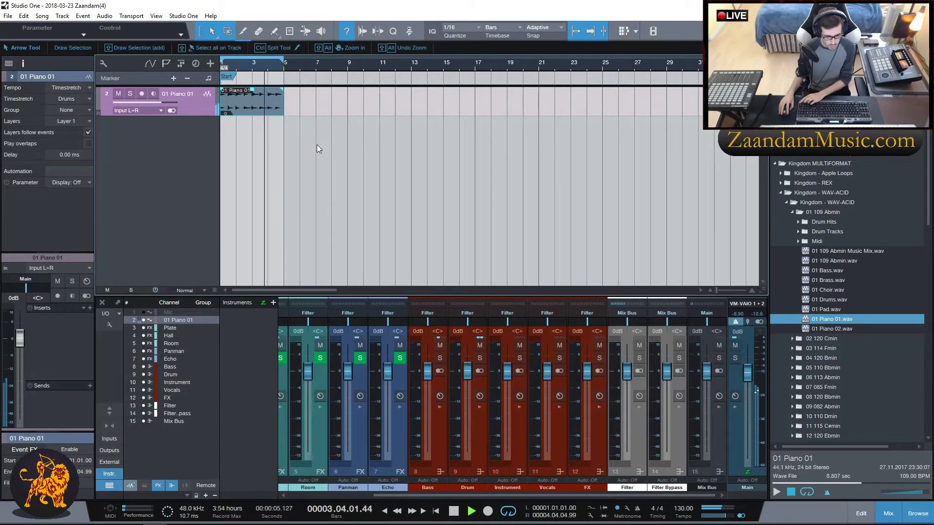
key("space")
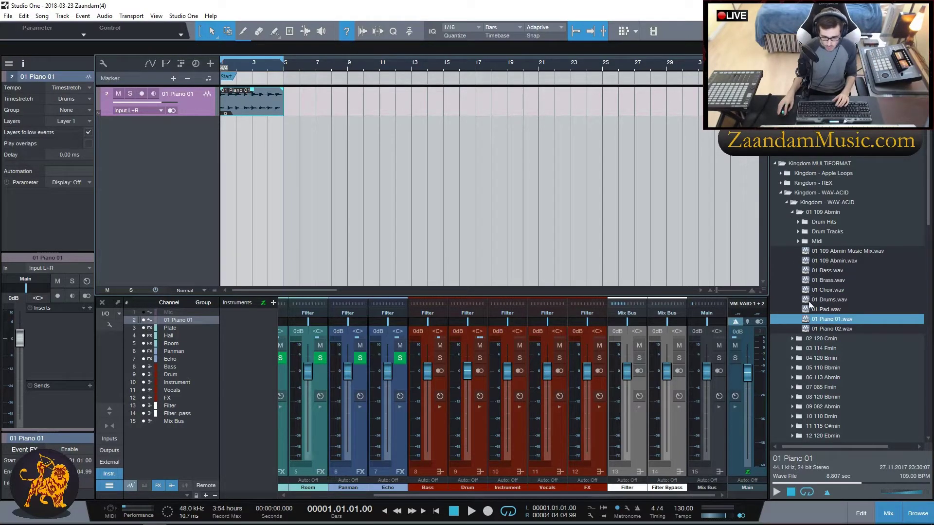
Audition the 01 Piano 02.wav loop and place it on the piano track at bar 21.
left_click(820, 330)
left_click(778, 492)
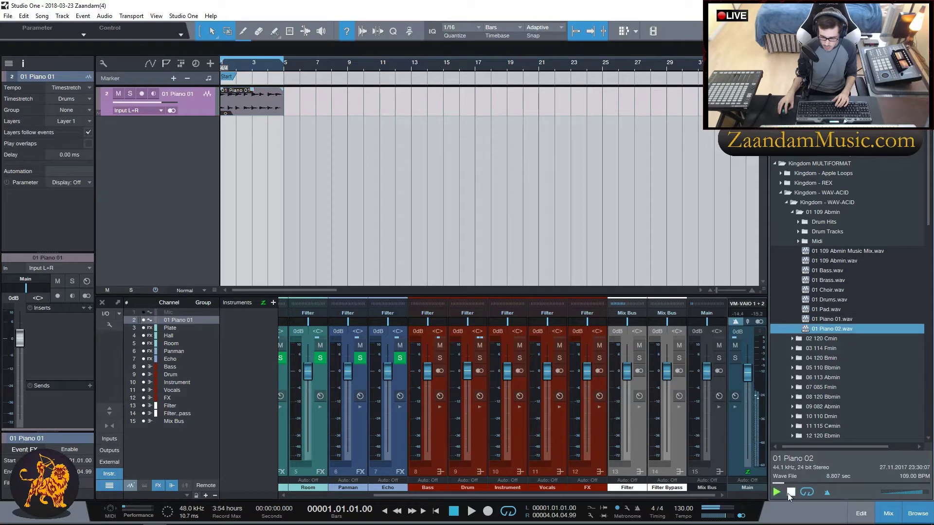
left_click(789, 493)
left_click_drag(833, 329, 559, 99)
Play the 01 Piano 01 clip from the start of the song to judge the current tempo.
left_click(253, 107)
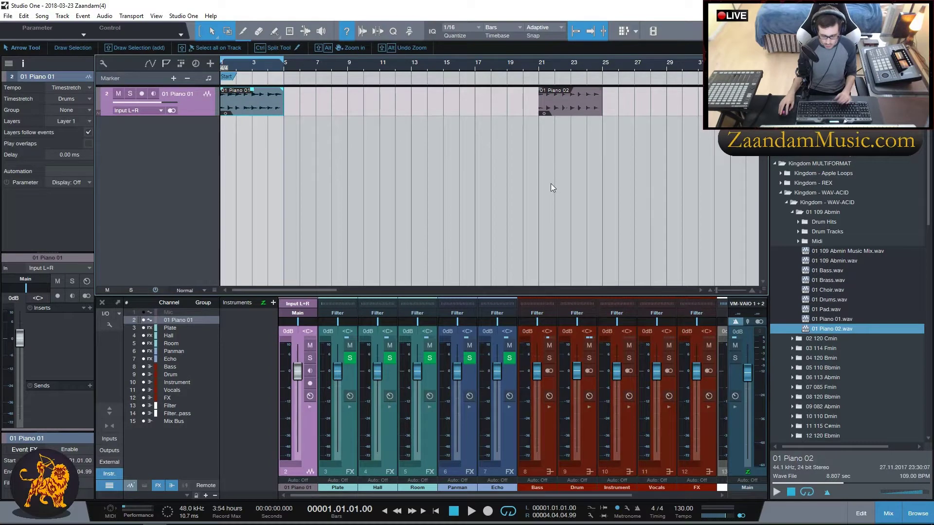
key("space")
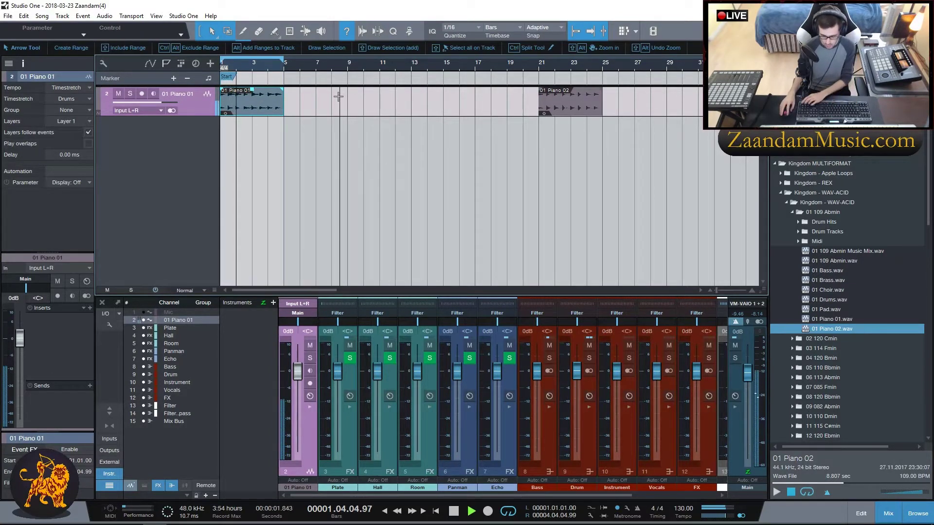
key("space")
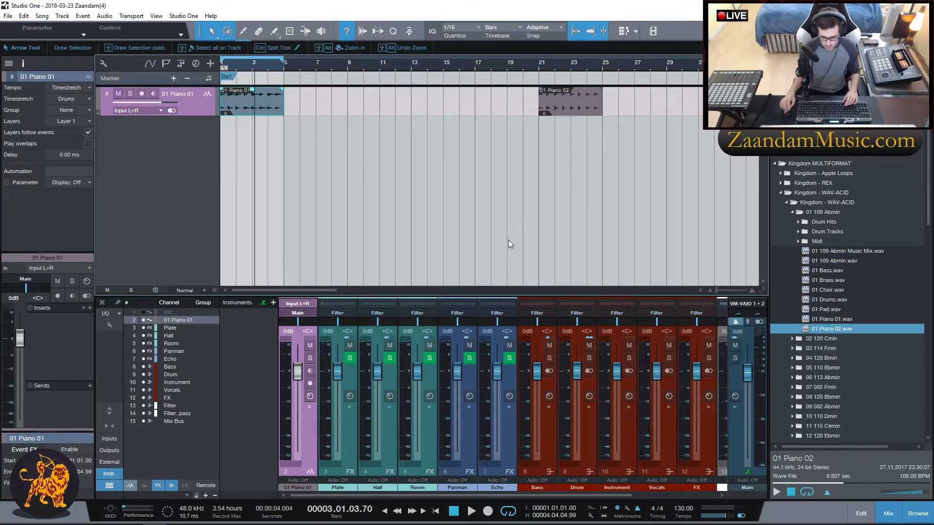
key("Home")
key("space")
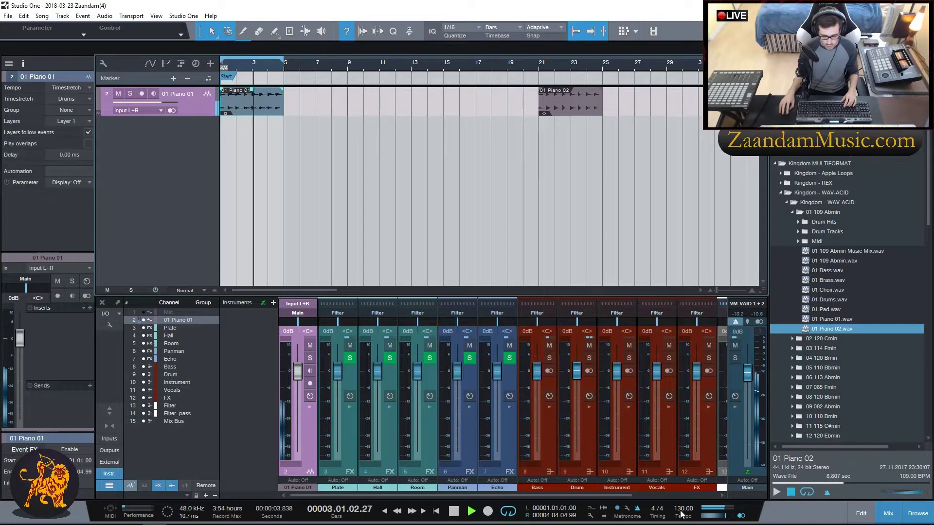
key("space")
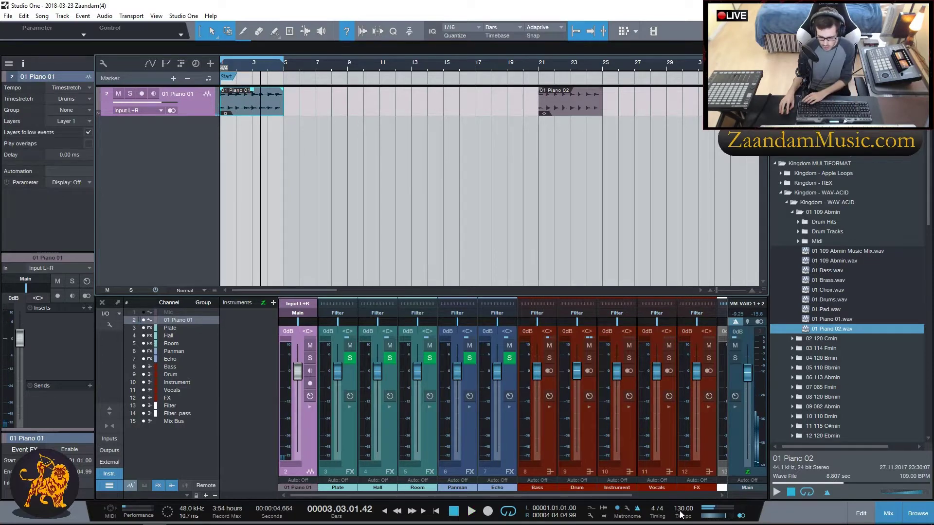
Set the song tempo to 150 and play the first piano clip at the new speed.
left_click_drag(681, 513, 685, 499)
key("comma")
key("space")
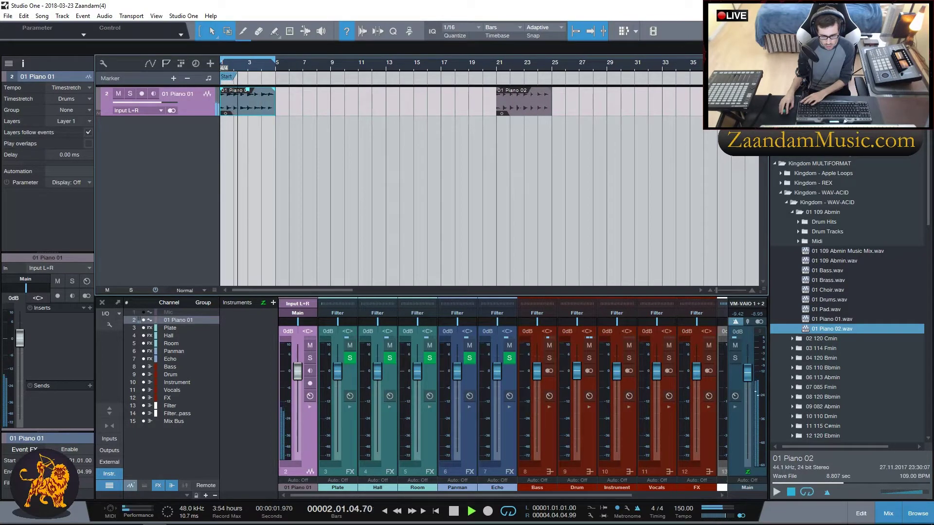
mouse_move(715, 522)
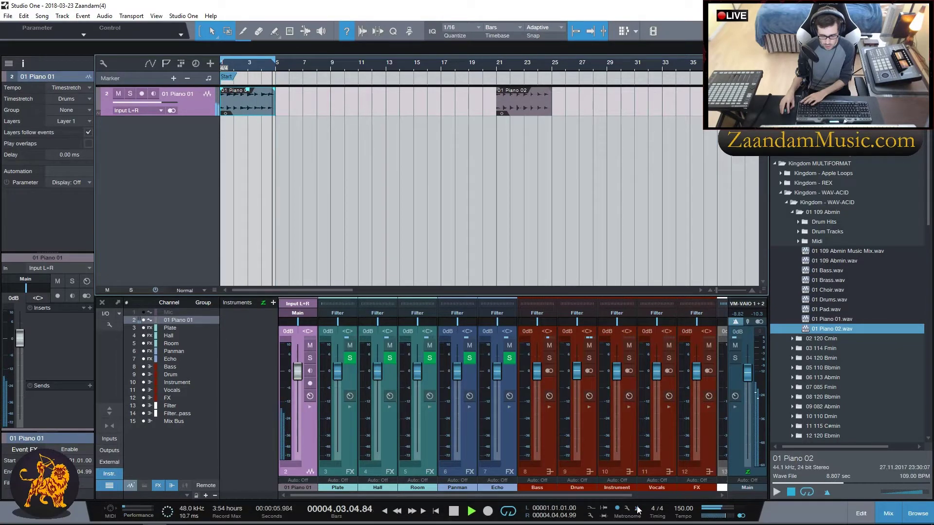
key("space")
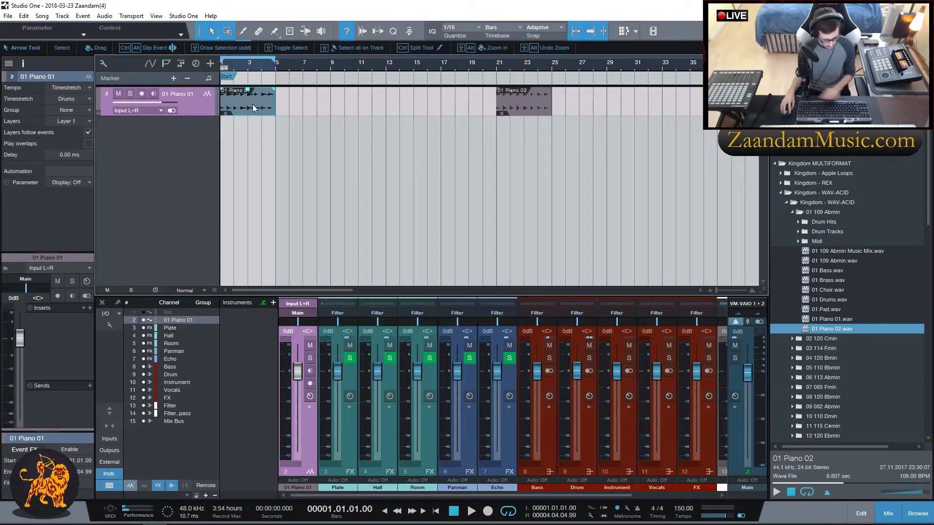
Duplicate the 01 Piano 01 clip to bar 5 and reverse the audio of the copy.
key("d")
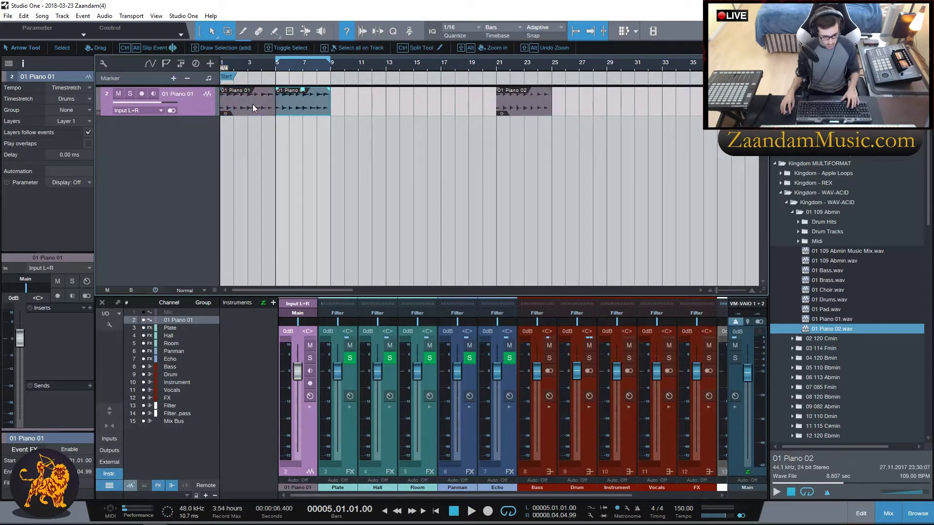
right_click(299, 103)
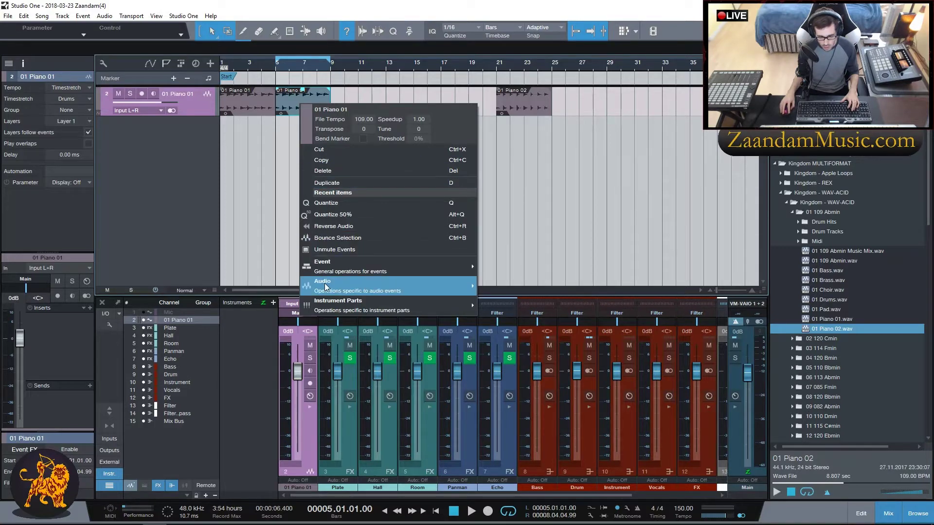
mouse_move(325, 287)
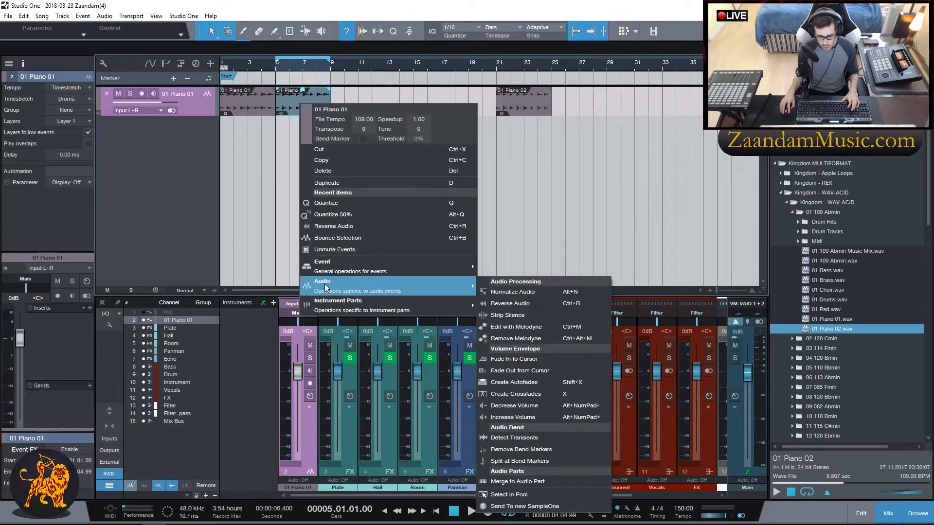
left_click(563, 305)
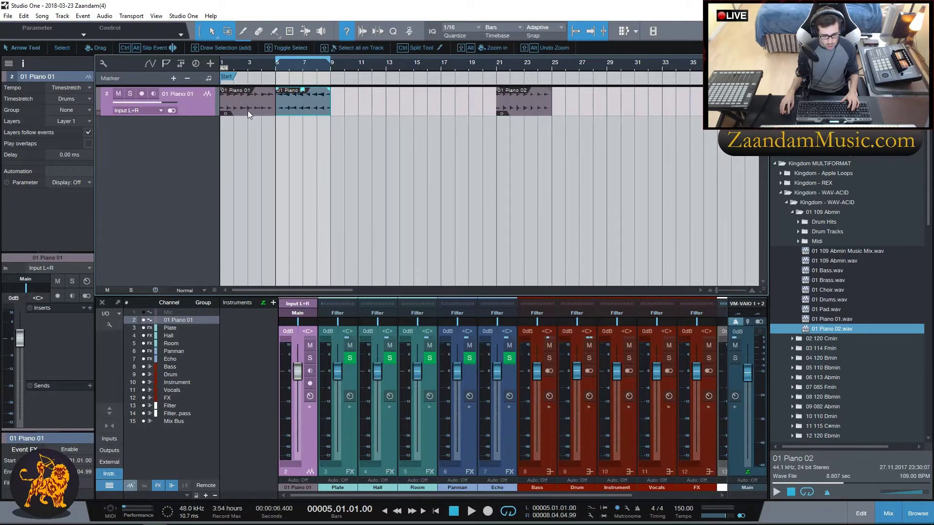
Swap the two adjacent piano clips so the reversed one starts at bar 1 and the original at bar 5.
left_click_drag(234, 108, 387, 108)
left_click_drag(300, 110, 245, 109)
left_click_drag(393, 109, 300, 107)
key("p")
Play the rearranged clips from near the song start and extend the loop range back to bar 1.
left_click(234, 68)
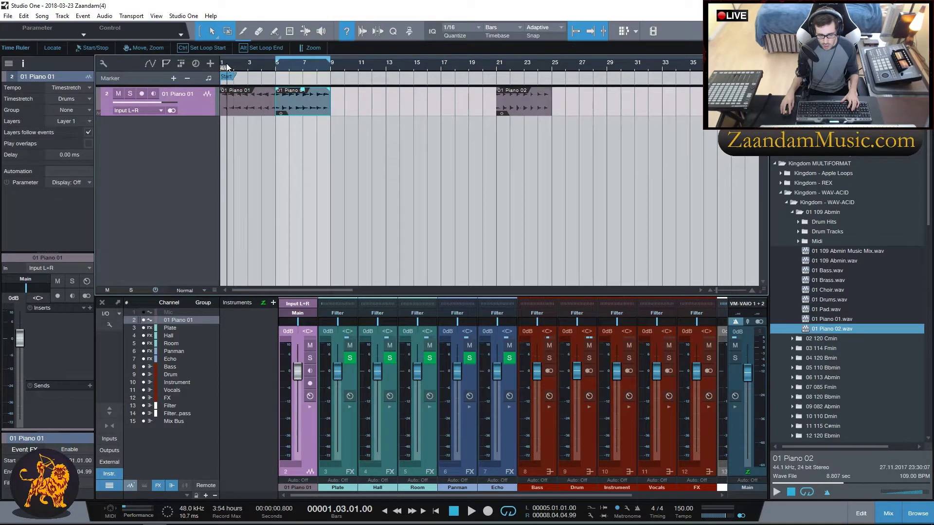
key("space")
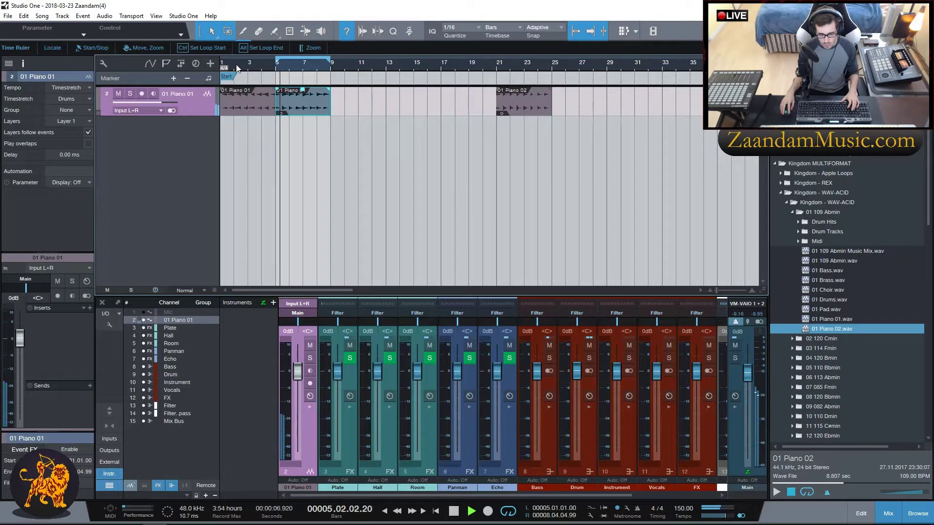
left_click_drag(275, 61, 217, 69)
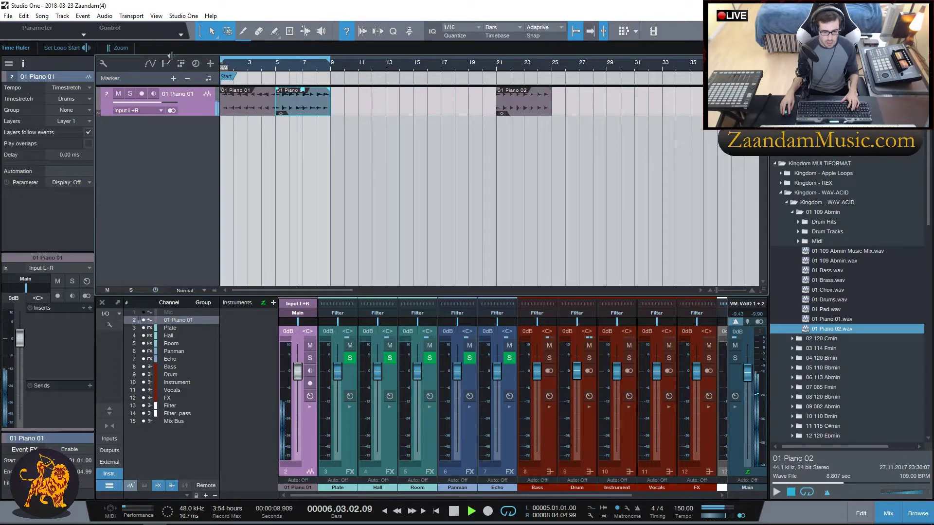
key("space")
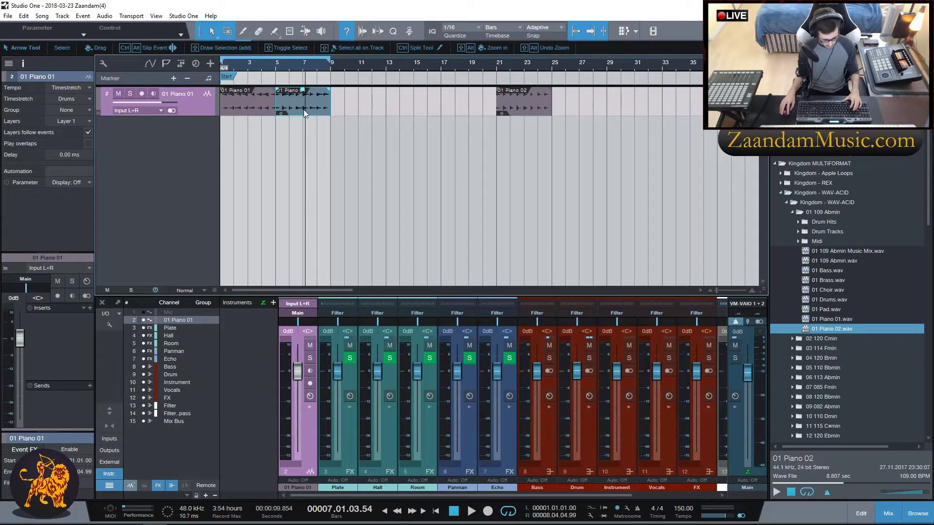
Duplicate the piano clip at bar 5 twice to fill bars 9 to 17, and extend the loop range back to bar 5.
key("d")
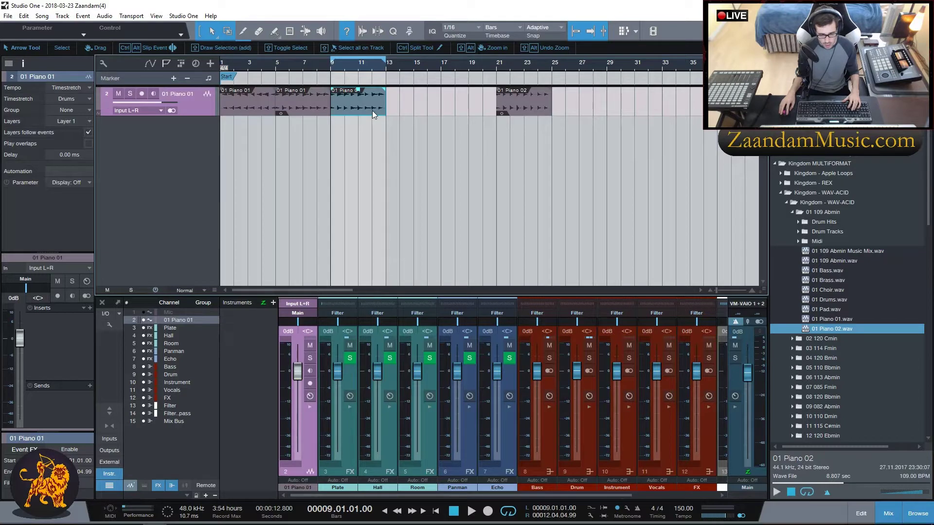
key("d")
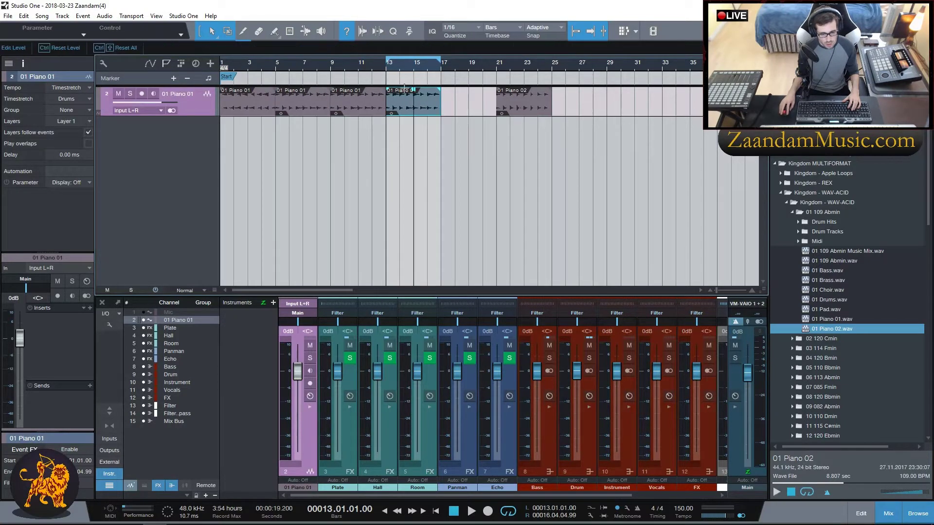
left_click_drag(388, 72, 275, 72)
left_click(243, 67)
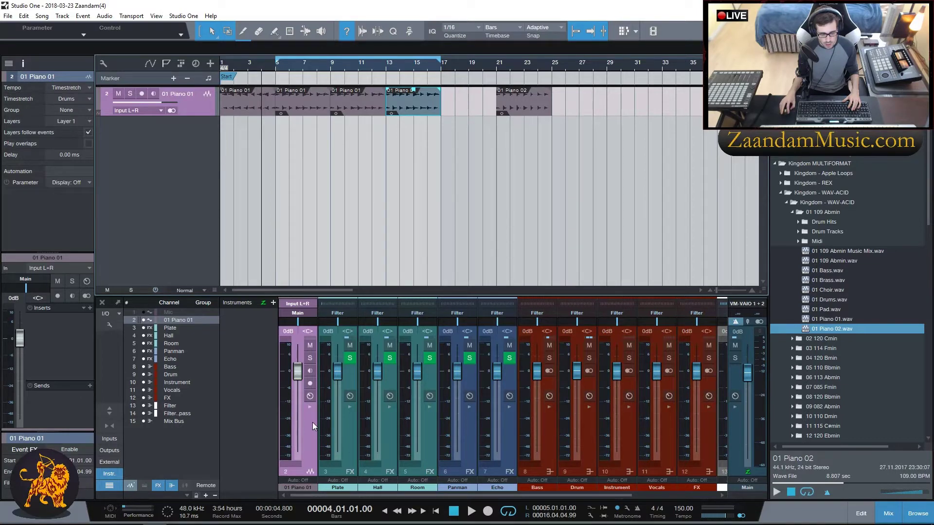
key("KP_Subtract")
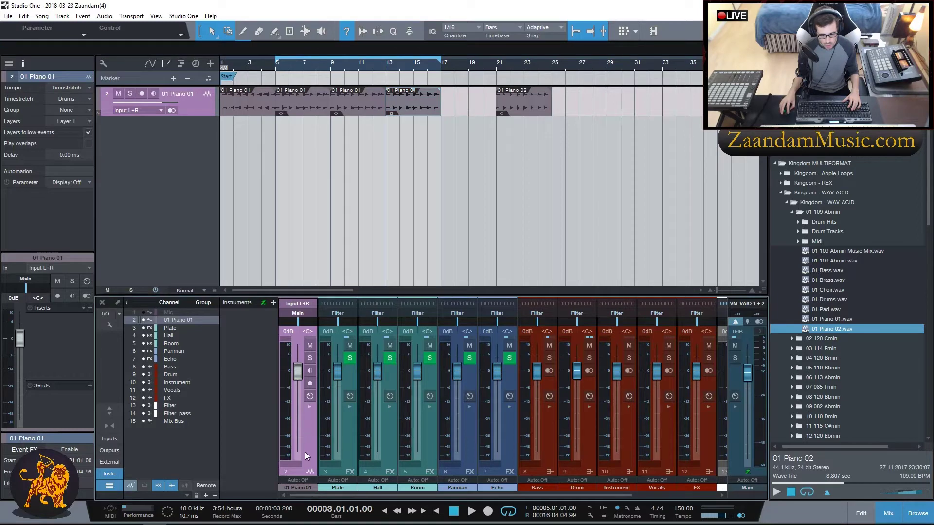
Colour the 01 Piano 01 track red and rename it Piano.
left_click(304, 488)
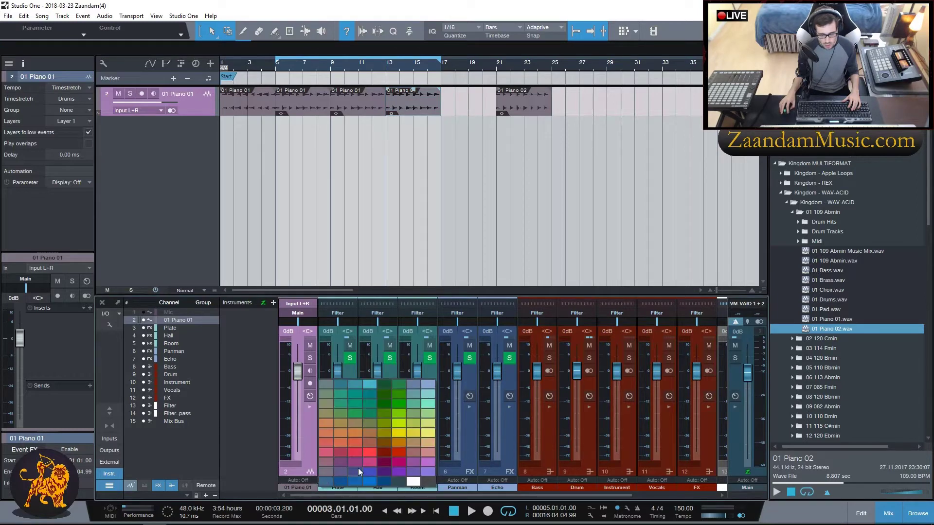
left_click(352, 452)
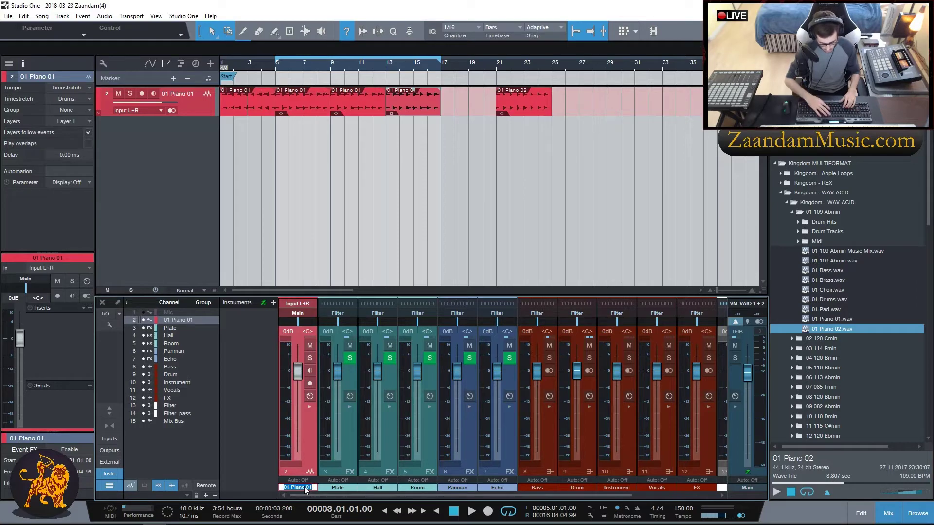
key("BackSpace")
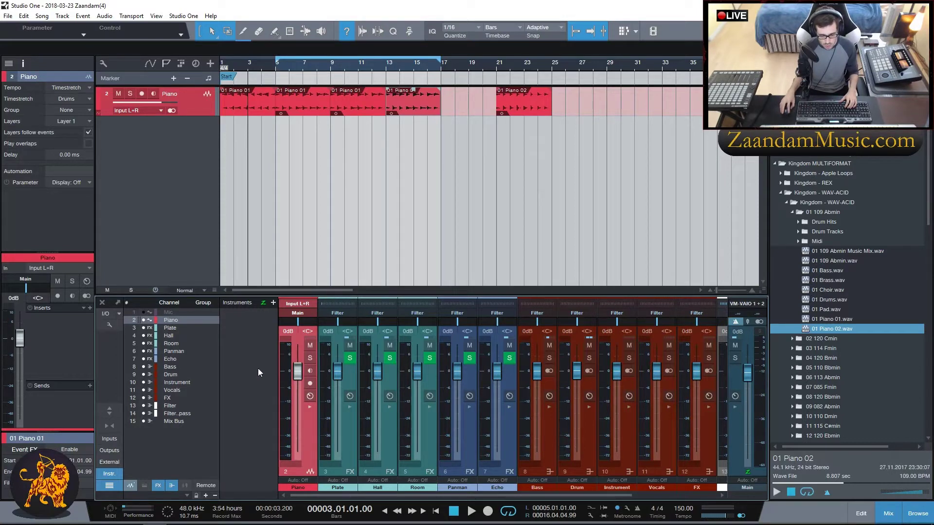
Add FabFilter Pro-Q 2 as an insert effect on the Piano track.
left_click(88, 308)
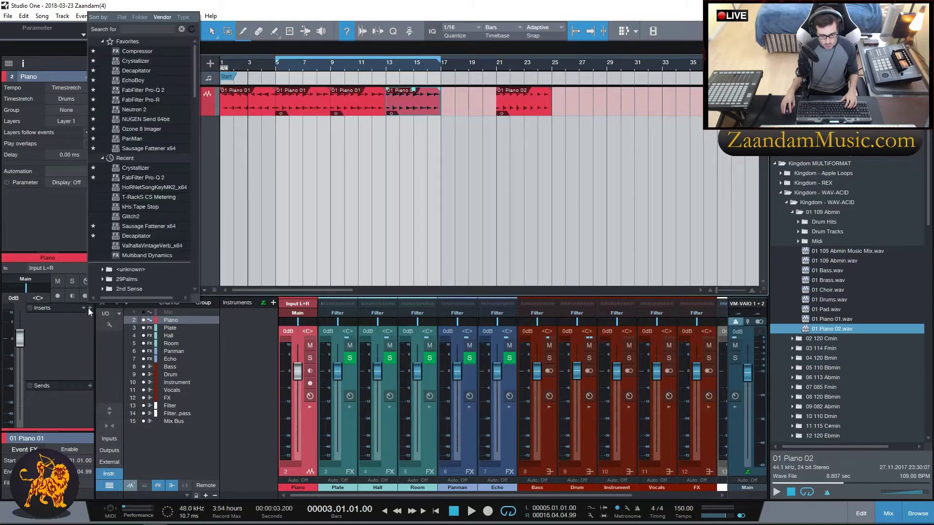
left_click(152, 96)
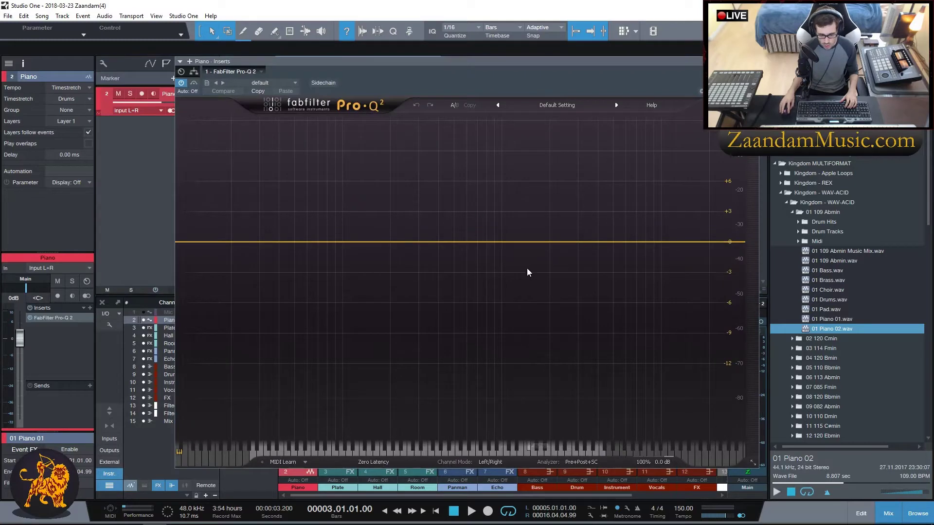
Create a 24 dB/oct low cut at about 288 Hz in the Piano track's FabFilter Pro-Q 2 during playback.
left_click_drag(279, 244, 313, 312)
left_click(228, 408)
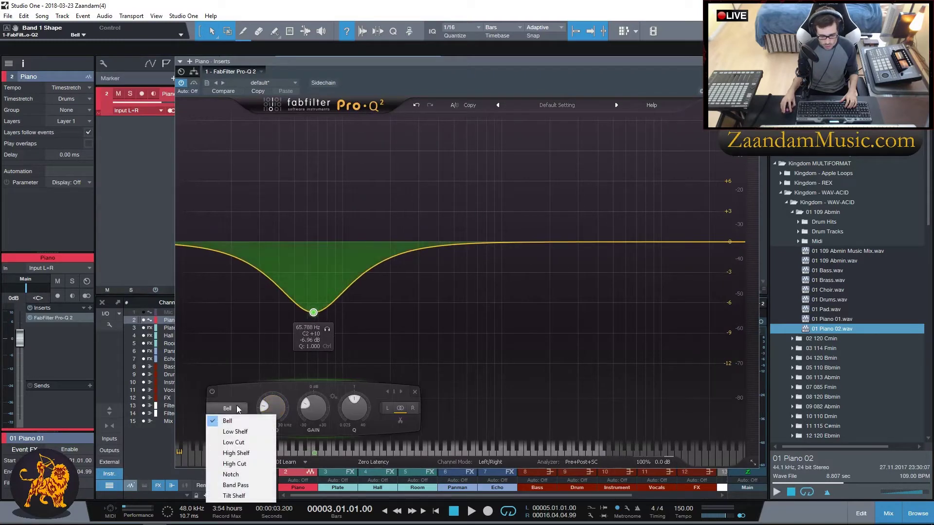
left_click(229, 442)
key("space")
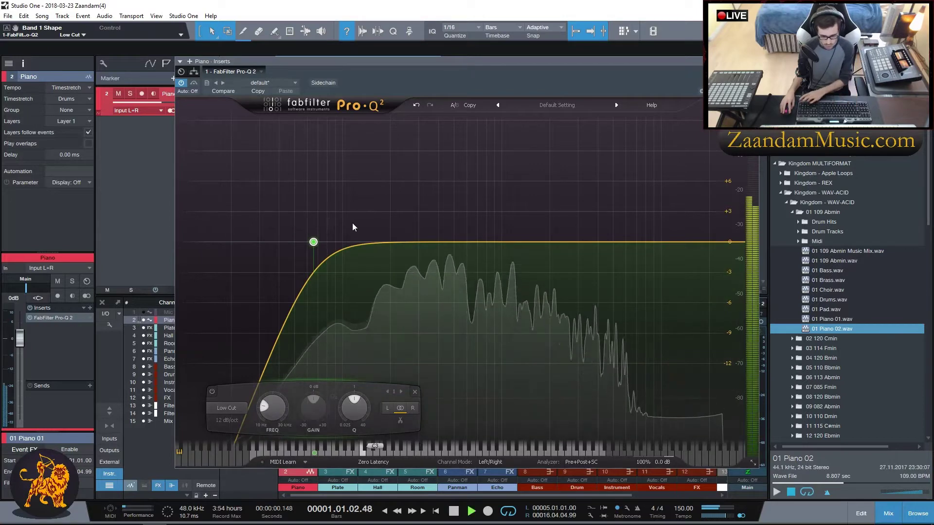
left_click(226, 421)
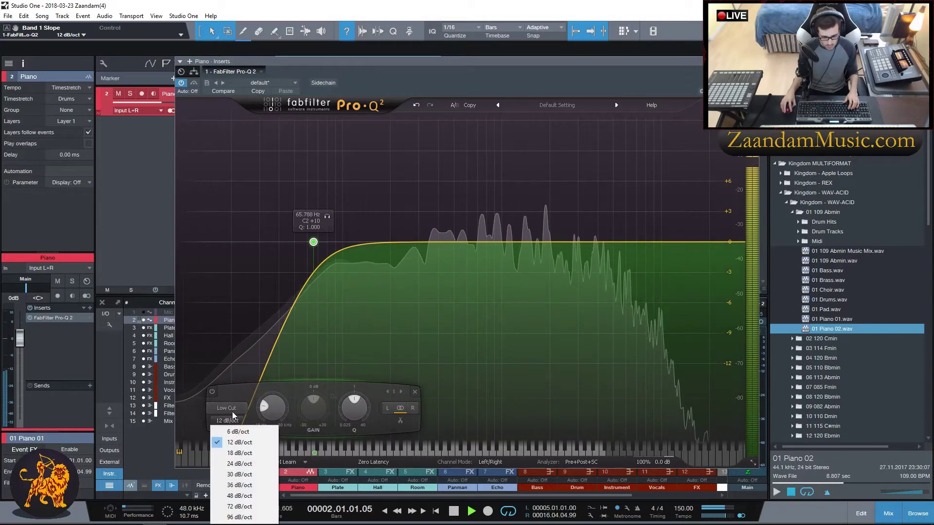
left_click(239, 464)
left_click_drag(313, 241, 416, 242)
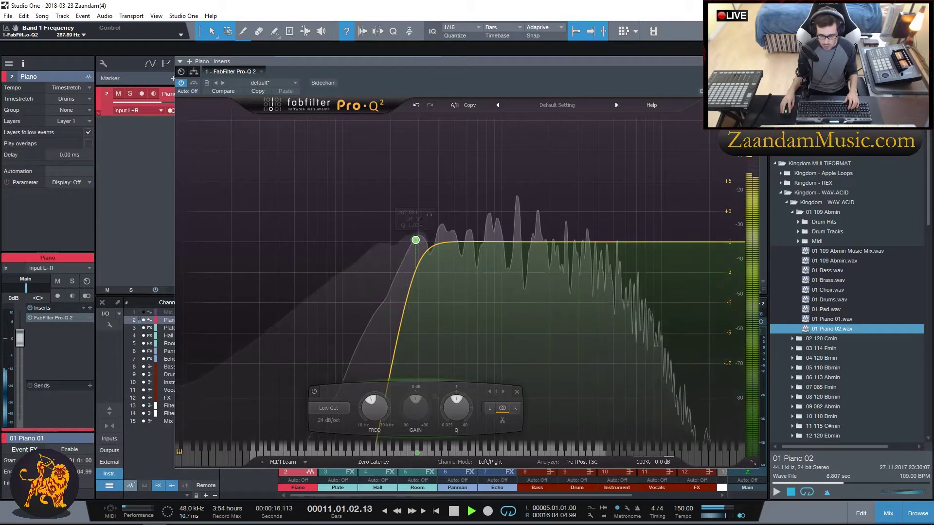
Close the equalizer, set the loop range to the selected clip at bars 13 to 17, and stop playback.
key("Escape")
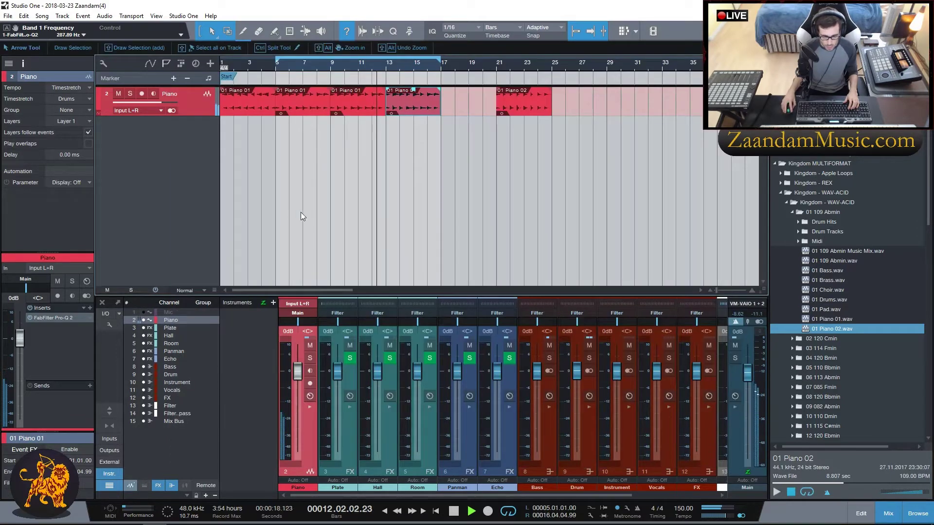
key("p")
key("space")
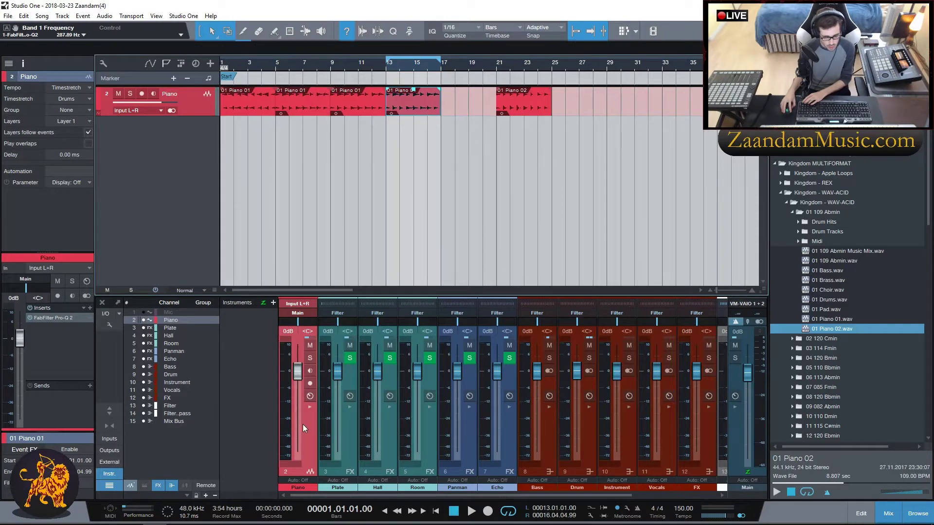
Add the kiloHearts kHs Tape Stop effect after the equalizer on the Piano track and move its window clear of the clips.
left_click(90, 309)
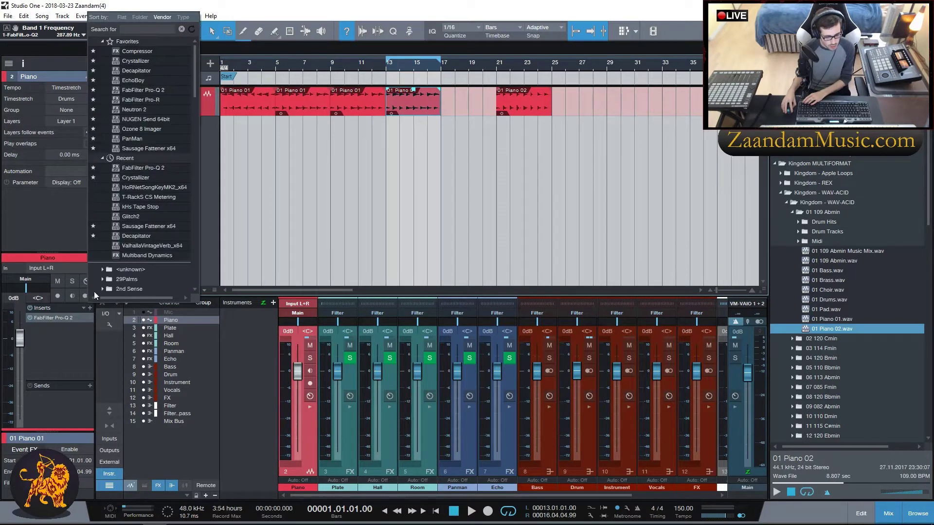
scroll(136, 233, "down", 10)
left_click(138, 230)
left_click(119, 249)
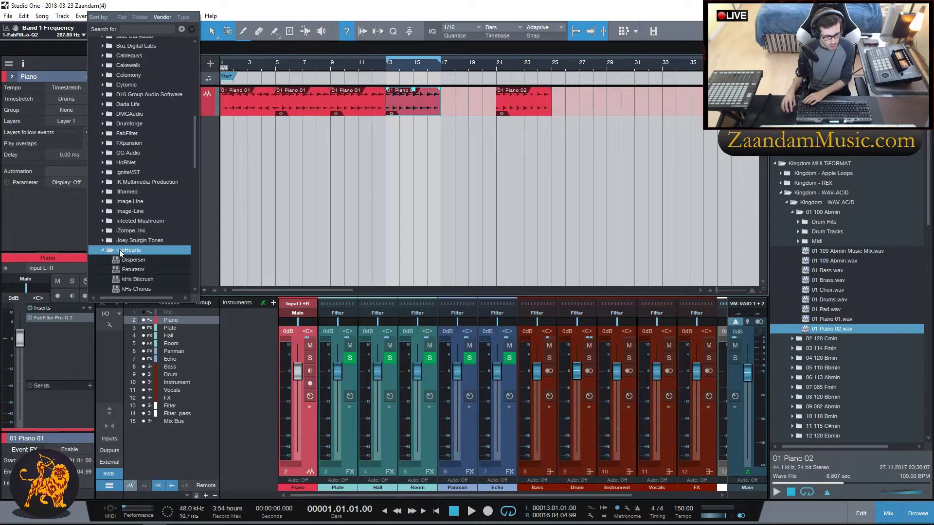
left_click(117, 271)
scroll(119, 270, "down", 10)
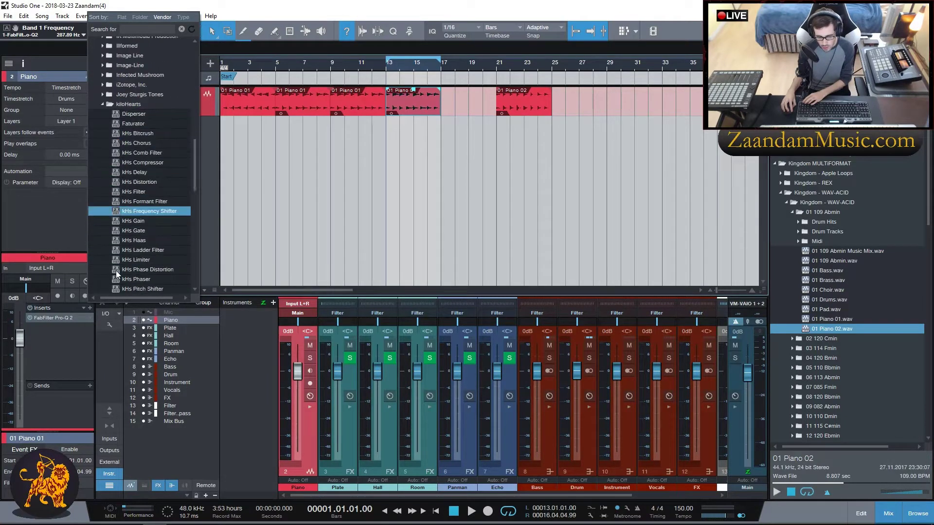
left_click(138, 231)
left_click(142, 201)
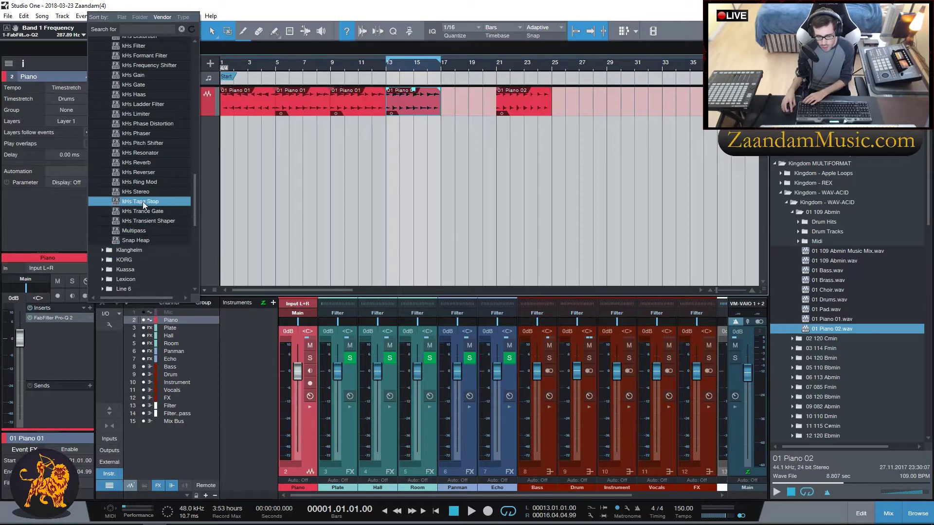
double_click(142, 202)
left_click_drag(281, 61, 447, 184)
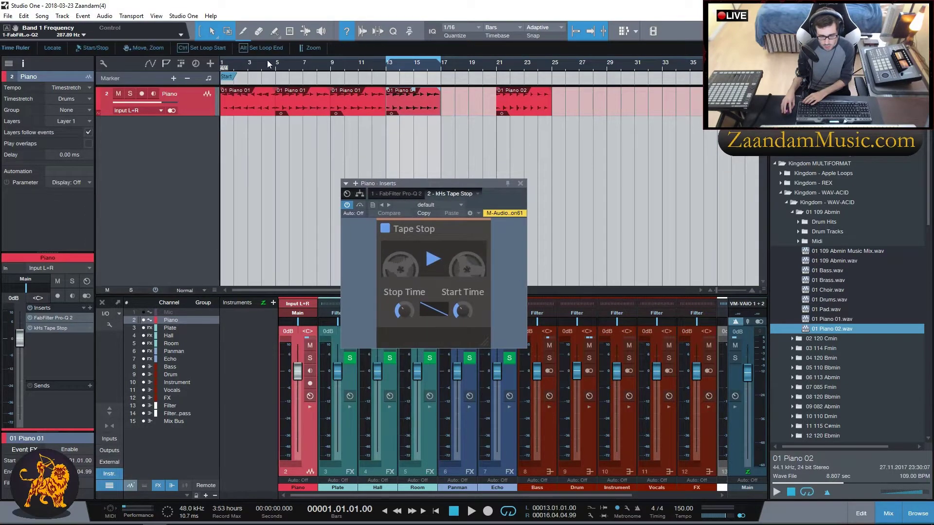
Play from the song start and audition Tape Stop by toggling its motor between Pause and Play.
left_click(244, 67)
left_click(227, 67)
key("space")
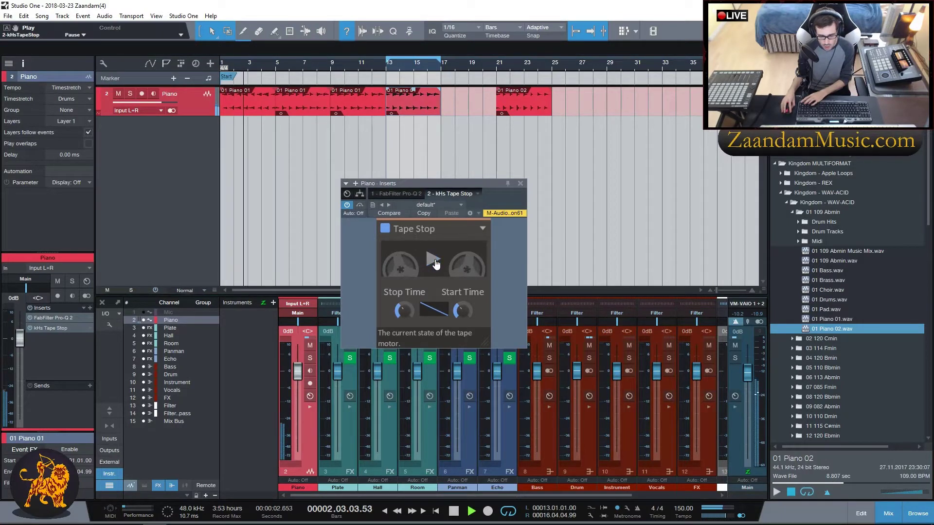
left_click(435, 261)
left_click(434, 261)
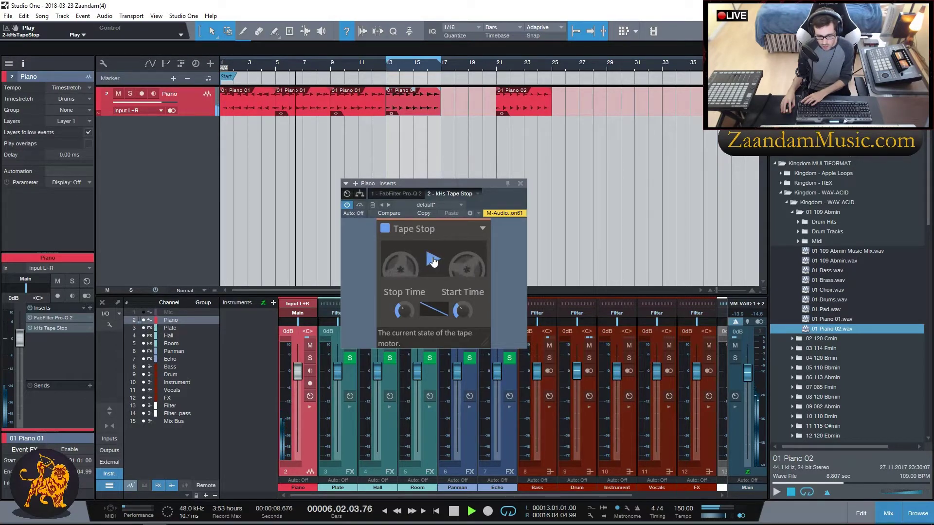
left_click(434, 261)
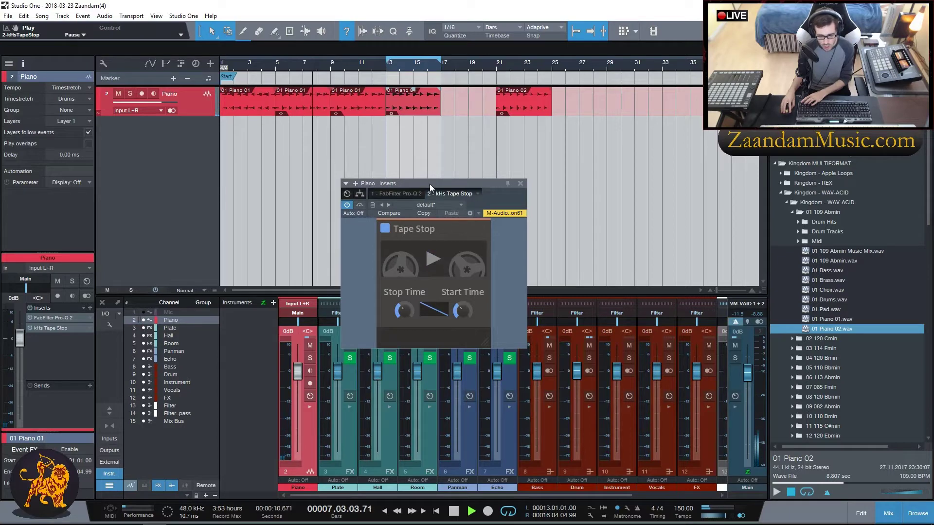
key("space")
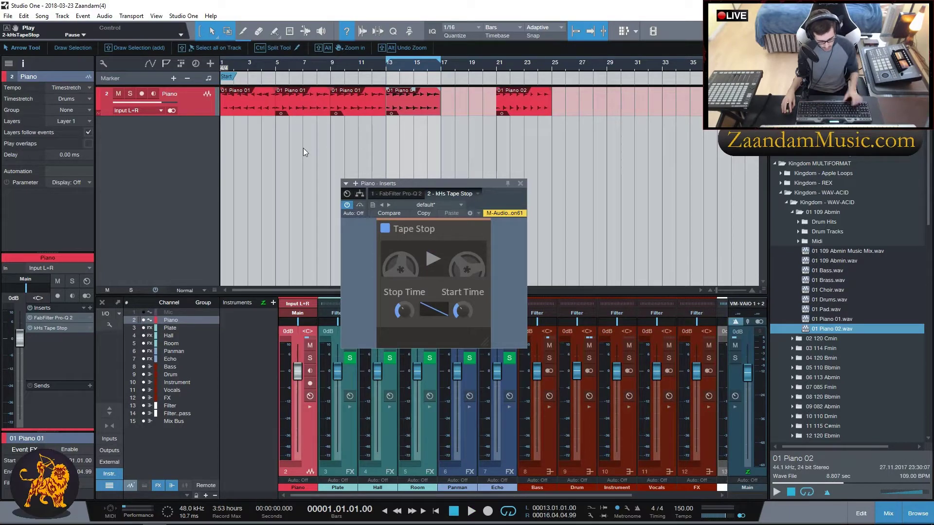
Automate Tape Stop's Play parameter on the Piano track, holding it at Play from bar 1 and curving down to Pause at bar 5.
key("a")
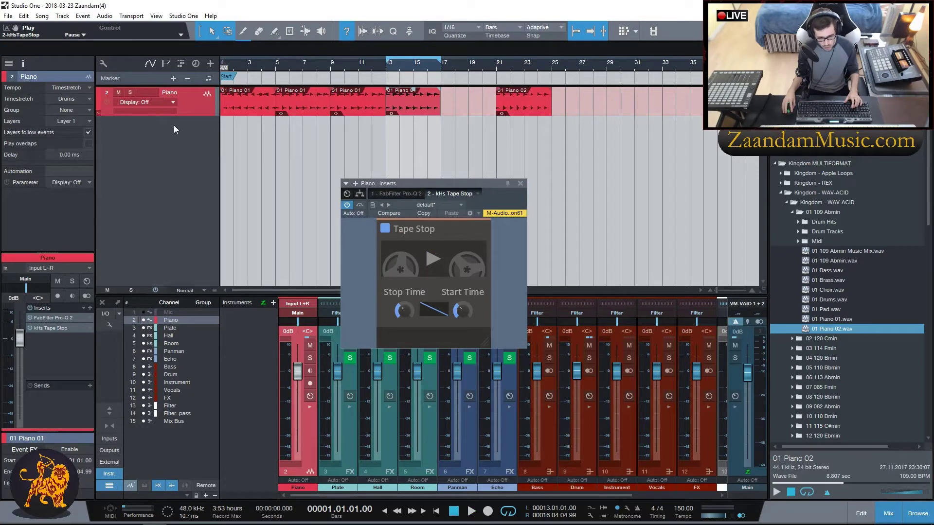
left_click(7, 29)
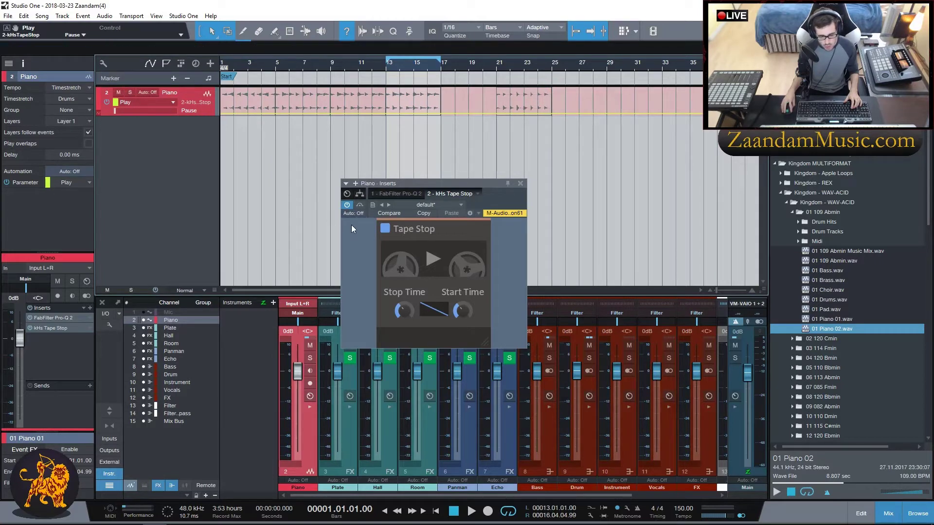
left_click(223, 116)
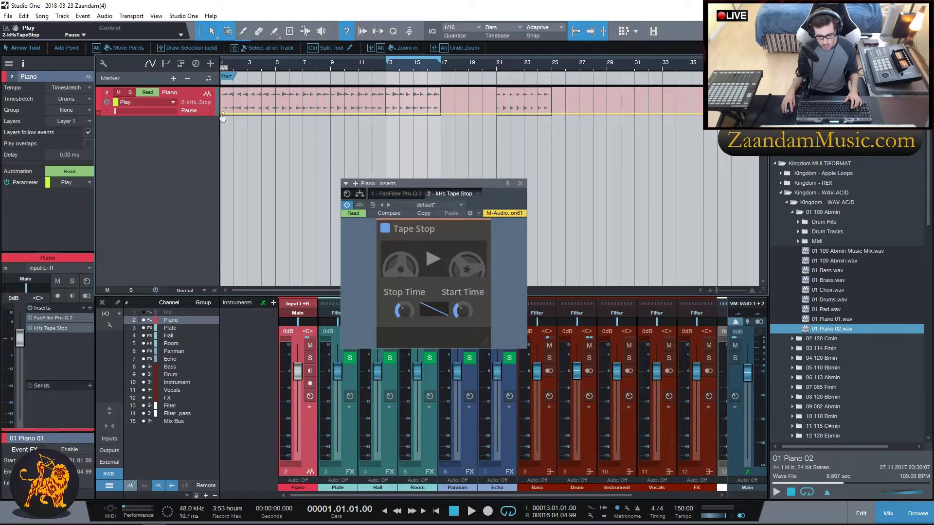
left_click_drag(222, 117, 219, 91)
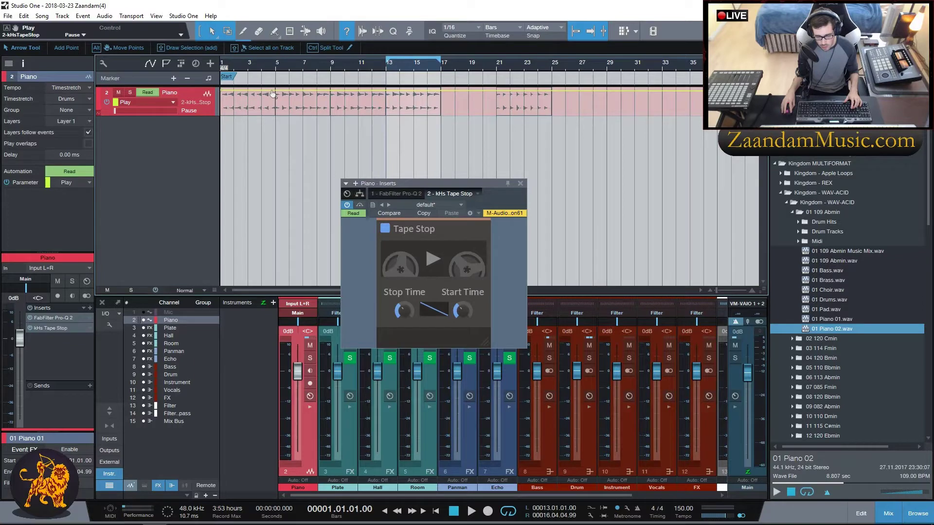
left_click_drag(275, 94, 253, 99)
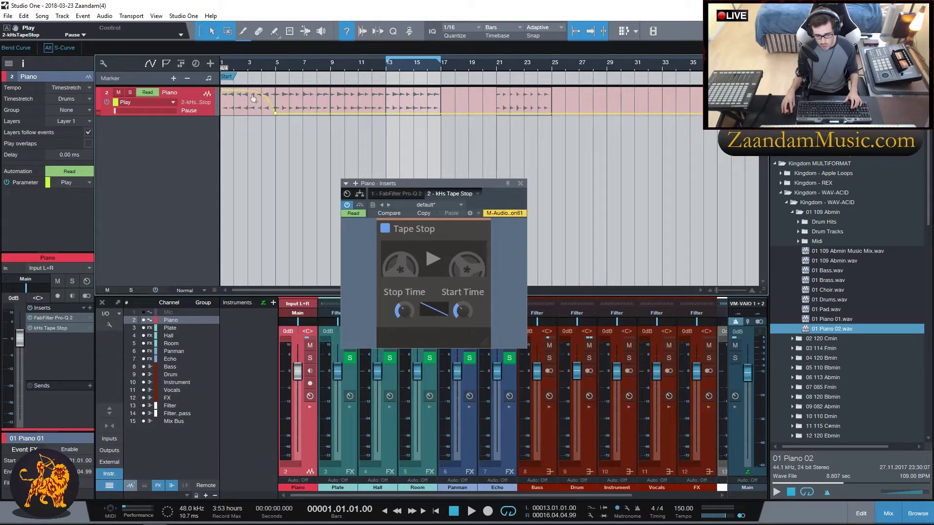
left_click_drag(254, 97, 253, 96)
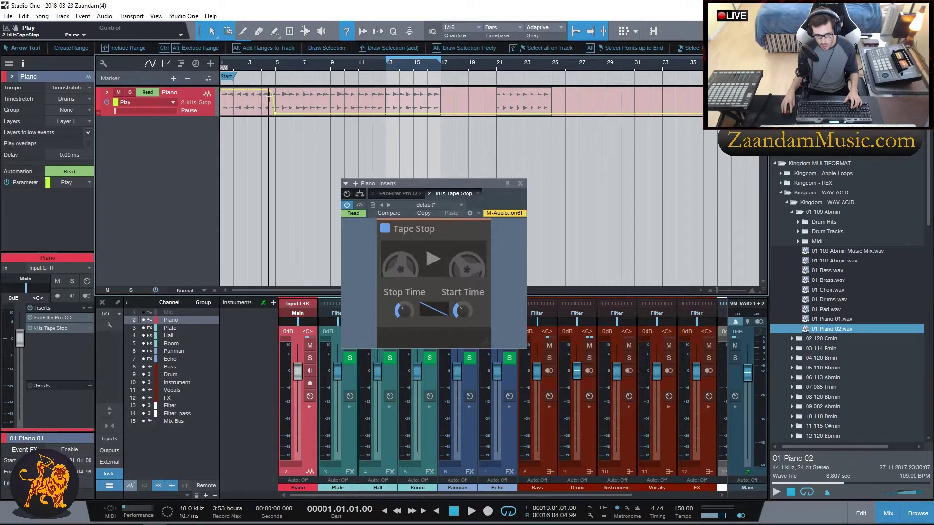
Set Tape Stop's Start Time to 71.7 ms and Stop Time to 371 ms while auditioning the stop at bar 5.
key("space")
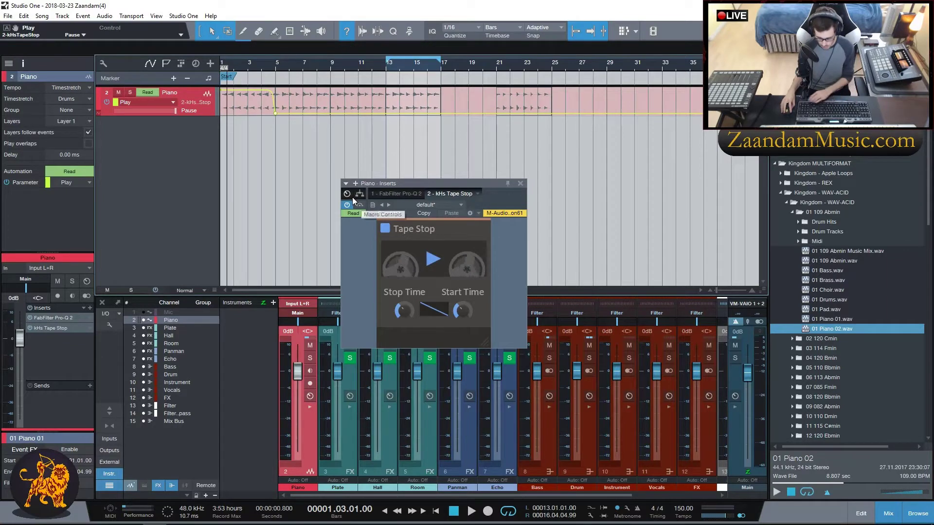
key("space")
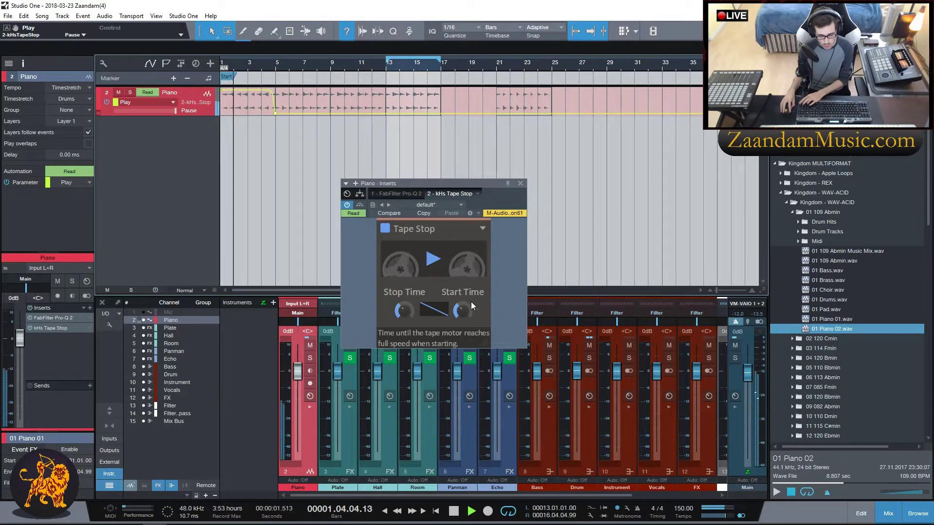
left_click_drag(461, 312, 461, 332)
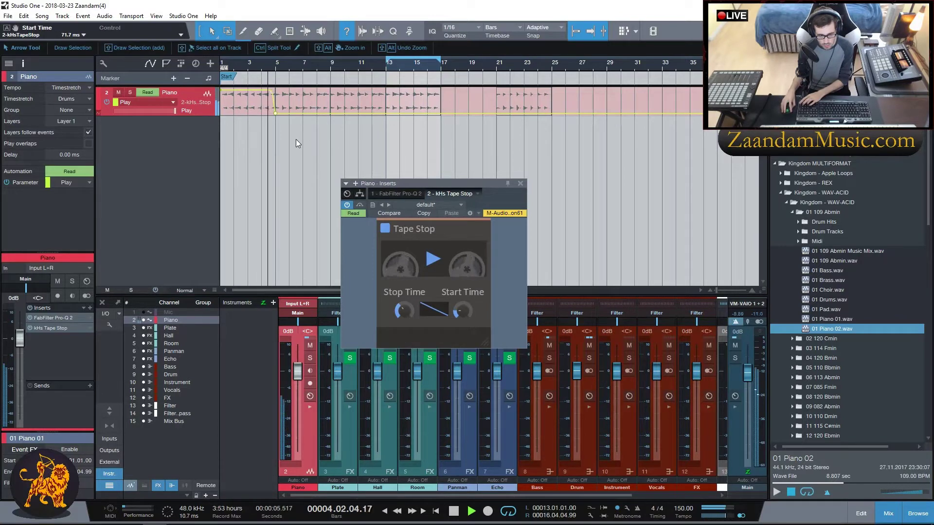
left_click_drag(405, 311, 405, 299)
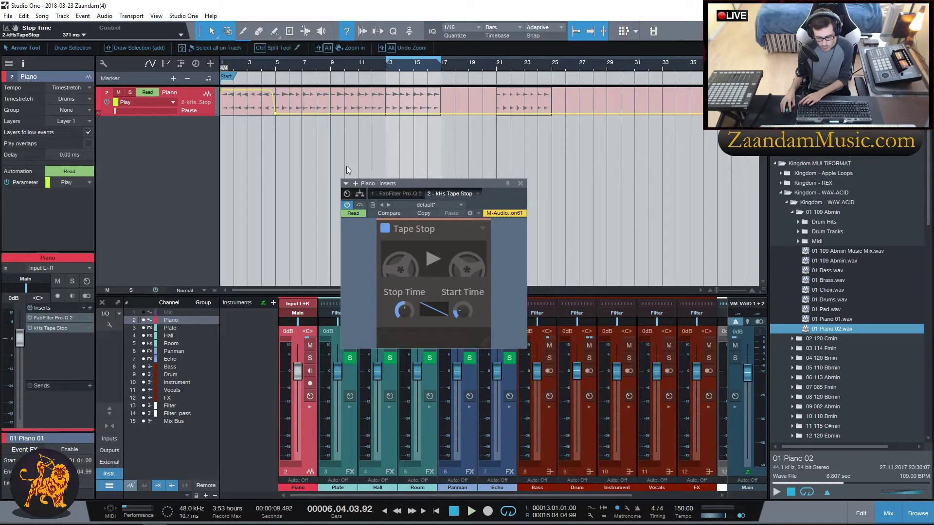
key("space")
key("space")
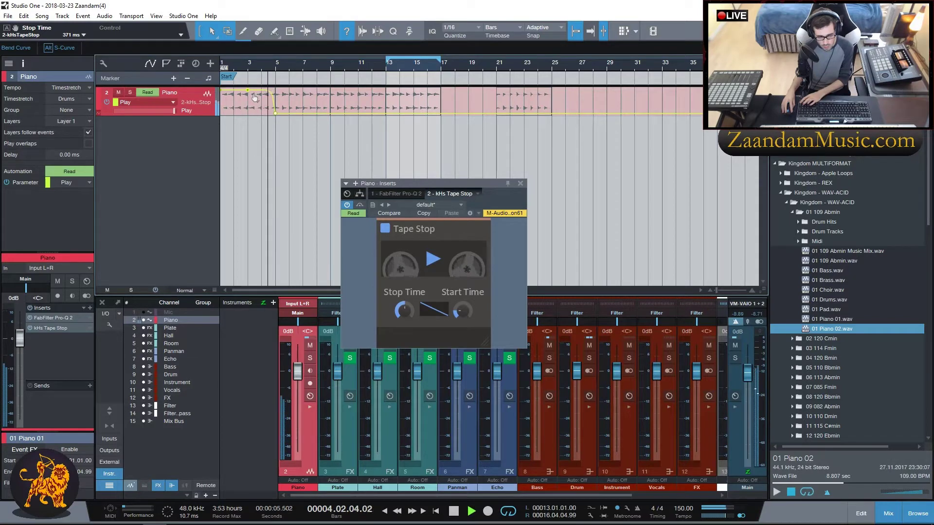
key("space")
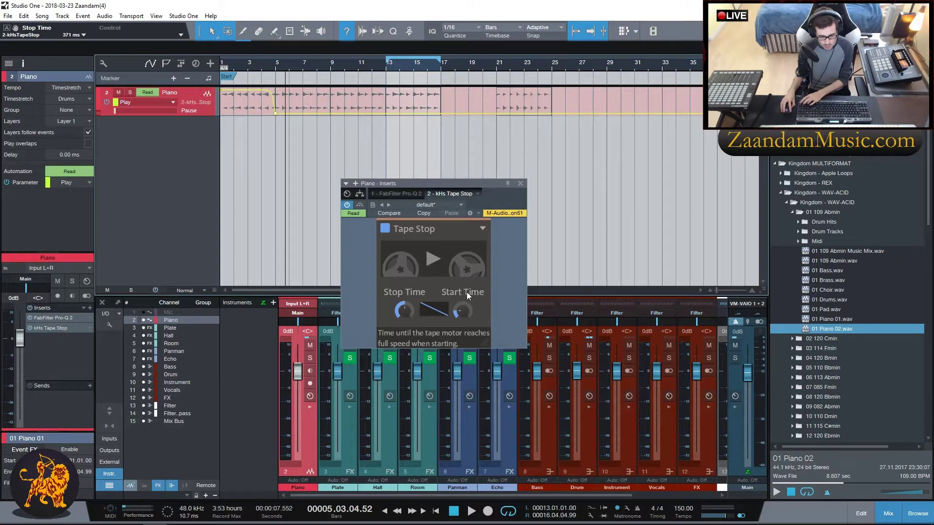
Raise the Play automation back to full immediately after the bar 5 drop, replay from the song start, and close Tape Stop.
left_click_drag(289, 118, 277, 87)
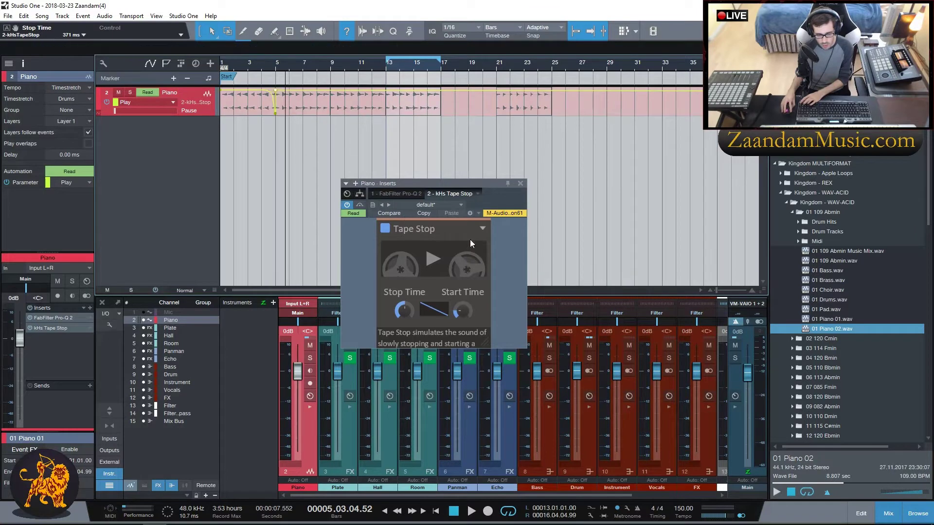
key("KP_Decimal")
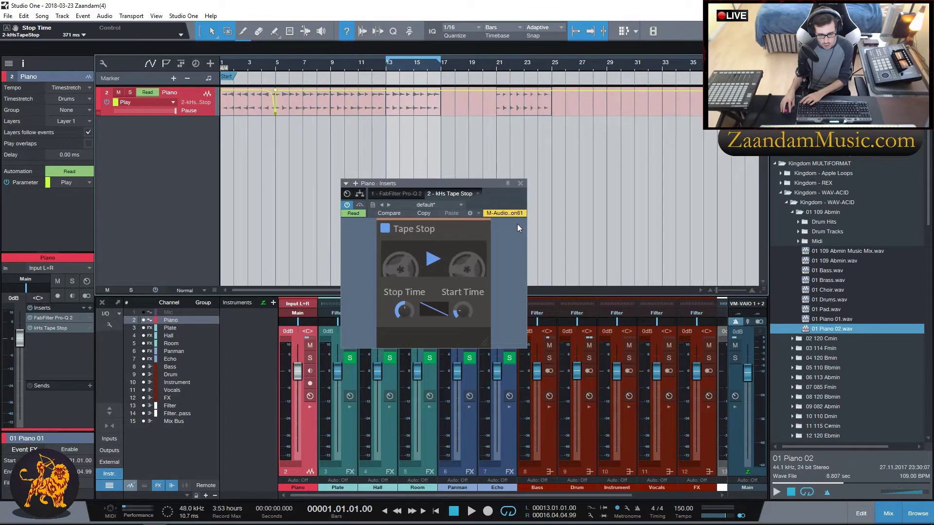
key("space")
left_click(519, 184)
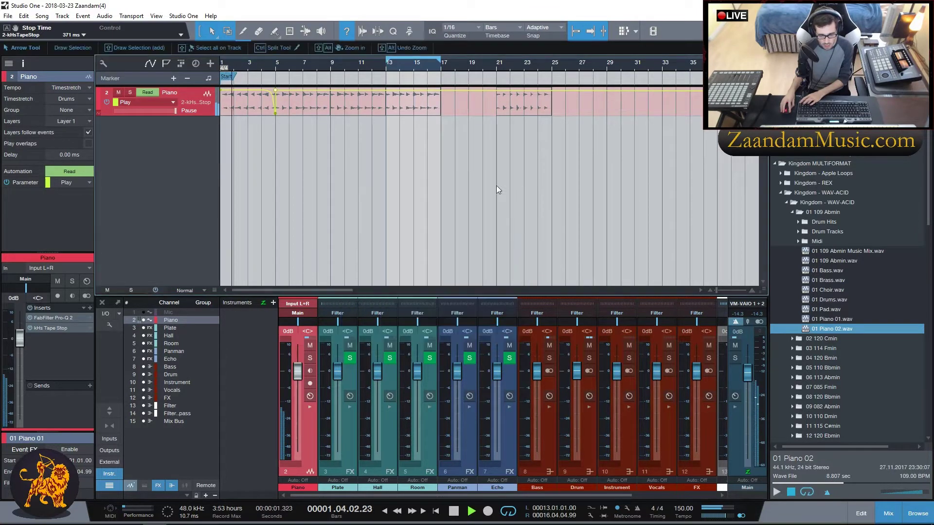
Hide the track automation, stop playback, and move the playback position to bar 5, beat 3.
key("a")
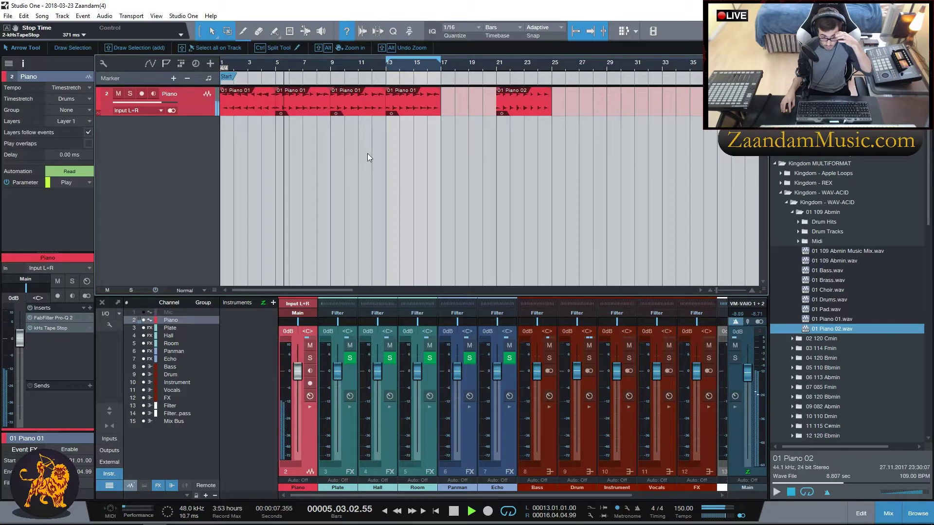
key("space")
left_click(262, 119)
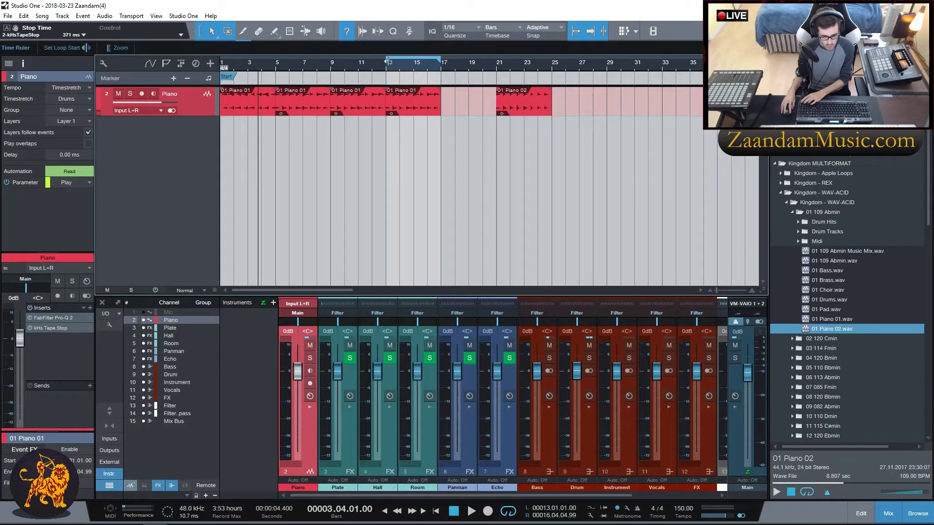
left_click(283, 67)
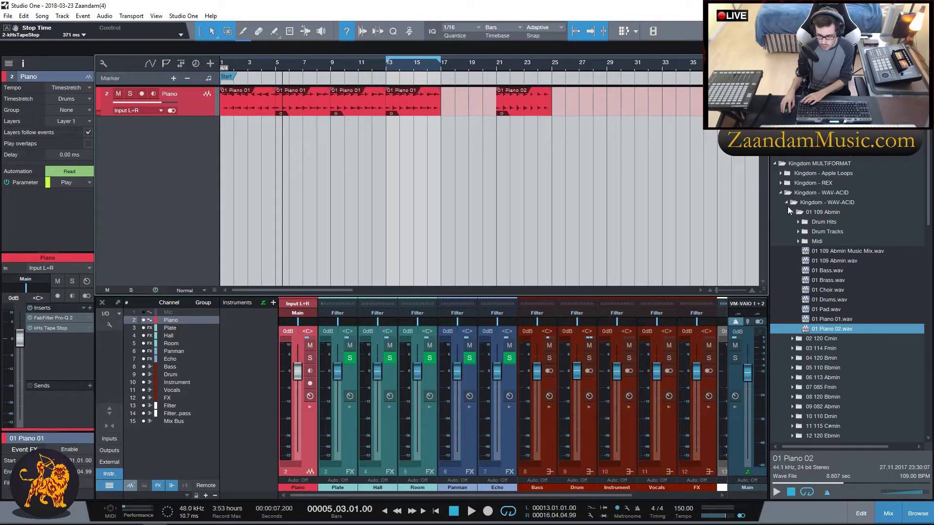
Add Rob Papen's SubBoomBass from the instrument browser as a new instrument track below Piano.
left_click(784, 63)
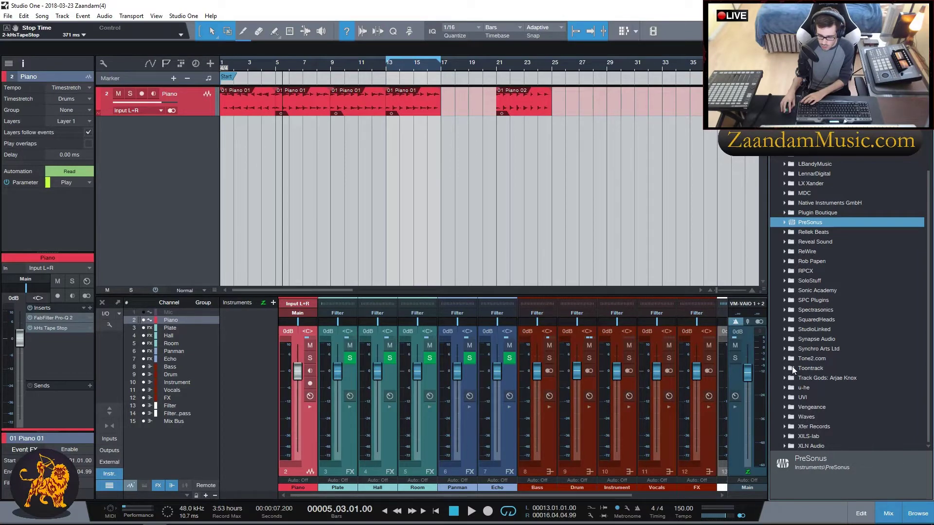
left_click(797, 261)
left_click(833, 353)
left_click_drag(869, 352, 180, 153)
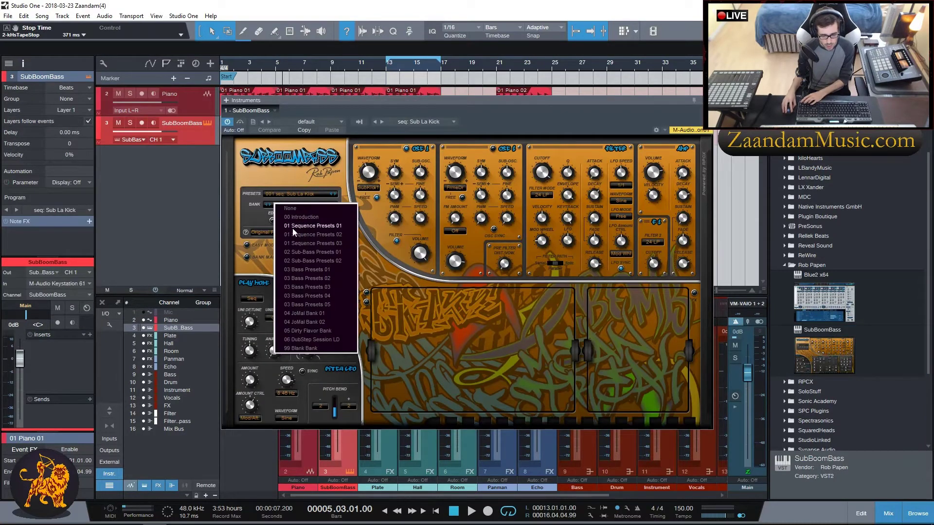
Load SubBoomBass's 03 Bass Presets 01 bank, audition its presets up to Bob Alike, and close the instrument window.
left_click(302, 269)
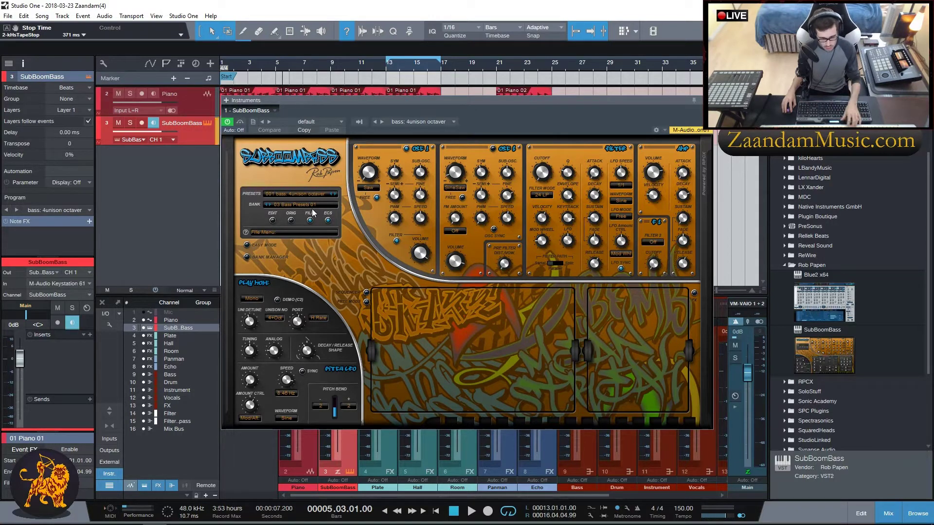
left_click(335, 197)
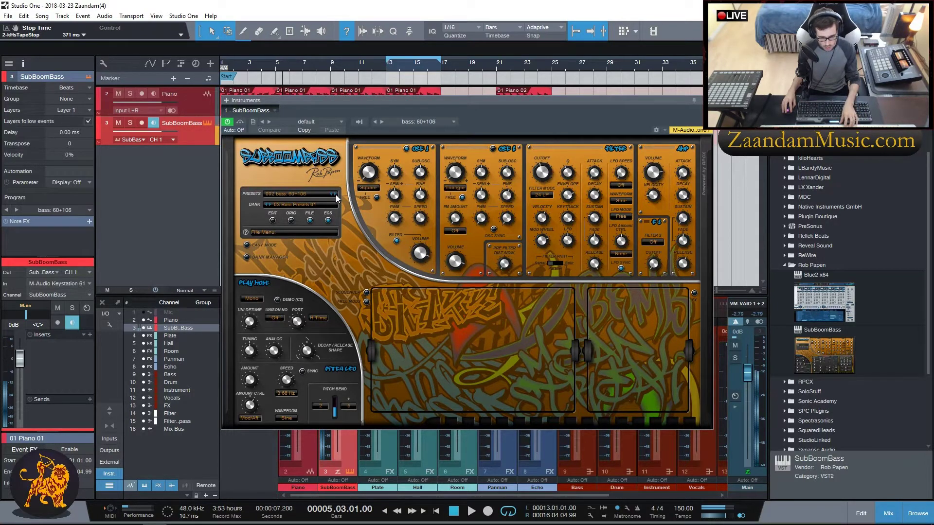
left_click(337, 194)
left_click(336, 195)
left_click(337, 194)
left_click(336, 195)
left_click(337, 194)
left_click(337, 194)
left_click(337, 194)
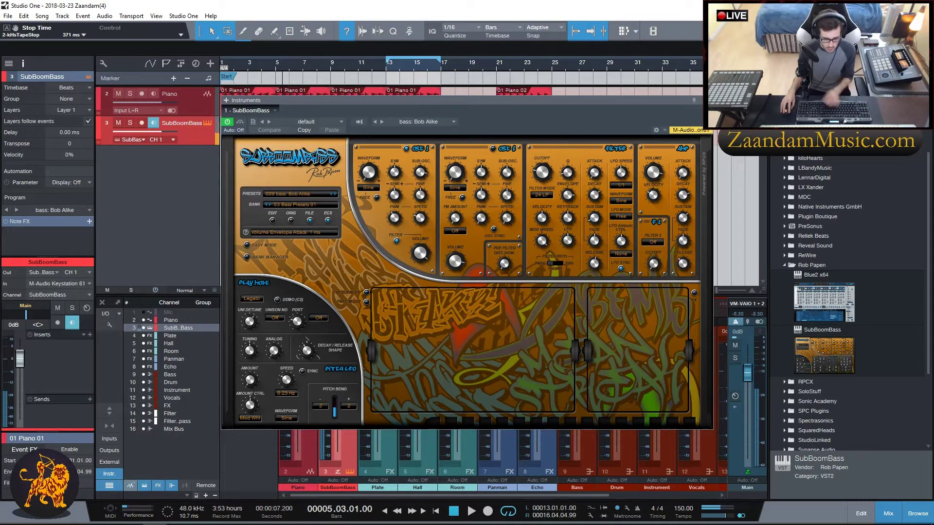
left_click(706, 100)
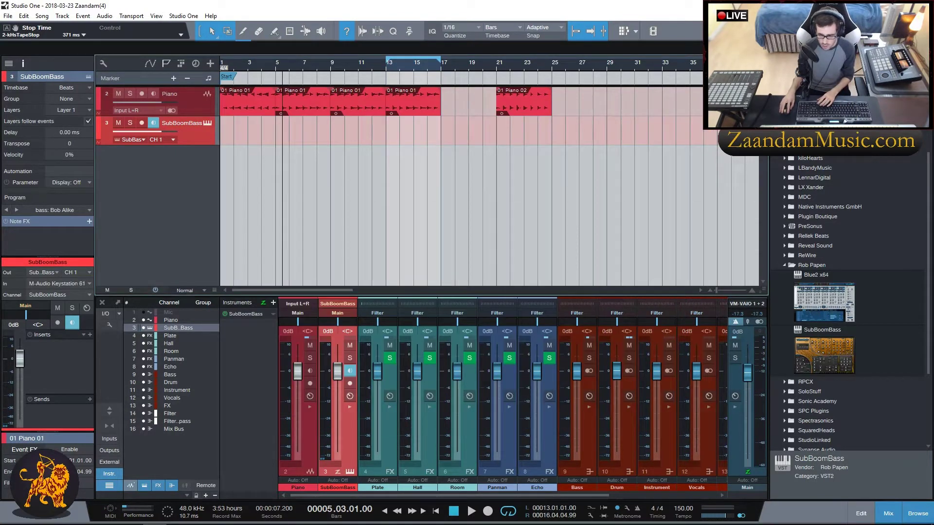
Place 01 bass.mid from the 01 109 Abmin kit's Midi folder on the SubBoomBass track at bar 5 and loop bars 5 to 9.
key("F9")
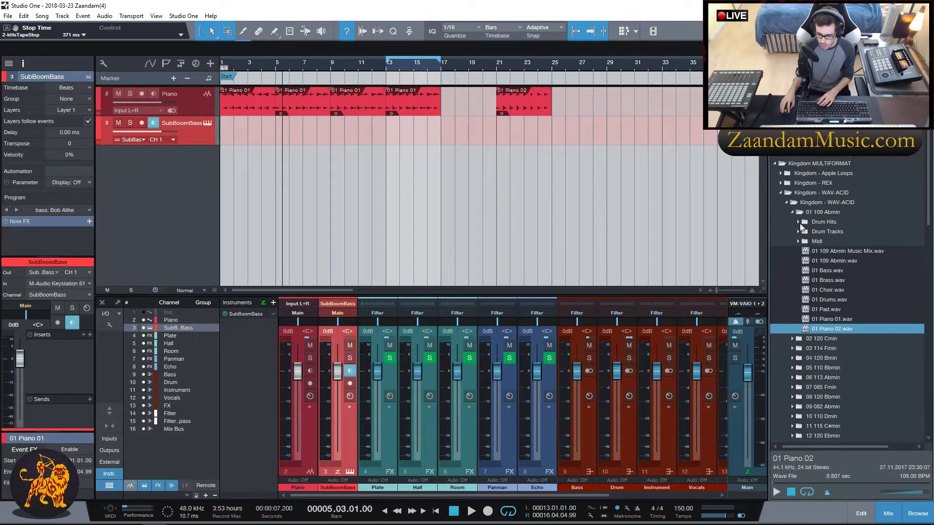
left_click(833, 271)
left_click(799, 243)
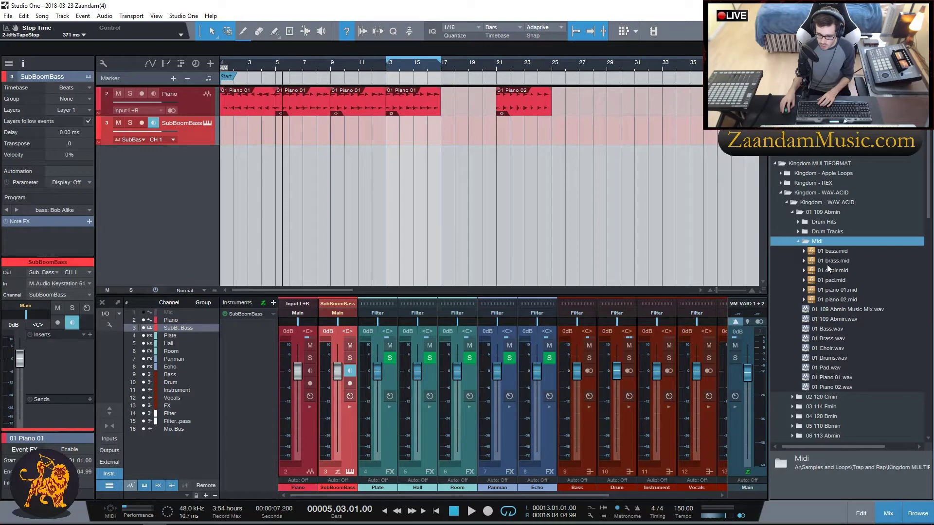
left_click(833, 252)
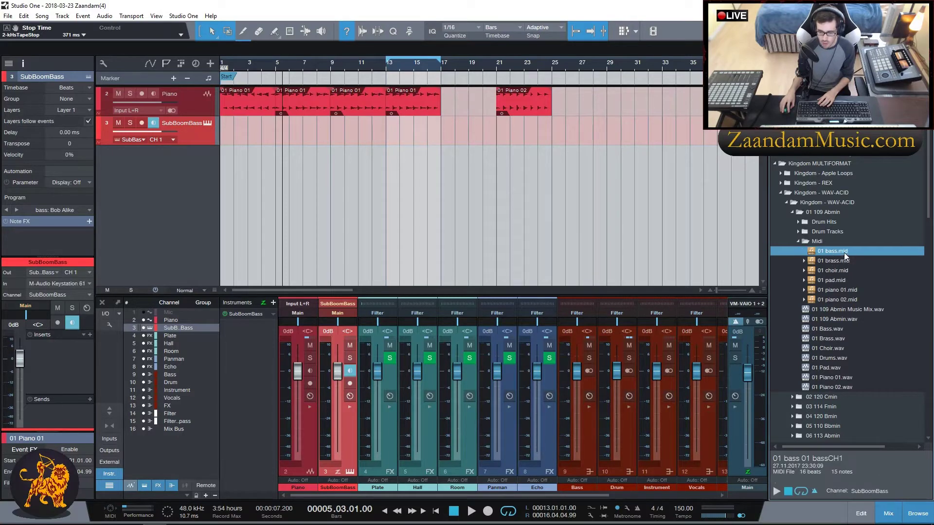
left_click_drag(848, 253, 295, 135)
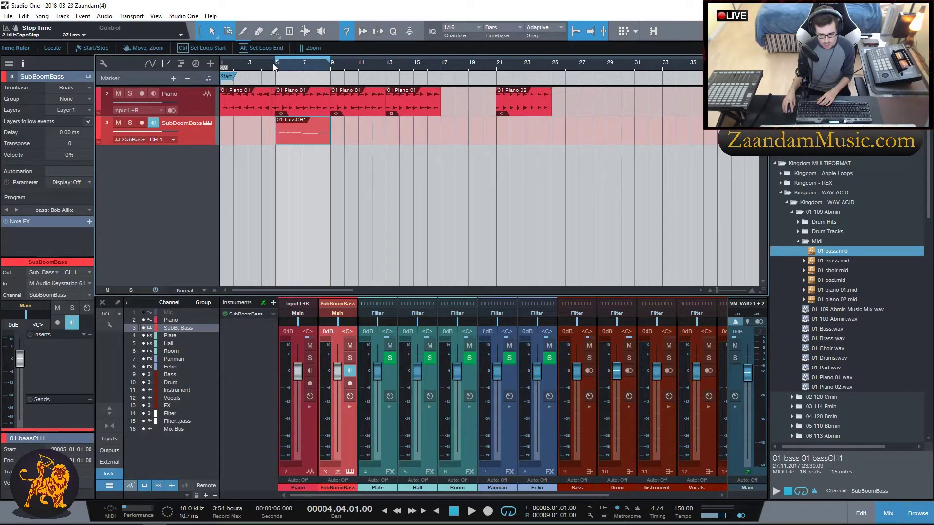
Audition the bass clip with the piano, open its notes for editing, and stop playback.
key("space")
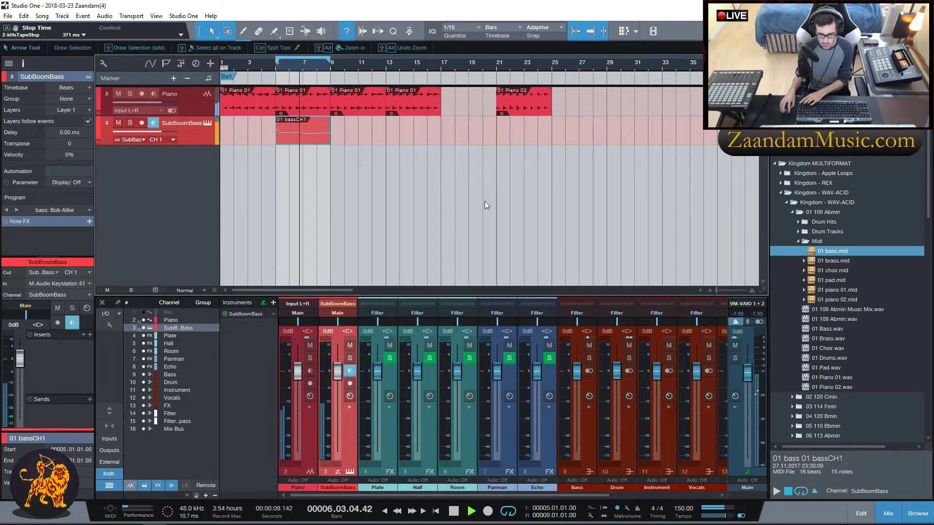
double_click(301, 135)
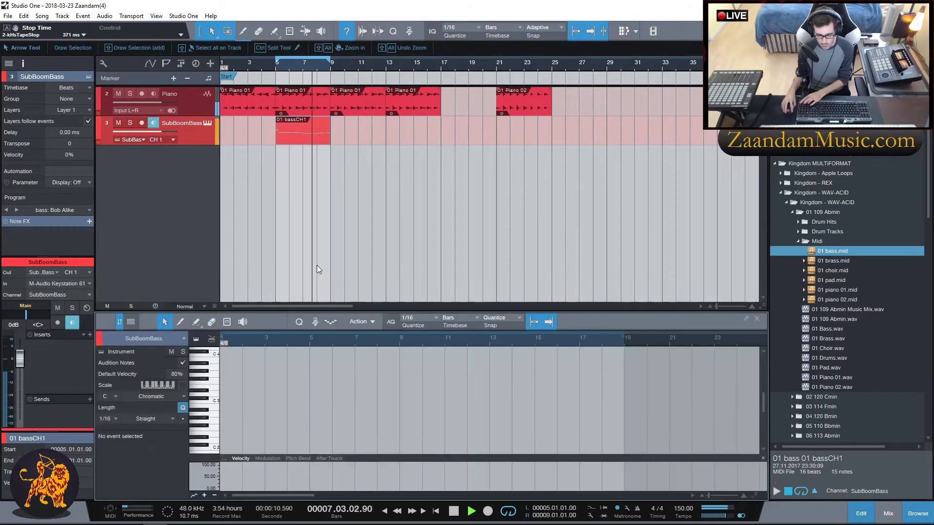
double_click(290, 135)
key("space")
left_click(424, 340)
Try transposing all the bass notes down an octave during playback, and move them back up an octave.
key("ctrl+a")
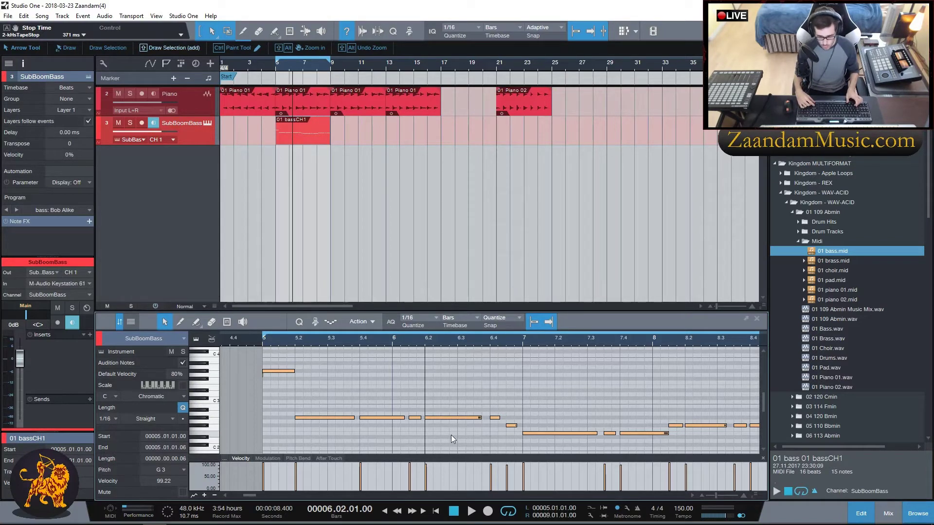
key("shift+Down")
key("space")
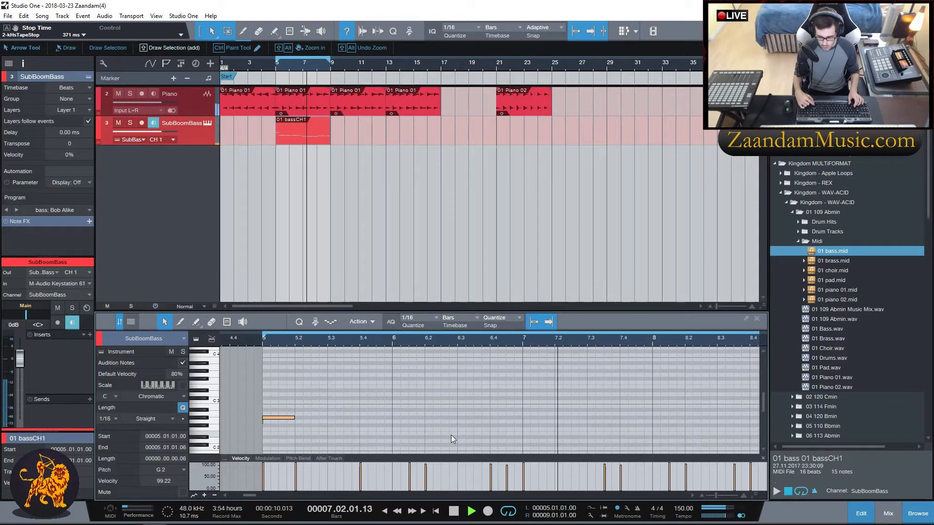
key("shift+Up")
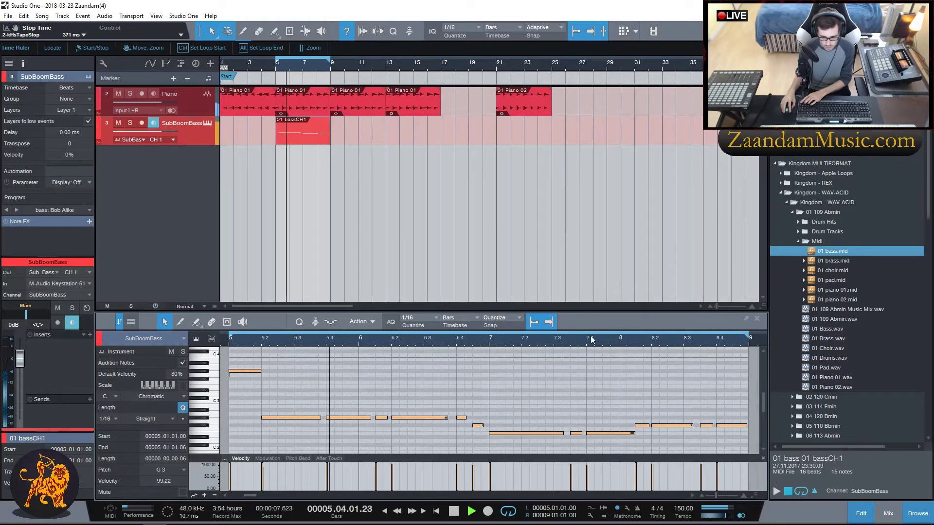
Duplicate the bass clip twice so the bass line runs through bar 17.
left_click(308, 138)
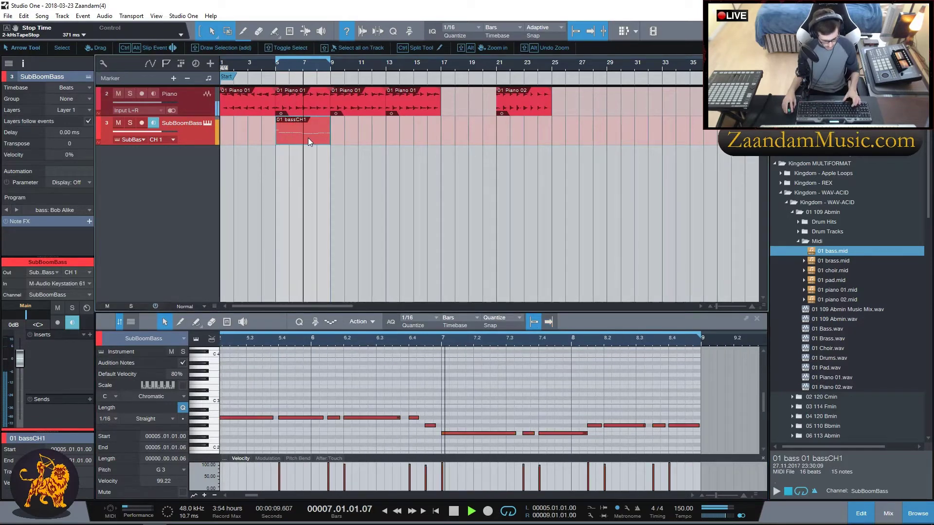
key("d")
key("d")
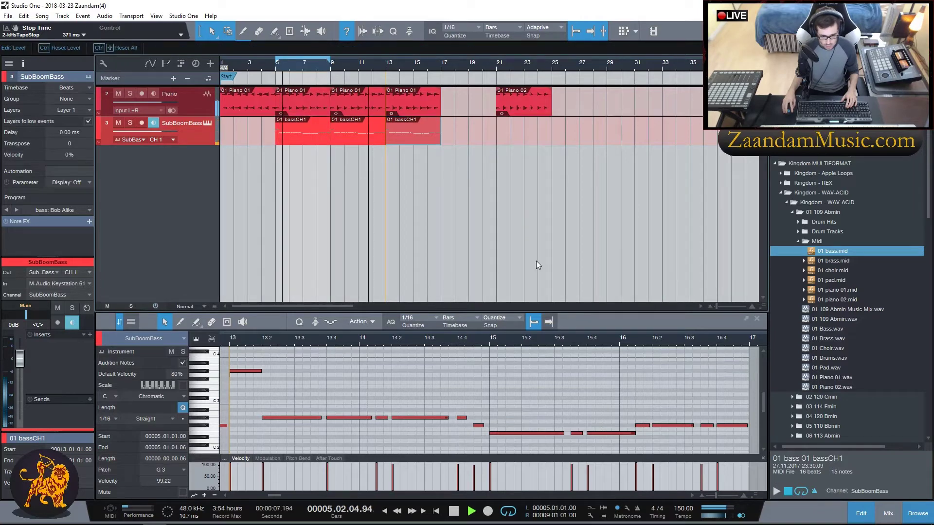
Lower the SubBoomBass channel volume to -3.4 dB, set the loop to bars 13 to 17, and stop playback.
left_click(884, 520)
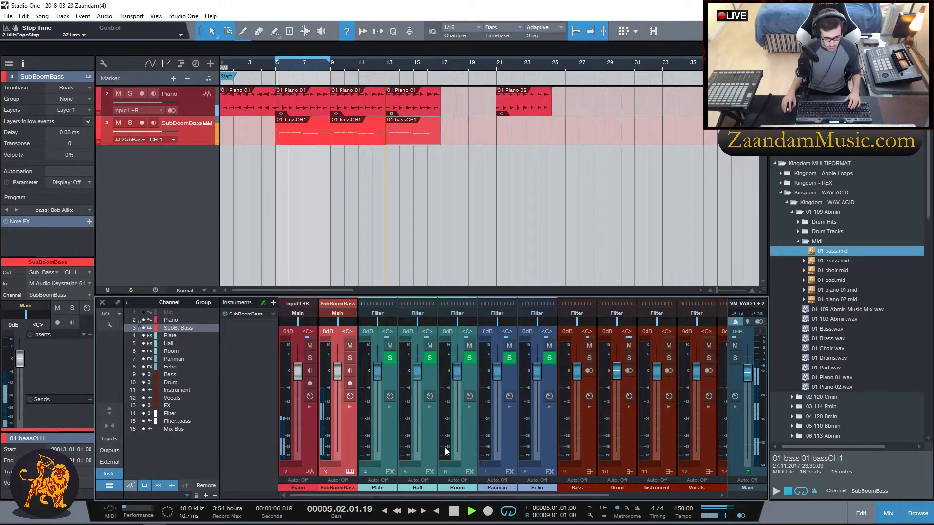
left_click_drag(340, 373, 339, 385)
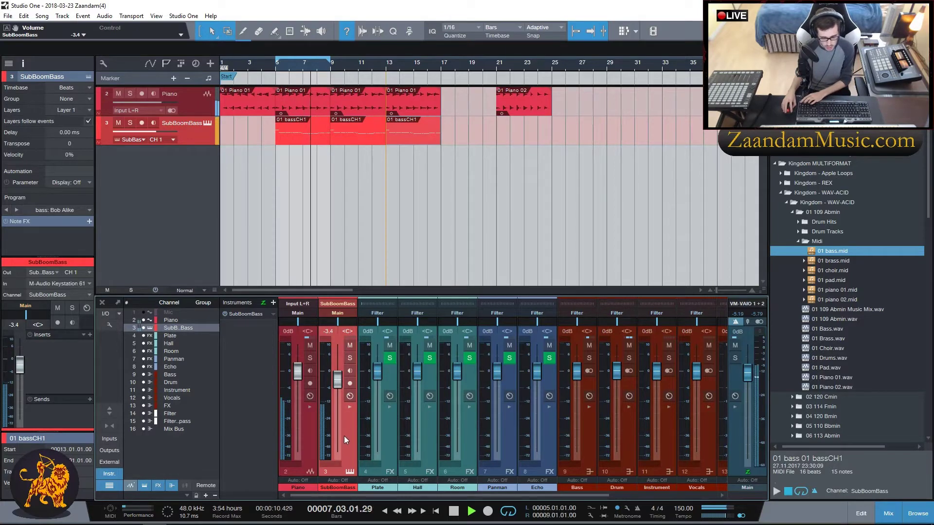
key("p")
key("space")
Insert FabFilter Pro-Q 2 on the SubBoomBass channel and play the track soloed.
left_click(68, 342)
left_click(90, 336)
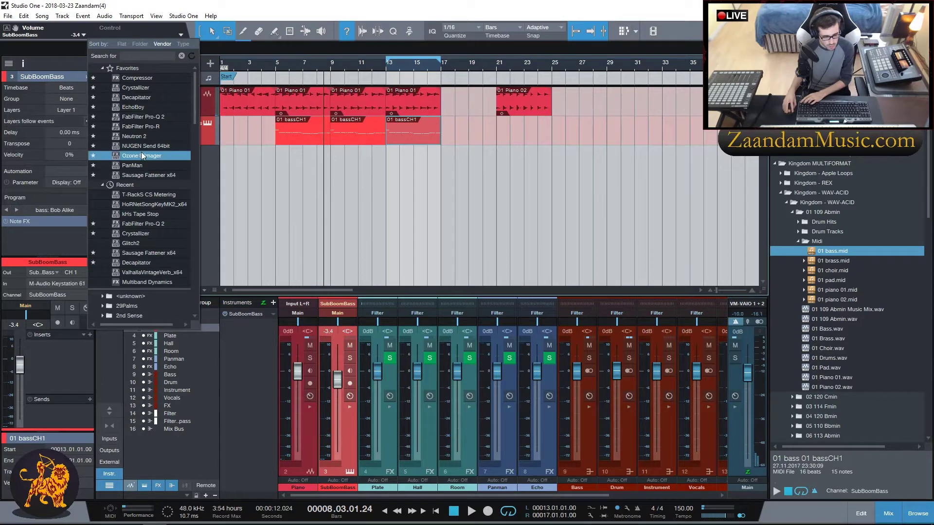
left_click(148, 129)
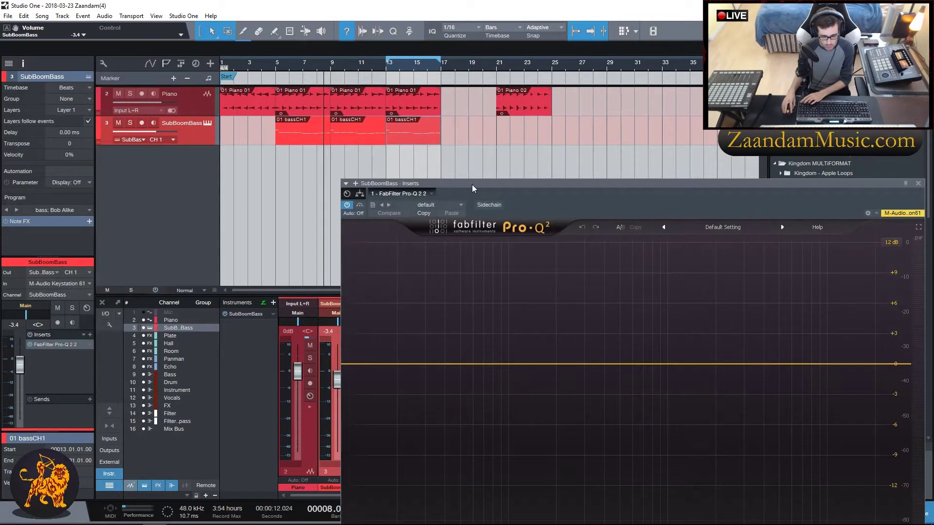
left_click_drag(472, 188, 322, 80)
left_click(72, 309)
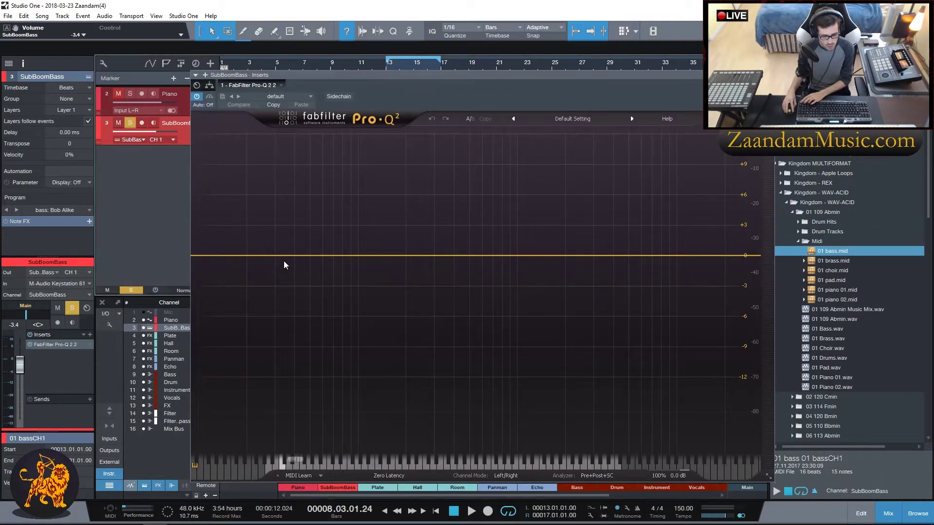
key("space")
Add a 48 dB/oct low cut at about 36.45 Hz to the bass EQ, stop playback, and close the plug-in.
left_click(237, 268)
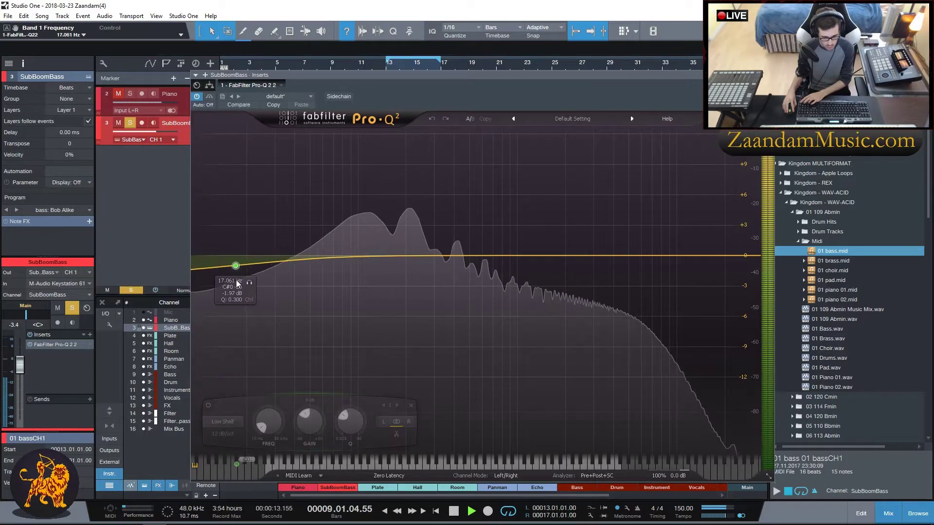
left_click(225, 422)
left_click(228, 453)
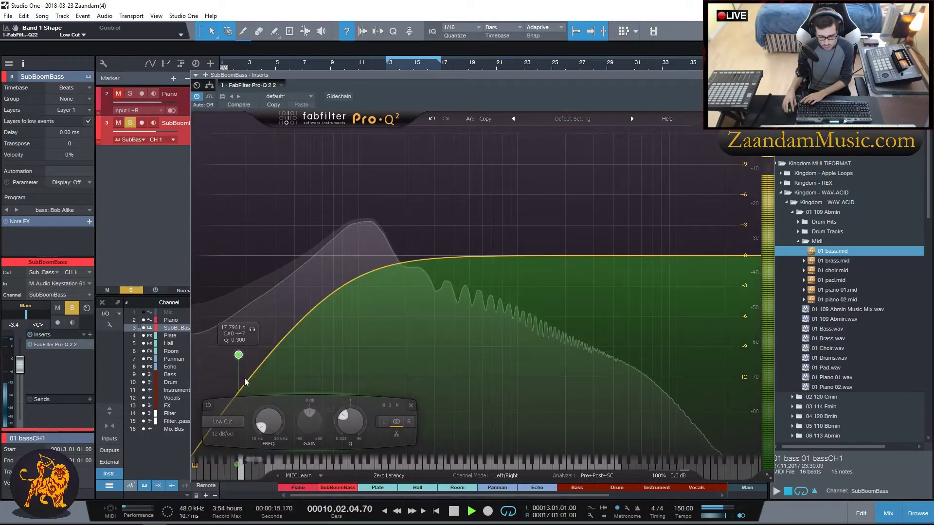
left_click(229, 437)
left_click(236, 411)
left_click_drag(239, 357, 290, 260)
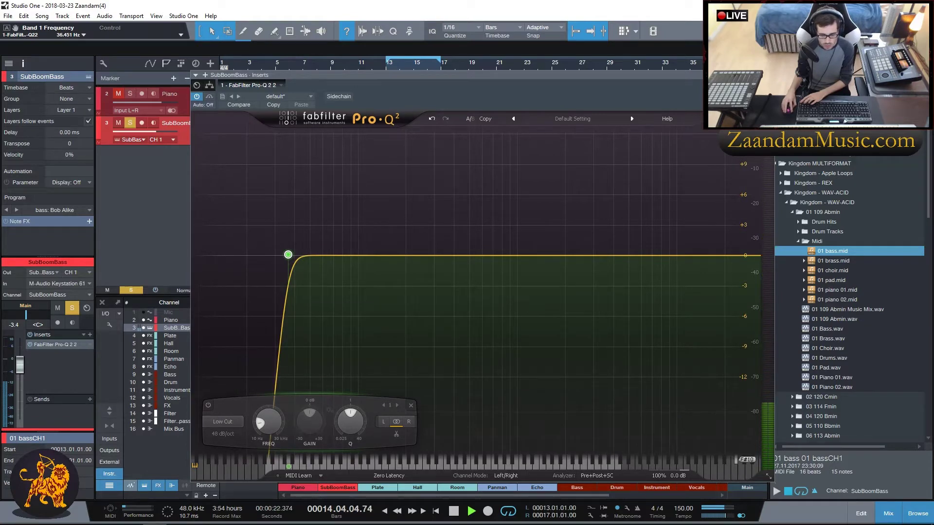
key("space")
key("Escape")
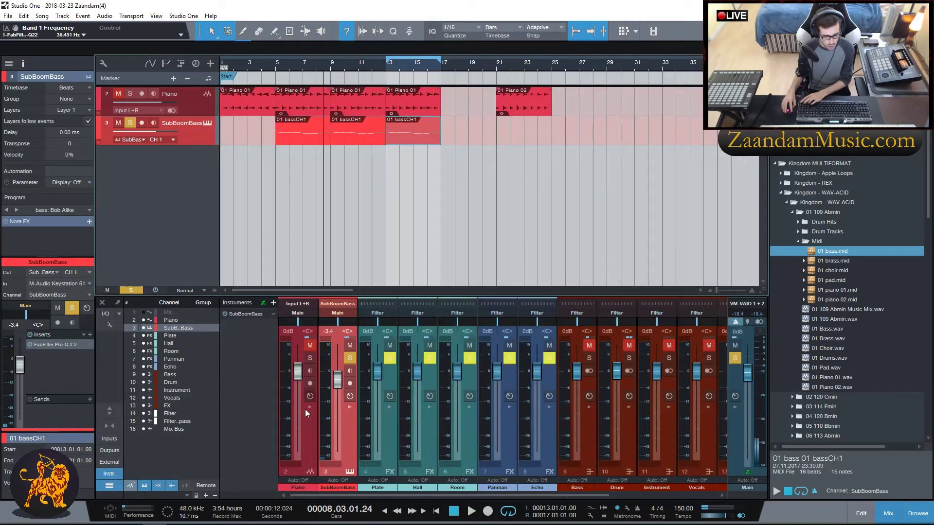
Insert Decapitator after the bass EQ, adjust its Drive during playback, and take SubBoomBass off solo.
right_click(87, 342)
left_click(156, 95)
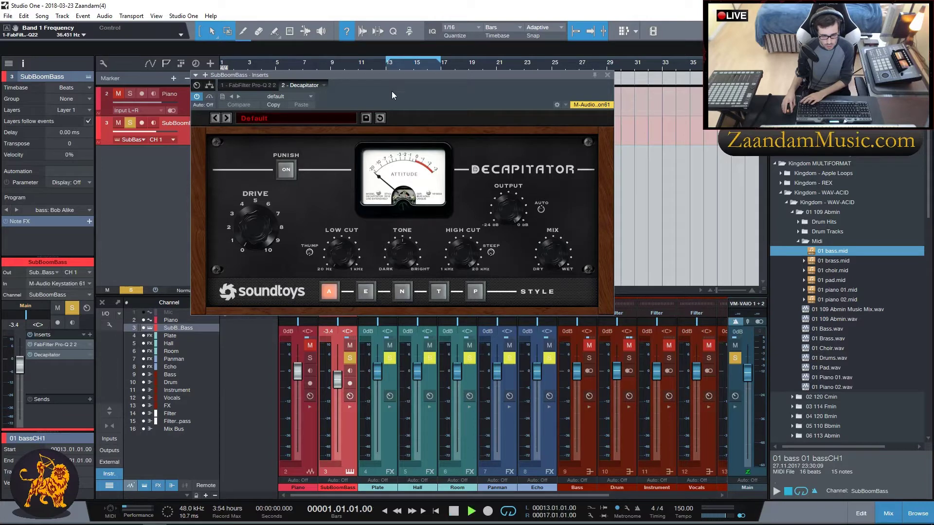
left_click_drag(380, 75, 412, 132)
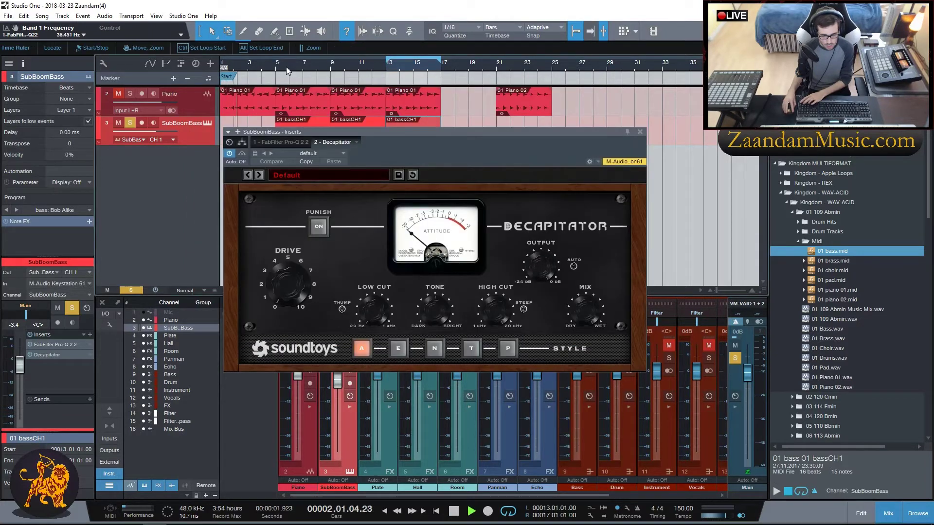
left_click_drag(405, 133, 408, 77)
left_click_drag(290, 228, 288, 209)
left_click(129, 123)
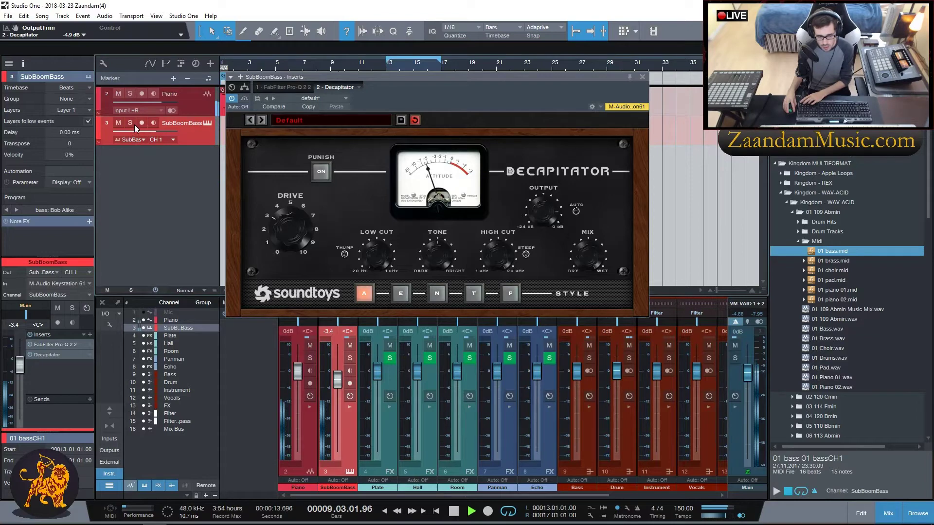
left_click_drag(275, 228, 280, 224)
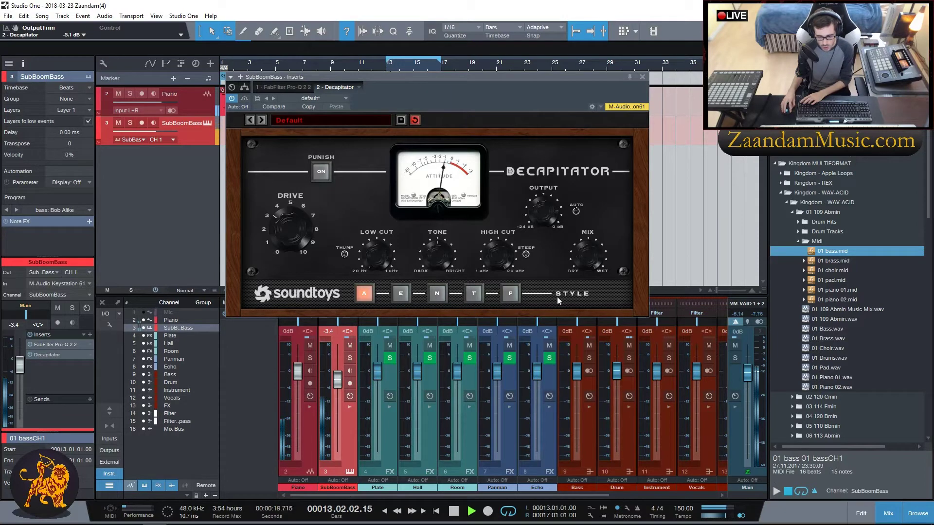
Compare Decapitator's E, N, T, P and A styles, choose P, and set High Cut to about 13752.9 Hz.
left_click(401, 293)
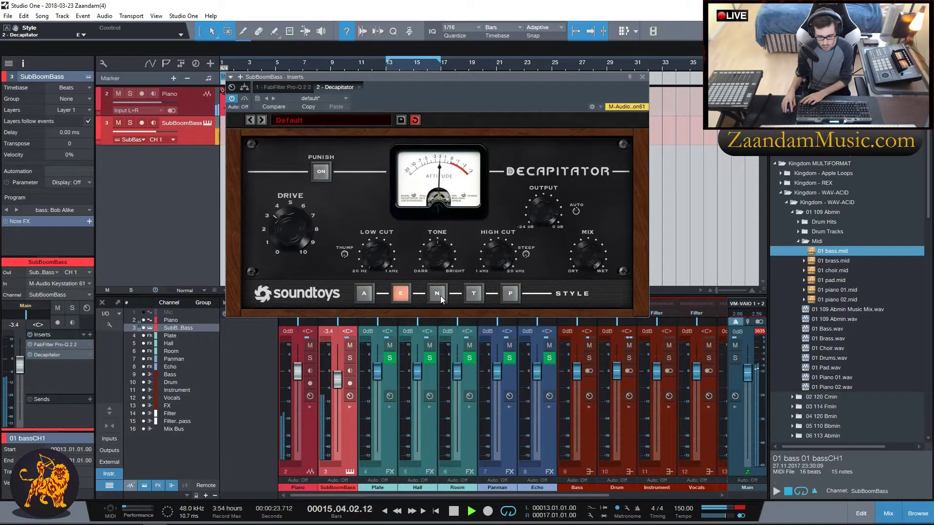
left_click(437, 293)
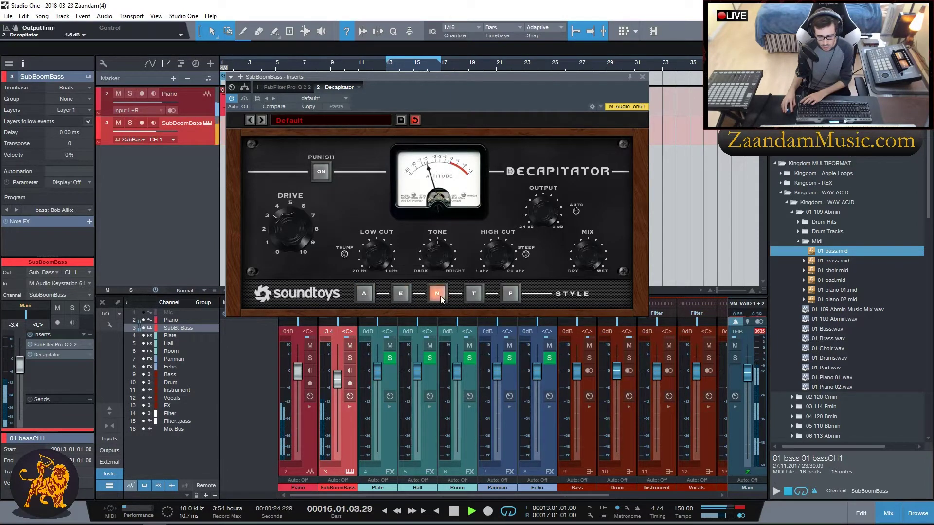
left_click(475, 297)
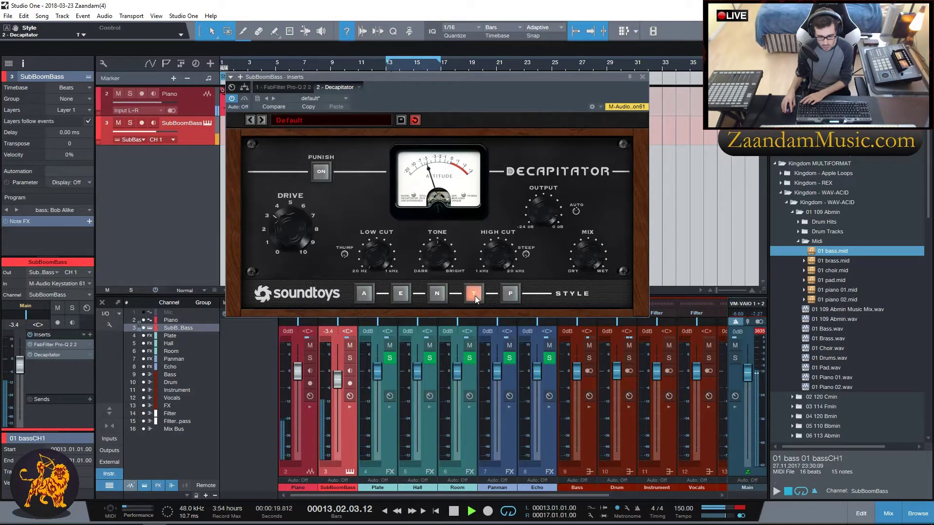
left_click(510, 293)
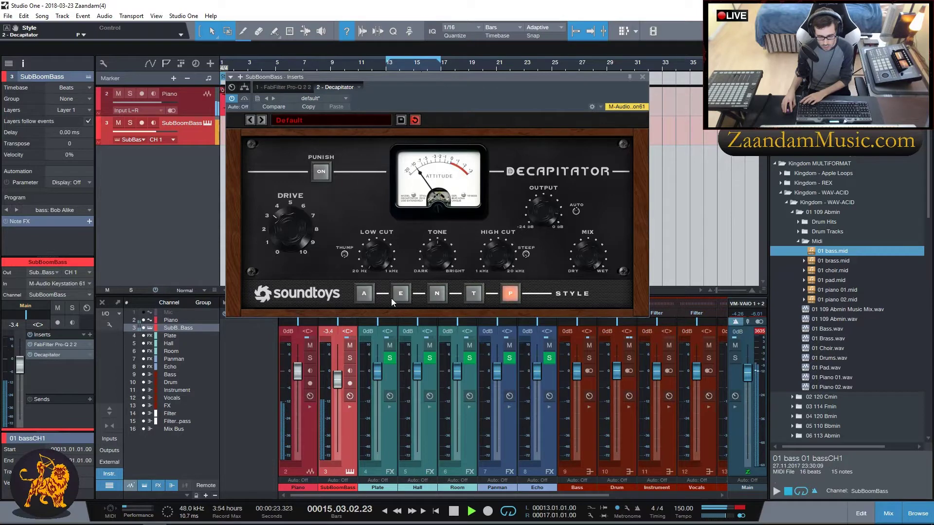
left_click(366, 295)
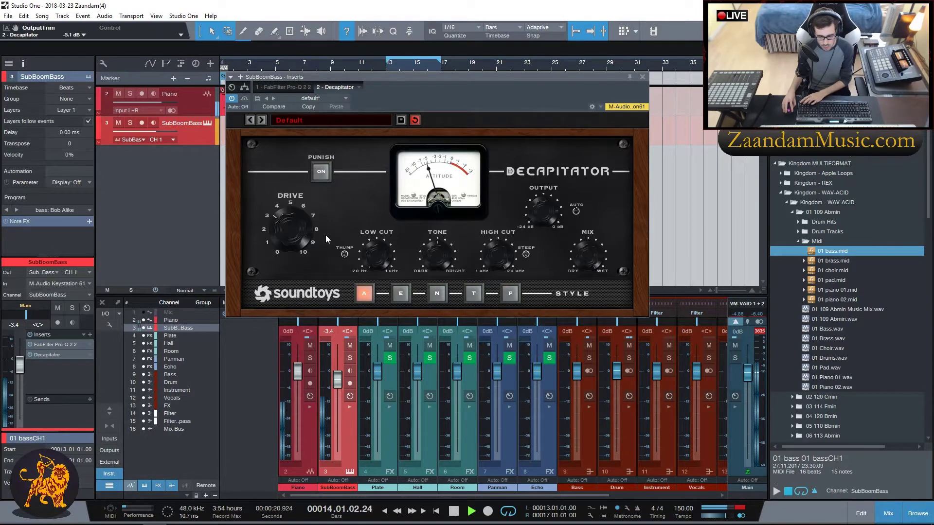
left_click(510, 294)
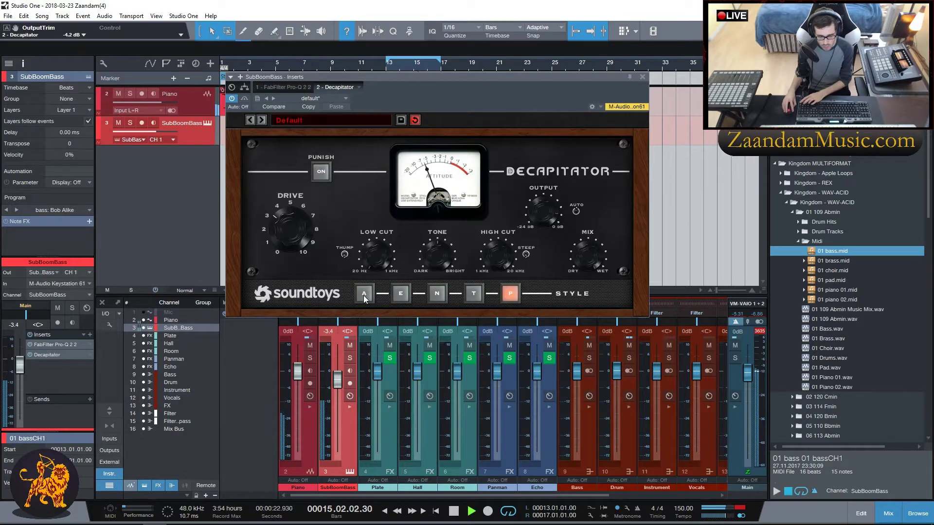
left_click_drag(500, 276, 505, 274)
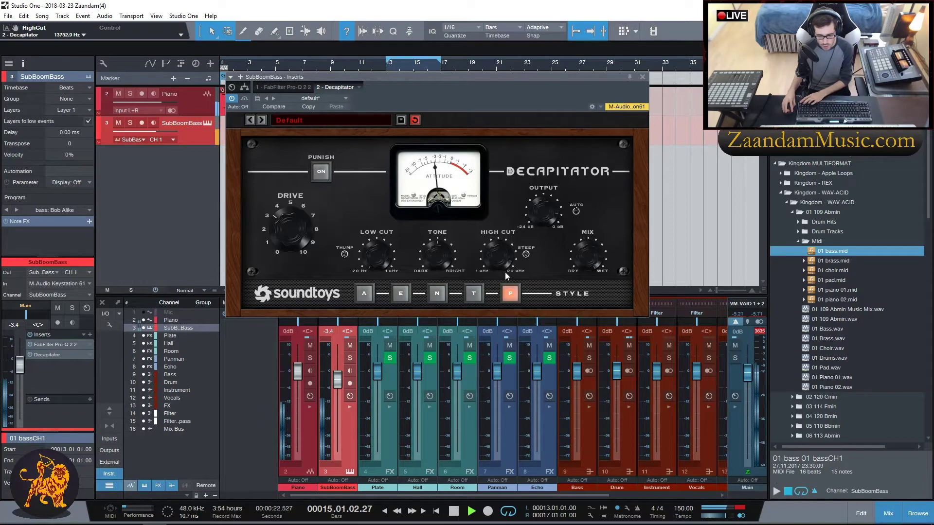
Switch Decapitator to style A with High Cut at about 11319.5 Hz, and lower the SubBoomBass channel volume to -3.8 dB.
left_click(367, 296)
left_click_drag(497, 255, 497, 262)
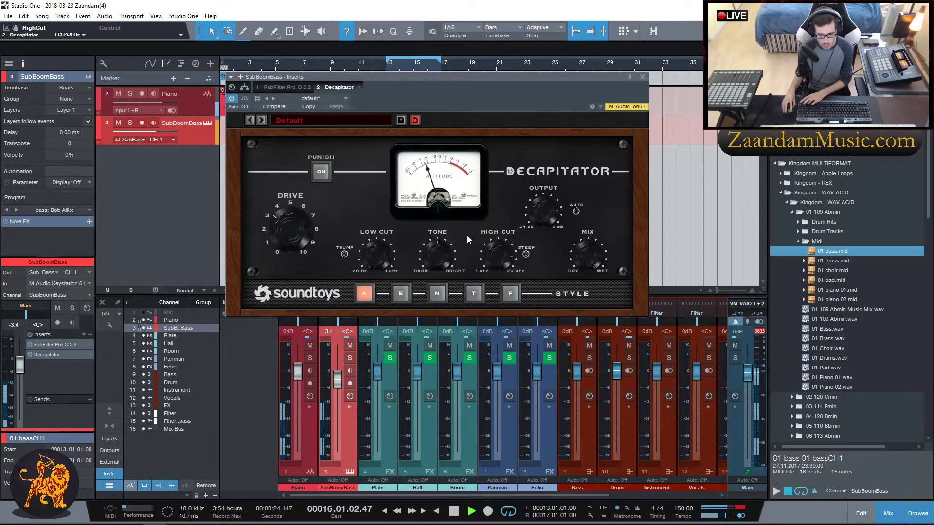
left_click(642, 78)
left_click_drag(337, 377, 337, 382)
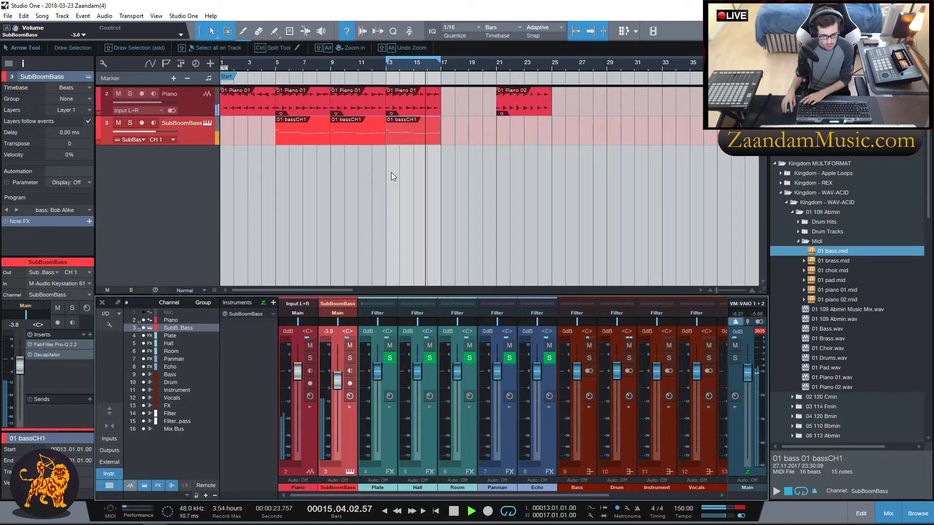
key("space")
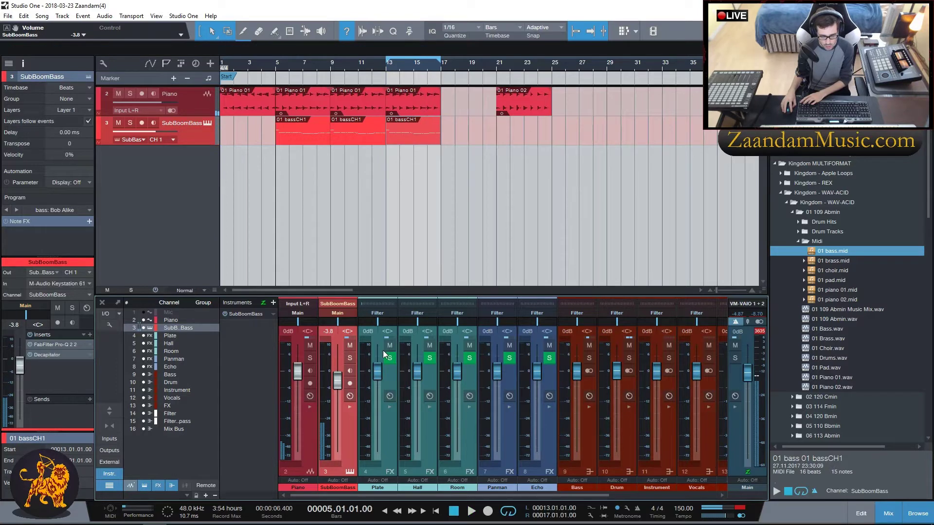
Rename the SubBoomBass channel to Bass, colour it purple, and extend the loop start back to bar 5.
type("Bass")
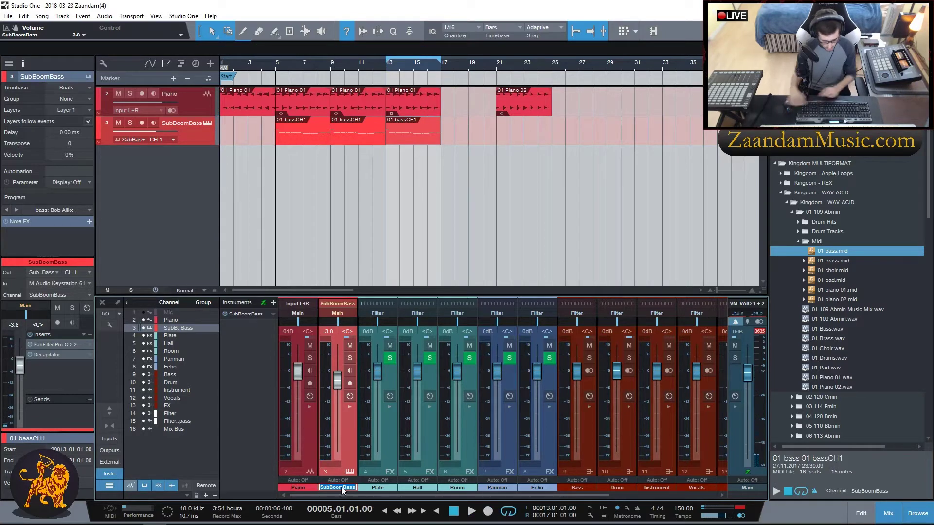
key("Return")
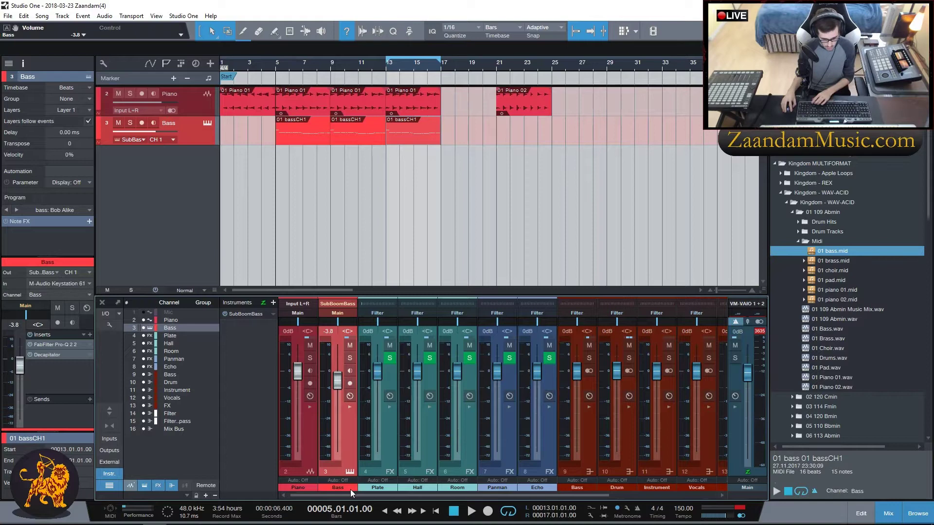
left_click(350, 489)
left_click(451, 476)
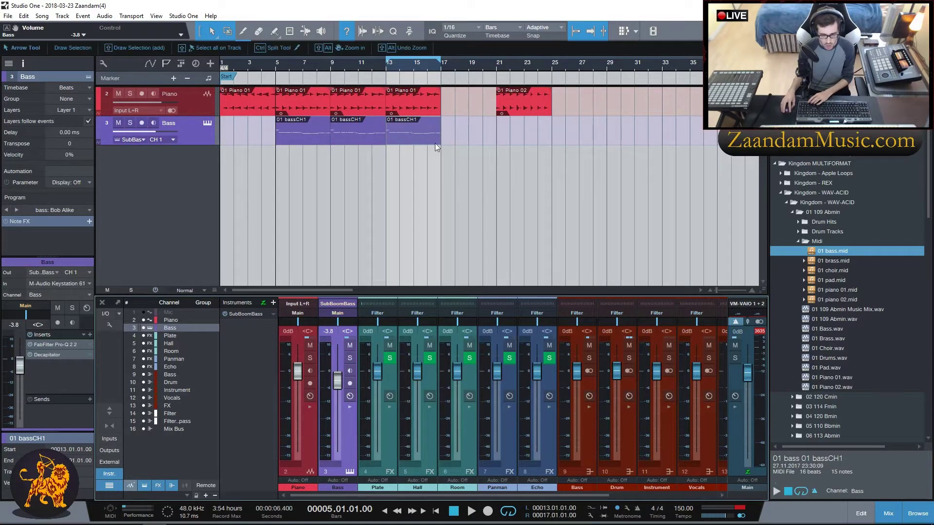
left_click_drag(390, 62, 277, 62)
key("F6")
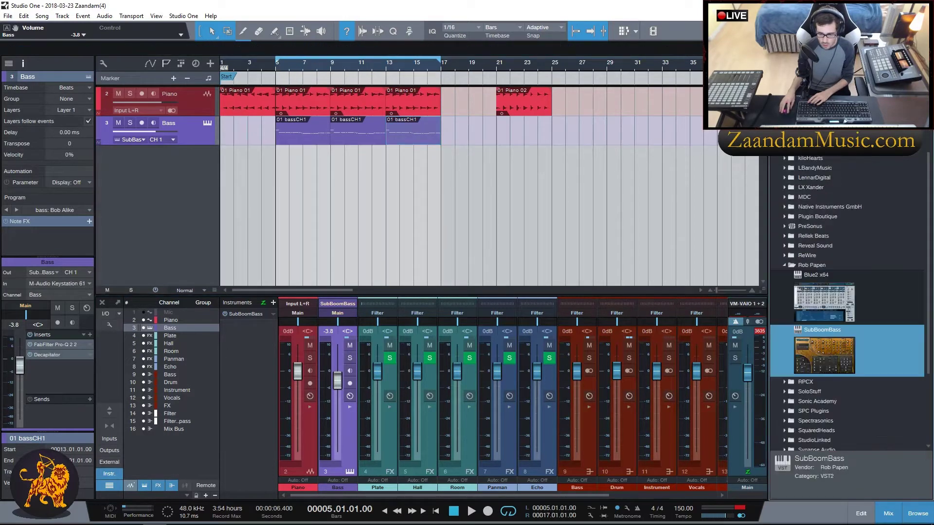
left_click(783, 265)
scroll(803, 166, "up", 3)
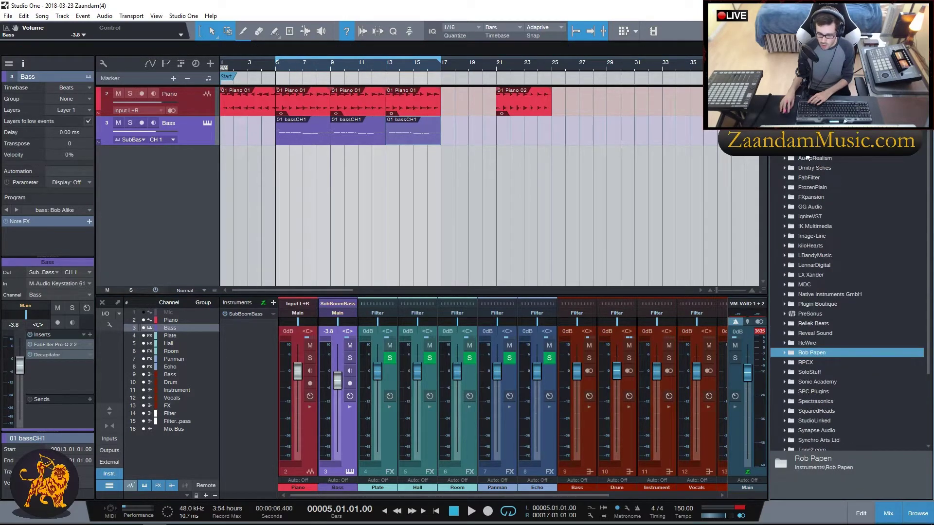
scroll(799, 250, "down", 3)
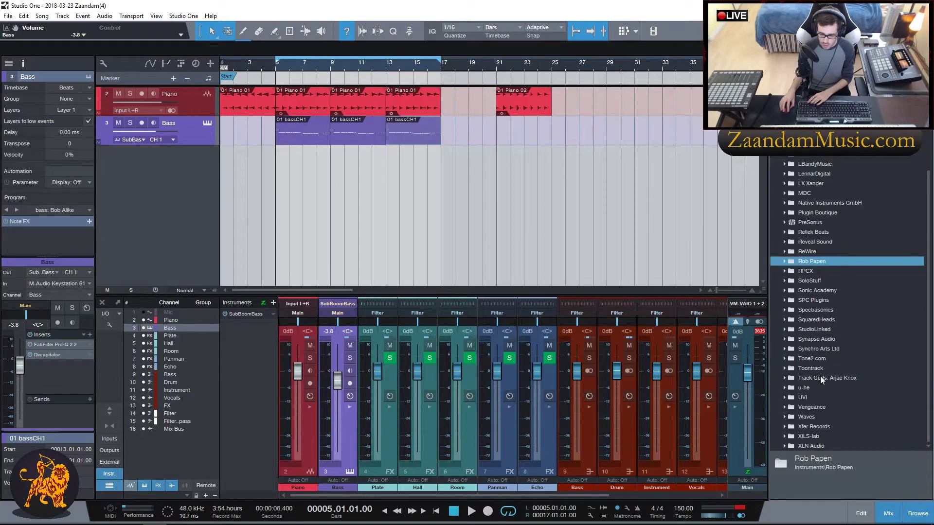
left_click(784, 310)
left_click_drag(832, 333, 149, 171)
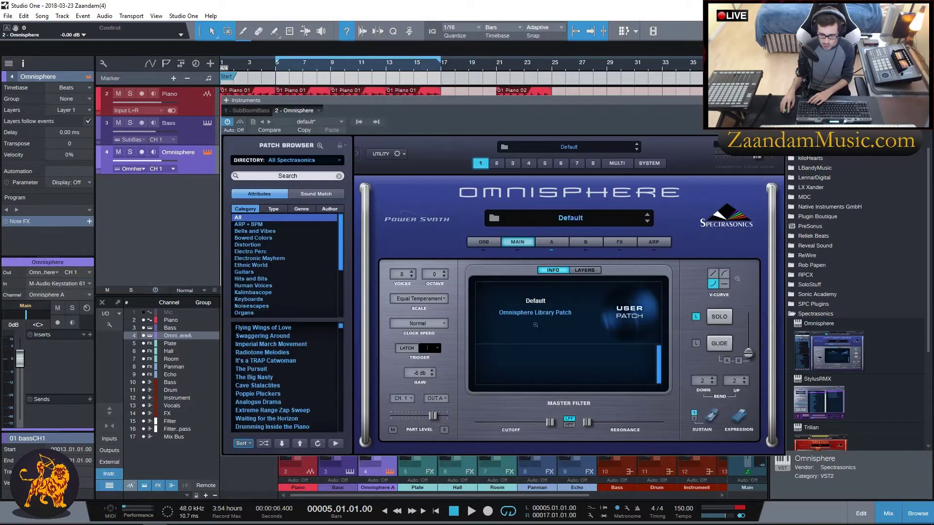
left_click(780, 100)
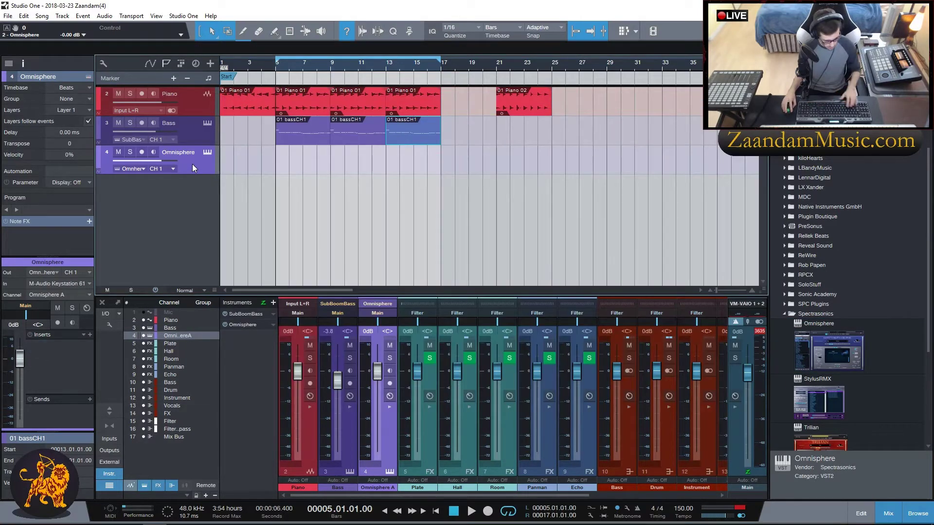
key("Delete")
right_click(244, 327)
left_click(253, 421)
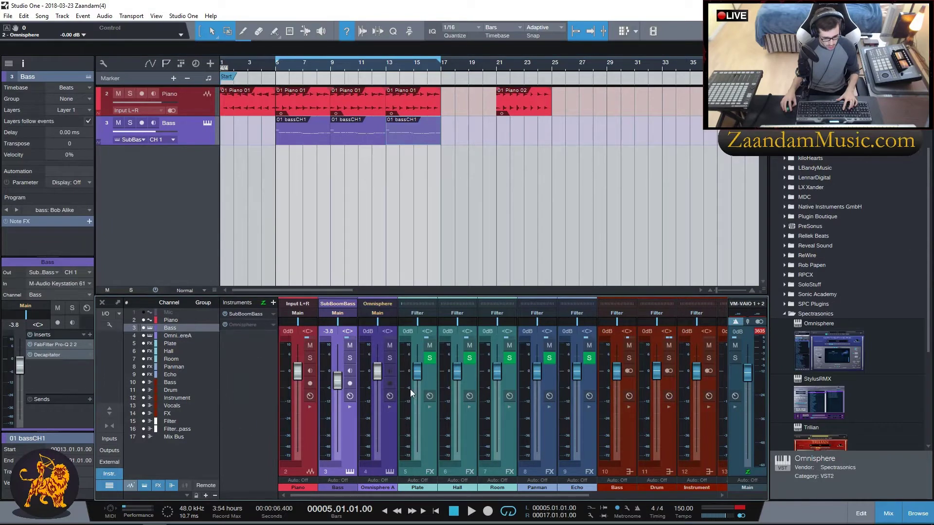
Add Xpand!2_x64 as a new instrument track and load the Blend Brass 2 Flute+ sound in part A.
left_click(784, 315)
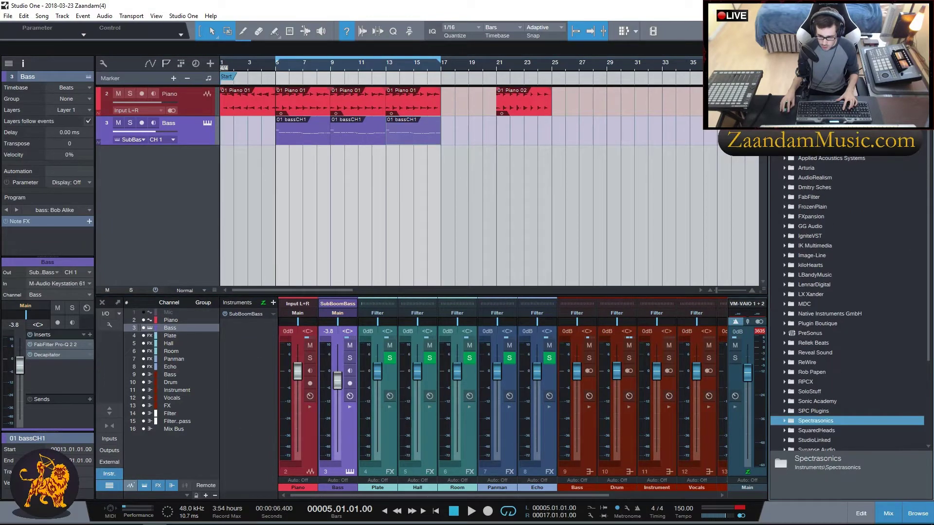
left_click(785, 148)
left_click_drag(836, 267, 346, 207)
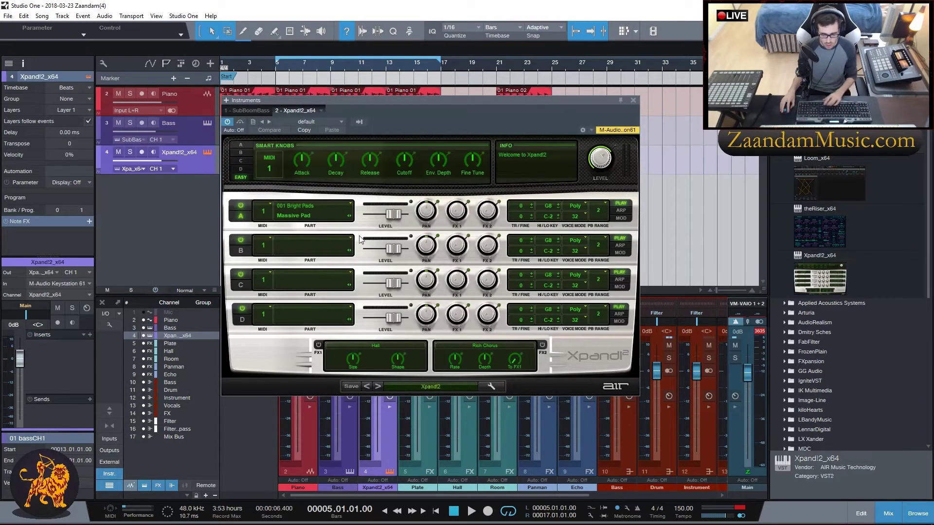
left_click(350, 217)
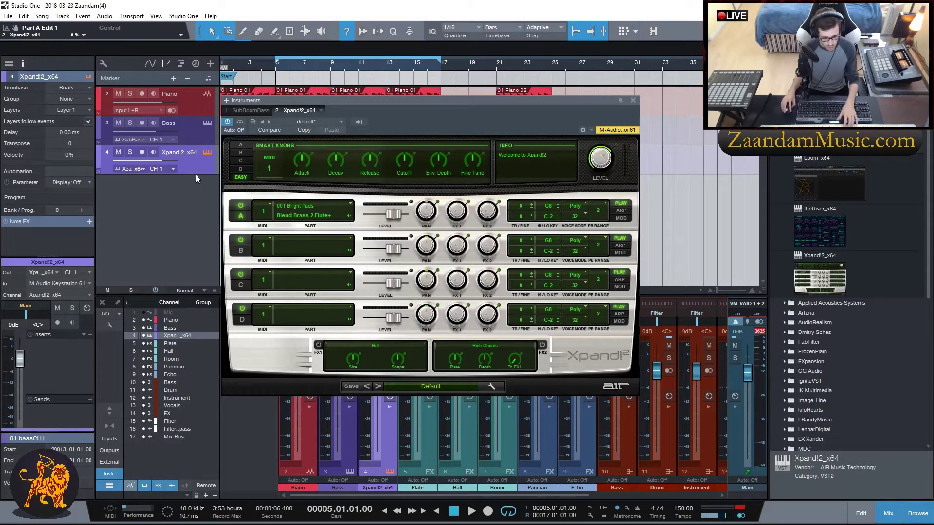
Audition the brass sound with monitoring enabled on the Xpand!2 track, then disable monitoring and close the instrument.
left_click(155, 153)
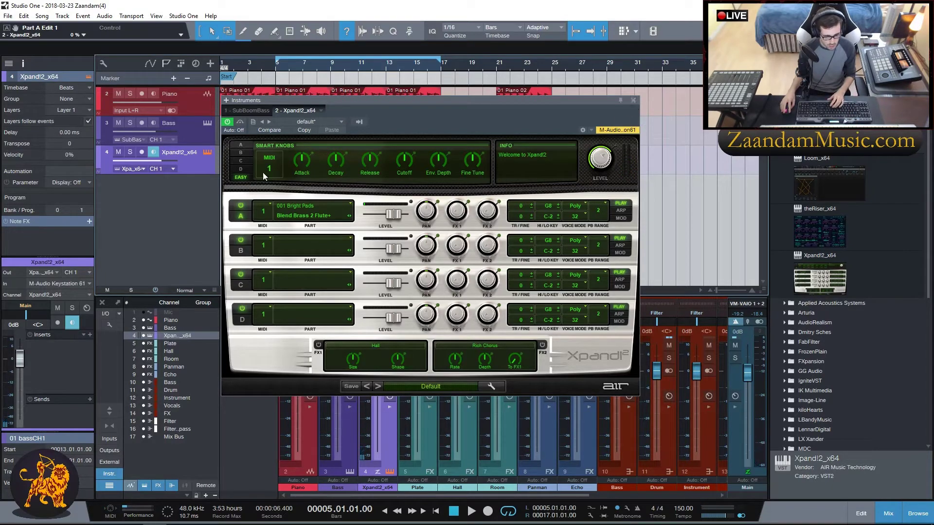
left_click(156, 152)
left_click(634, 100)
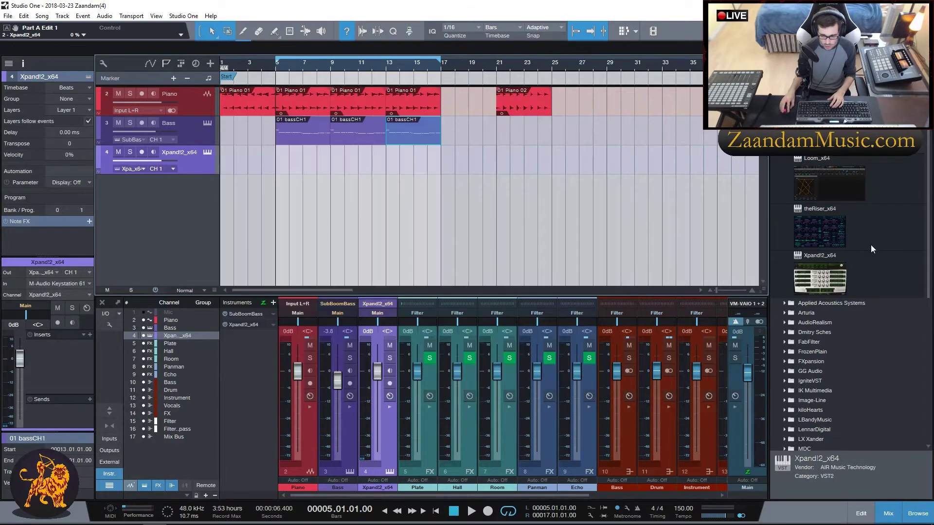
Place 01 brass.mid on the Xpand!2 track at bar 5 and set the loop to the clip, bars 5 to 9.
left_click(865, 63)
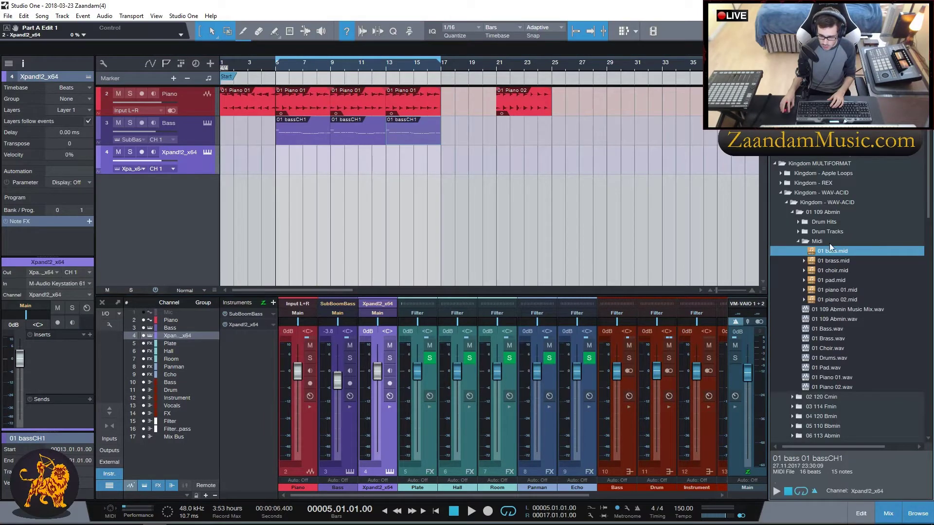
left_click_drag(841, 262, 295, 164)
key("p")
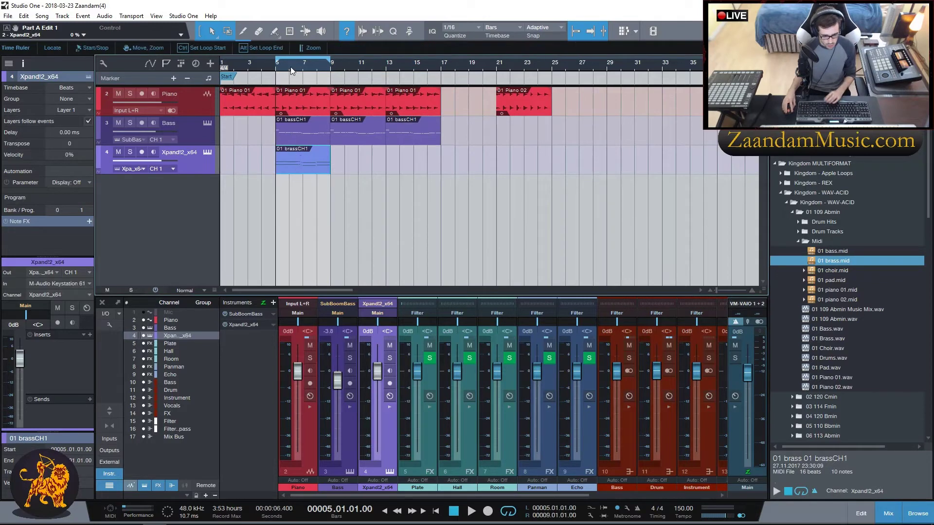
Play the loop from bar 5, raise the Xpand!2 channel volume to +1.5 dB, and stop playback.
key("comma")
key("space")
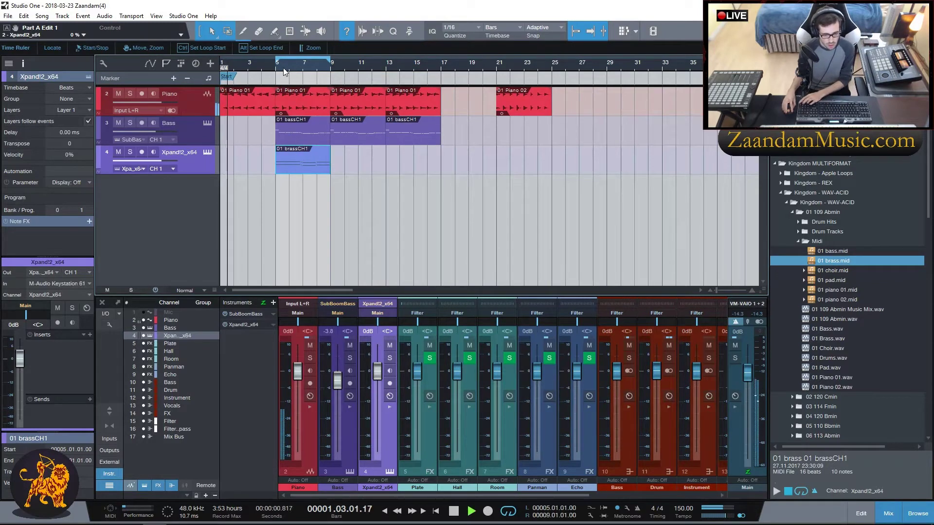
left_click(271, 64)
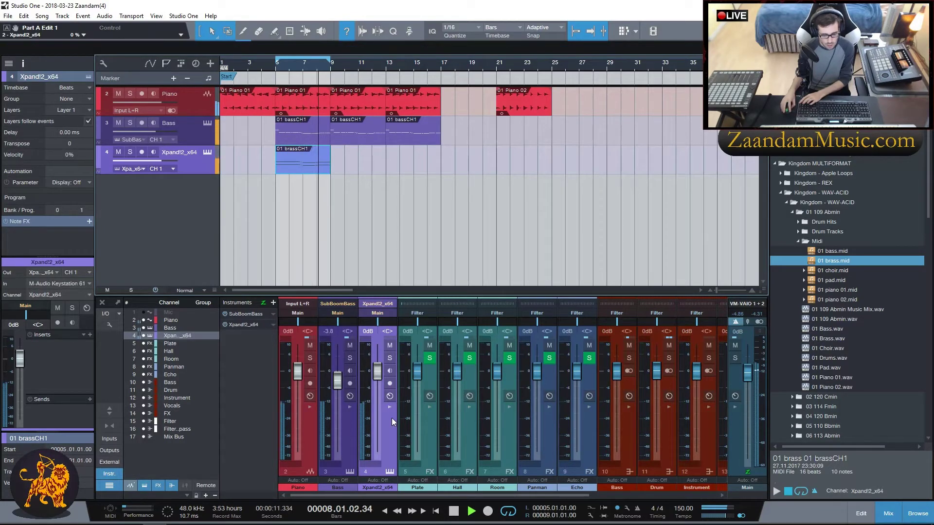
left_click_drag(377, 371, 382, 368)
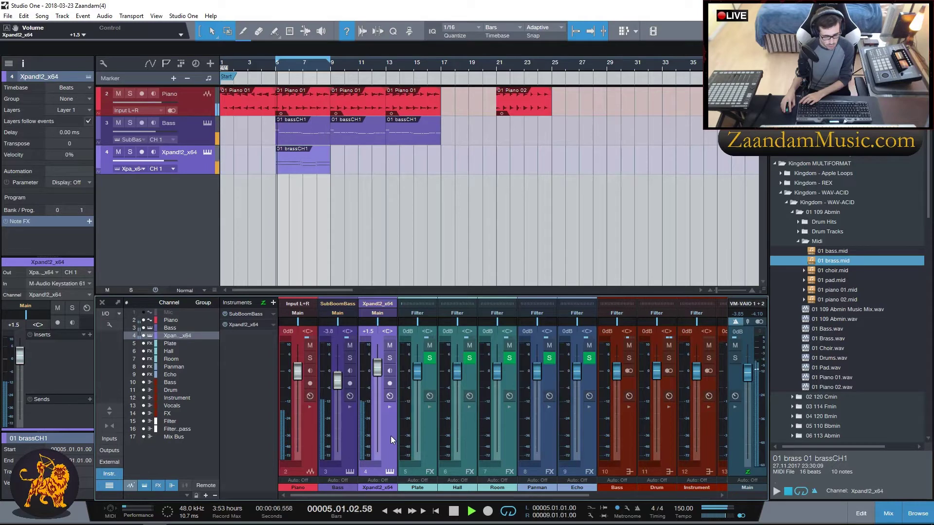
key("space")
Insert FabFilter Pro-Q 2 on the Xpand!2 channel and play the track soloed.
left_click(90, 335)
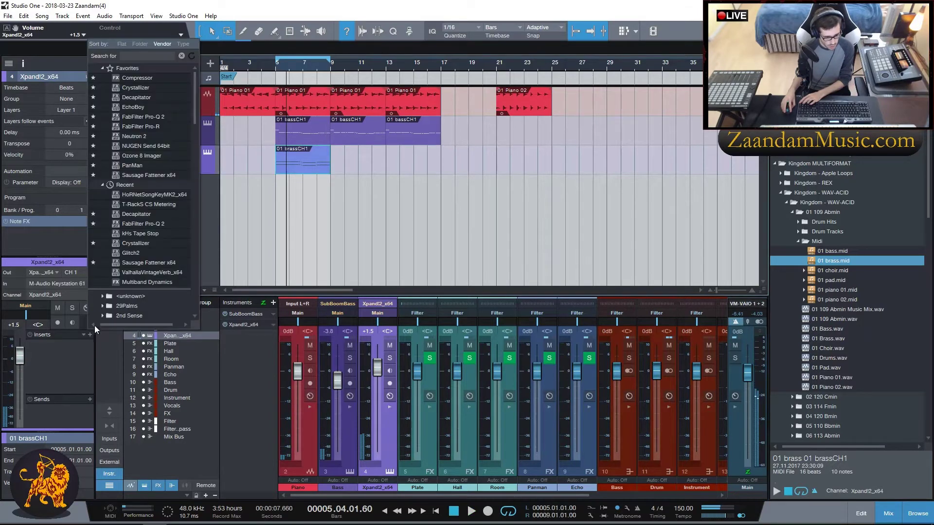
left_click(147, 225)
key("space")
left_click(72, 307)
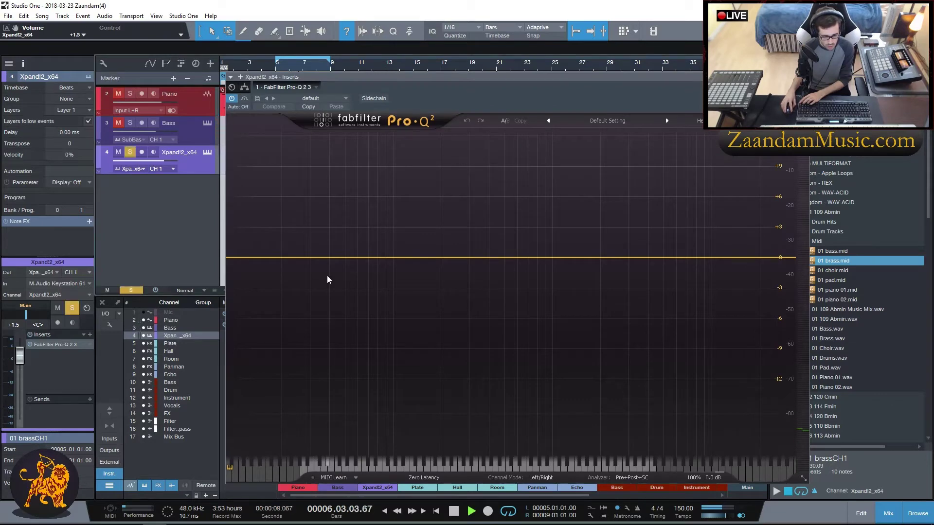
Add a 24 dB/oct low cut at about 294.03 Hz to the brass EQ.
left_click_drag(253, 261, 345, 287)
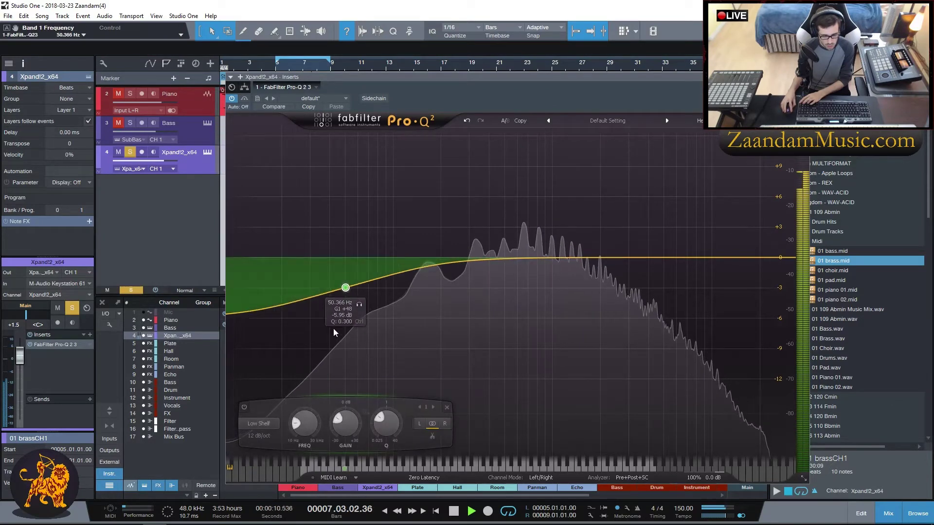
left_click(259, 436)
left_click(267, 380)
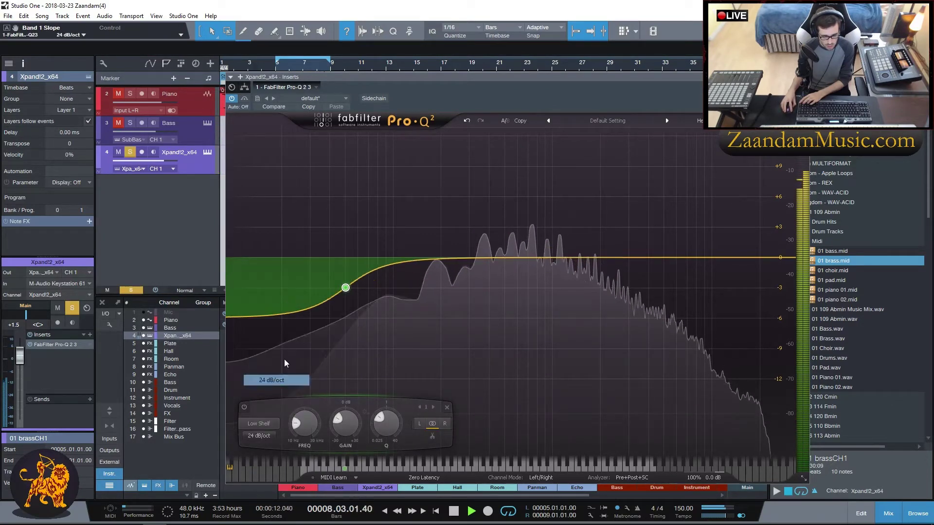
left_click(258, 424)
left_click(263, 454)
left_click_drag(345, 356, 460, 263)
left_click_drag(456, 260, 468, 260)
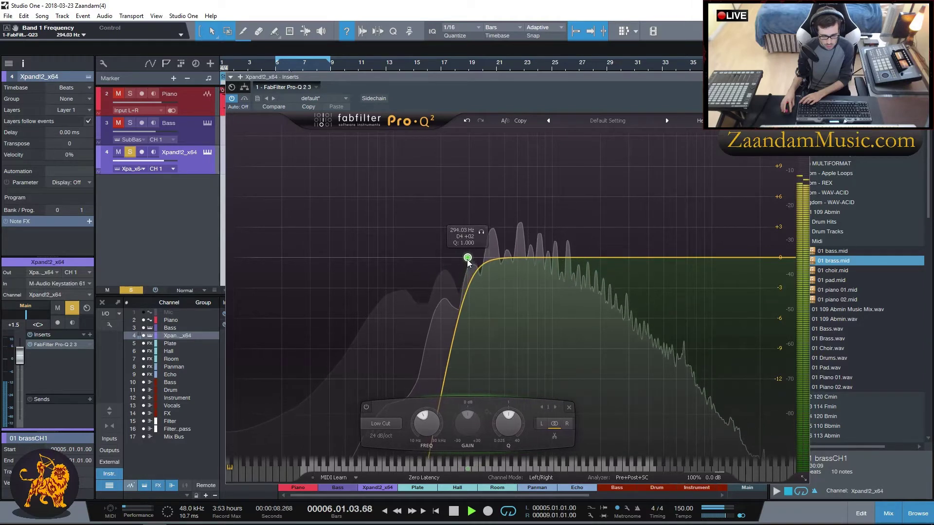
Take Xpand!2 off solo, lower its low cut to about 266.47 Hz, close the EQ, and stop playback.
left_click(69, 310)
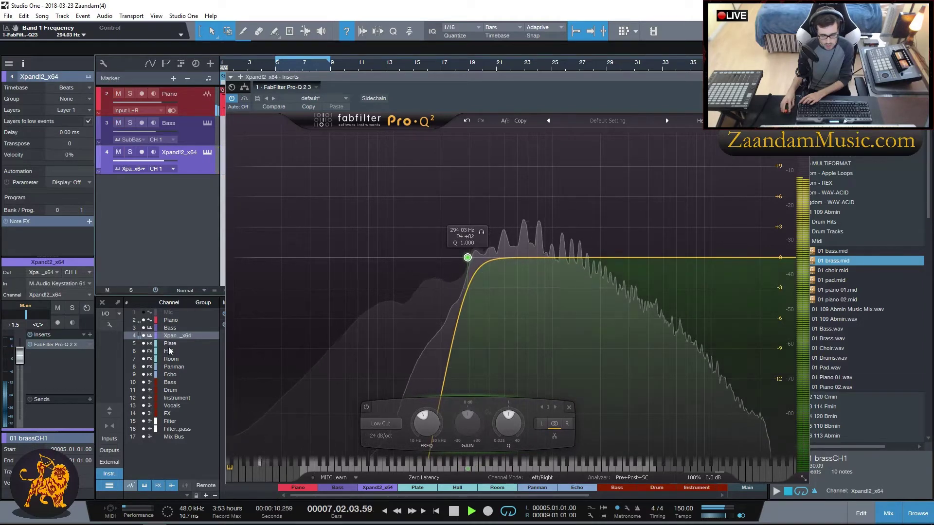
left_click_drag(467, 259, 458, 260)
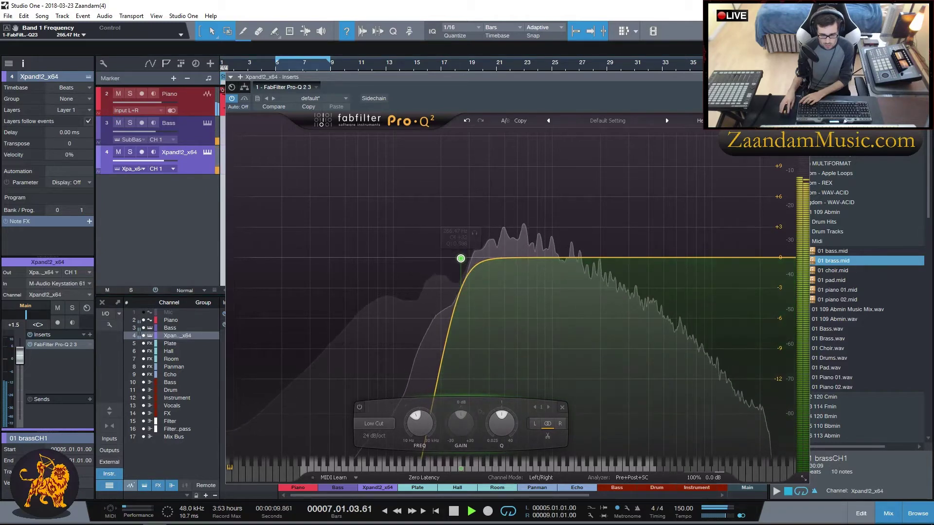
left_click(804, 77)
key("space")
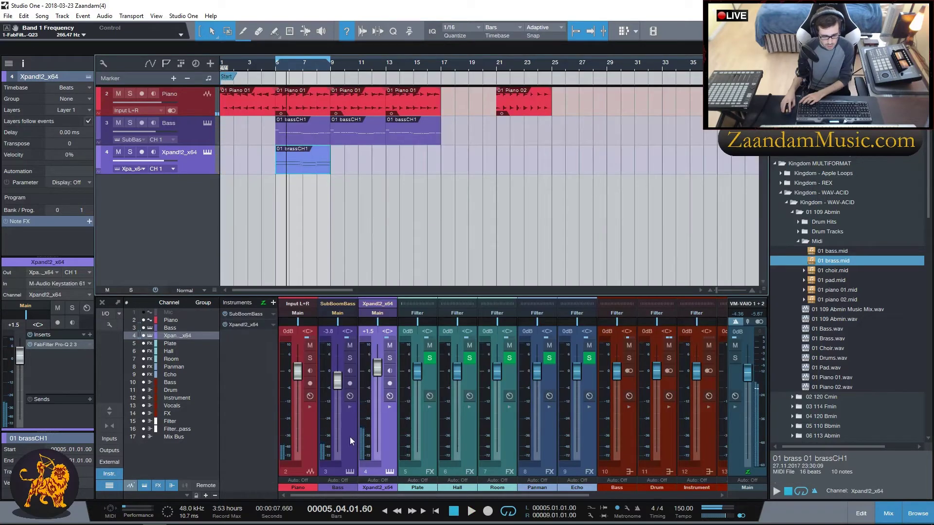
Rename the Xpand!2 channel to Brass and colour it yellow.
left_click(381, 488)
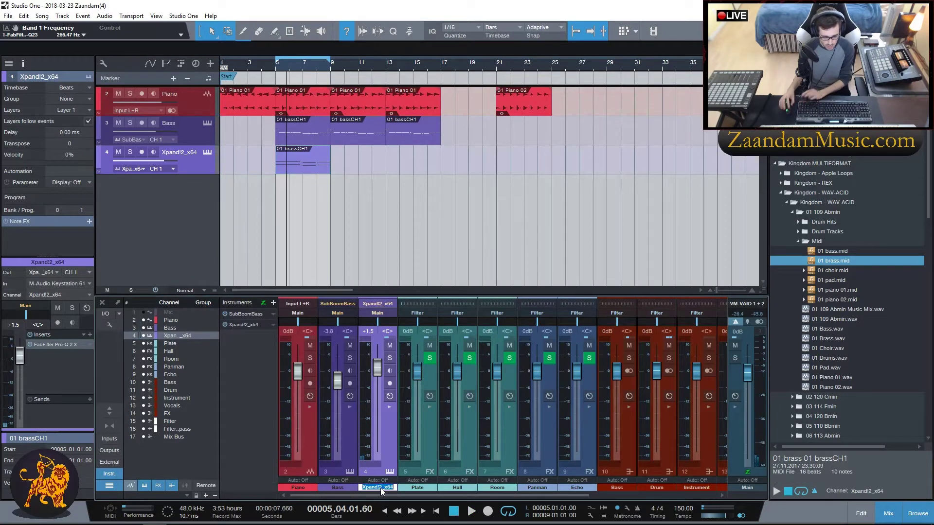
type("Bra")
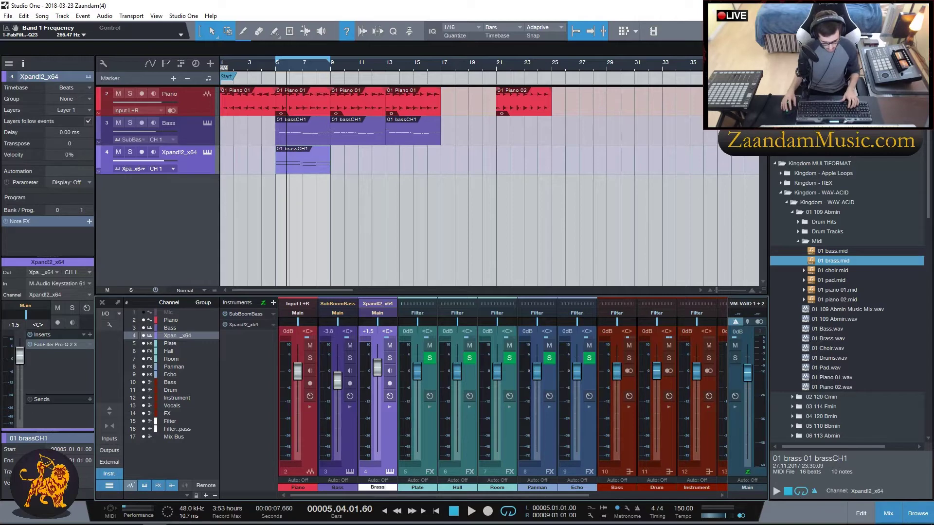
type("ss")
key("Return")
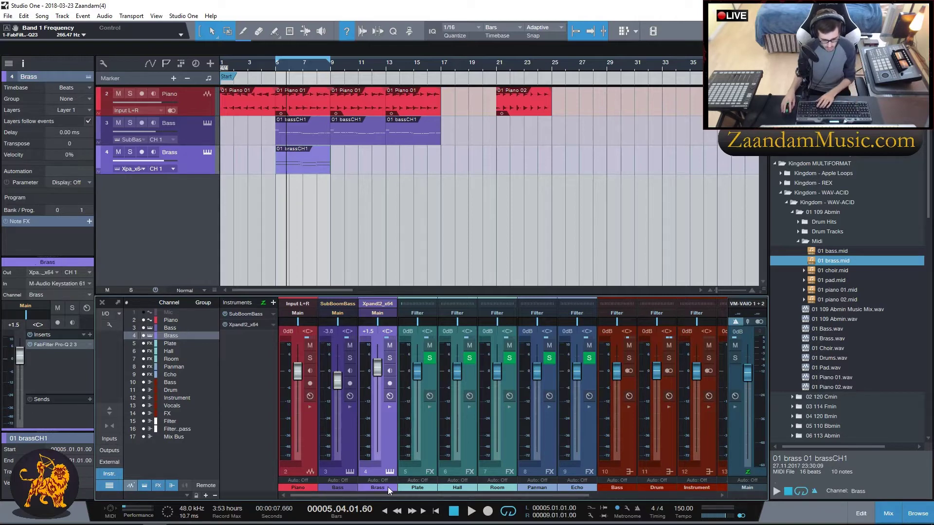
left_click(387, 487)
left_click(477, 433)
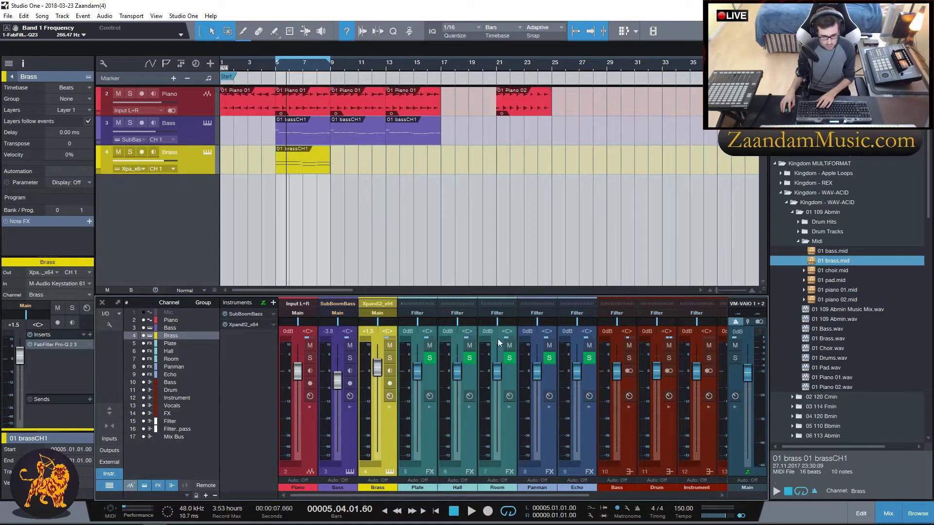
Place the playhead just before bar 5 and play back the brass clip together with the piano and bass.
key("comma")
key("space")
left_click(272, 68)
left_click(300, 161)
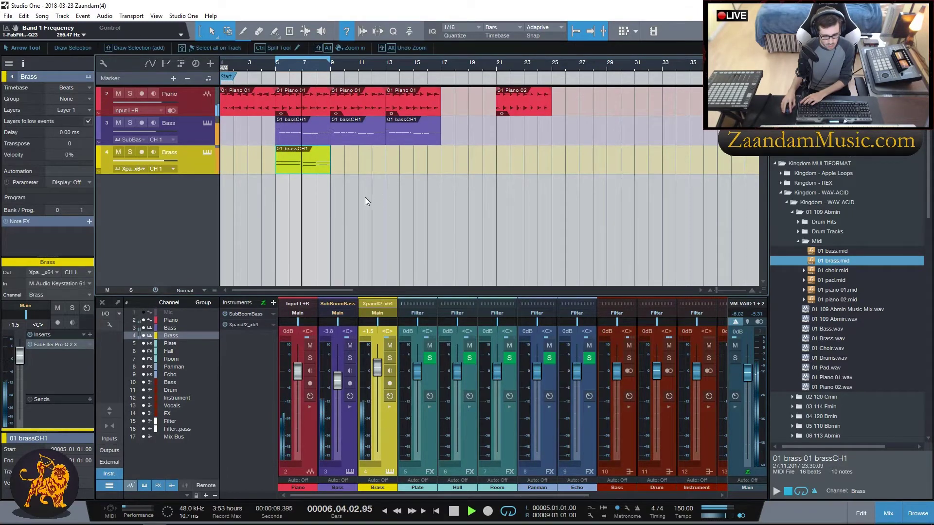
key("space")
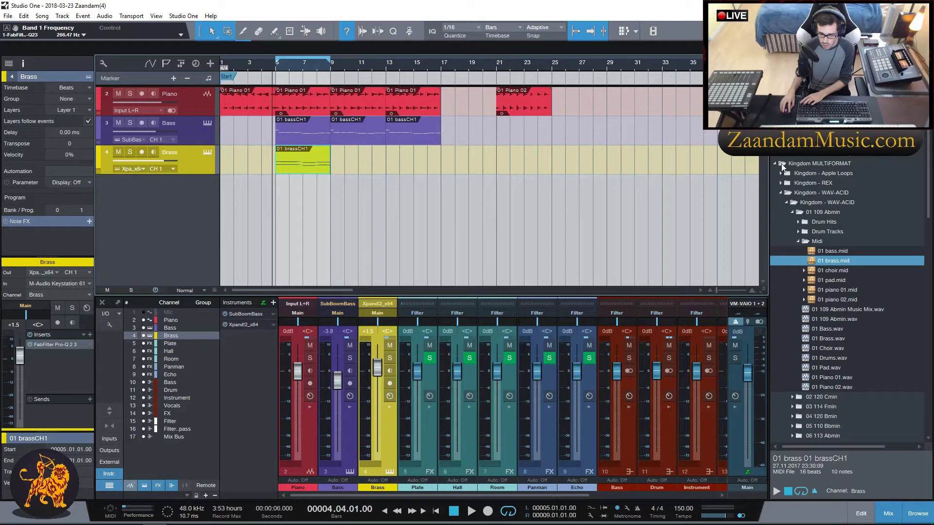
Add Spectrasonics Omnisphere as a new instrument track below Brass.
key("F6")
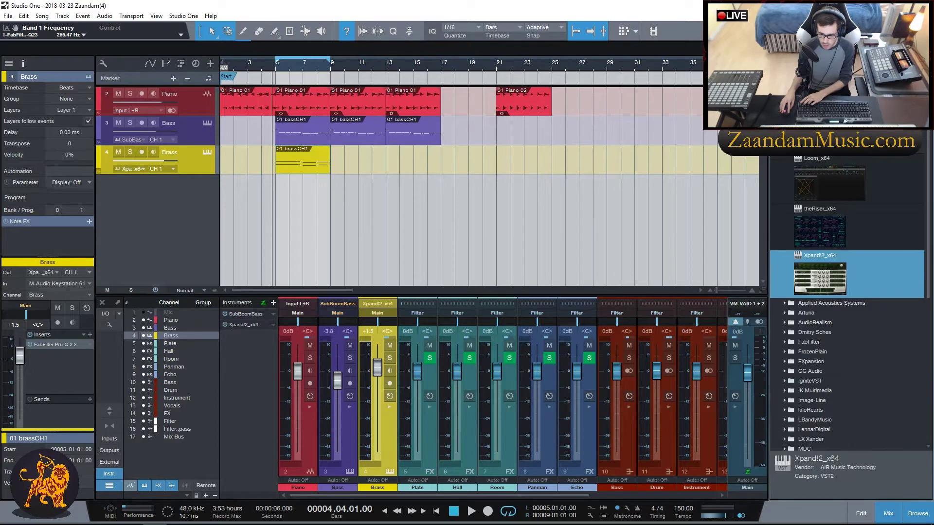
left_click(784, 149)
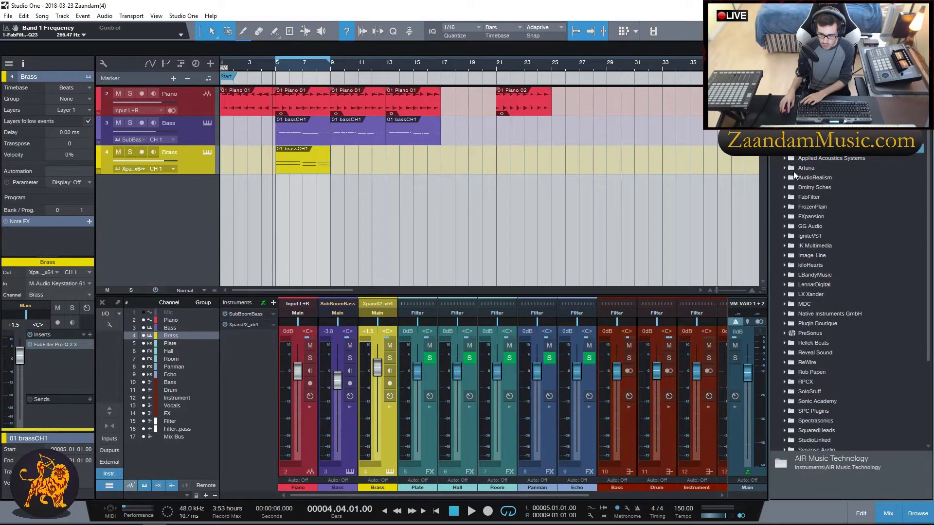
scroll(799, 271, "down", 4)
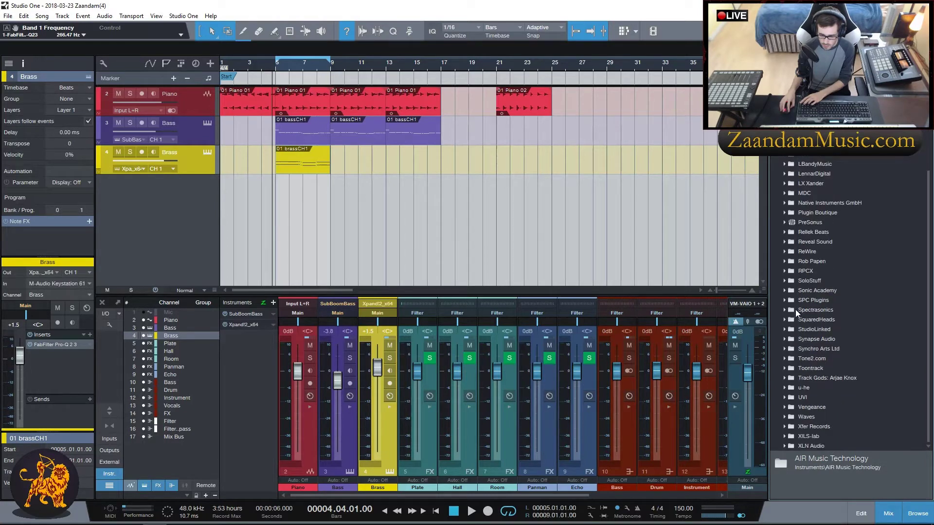
left_click(797, 314)
left_click_drag(818, 324, 198, 191)
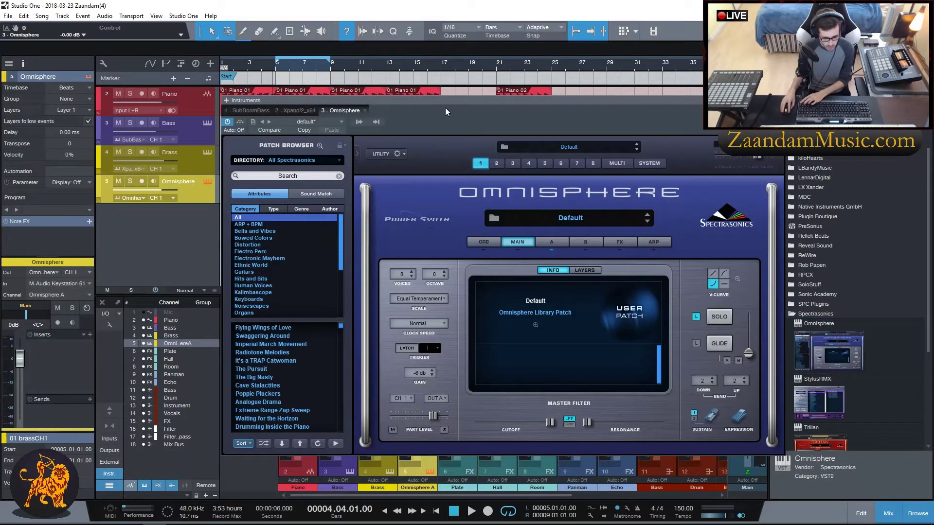
left_click_drag(445, 108, 375, 88)
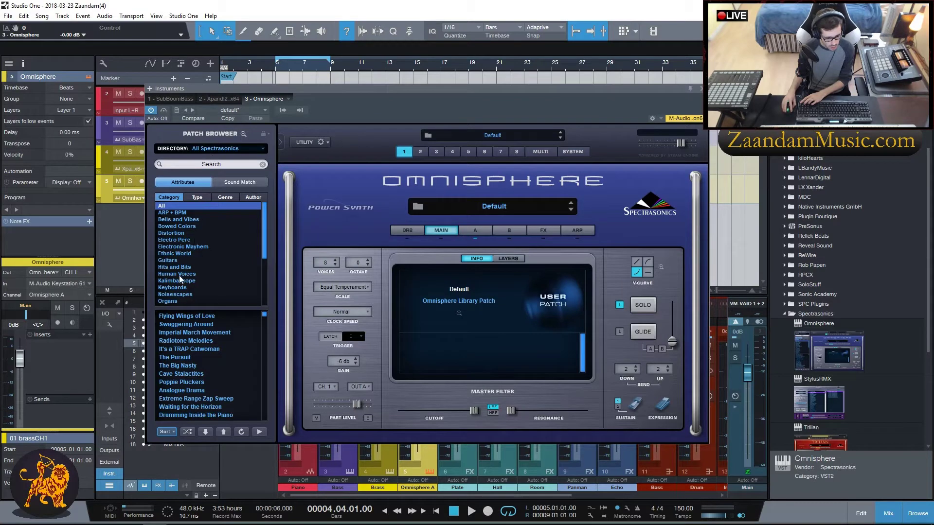
Shuffle Omnisphere's Pads + Strings patches, audition Neuropipes and Orchestral Bass Sustain Arco, and load Power Strings + Tron.
scroll(205, 266, "down", 2)
left_click(194, 268)
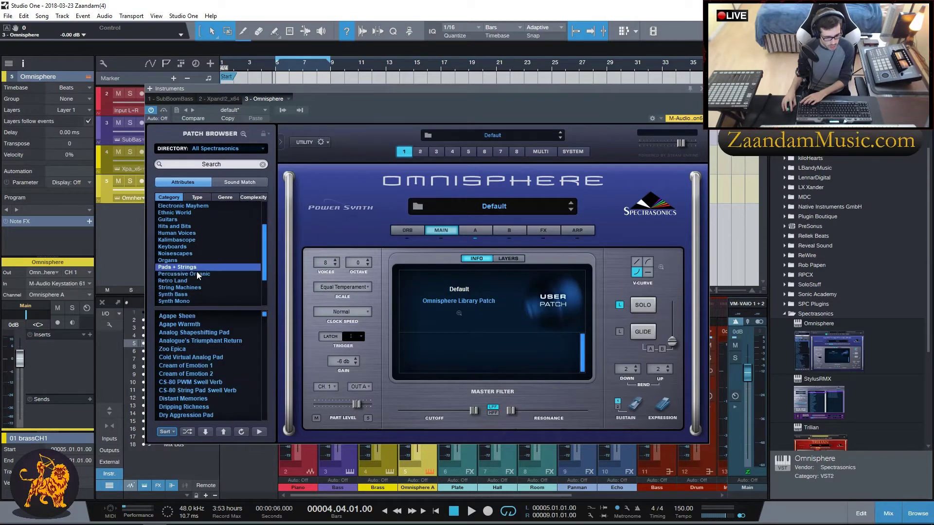
left_click(188, 432)
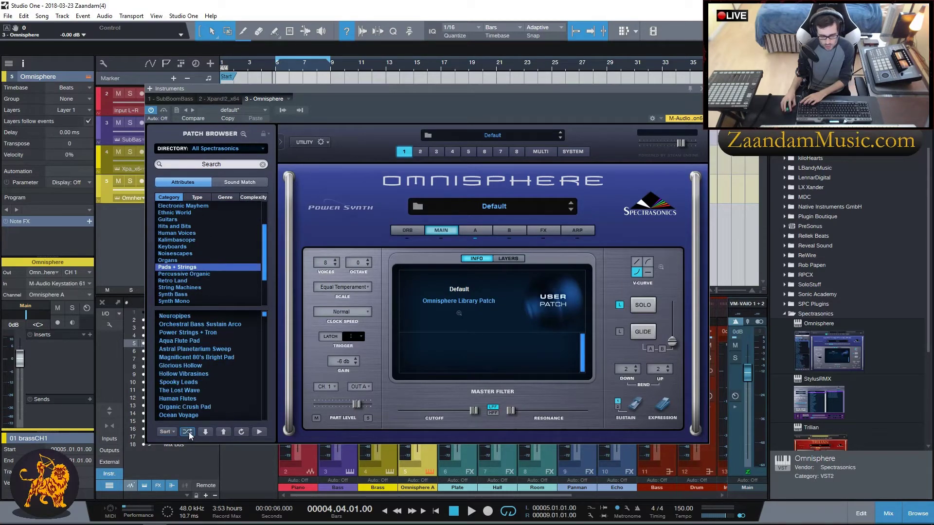
left_click(181, 318)
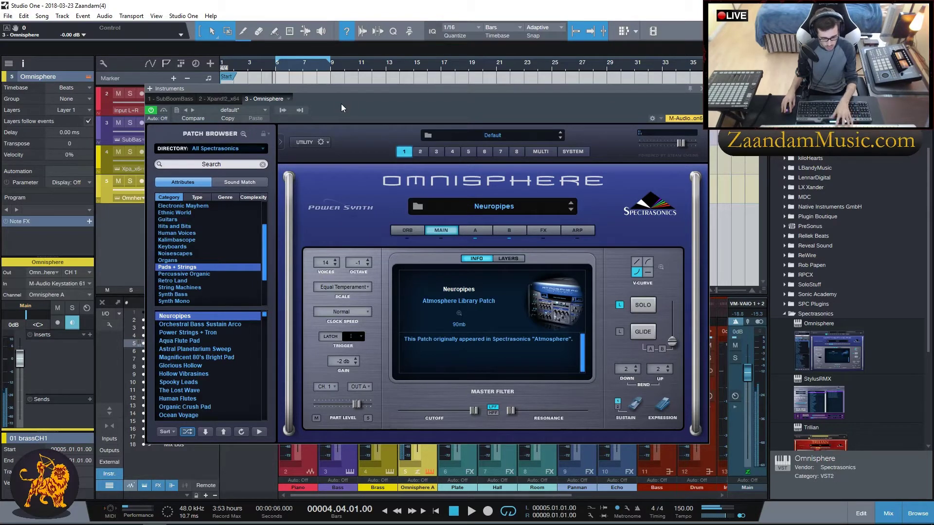
left_click(212, 325)
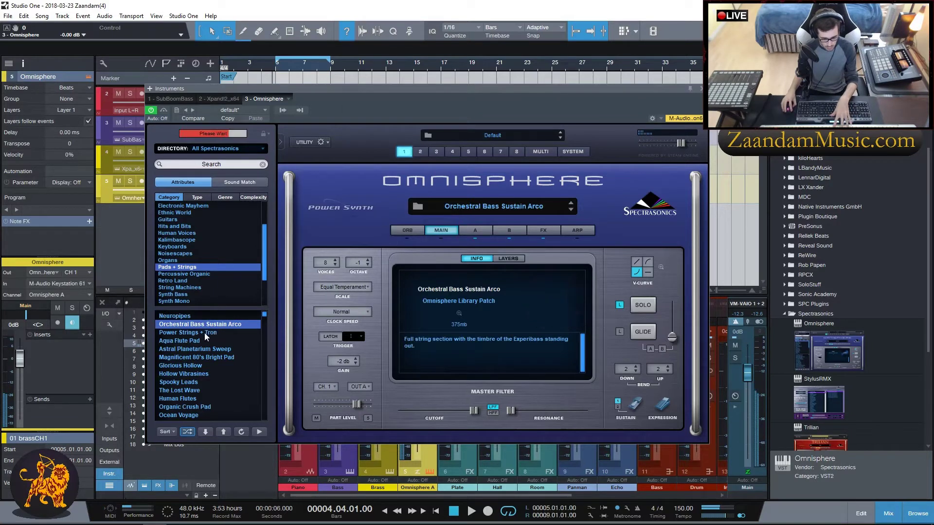
left_click(204, 333)
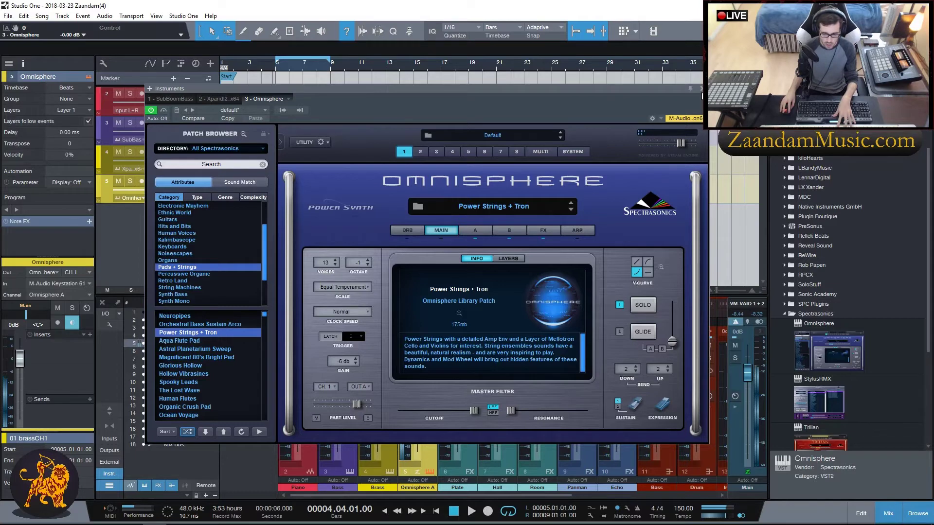
left_click(701, 89)
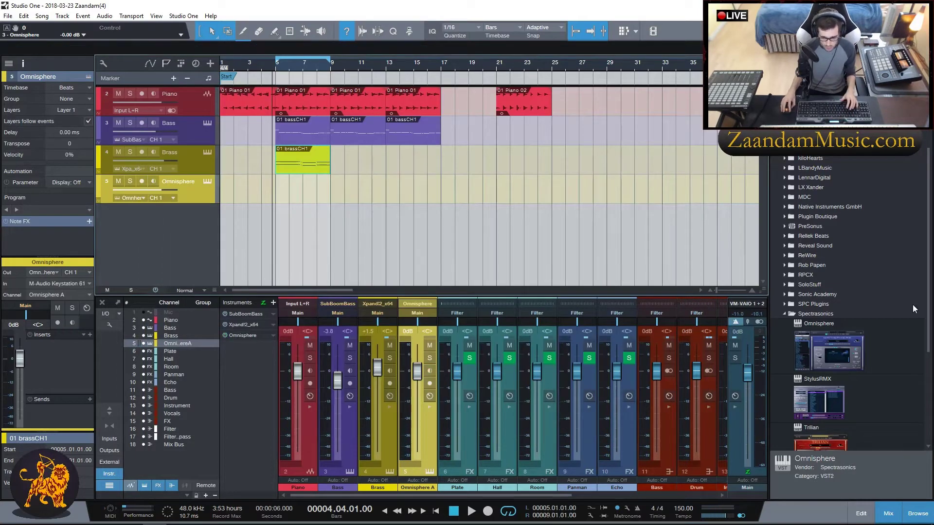
Place the 01 pad.mid clip on the Omnisphere track at bar 5 and start playback.
left_click(873, 64)
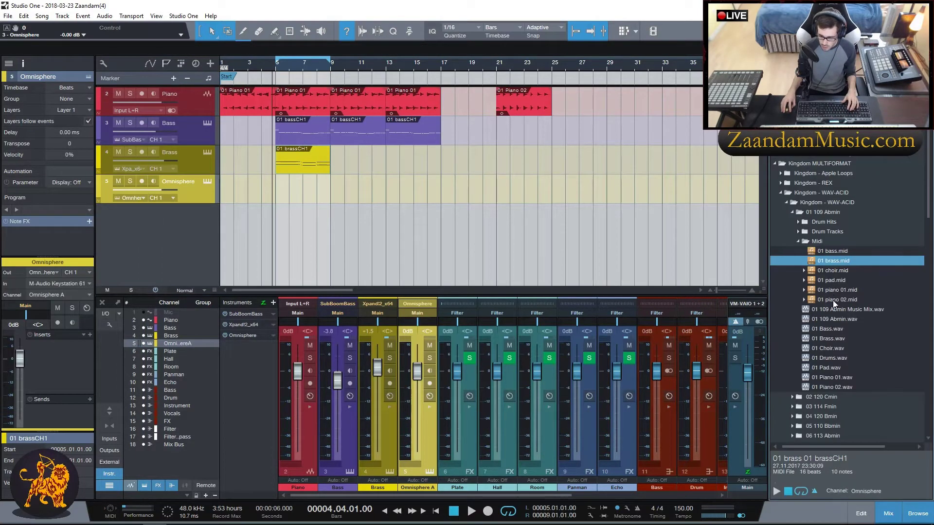
left_click_drag(842, 281, 295, 195)
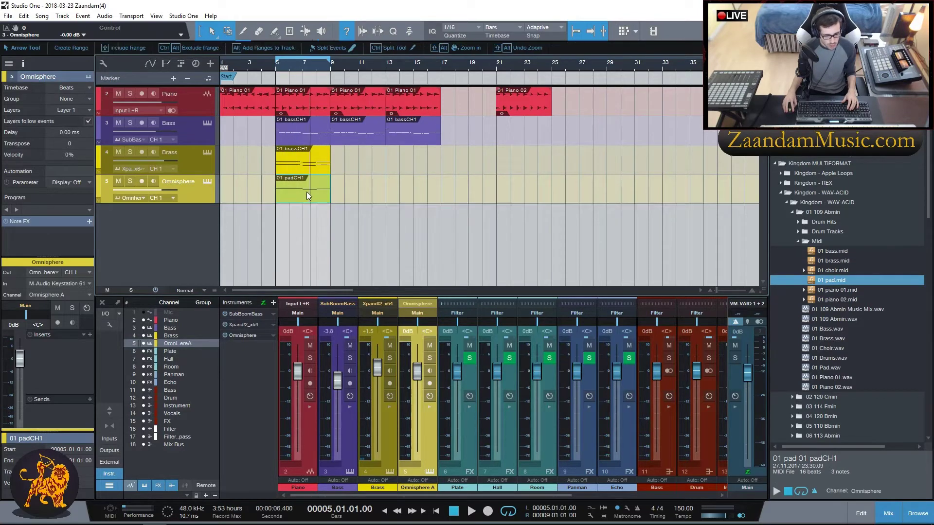
key("space")
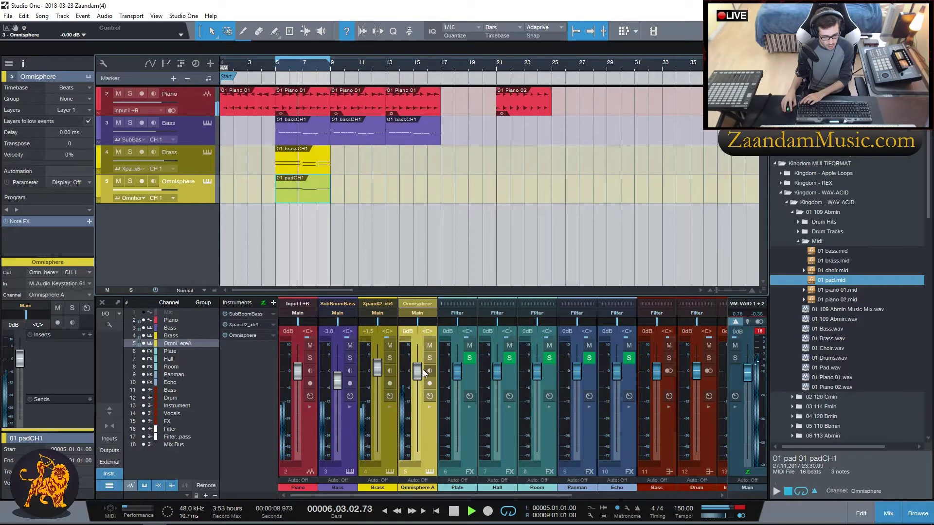
Solo the Omnisphere channel with Brass muted and insert FabFilter Pro-Q 2 on the Omnisphere channel.
left_click(390, 360)
left_click(425, 358)
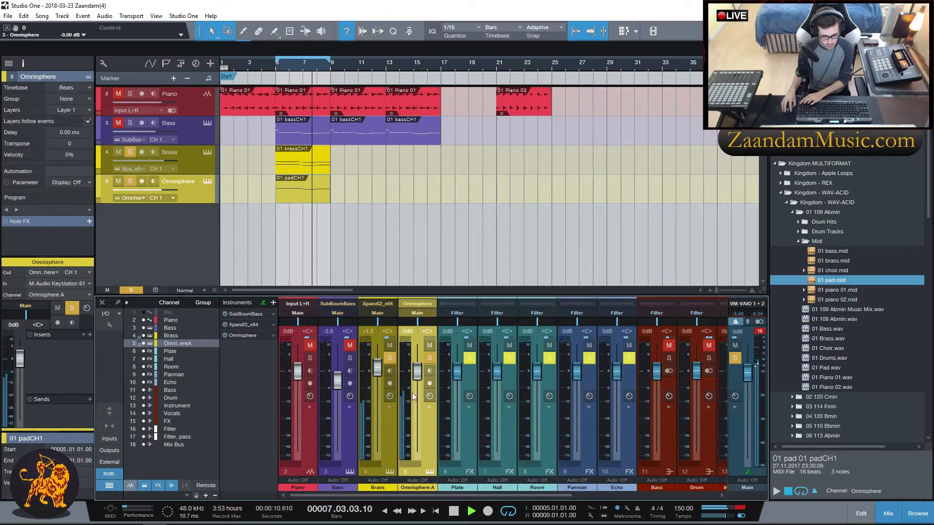
left_click(390, 358)
left_click(389, 345)
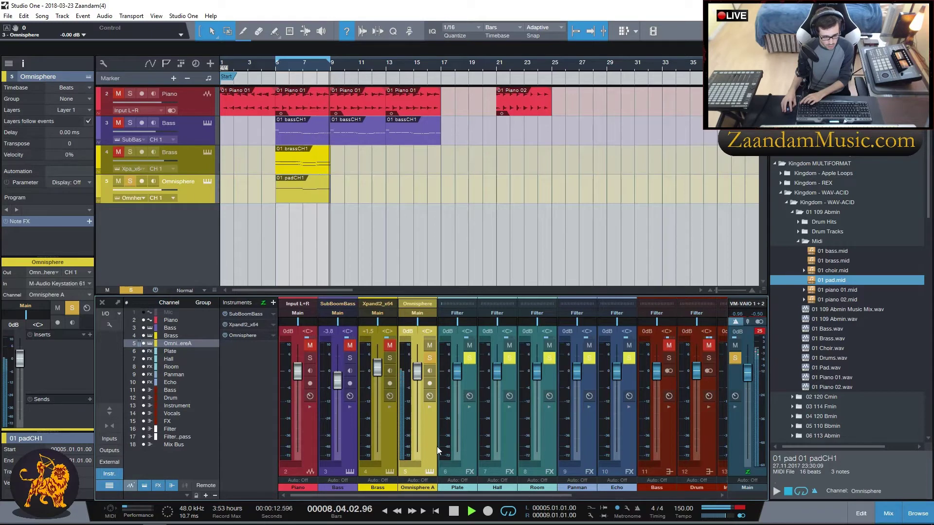
left_click(89, 335)
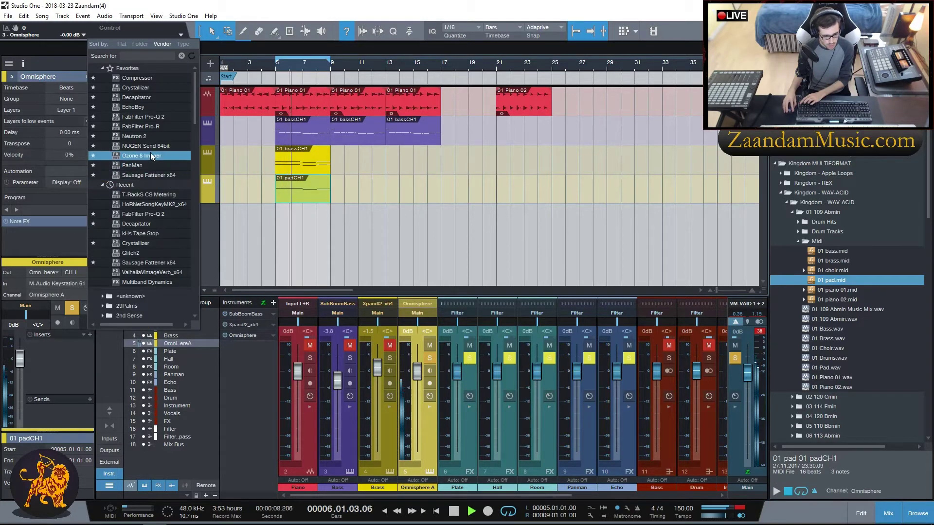
left_click(156, 118)
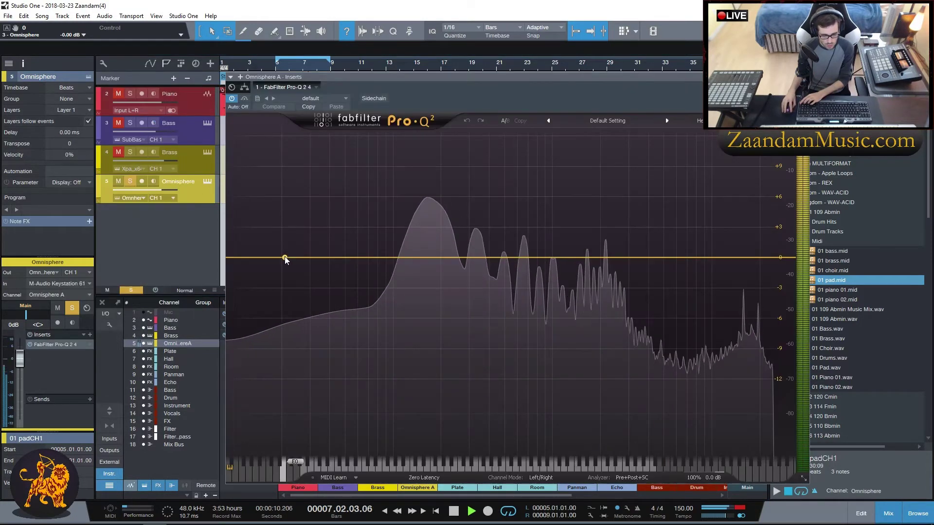
Add a 24 dB/oct low cut at about 294.03 Hz to the Omnisphere EQ and close it.
left_click_drag(285, 258, 319, 299)
left_click(257, 423)
left_click(270, 457)
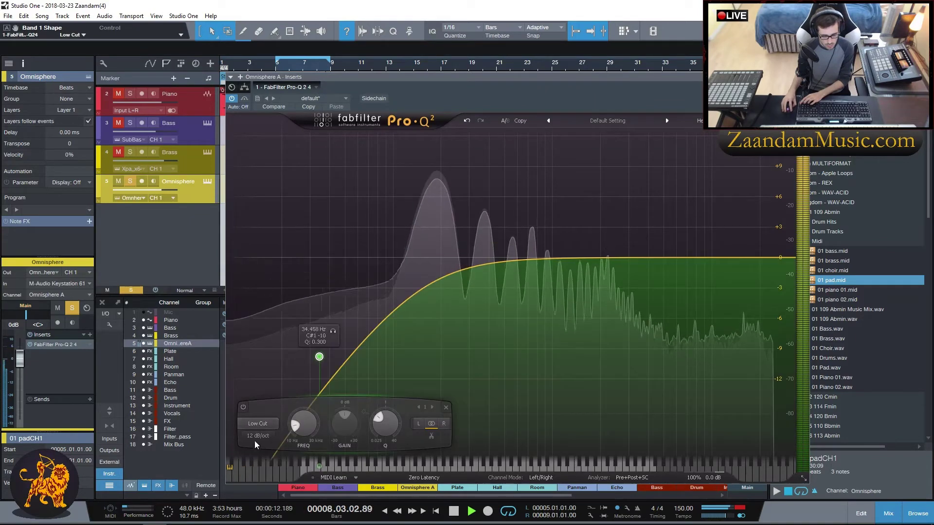
left_click(258, 435)
left_click(270, 380)
left_click_drag(319, 357, 469, 259)
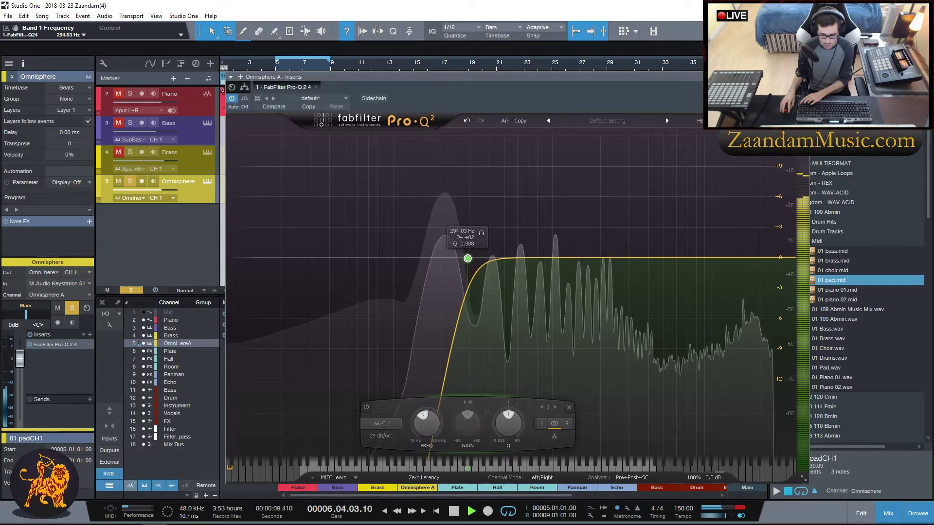
left_click(804, 77)
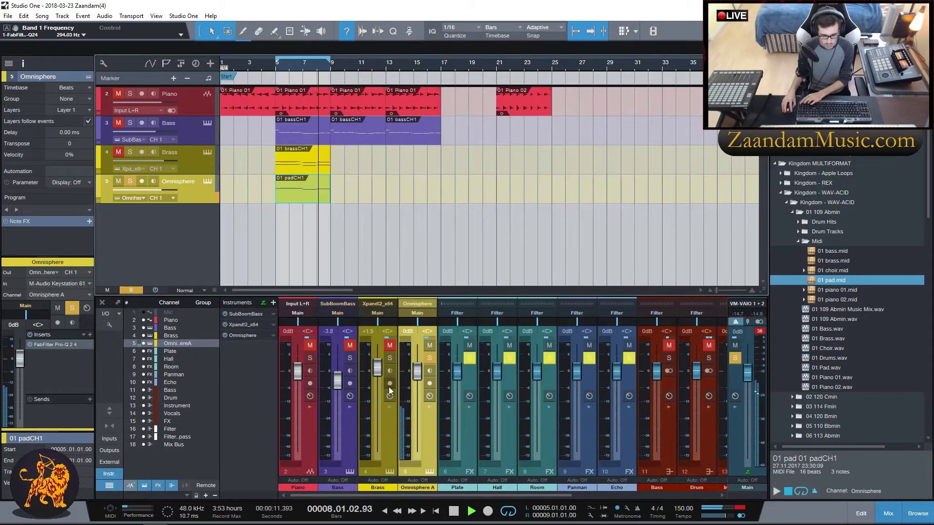
Bring Brass, Bass and Piano back in one after another by unmuting and soloing each channel during playback.
left_click(389, 345)
left_click(390, 358)
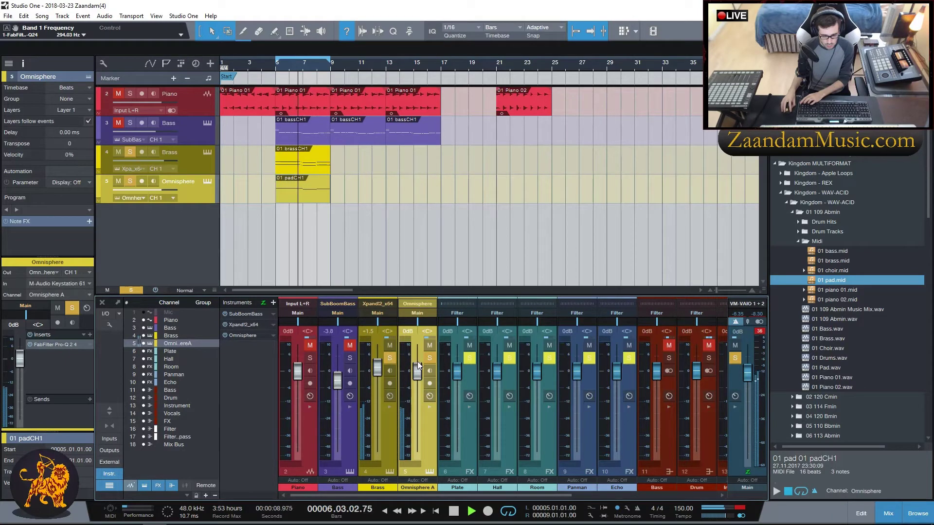
left_click(350, 346)
left_click(352, 360)
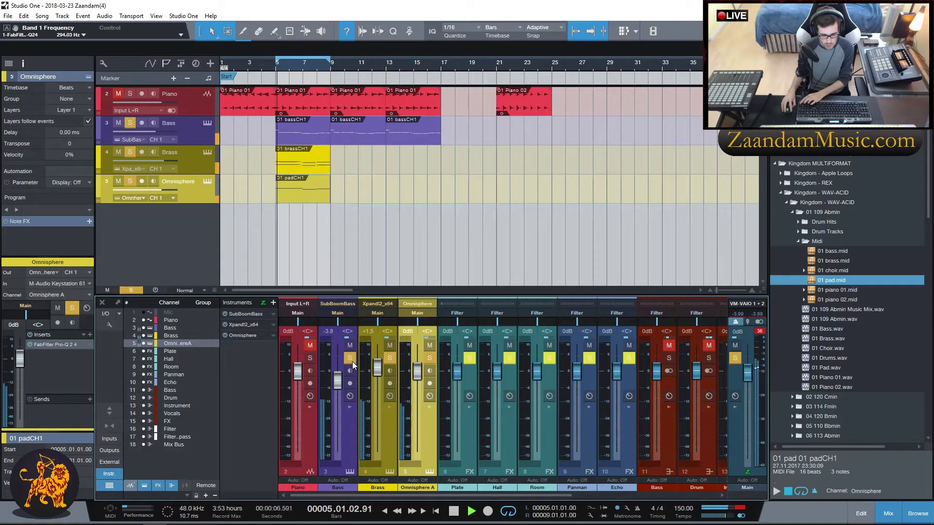
left_click(310, 346)
left_click(309, 358)
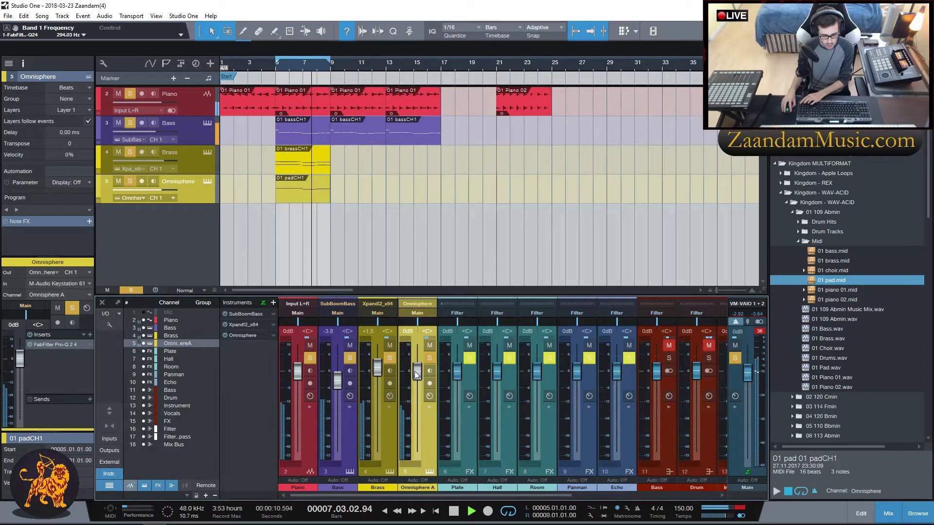
Duplicate the brass and pad clips twice each so both parts run from bar 5 to bar 17.
left_click(311, 171)
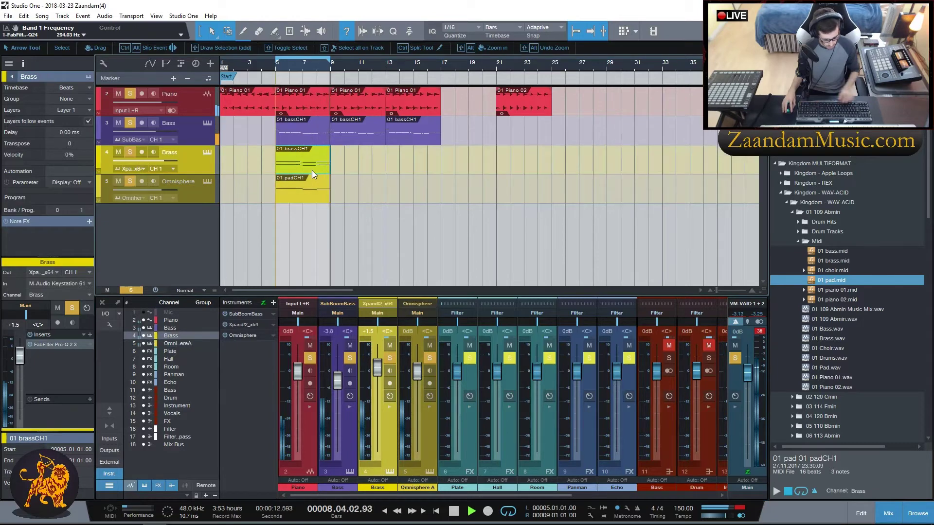
key("d")
left_click(310, 195)
key("d")
left_click(369, 168)
key("d")
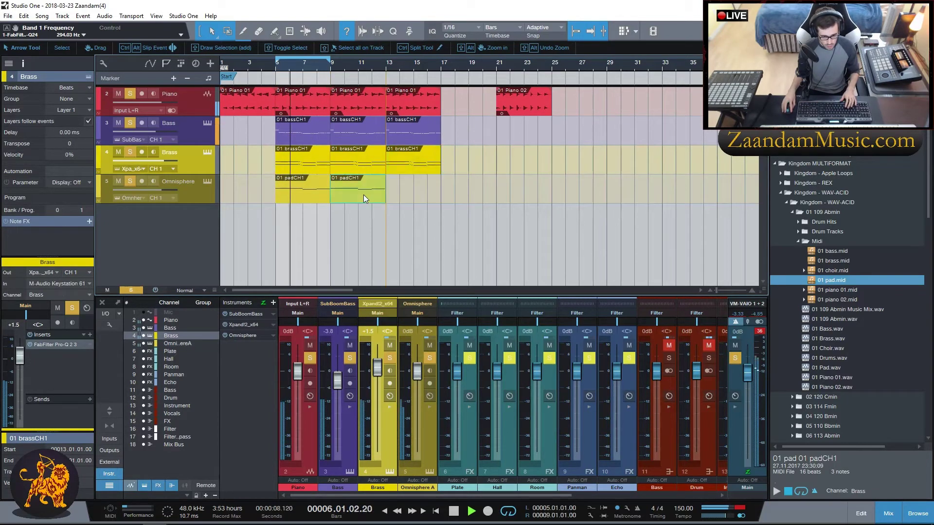
left_click(364, 195)
key("d")
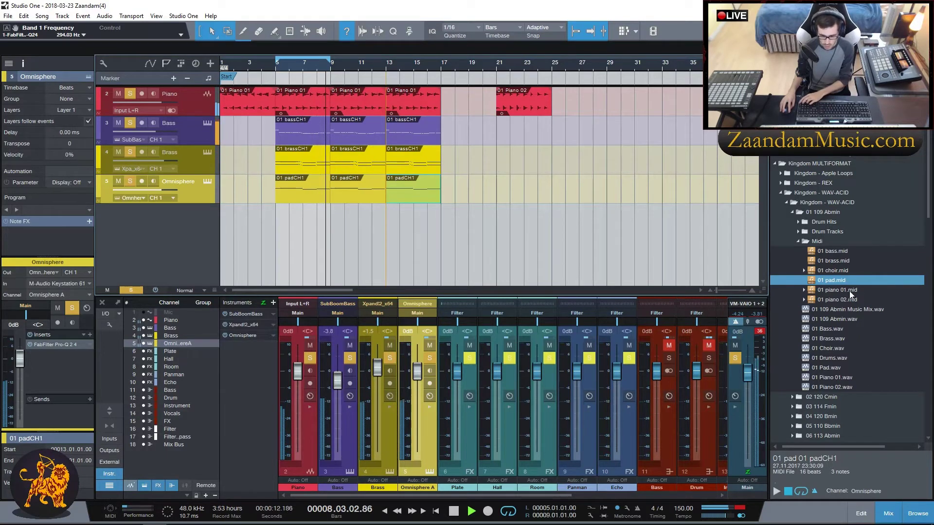
Set the loop range to the last pad clip, bars 13 to 17, and stop playback.
key("p")
key("space")
key("KP_0")
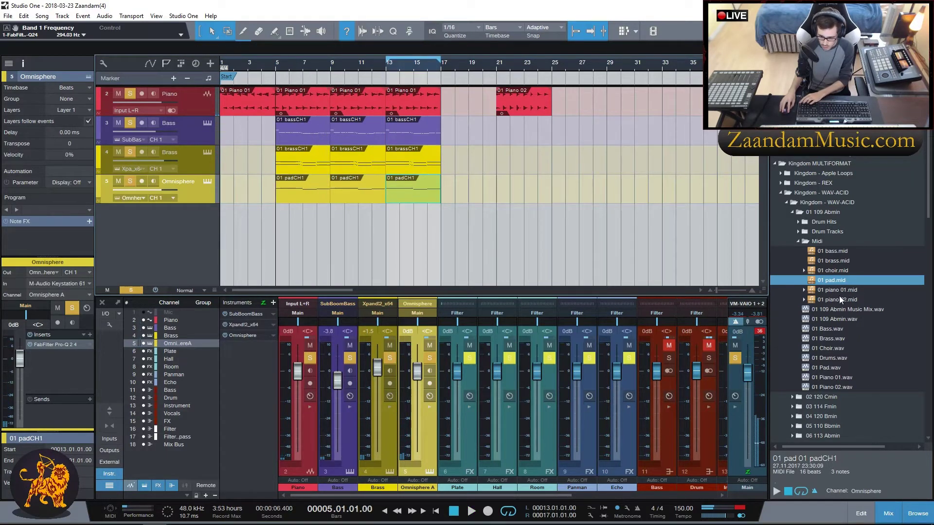
Select the 01 choir.mid clip among the Kingdom MIDI files and add a second Omnisphere instrument on its own track.
left_click(825, 270)
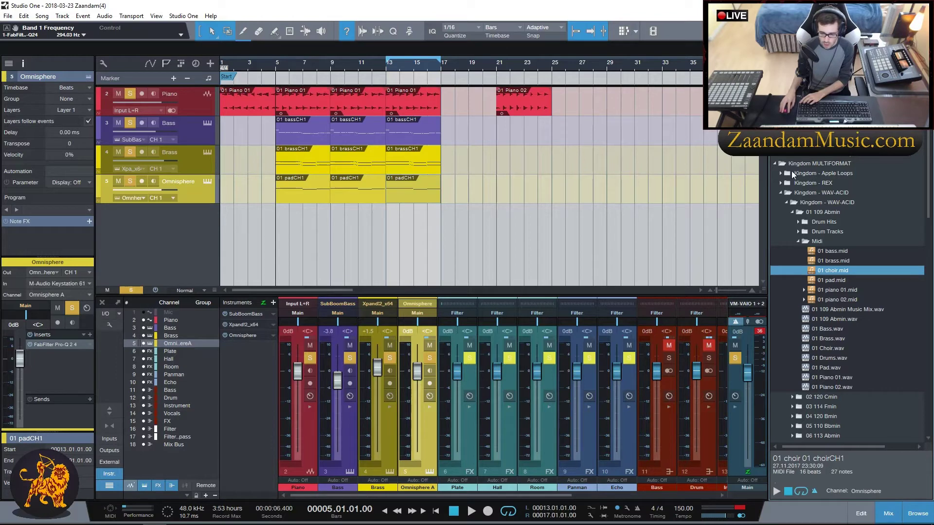
left_click(799, 64)
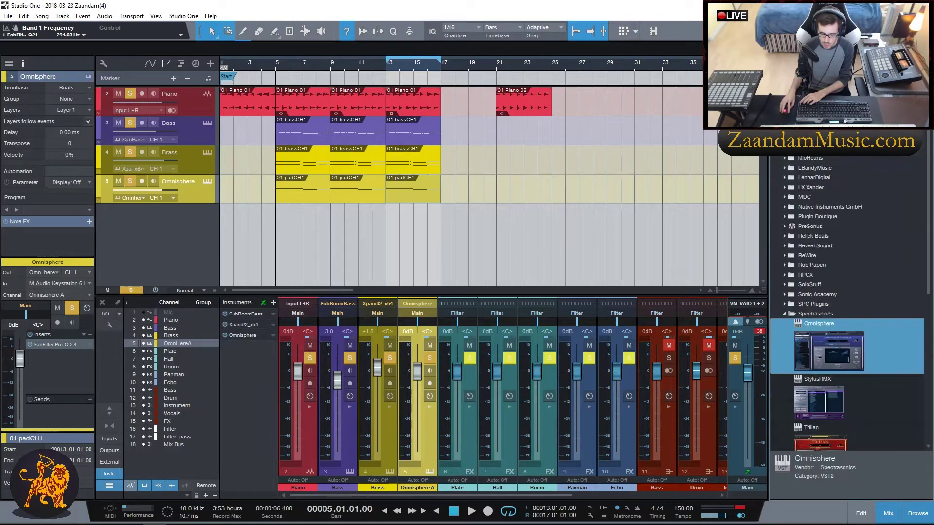
left_click(786, 315)
left_click(785, 315)
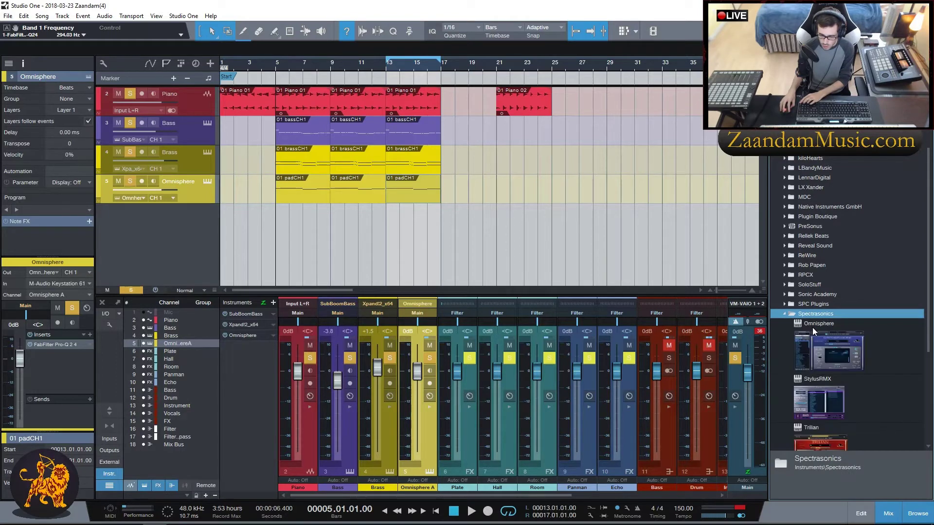
left_click(832, 343)
left_click_drag(906, 357, 157, 223)
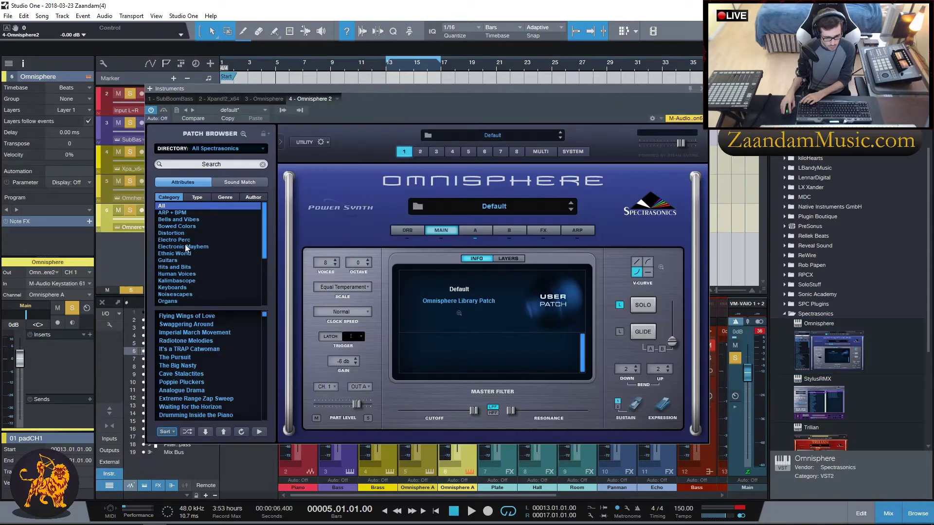
Filter the full Omnisphere patch browser to Human Voices, shuffle the list and load the patch Chordal Choir Sus - f.
scroll(185, 293, "down", 5)
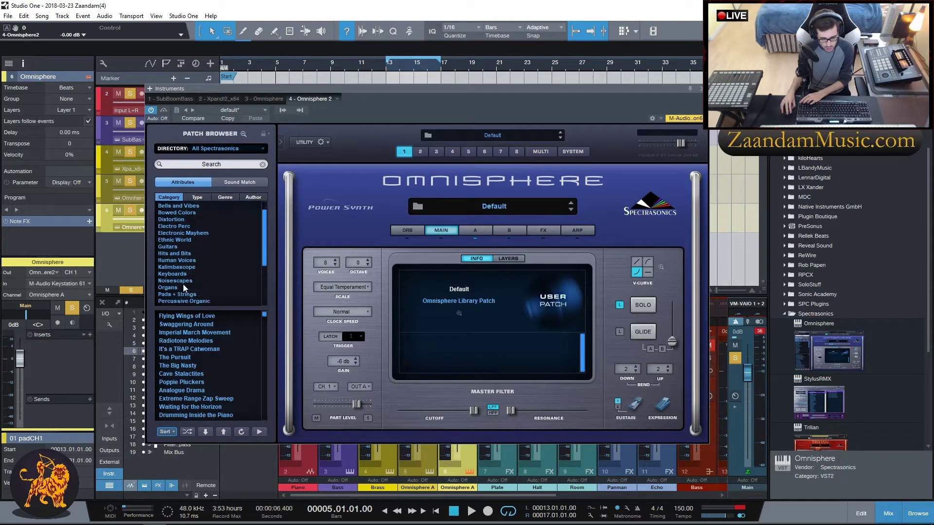
scroll(177, 291, "up", 5)
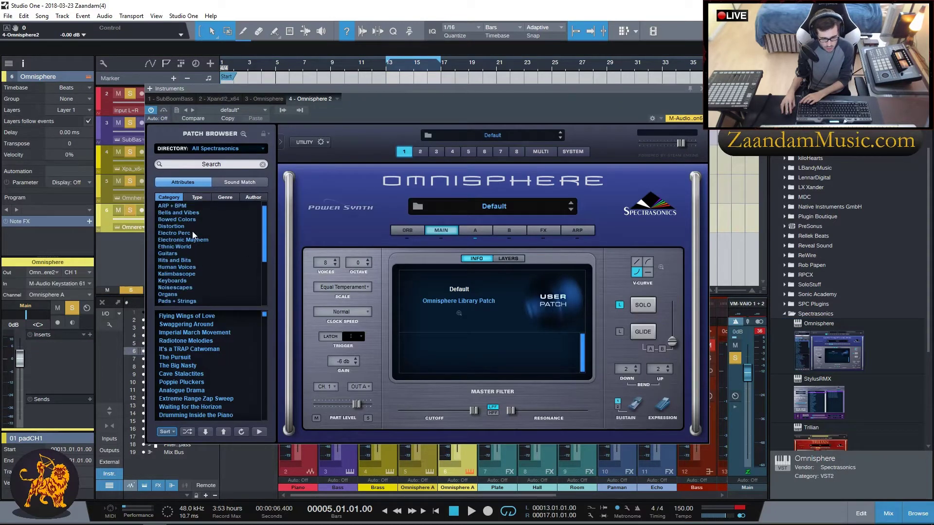
left_click(246, 133)
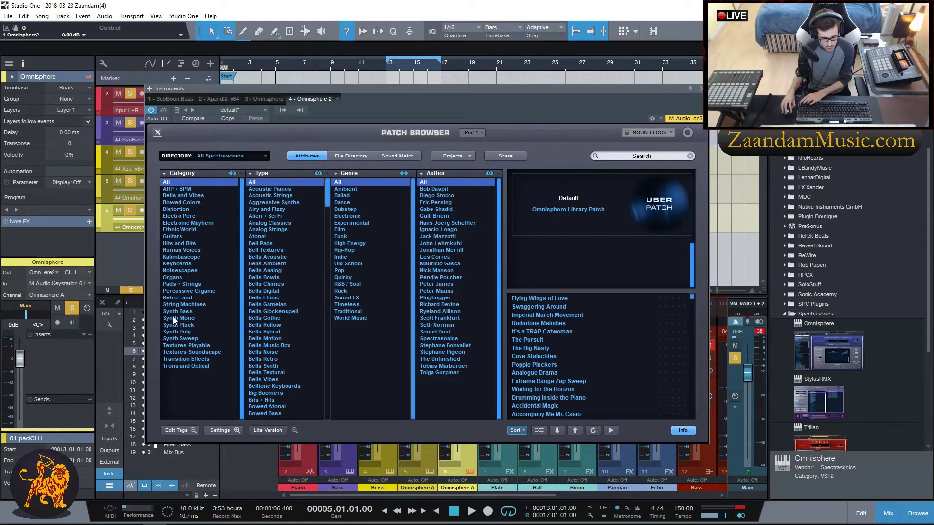
left_click(181, 252)
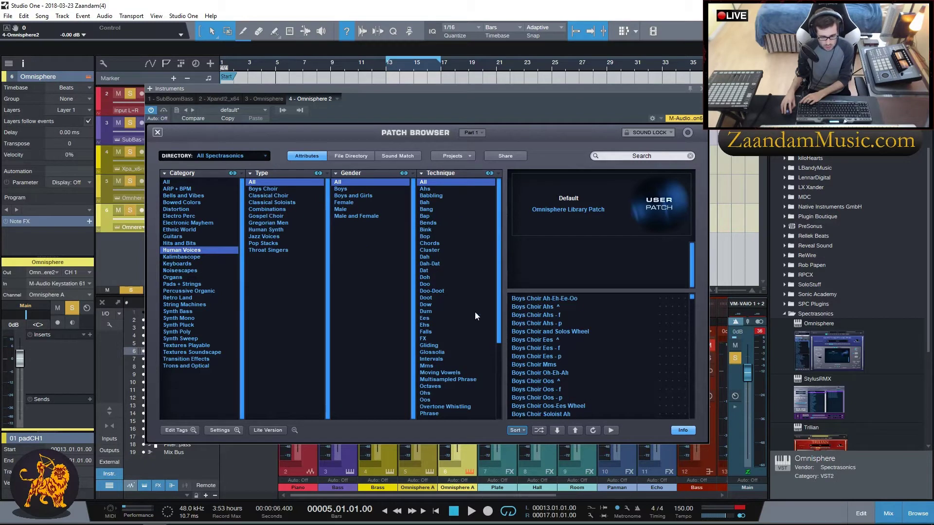
left_click(539, 431)
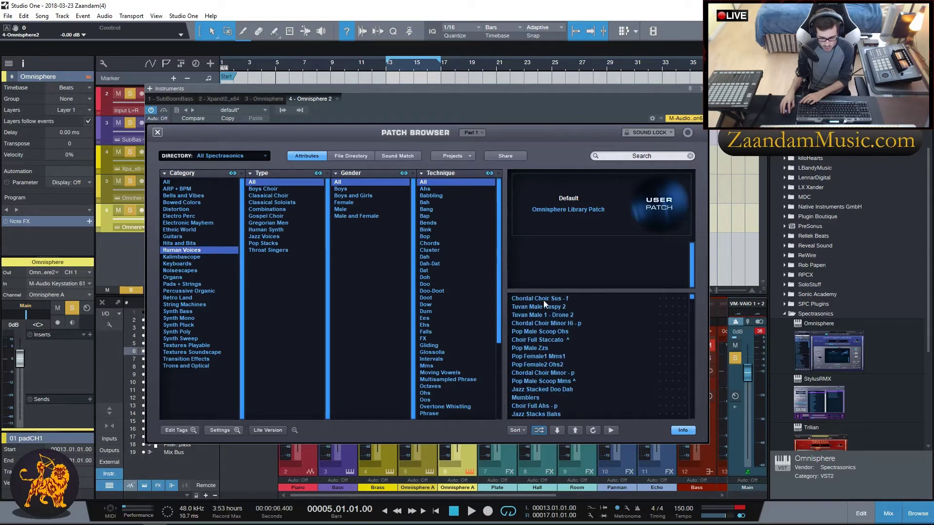
left_click(544, 299)
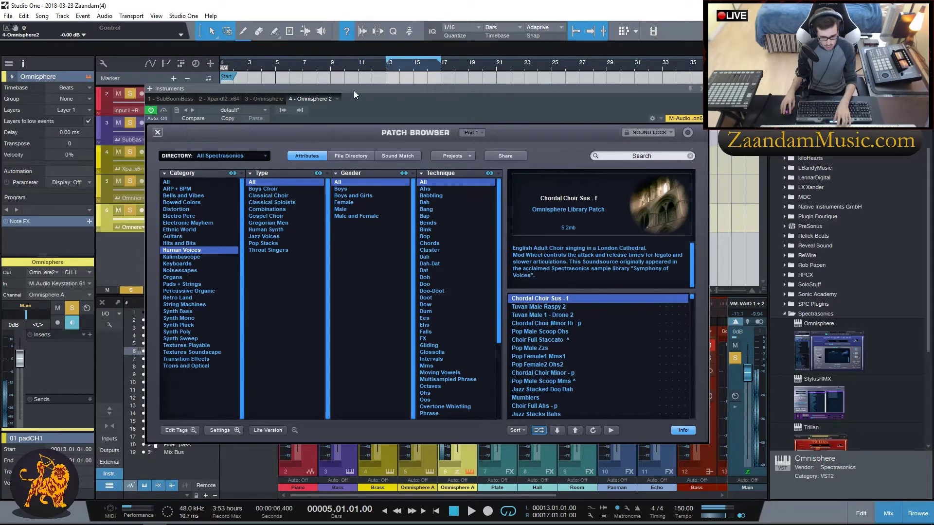
Place 01 choir.mid on the new Omnisphere track at bar 5, loop bars 5 to 9 around it and start playback.
left_click(700, 88)
left_click(874, 62)
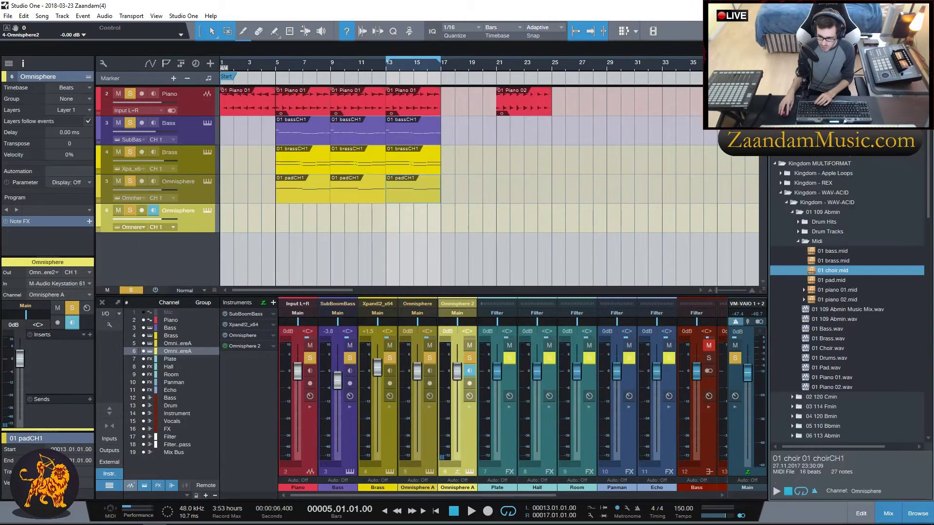
left_click_drag(828, 273, 298, 223)
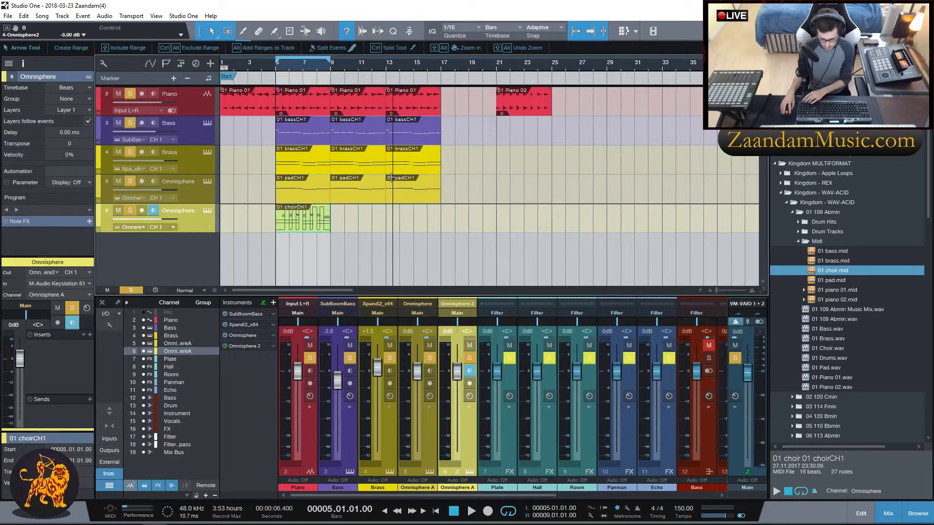
key("p")
key("space")
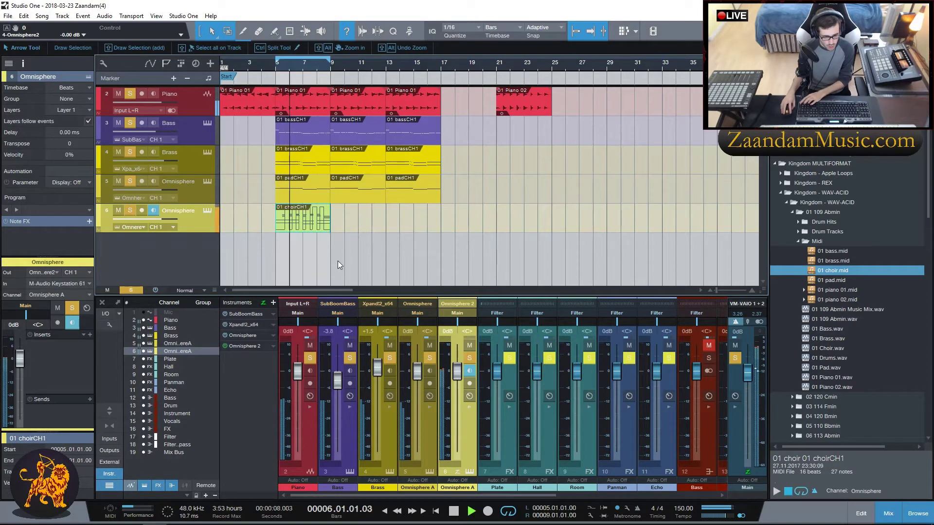
Turn off input monitoring on the choir track and audition the loop again.
key("space")
left_click(153, 211)
key("space")
key("space")
Transpose all notes of the choir clip up one octave and play the loop.
double_click(300, 223)
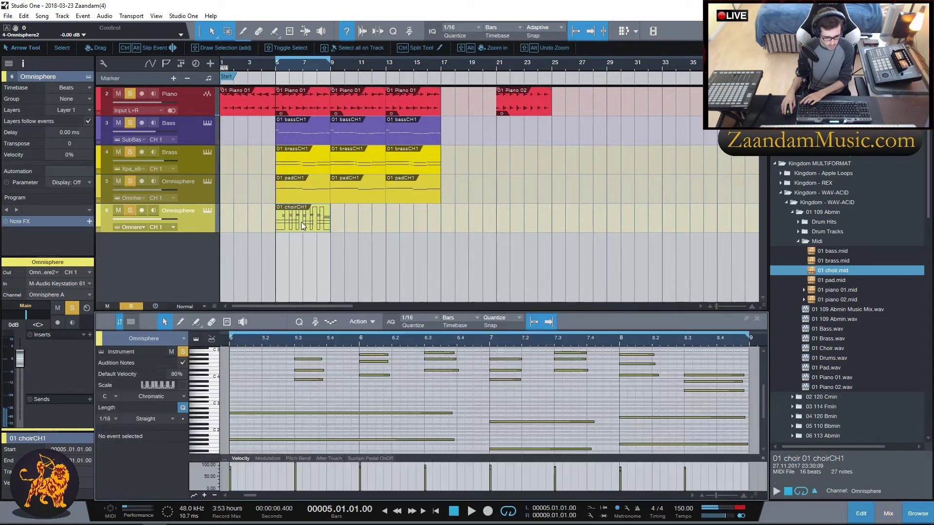
scroll(404, 422, "up", 3)
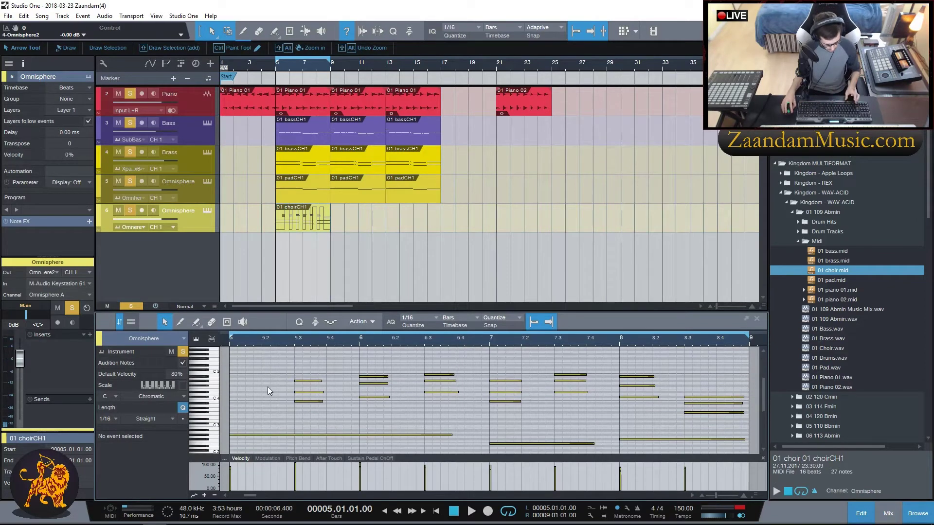
key("ctrl+a")
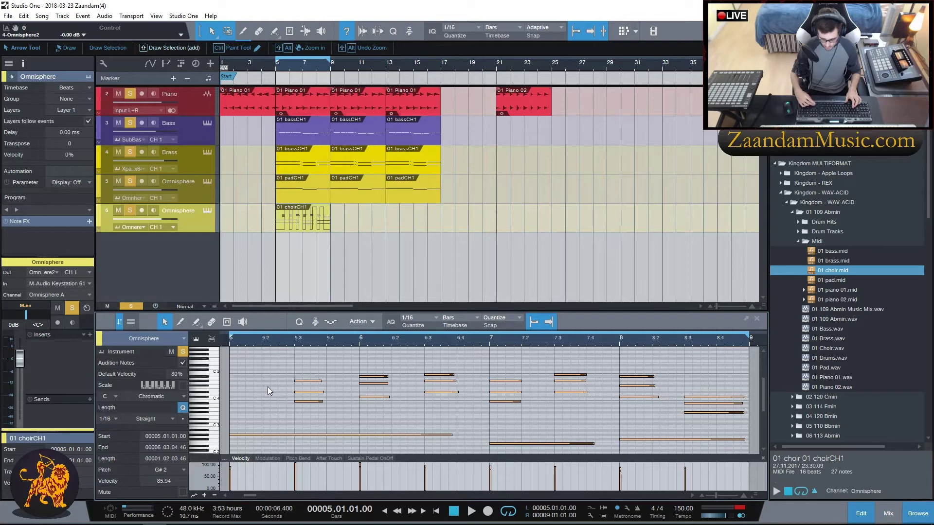
key("shift+Up")
key("space")
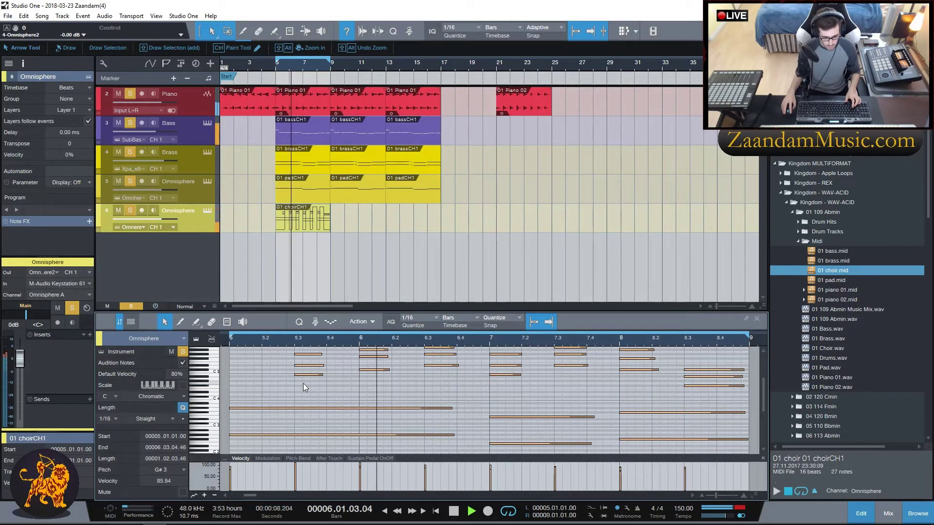
Delete the short upper chord notes from the choir clip, keeping only the long low notes, and play it from bar 5.
scroll(423, 396, "up", 2)
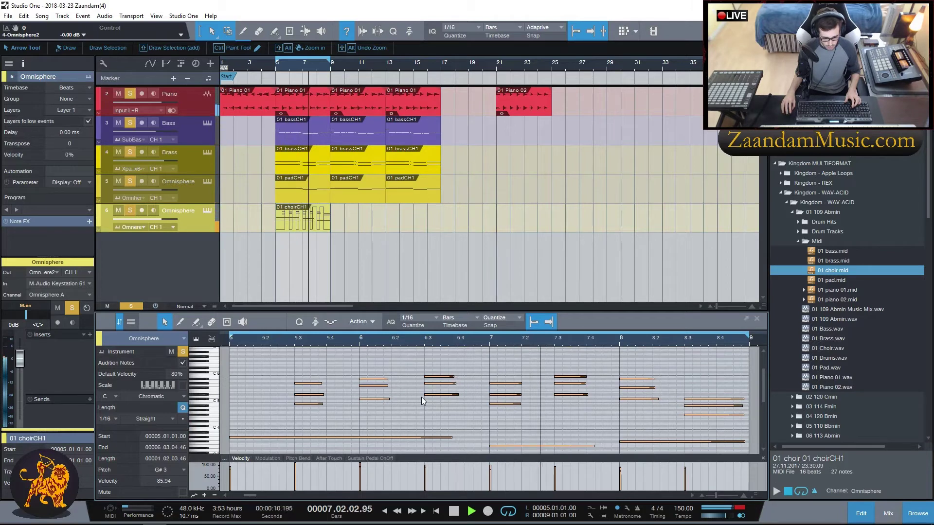
key("space")
left_click_drag(270, 348, 702, 427)
key("Delete")
key("Home")
key("space")
left_click(275, 71)
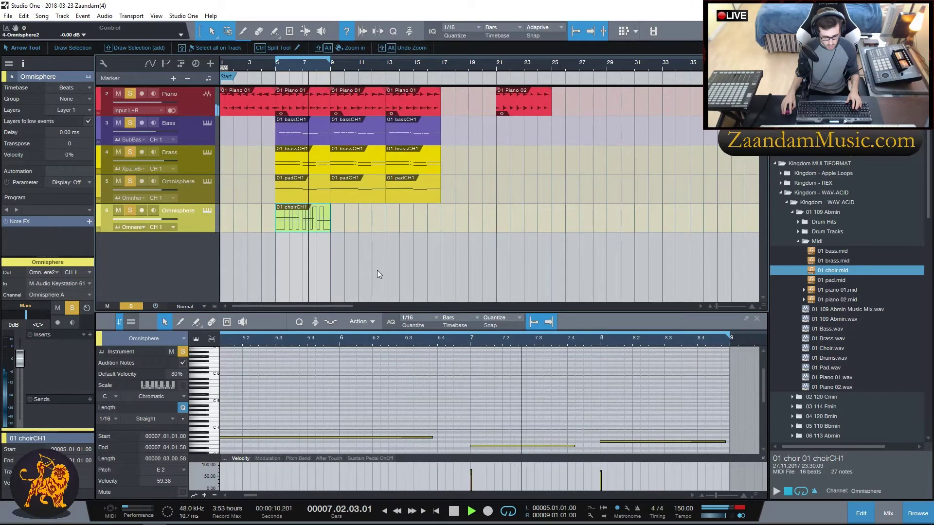
Try lowering the two choir notes at bar 7 by two semitones to D during playback.
scroll(483, 395, "down", 4)
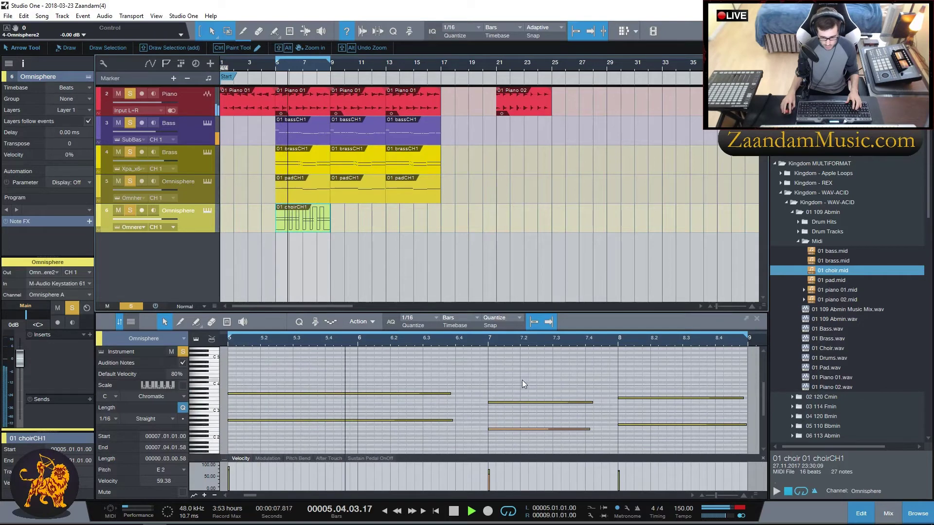
left_click_drag(503, 389, 521, 440)
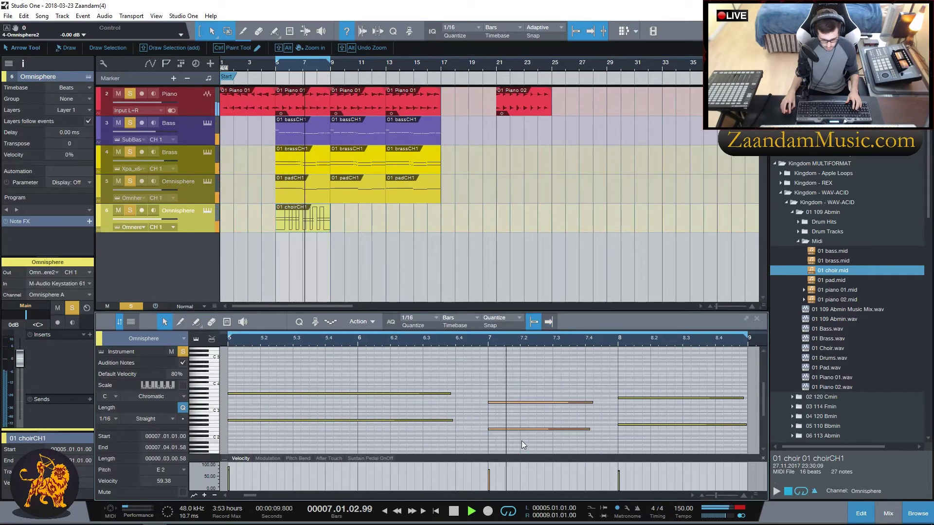
key("Down")
key("Down")
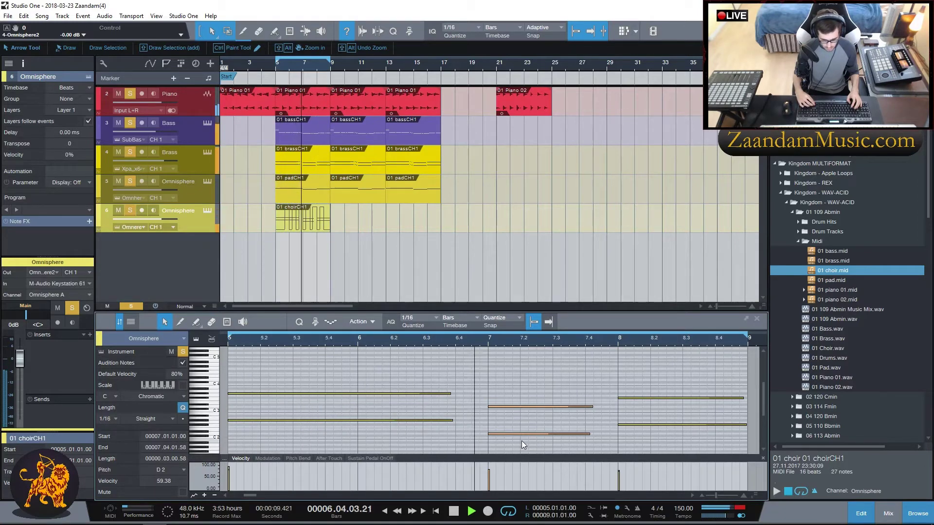
key("Up")
key("Up")
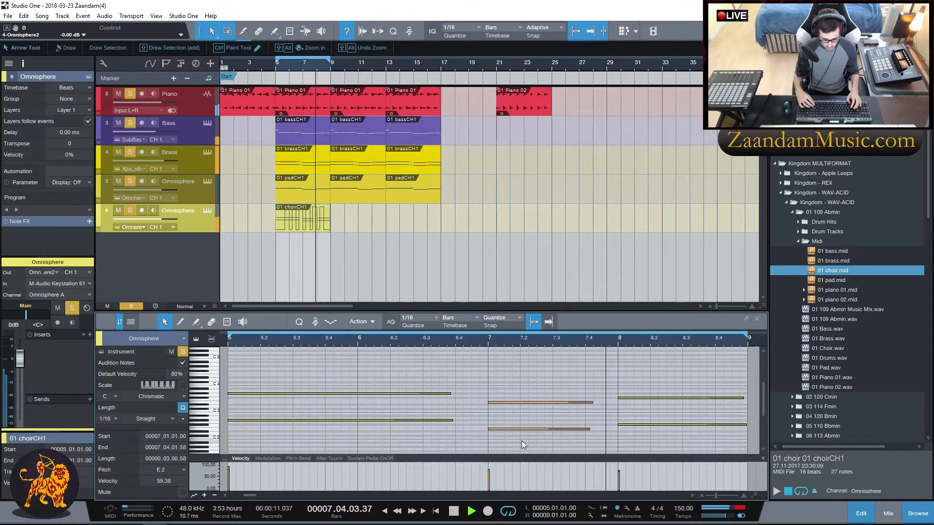
Stop playback and mute the choir track.
key("alt")
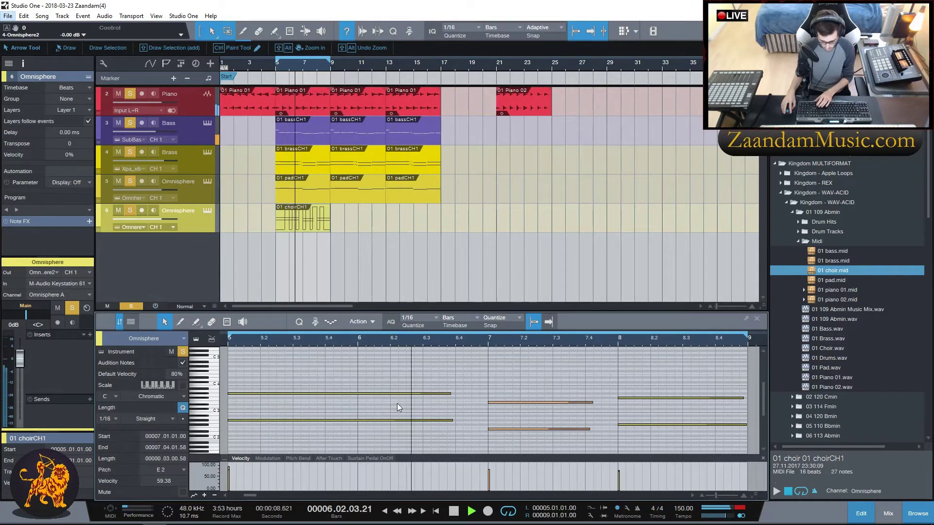
key("space")
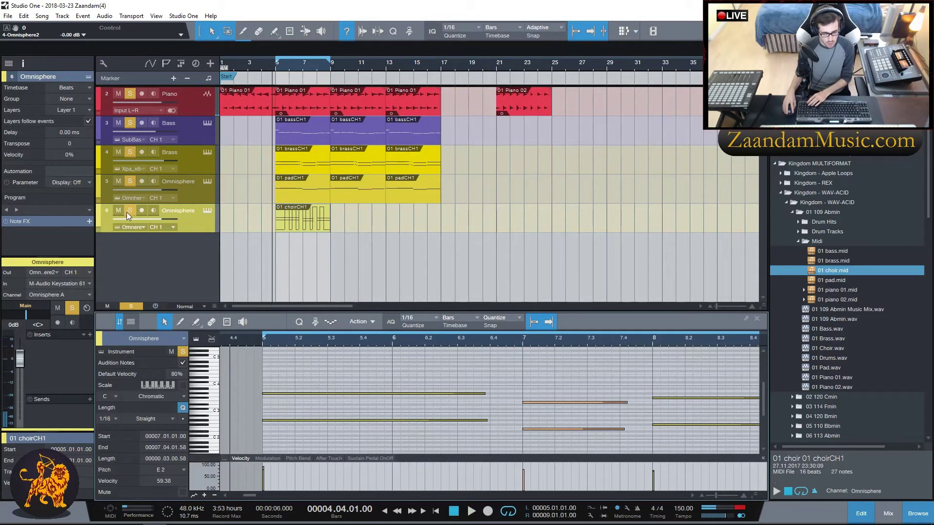
left_click(118, 211)
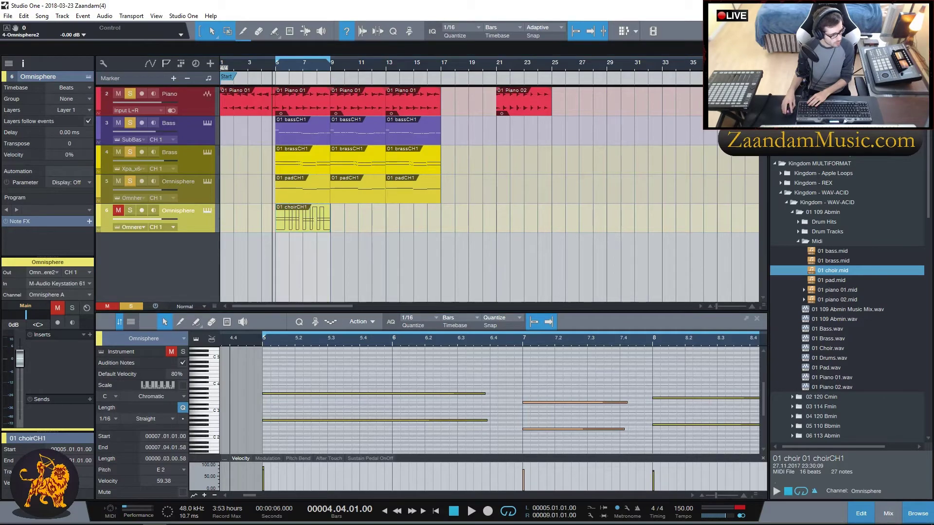
Extend the loop to bars 5 to 17, play it to analyse the key in HoRNet SongKey MKII, and close the plug-in.
left_click_drag(347, 195, 624, 164)
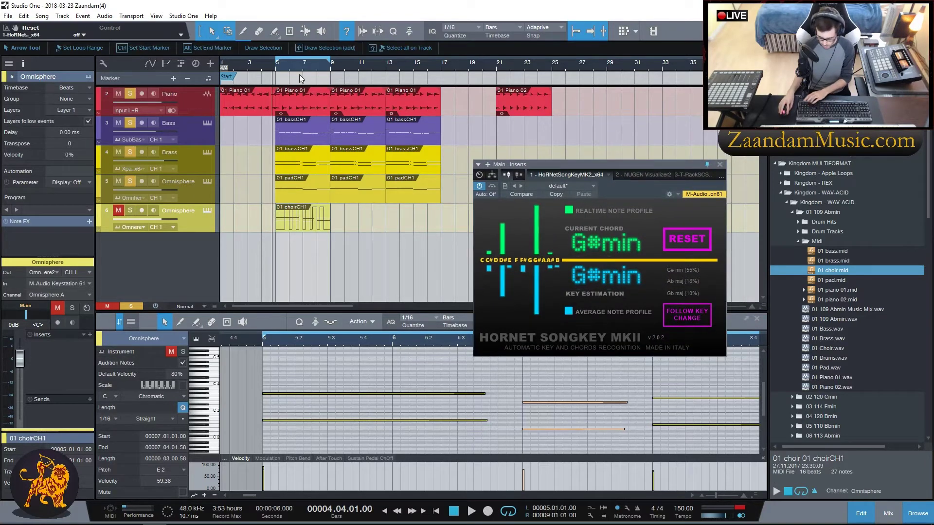
key("space")
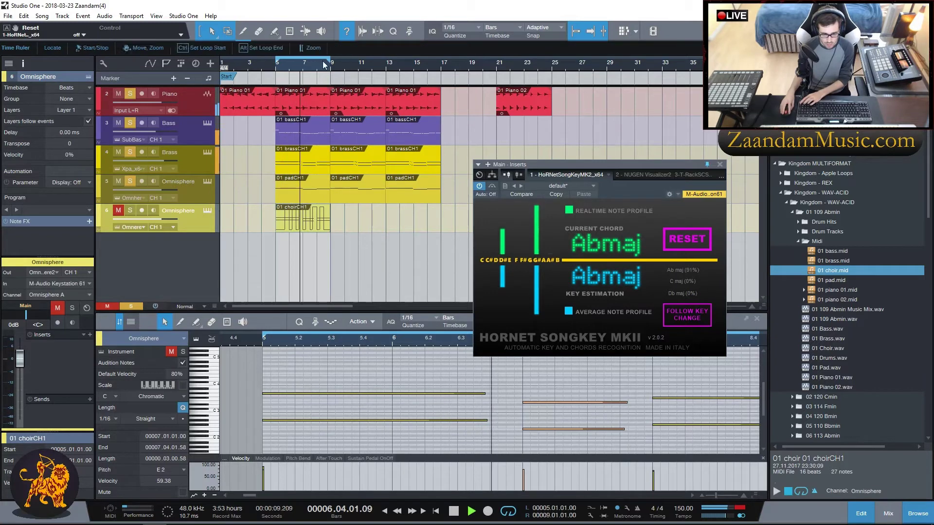
left_click_drag(330, 60, 440, 59)
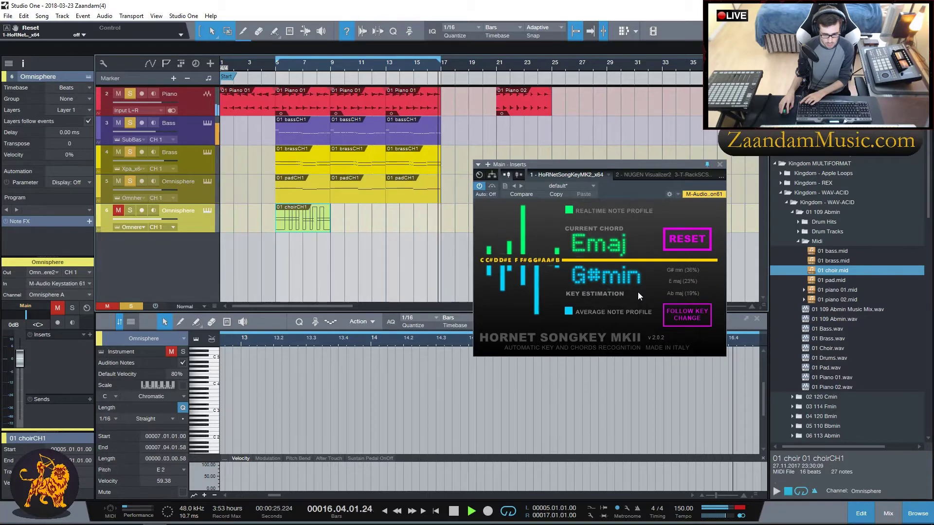
key("space")
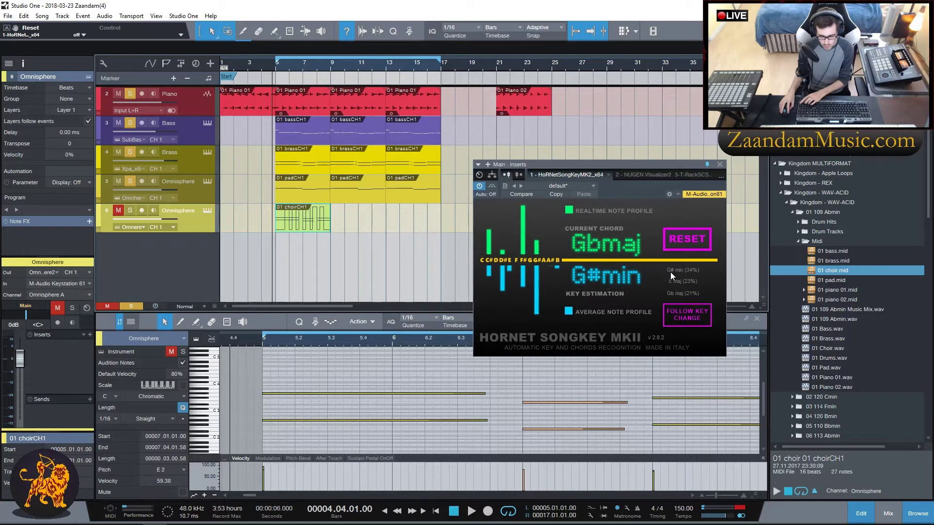
left_click(719, 165)
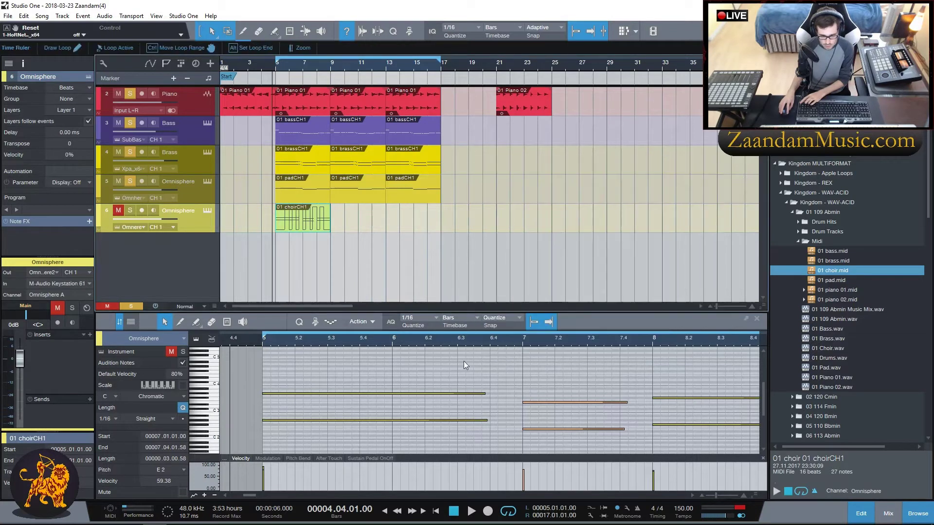
Set the choir clip's editor scale to G# Natural Minor.
left_click(115, 397)
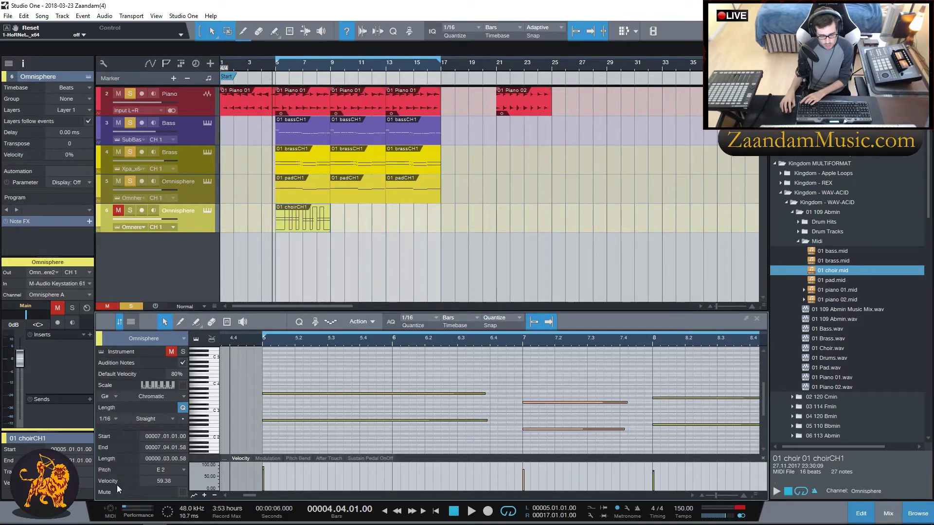
left_click(171, 397)
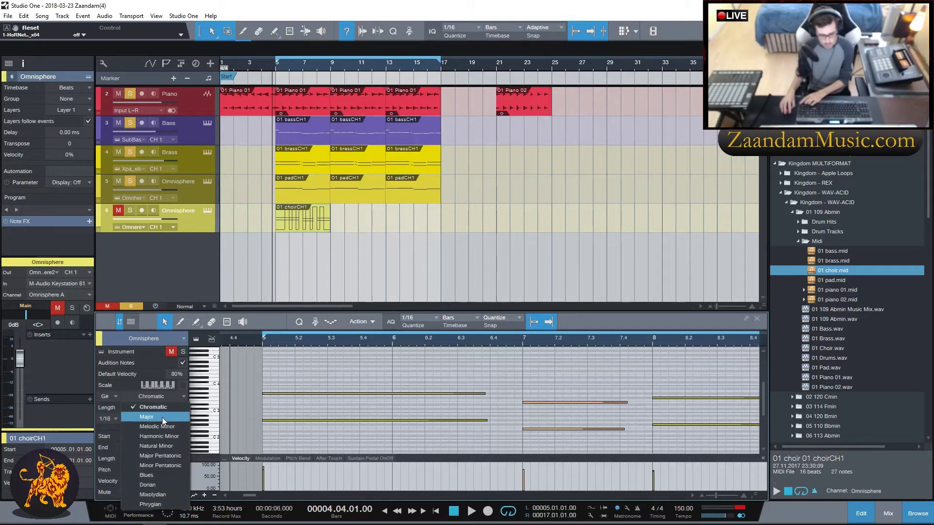
left_click(161, 417)
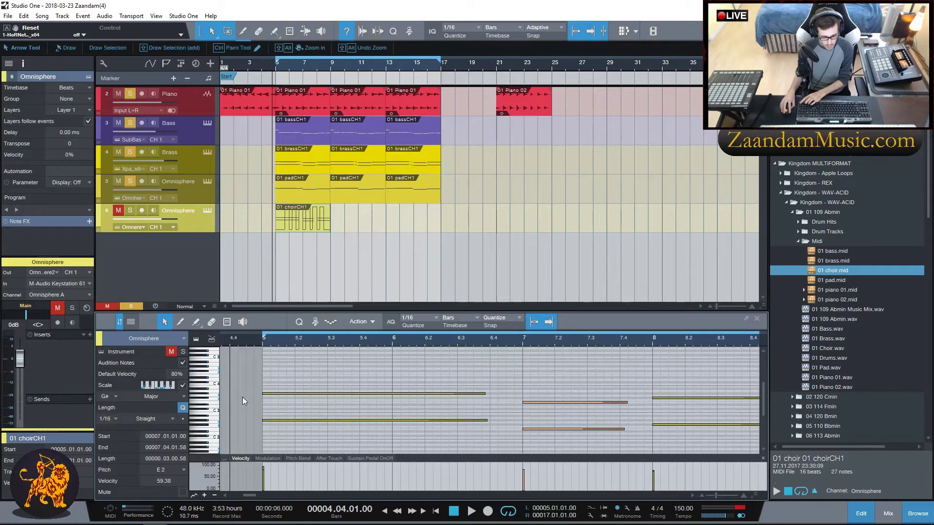
left_click(176, 396)
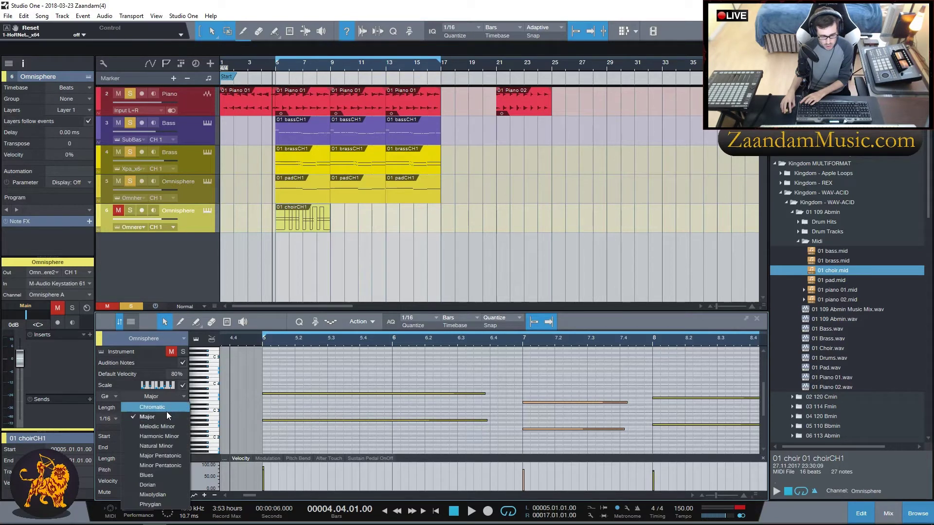
left_click(167, 447)
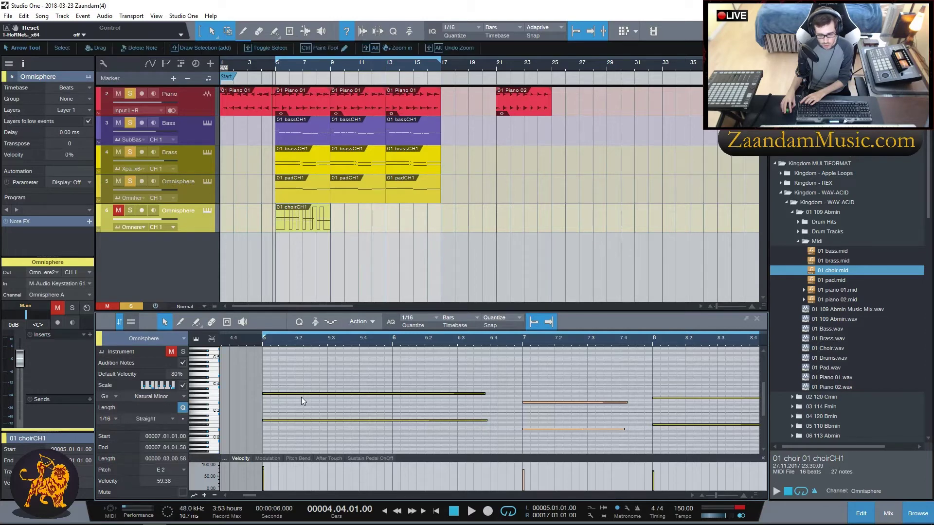
Audition the first upper choir note, and lower the two choir notes at bar 7 by one semitone to D#.
left_click(271, 393)
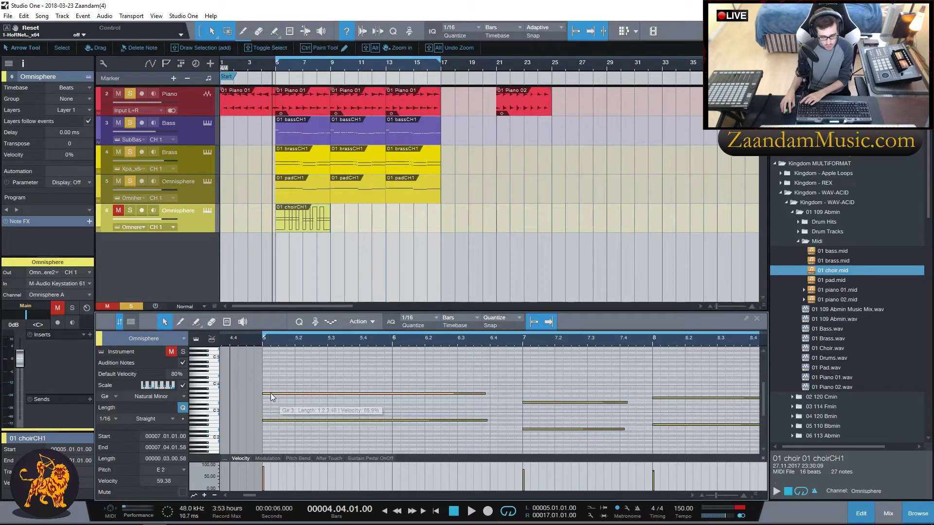
left_click_drag(550, 385, 563, 448)
scroll(406, 335, "up", 4)
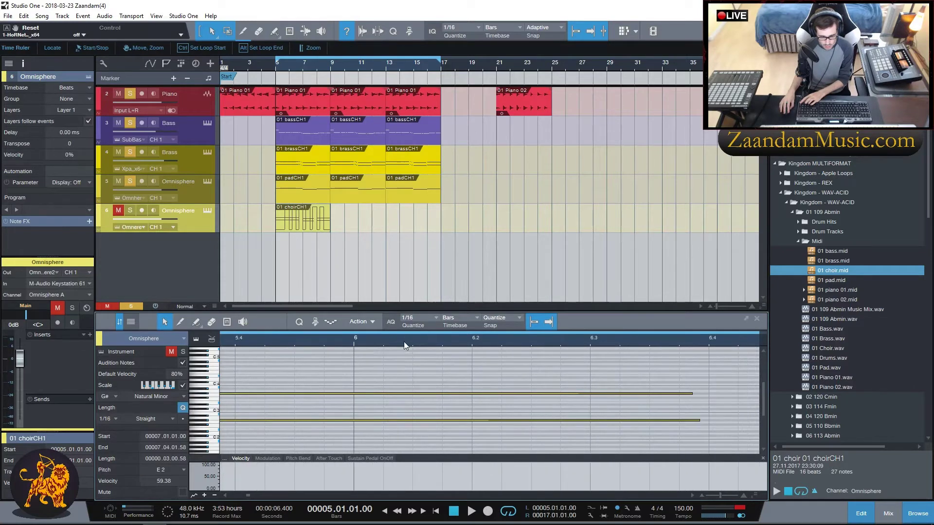
left_click_drag(249, 495, 251, 495)
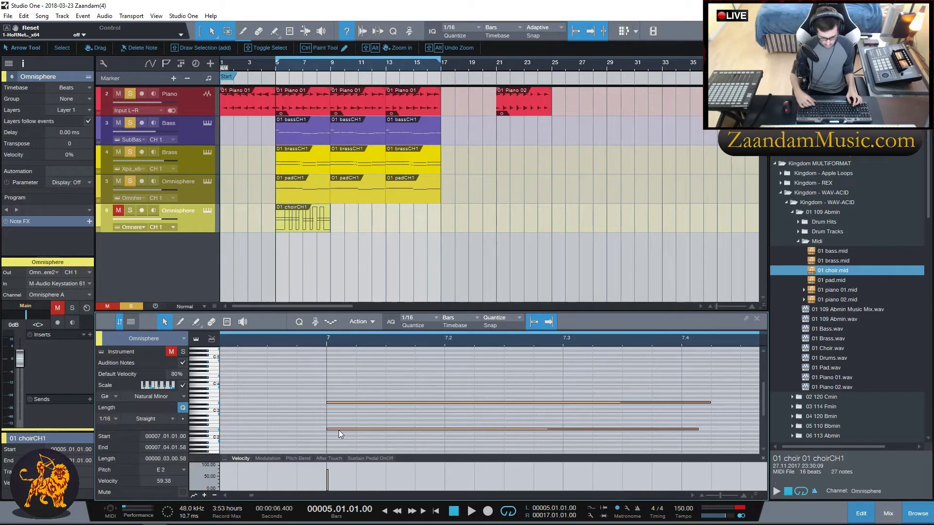
key("Down")
Play the song with the choir track unmuted, stop playback, and set the loop to the choir clip's bars 5 to 9.
key("space")
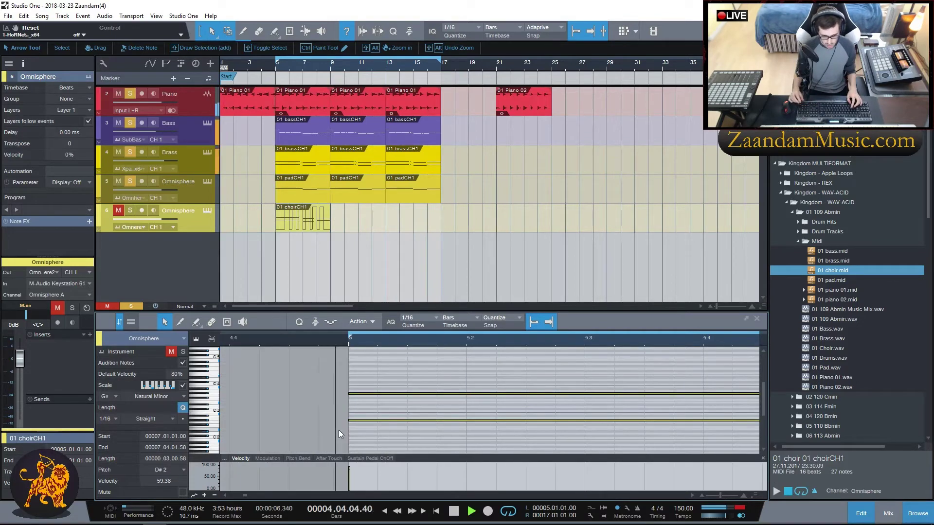
left_click(118, 211)
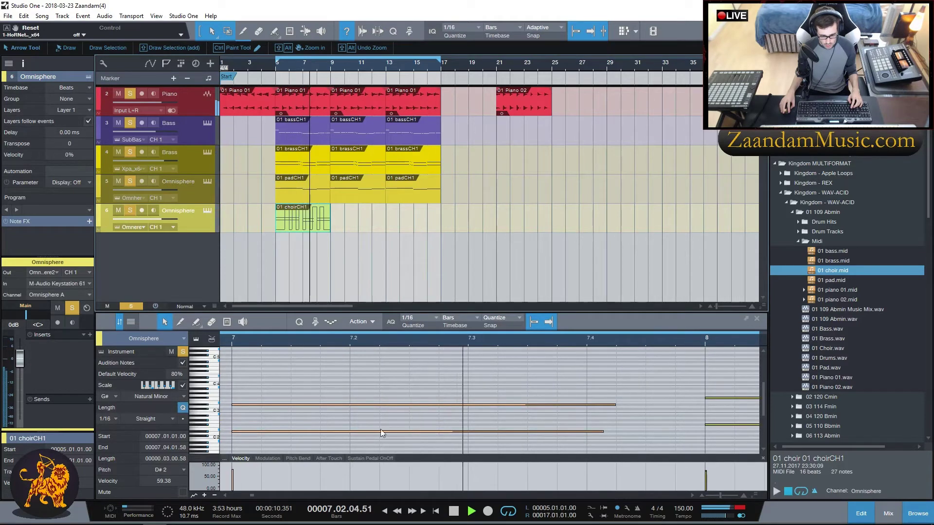
key("space")
key("p")
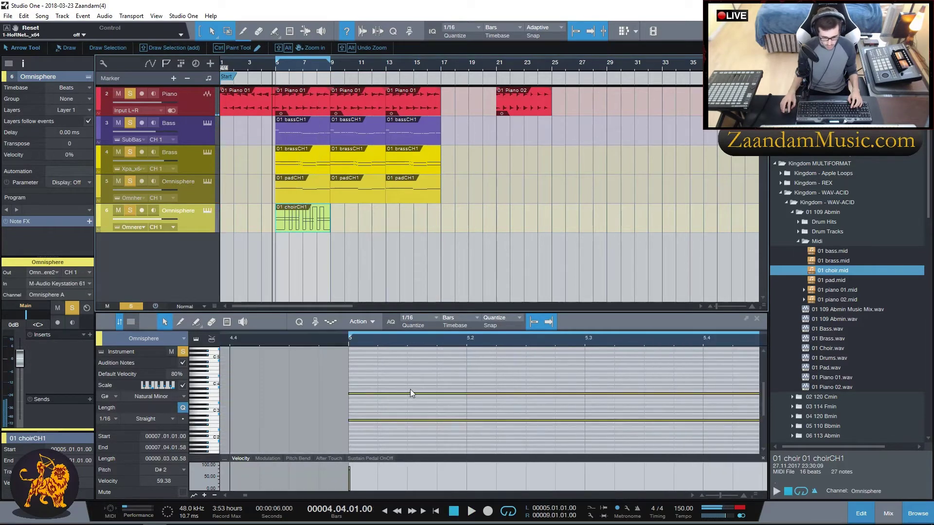
Remove the choir track, clear the solos, and remove its leftover Omnisphere 2 instrument from the mixer.
right_click(209, 225)
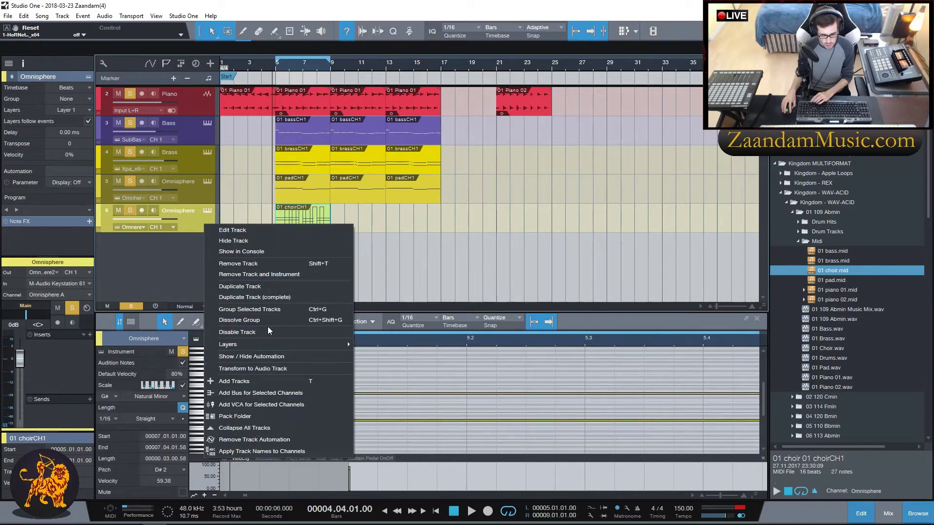
left_click(267, 263)
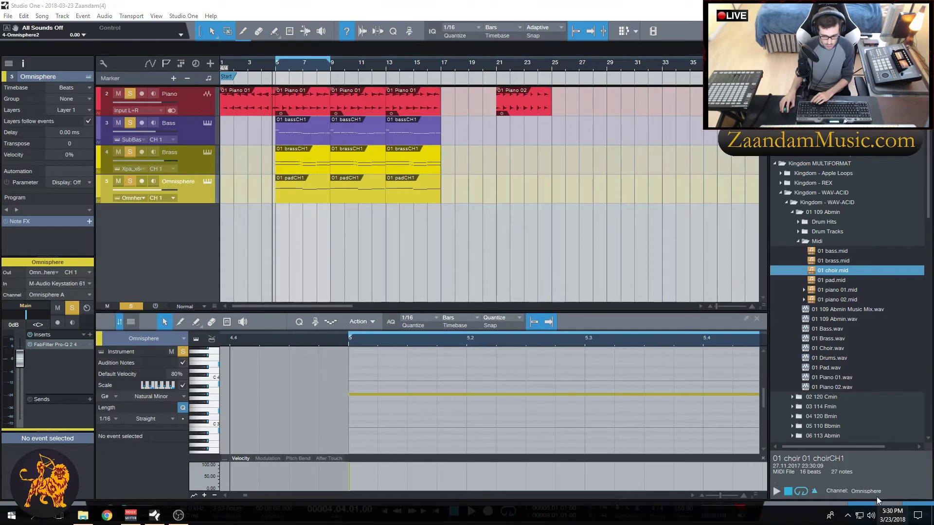
left_click(888, 511)
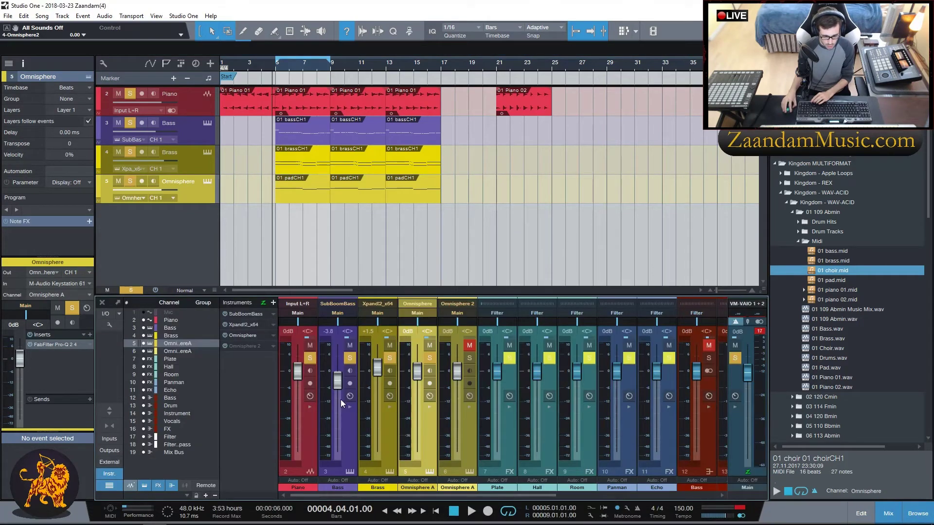
left_click(470, 358)
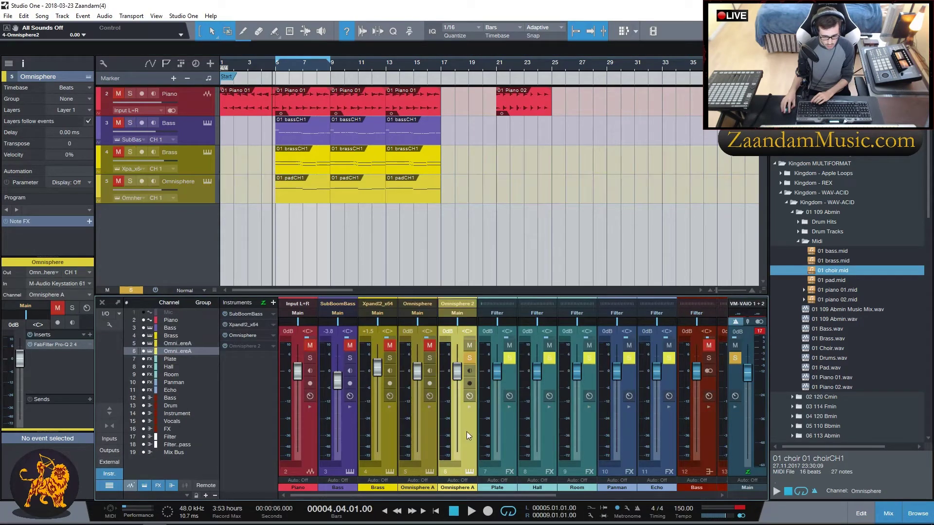
right_click(226, 348)
left_click(250, 438)
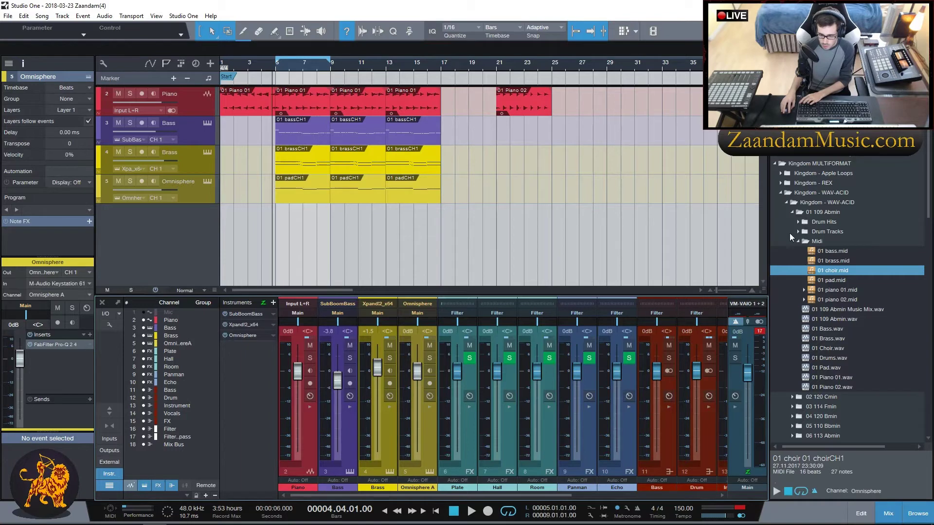
Find SampleOne among the PreSonus instruments, add it as a new track below the Omnisphere pad track, and close its window.
left_click(780, 193)
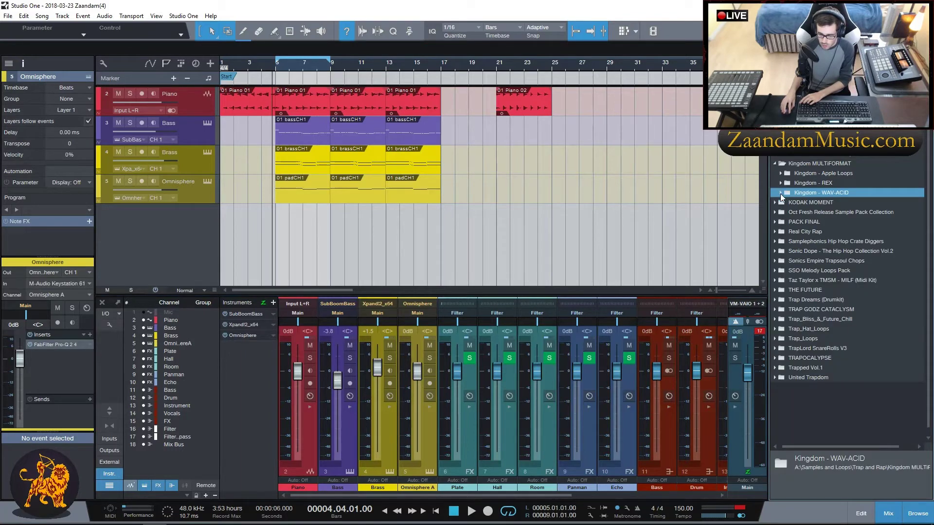
left_click(780, 194)
key("F6")
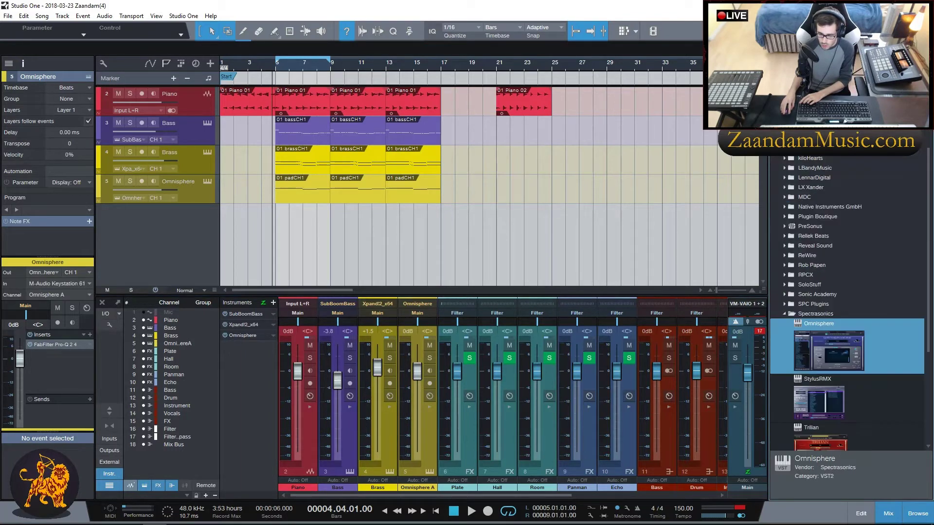
left_click(792, 315)
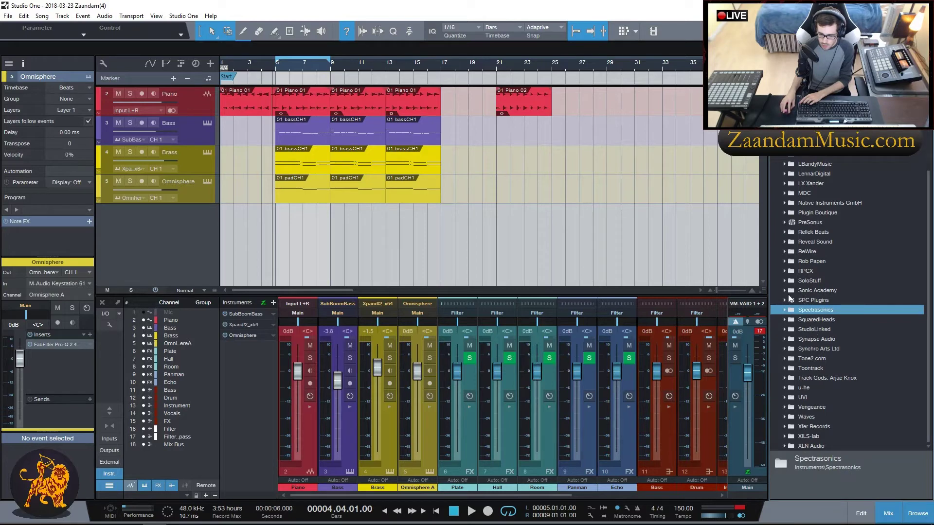
left_click(785, 222)
scroll(827, 316, "down", 3)
left_click_drag(849, 338, 284, 259)
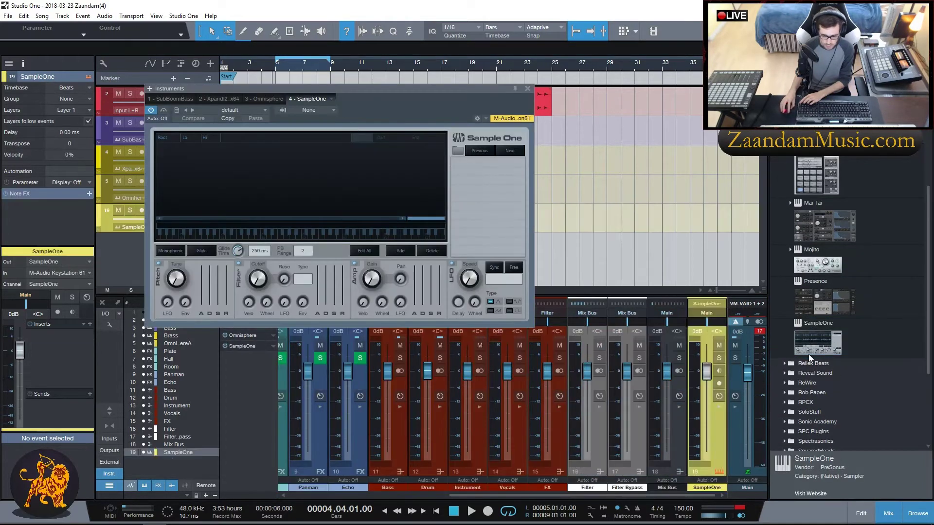
left_click(527, 89)
Add two more SampleOne instrument tracks below the first one, closing each instrument window.
left_click_drag(818, 340, 318, 258)
left_click(527, 89)
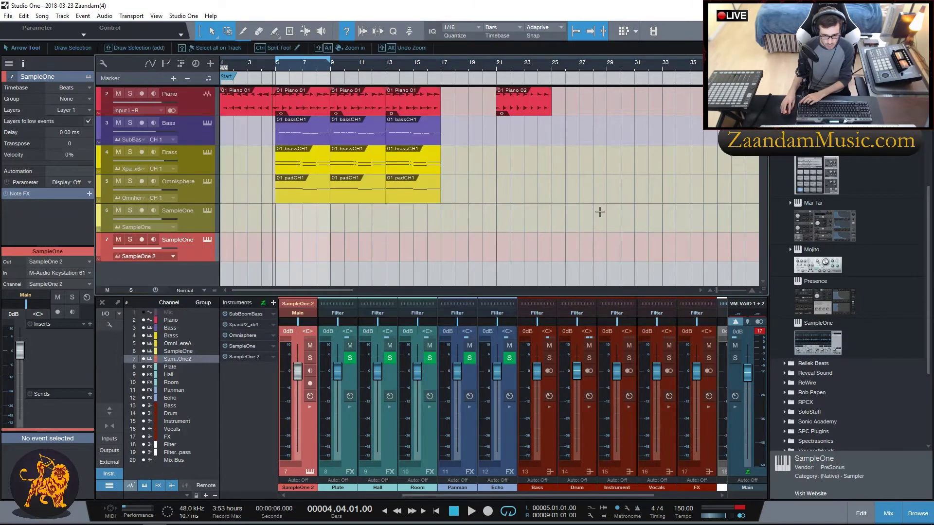
left_click_drag(827, 336, 168, 285)
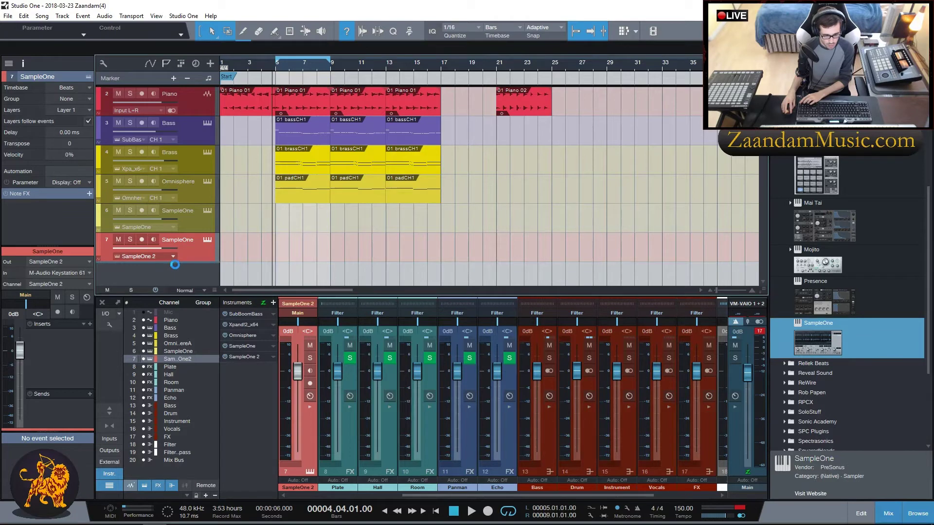
left_click(528, 88)
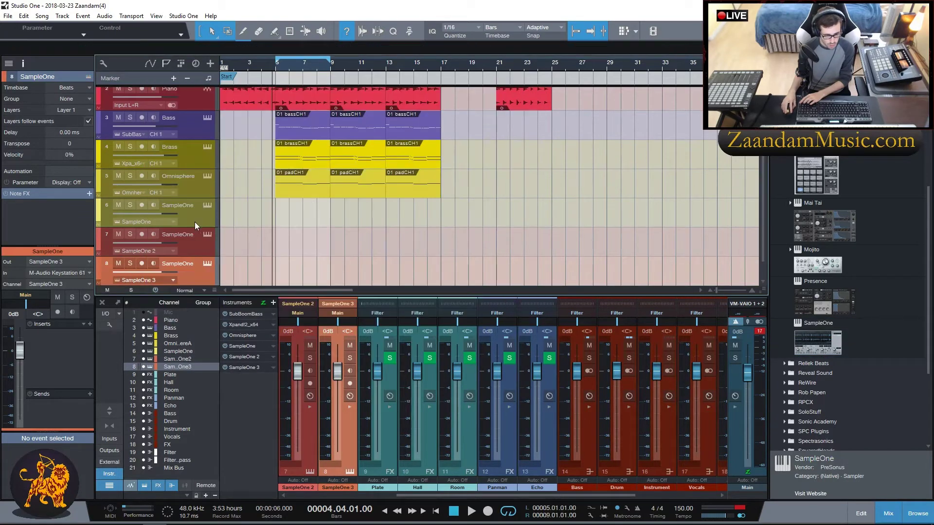
Rename the three SampleOne tracks as Kick, Snare and Hi Hat.
double_click(180, 205)
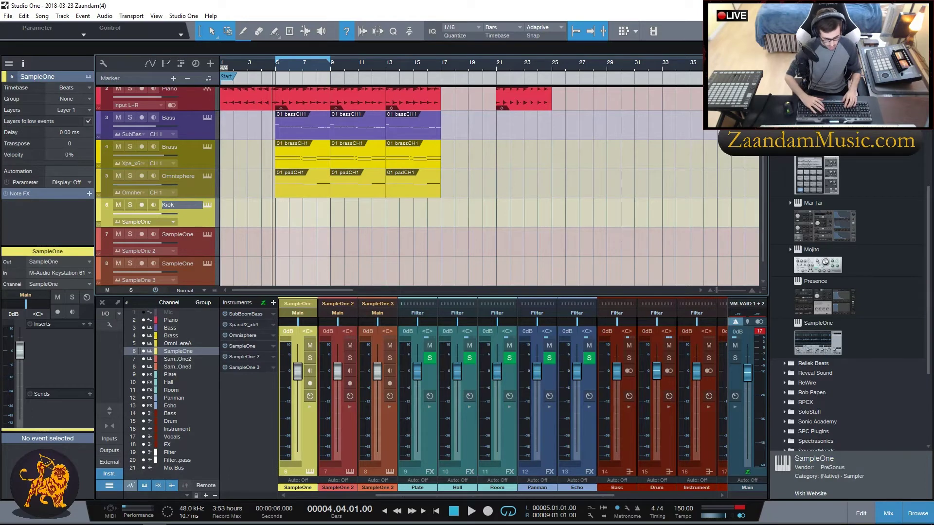
key("Tab")
type("Sn")
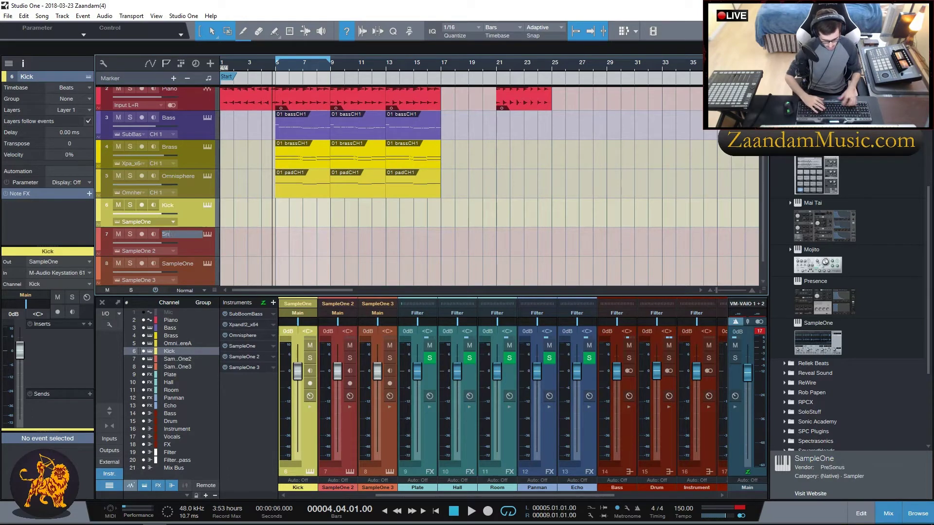
type("are")
key("Tab")
type("H")
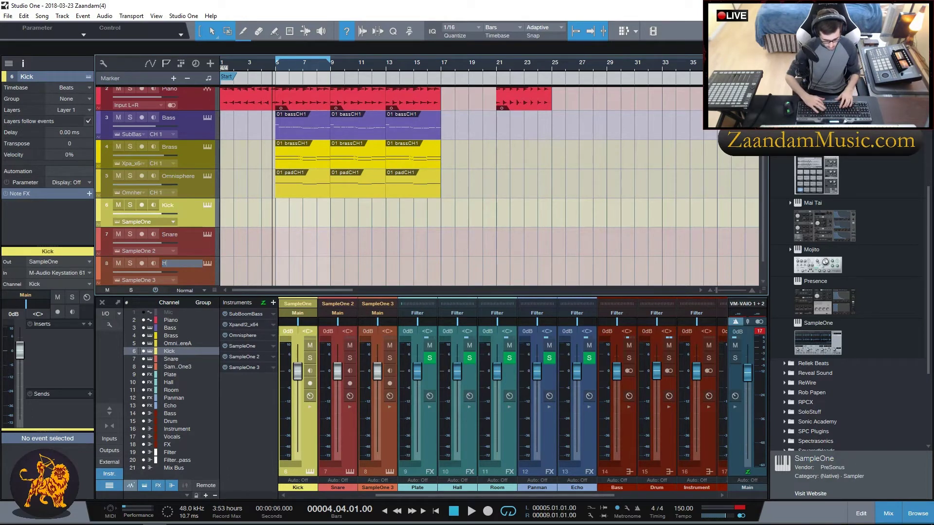
type("i Hat")
key("Return")
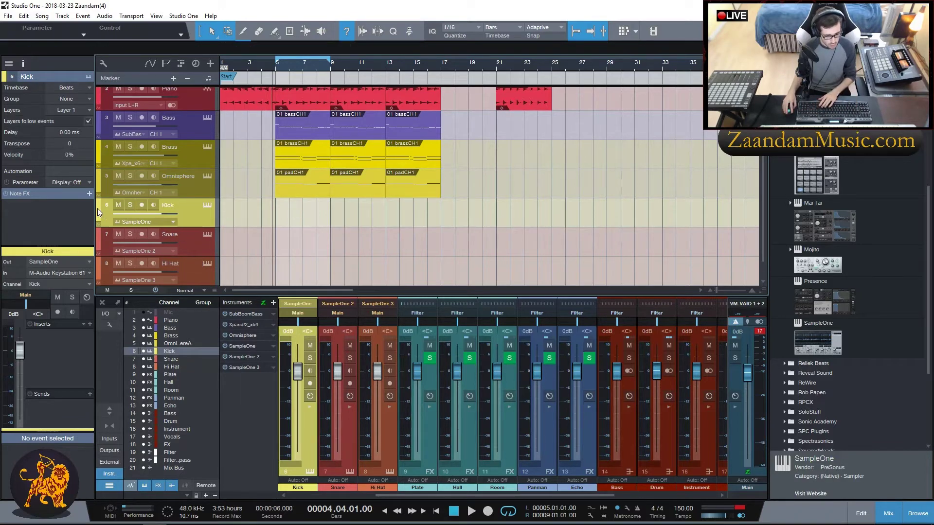
Colour the Kick and Snare tracks in orange shades and the Hi Hat track light brown.
left_click(97, 208)
left_click(159, 271)
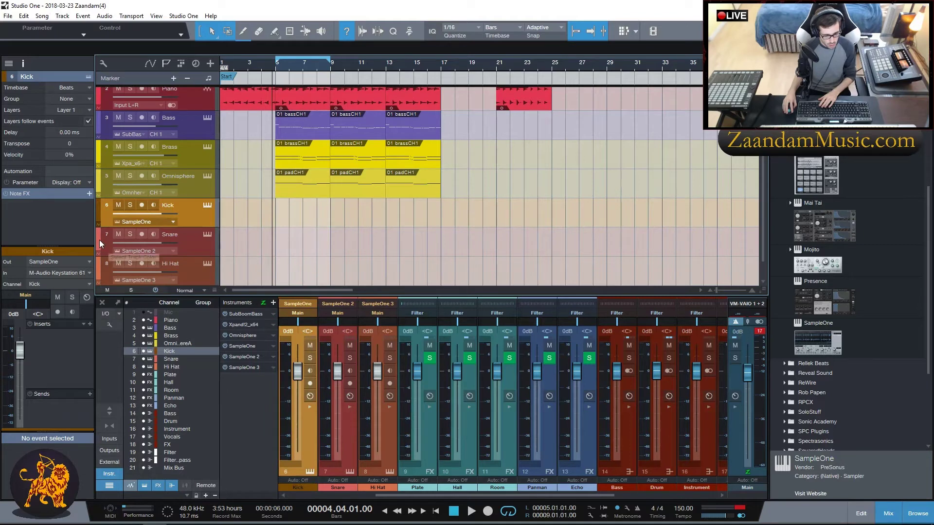
left_click(99, 241)
left_click(103, 273)
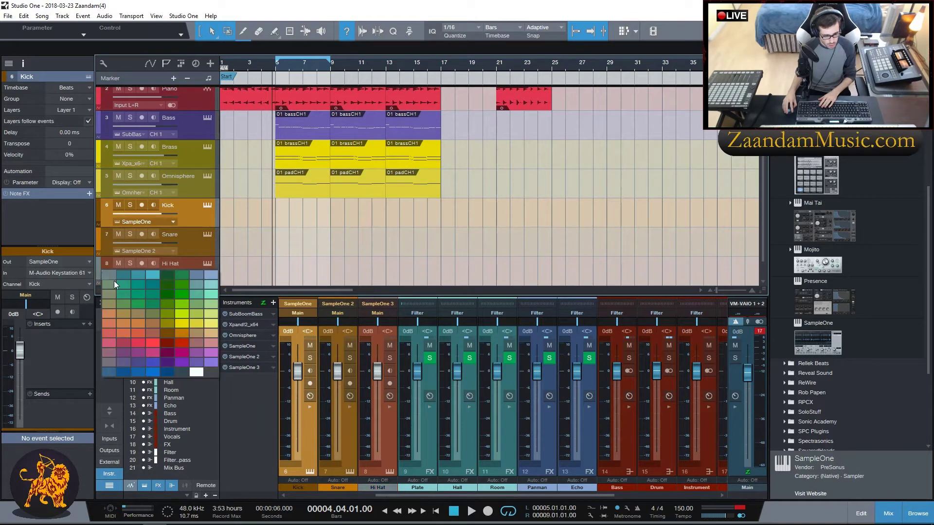
left_click(191, 331)
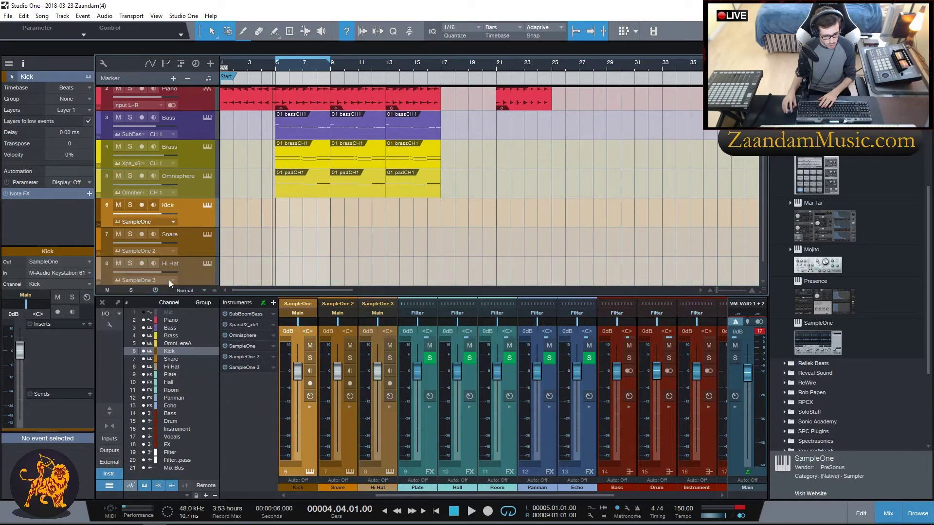
Rename the Omnisphere track as Pad.
left_click(191, 186)
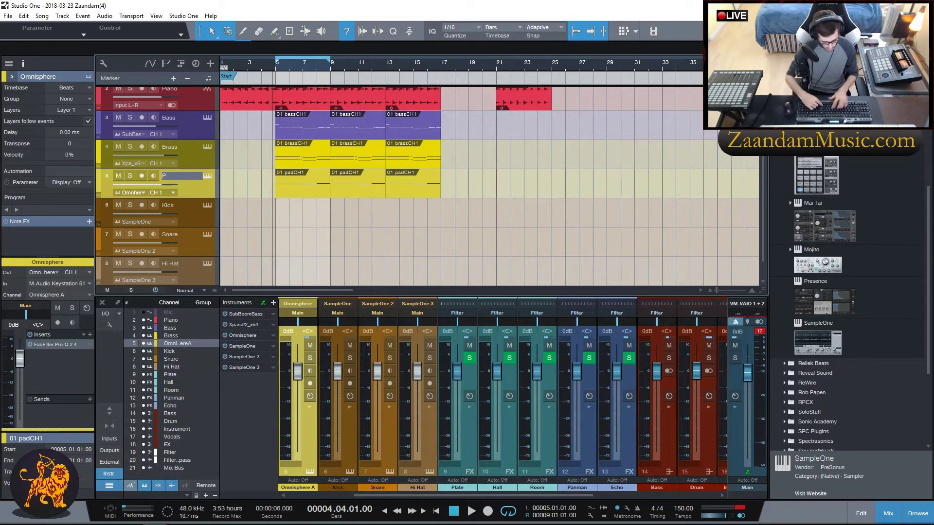
type("ad")
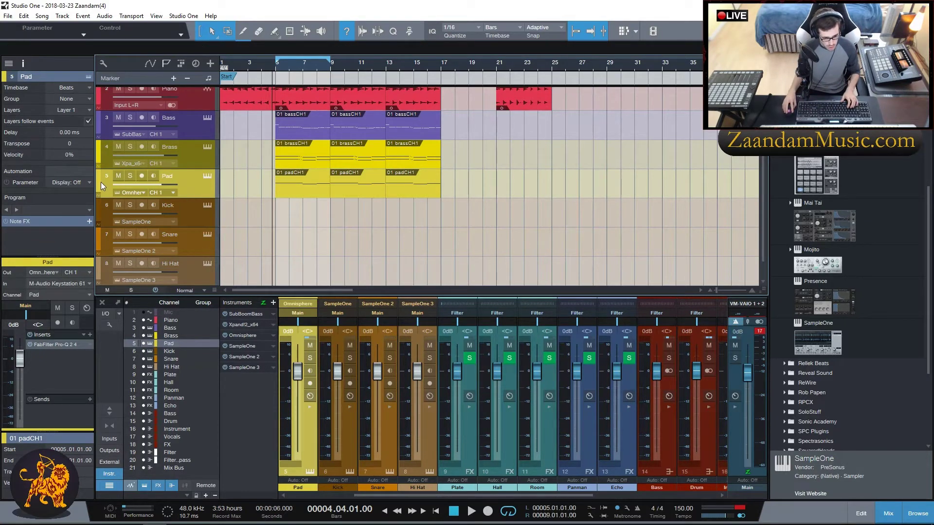
Change the Pad track's color to green.
left_click(99, 181)
left_click(190, 189)
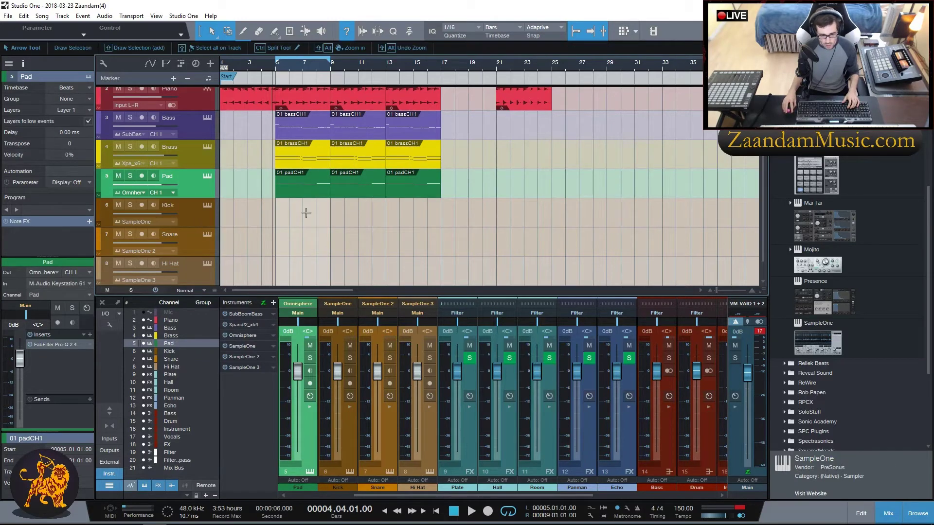
scroll(394, 260, "up", 1)
scroll(389, 258, "down", 1)
Load NM - Denim Kick.wav from the Kicks folder of the drum kit library into the Kick track's SampleOne sampler.
left_click(193, 198)
scroll(362, 228, "up", 1)
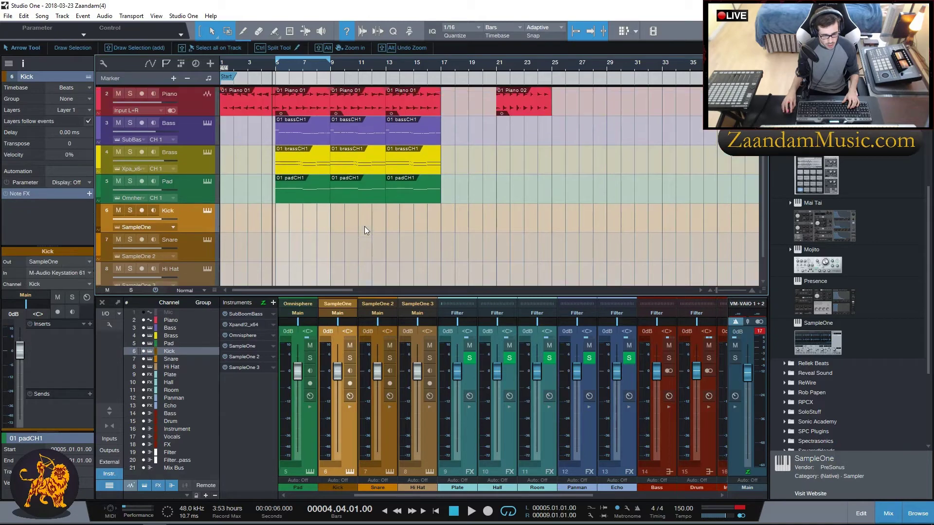
left_click(871, 63)
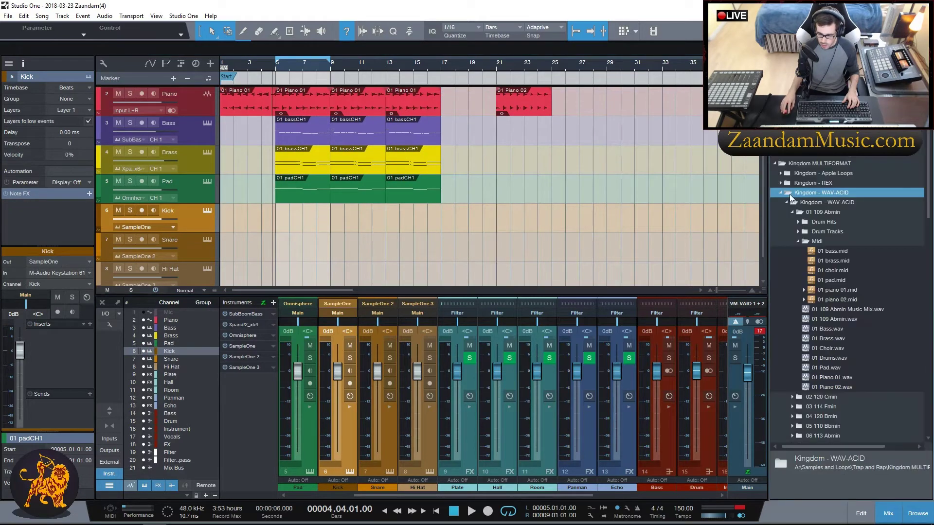
left_click(871, 77)
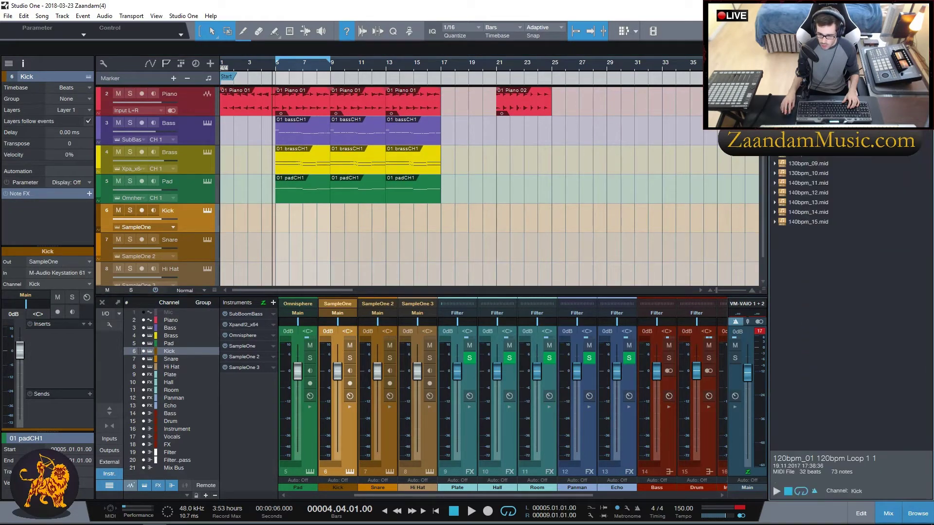
left_click(876, 77)
left_click(886, 77)
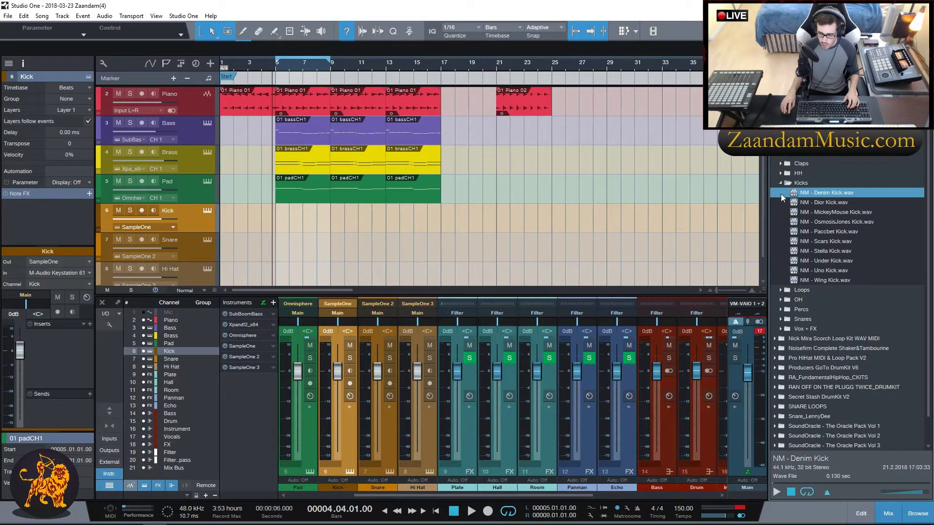
left_click(206, 212)
left_click_drag(833, 193, 290, 180)
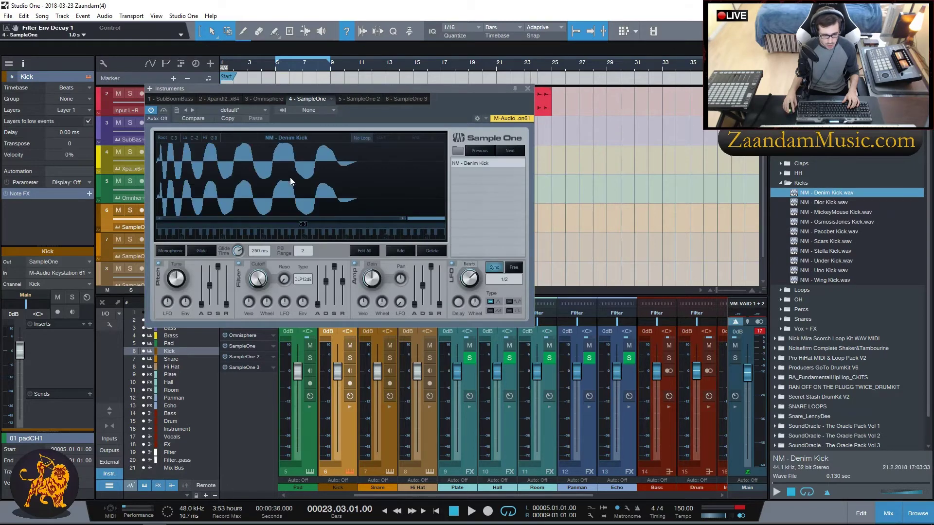
left_click(528, 89)
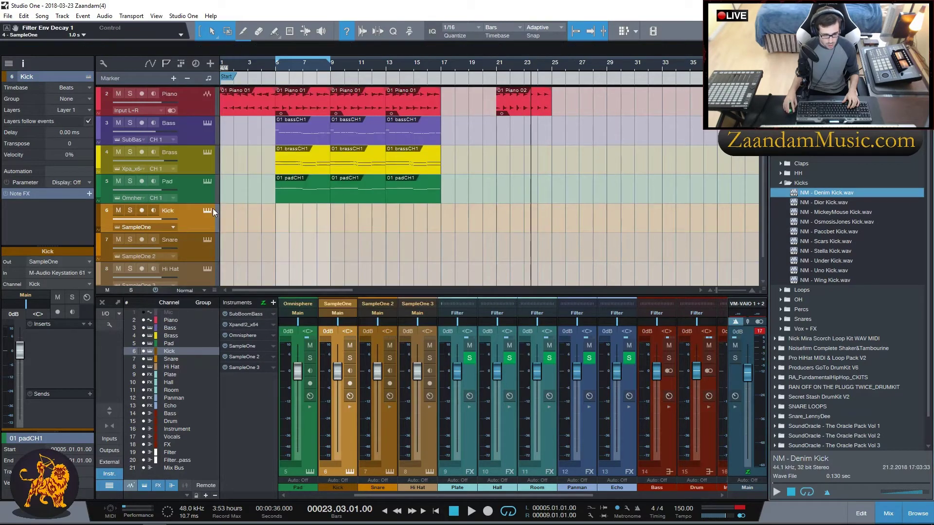
Load NM - Band Snare.wav from the Snares folder into the Snare track's SampleOne sampler.
left_click(207, 240)
left_click(783, 183)
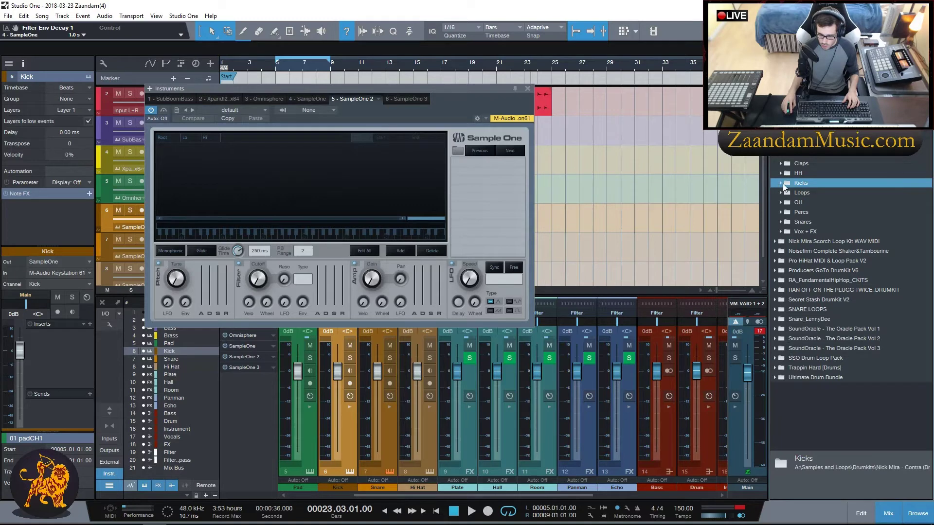
left_click(787, 223)
left_click_drag(828, 233, 263, 181)
left_click(527, 89)
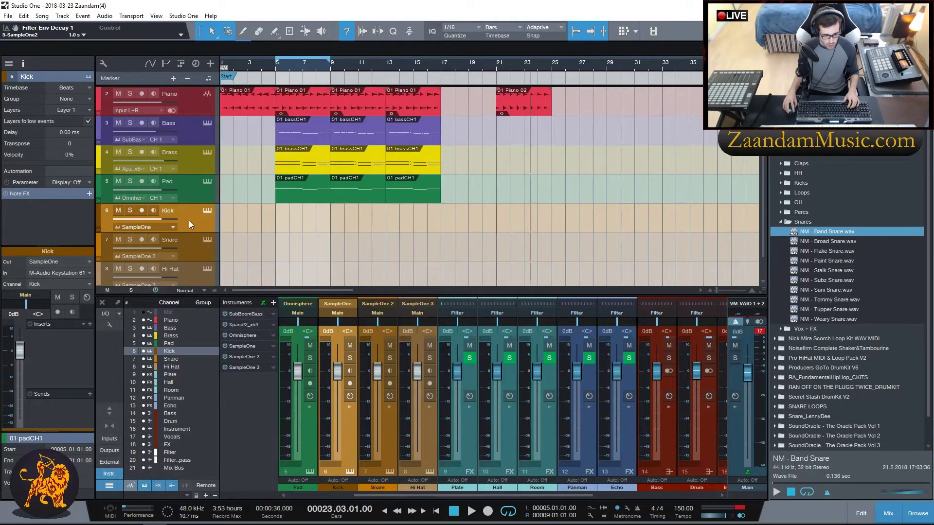
Load NM - Doorknob HH.wav from the HH folder into the Hi Hat track's SampleOne sampler.
left_click(209, 270)
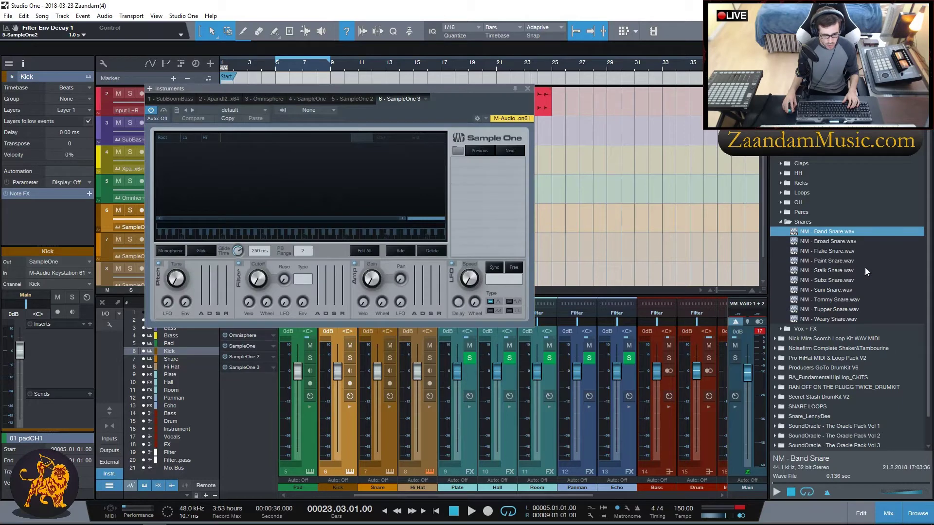
left_click(784, 222)
left_click(798, 174)
left_click_drag(814, 184, 340, 173)
left_click(528, 90)
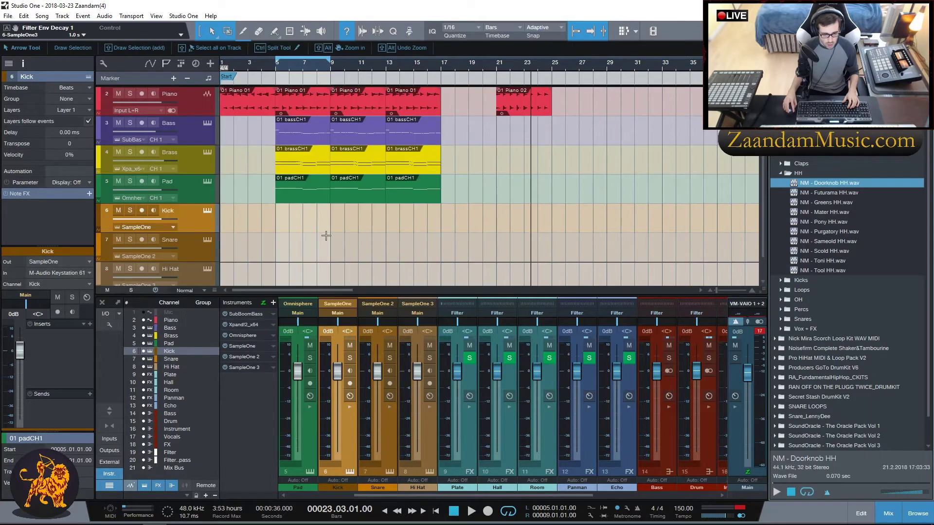
Select the Hi Hat track and collapse the Kingdom MULTIFORMAT folder in the Trap and Rap sample library.
left_click(192, 267)
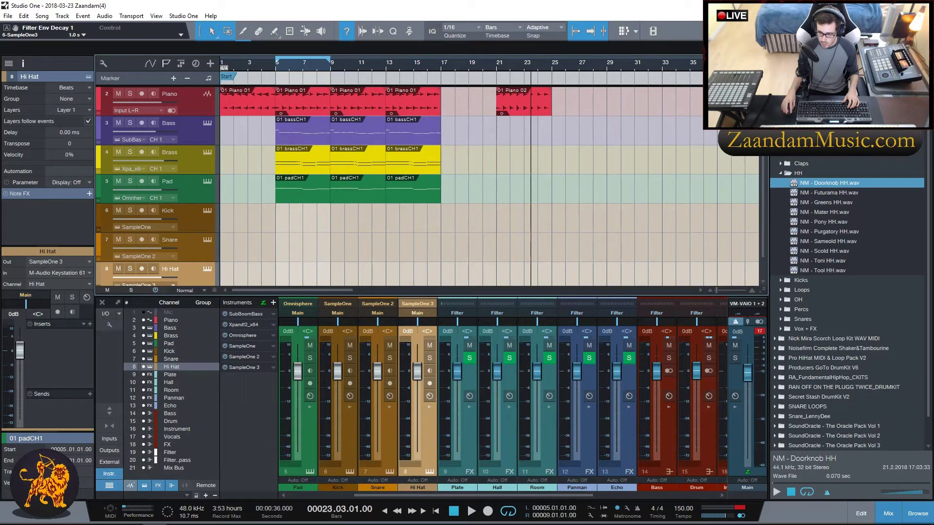
left_click(817, 77)
left_click(836, 78)
left_click(856, 77)
left_click(876, 78)
left_click(895, 78)
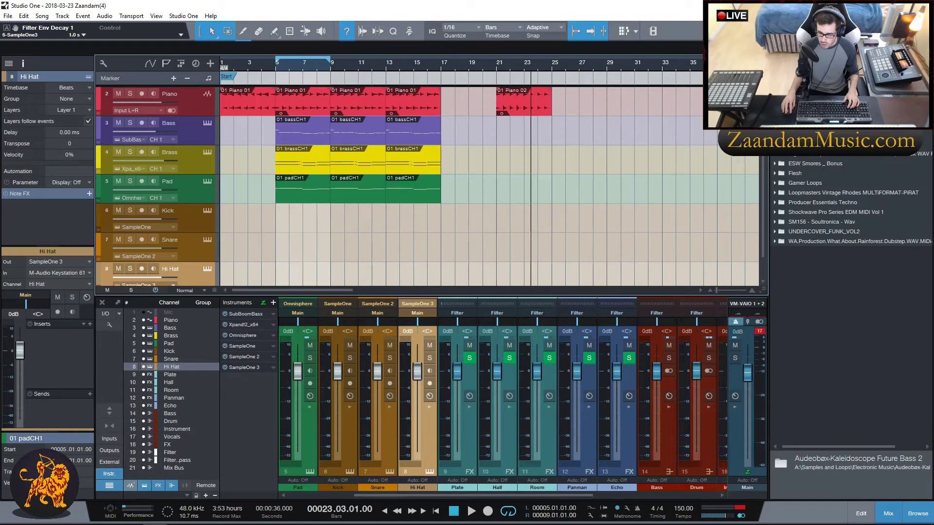
left_click(910, 78)
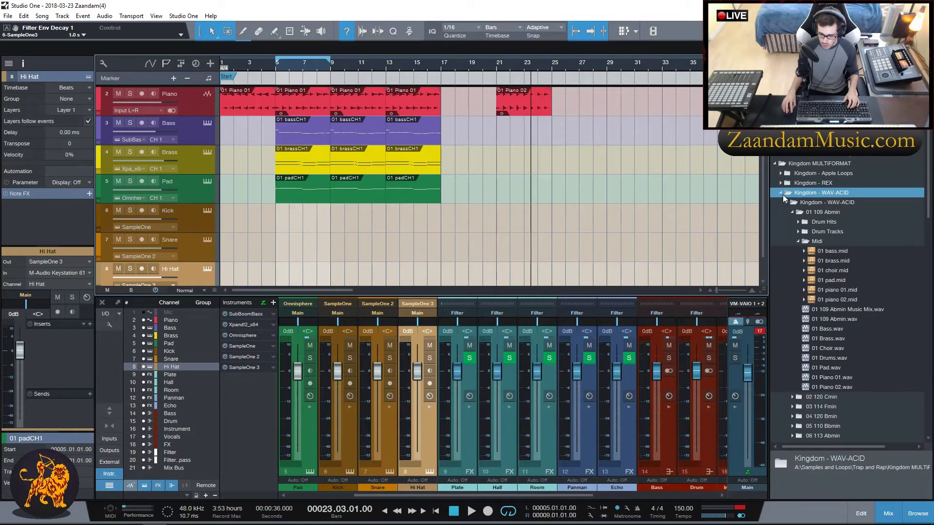
left_click(781, 194)
left_click(775, 164)
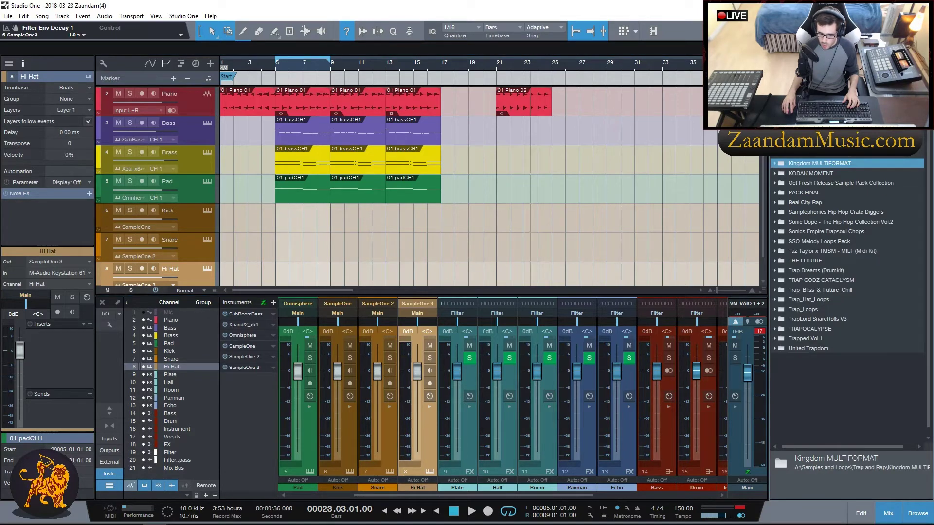
Collapse Trap - Snares in the Hex Loops TRAP MIDI LOOPS BUNDLE and expand its Trap - HiHats folder.
left_click(775, 154)
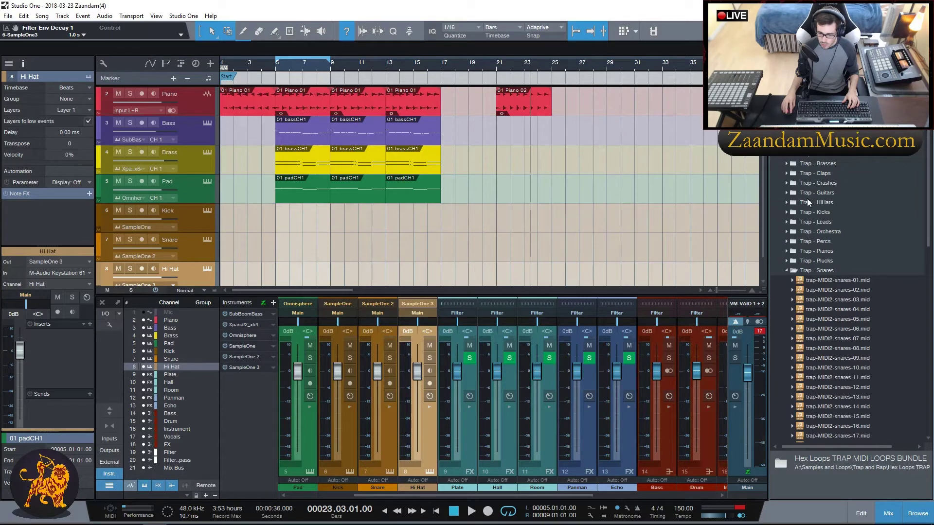
left_click(781, 134)
left_click(781, 134)
left_click(789, 273)
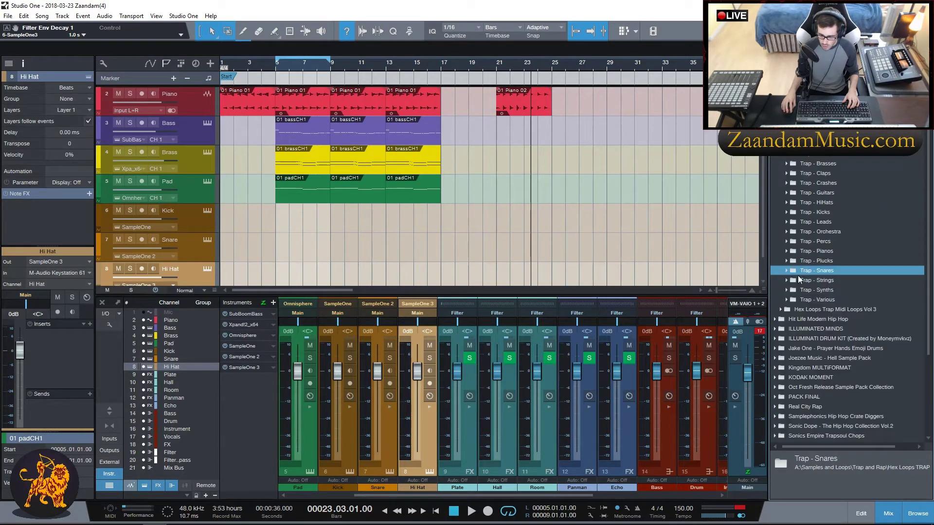
left_click(798, 202)
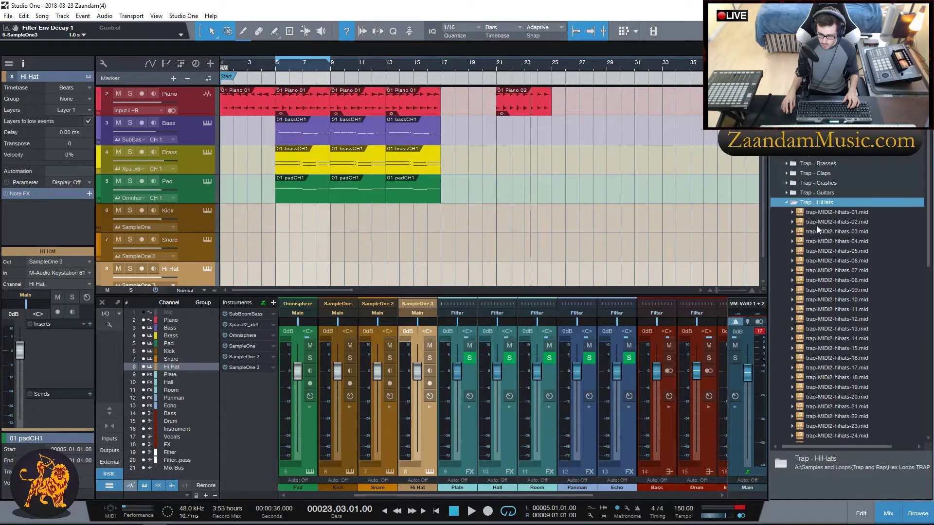
Audition trap-MIDI2-hihats-01.mid at bar 5 on the Hi Hat track, removing the clip after playback.
left_click_drag(822, 215, 295, 212)
key("space")
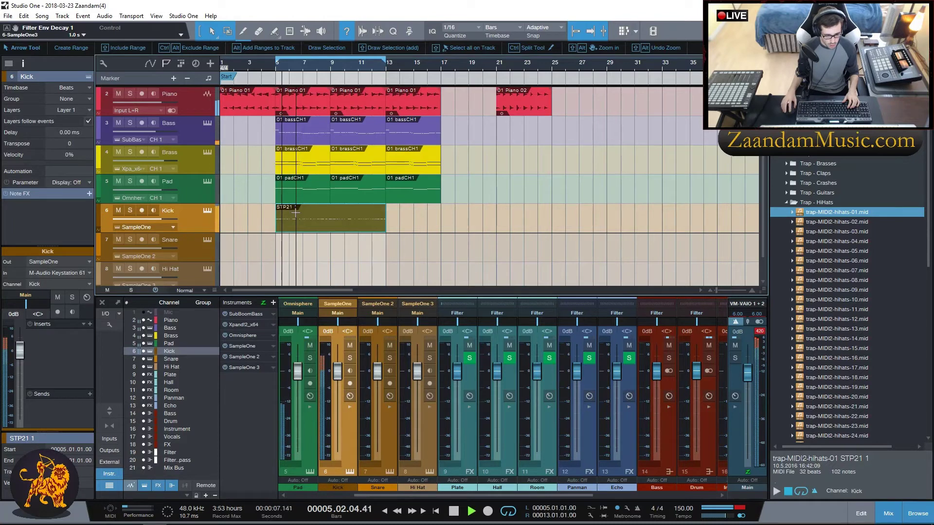
key("space")
left_click_drag(296, 212, 319, 272)
key("space")
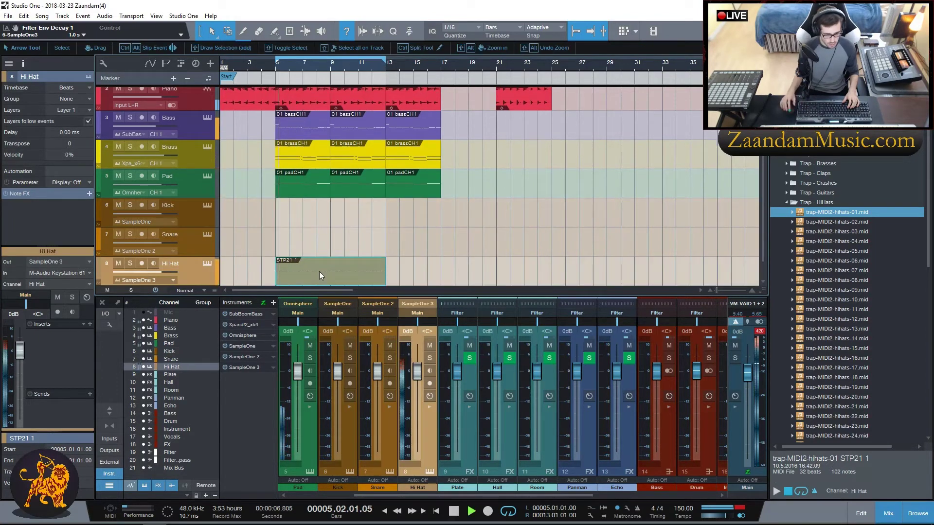
key("space")
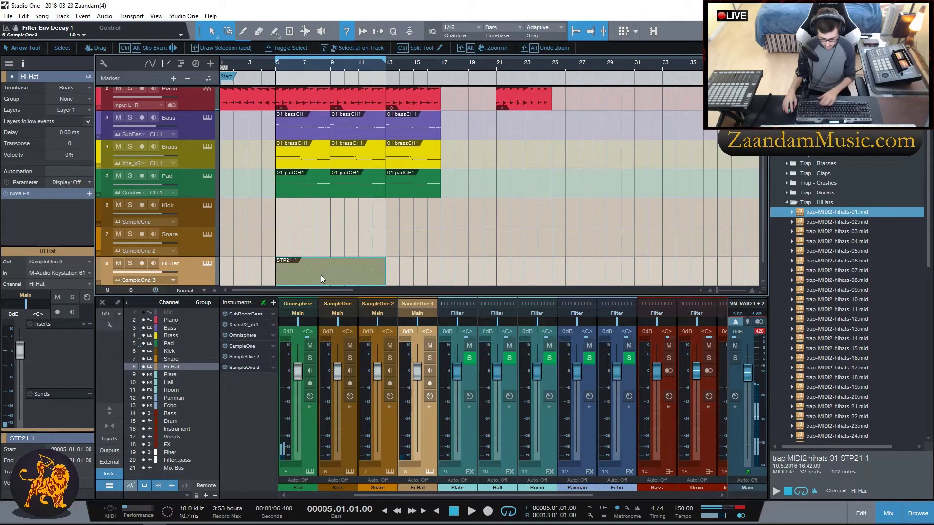
key("Delete")
Audition trap-MIDI2-hihats-02.mid at bar 5 on the Hi Hat track with the loop range matched to it, then delete the clip.
left_click_drag(839, 223, 311, 270)
key("p")
key("space")
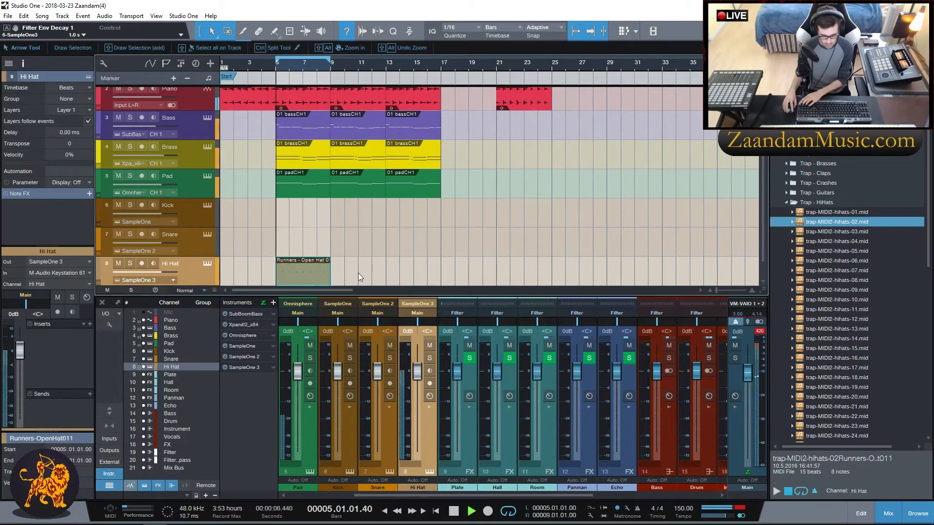
key("space")
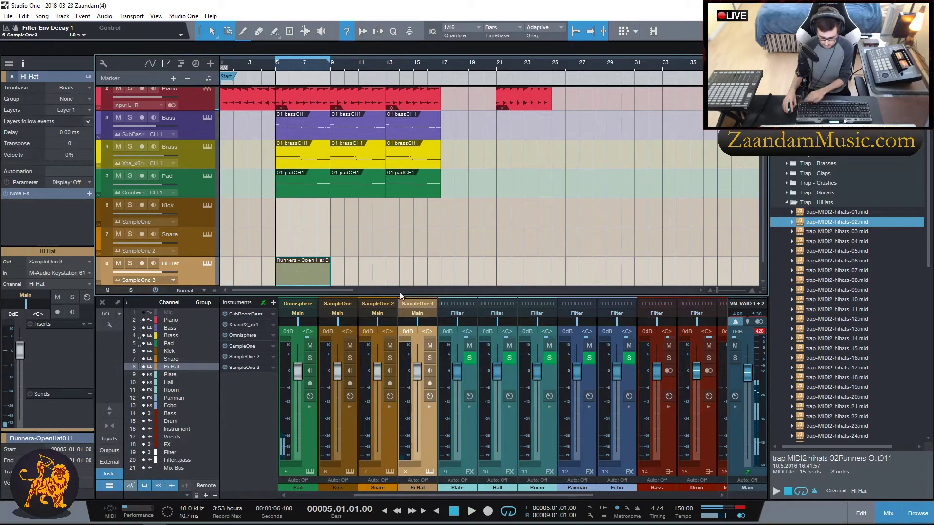
key("Delete")
Audition trap-MIDI2-hihats-03.mid looped from bar 5 on the Hi Hat track, then delete the clip.
left_click_drag(854, 232, 298, 274)
key("p")
key("space")
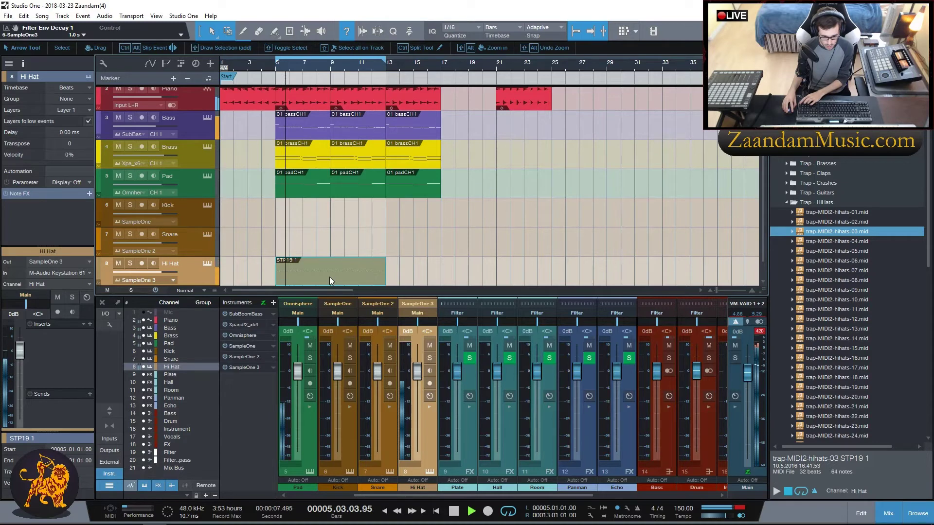
key("space")
key("Delete")
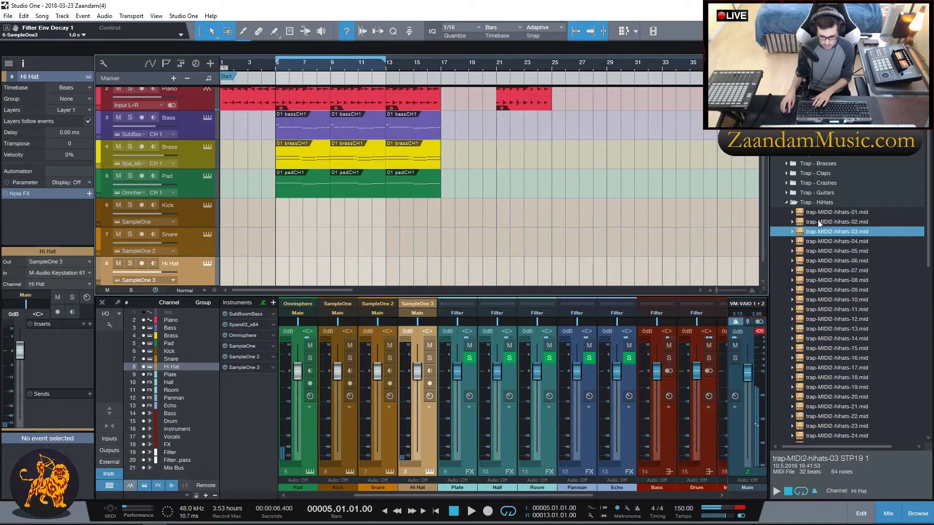
Collapse the Hex Loops bundle and expand Trap_Hat_Loops to browse its MIDI patterns.
left_click(786, 202)
left_click(775, 106)
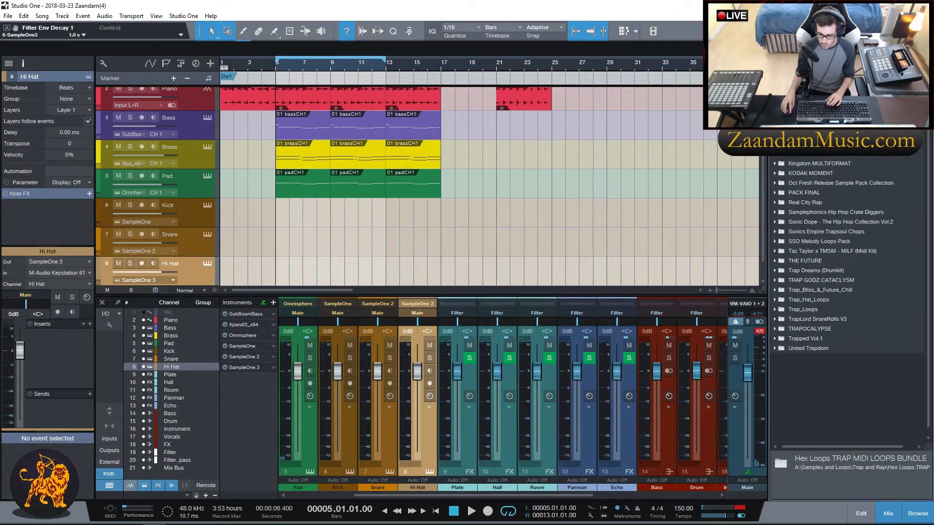
double_click(798, 300)
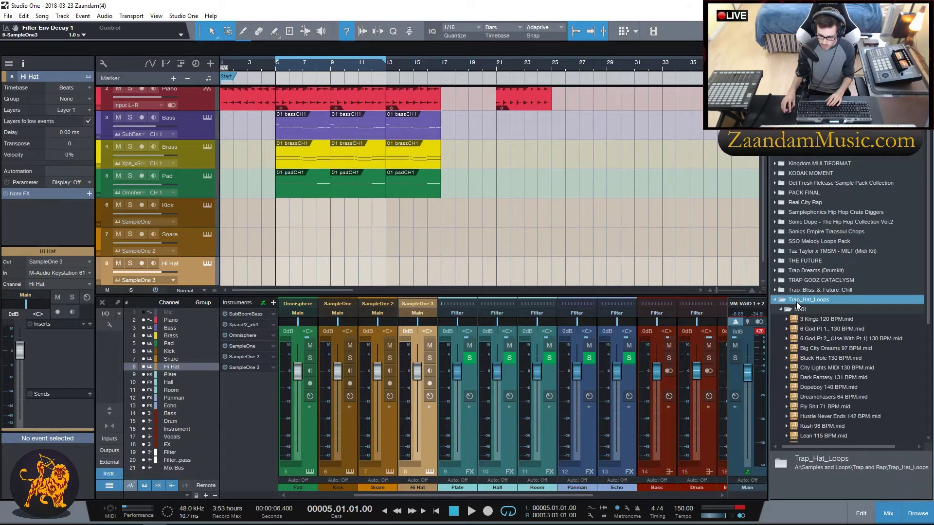
scroll(807, 326, "down", 2)
scroll(813, 337, "down", 2)
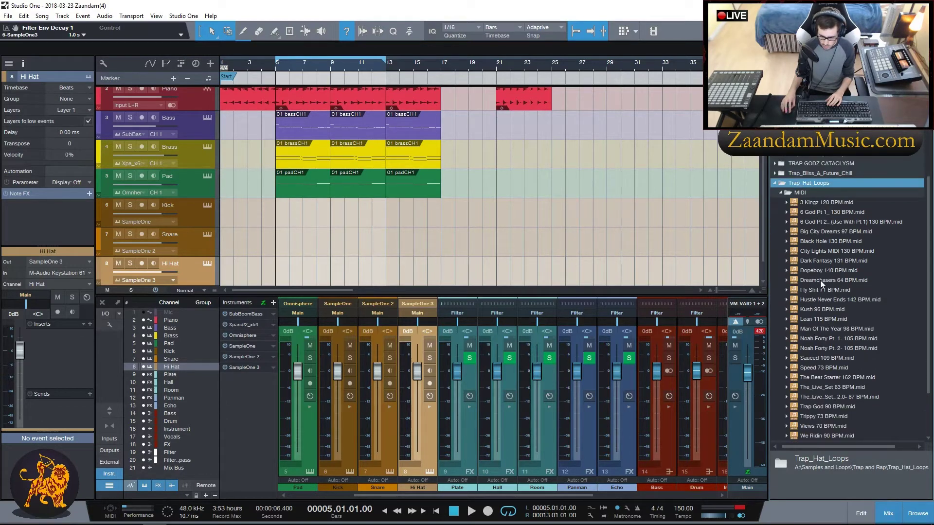
scroll(821, 307, "down", 1)
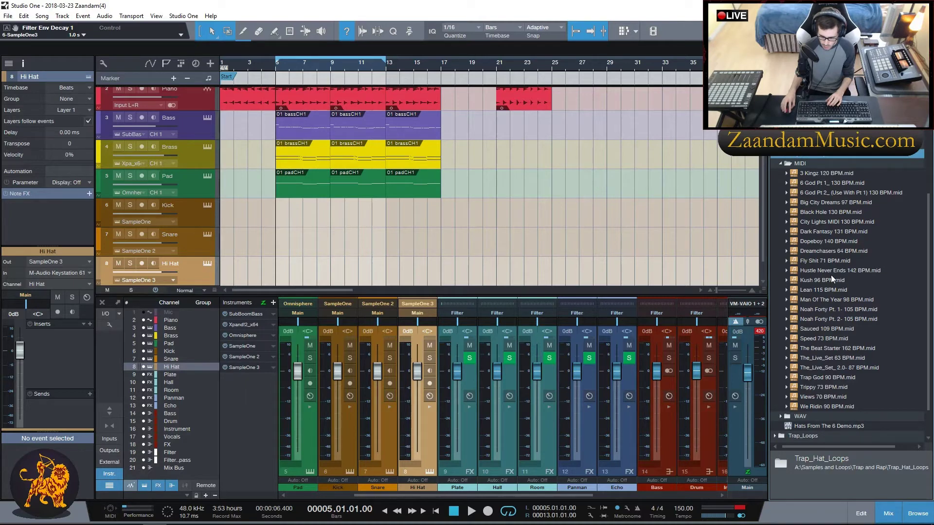
Place Hustle Never Ends 142 BPM.mid at bar 5 on the Hi Hat track and play it back.
left_click(858, 272)
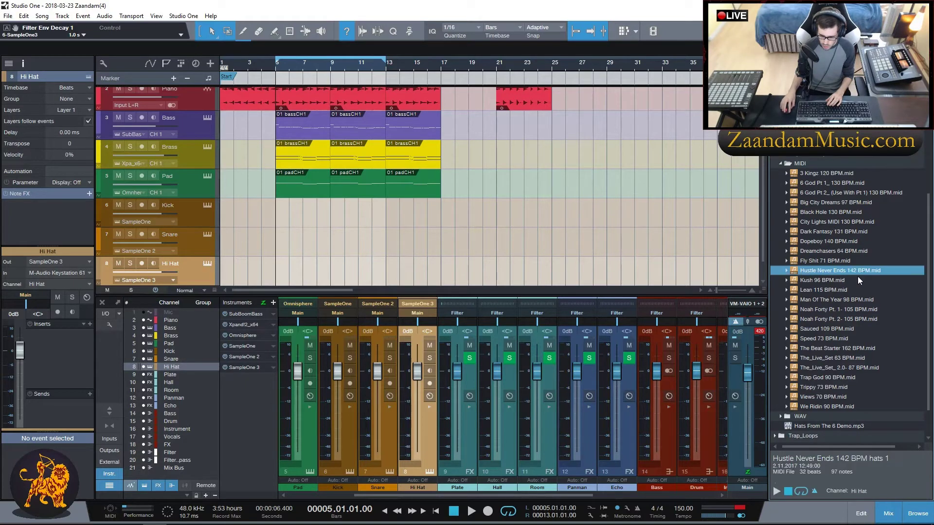
left_click_drag(869, 271, 302, 273)
key("space")
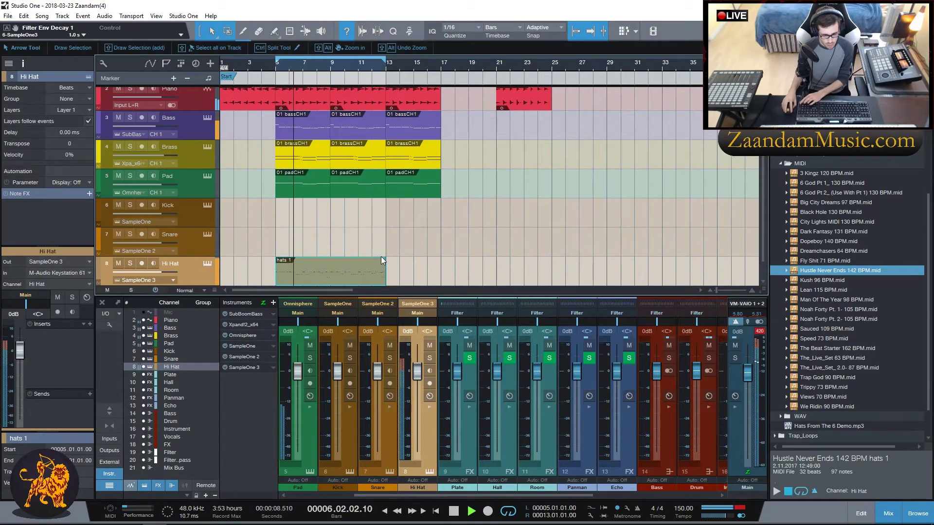
key("space")
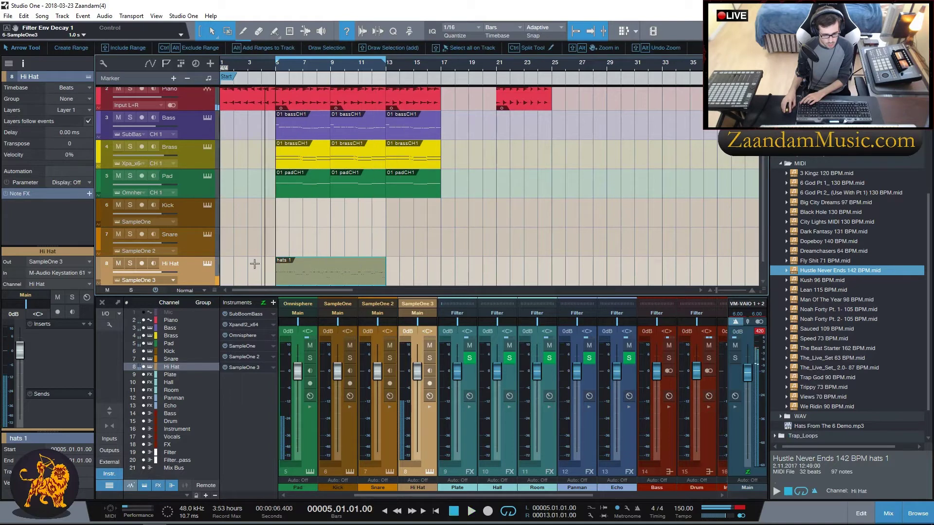
Swap the Hi Hat track's Sample One sound for NM - Mater HH, auditioning the samples before it during playback.
left_click(207, 263)
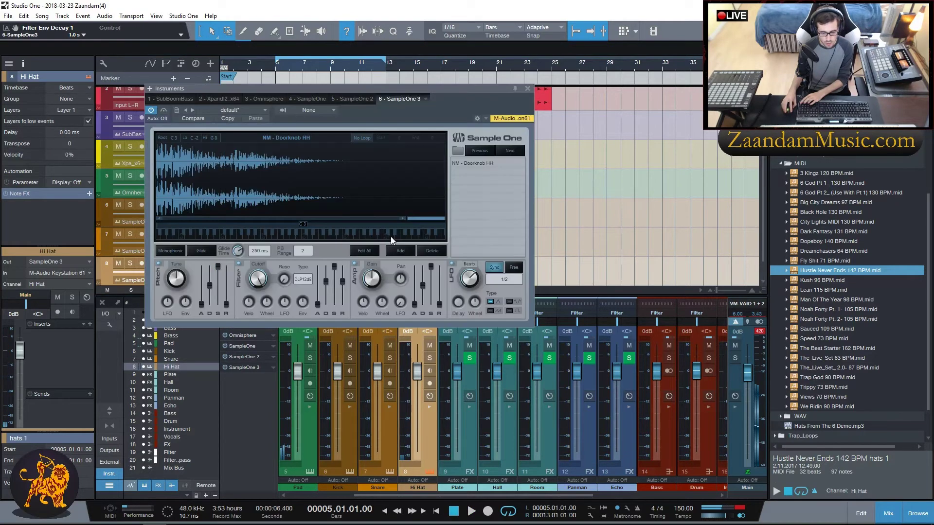
left_click(506, 152)
key("space")
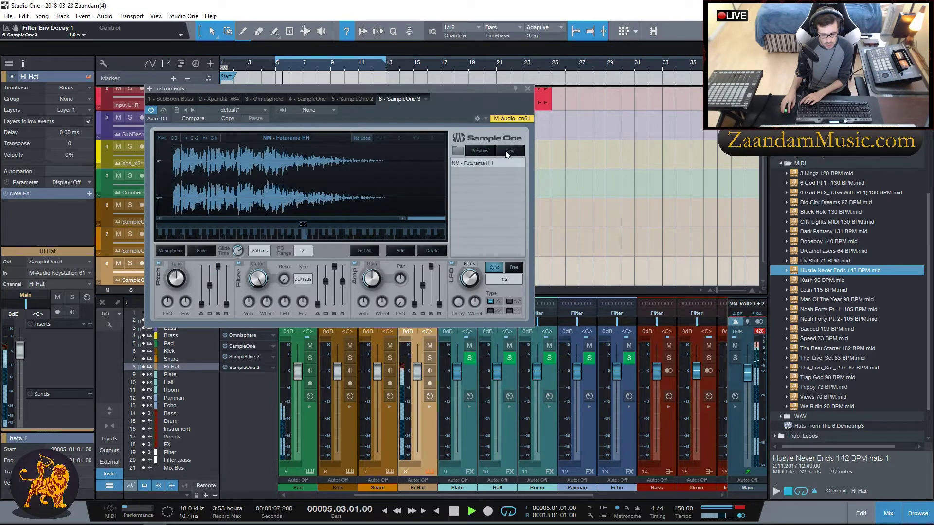
left_click(506, 152)
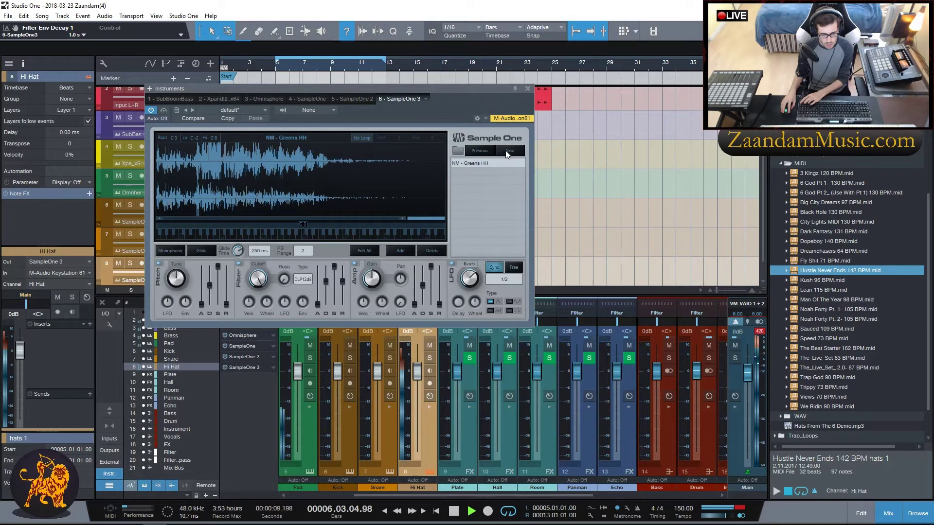
left_click(507, 152)
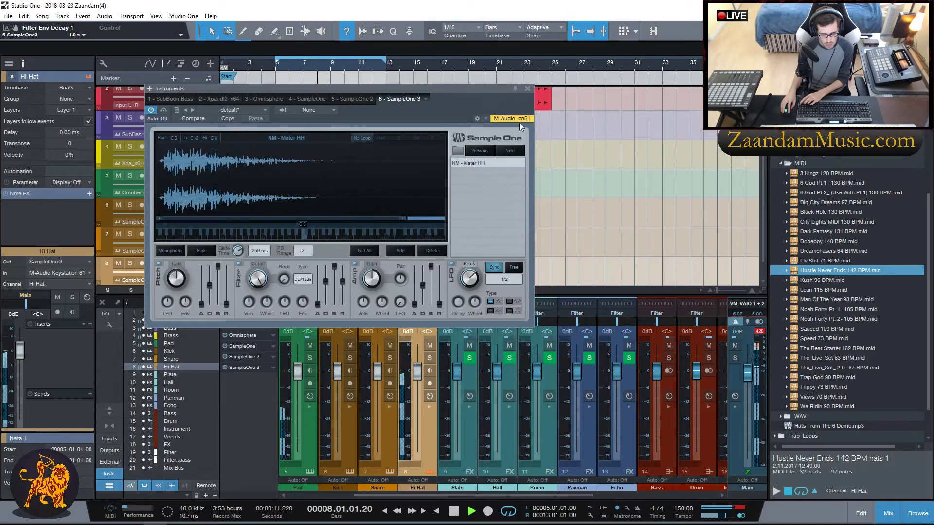
left_click(527, 89)
Play from bar 5 and set the Hi Hat channel's volume to -15.0 dB and its pan to R29.
left_click_drag(417, 373, 417, 388)
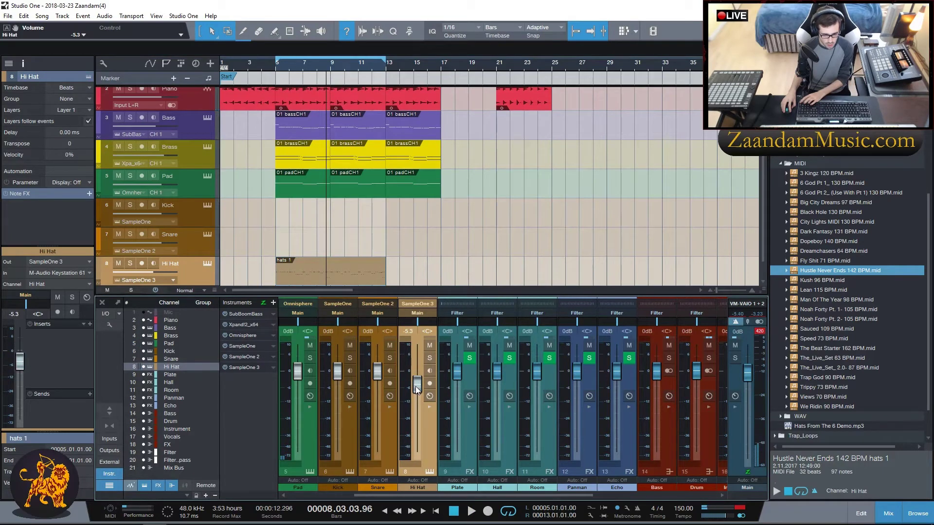
left_click(274, 79)
key("space")
mouse_move(416, 401)
left_mouse_down()
mouse_move(417, 393)
mouse_move(420, 404)
left_mouse_up()
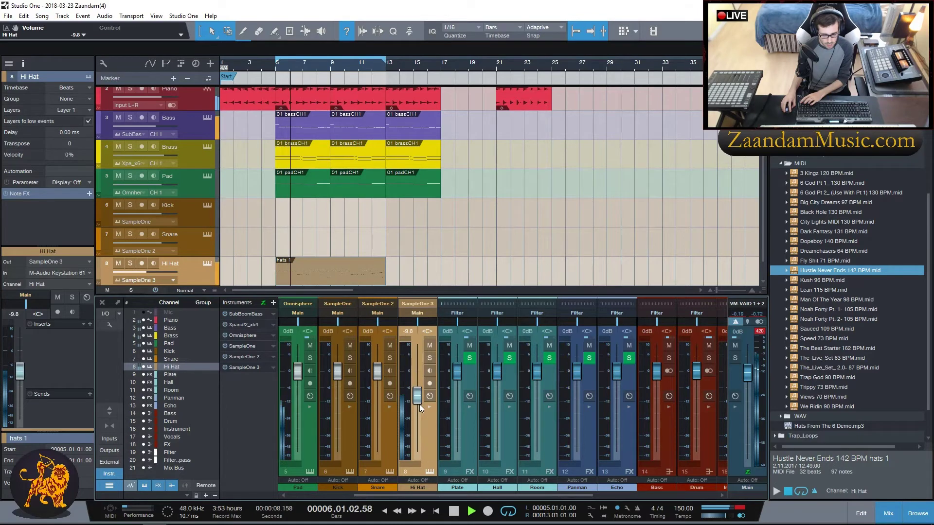
left_click_drag(419, 322, 424, 323)
left_click_drag(417, 396, 417, 403)
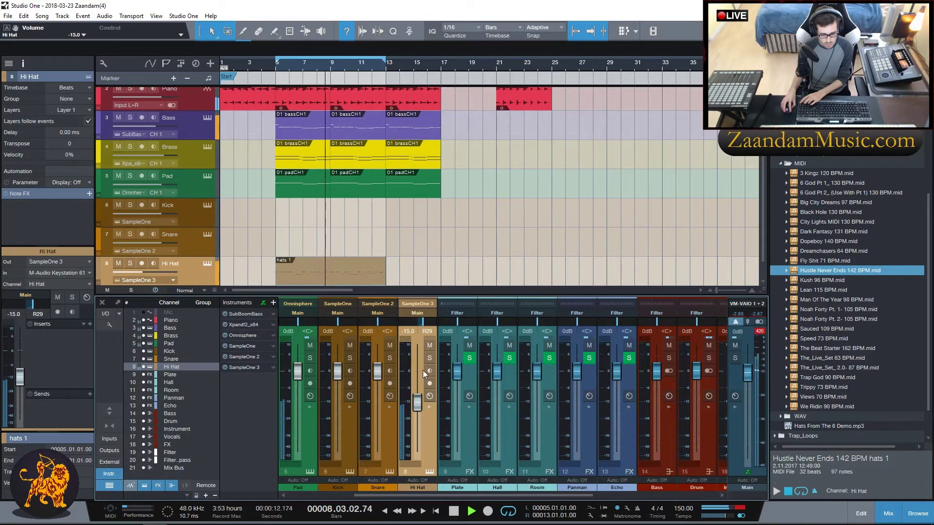
key("space")
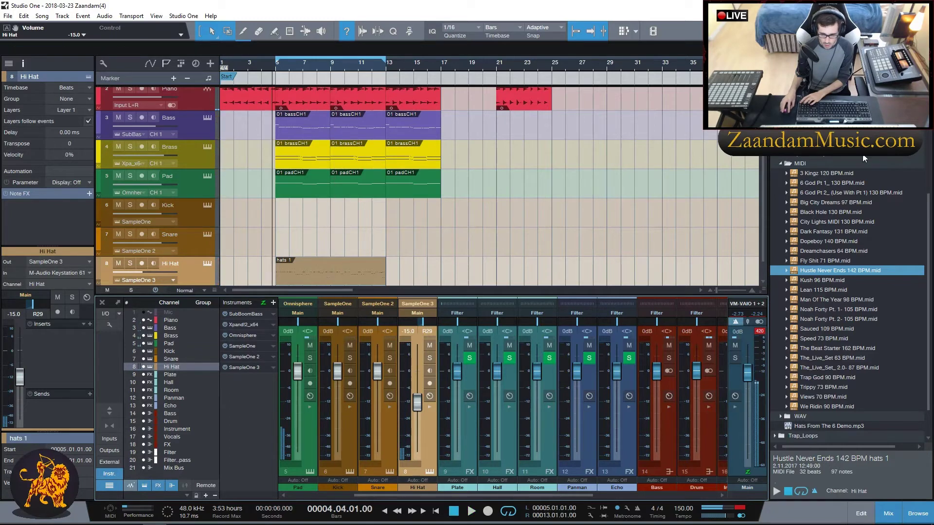
Collapse Trap_Hat_Loops and expand Trap - Snares in the Hex Loops TRAP MIDI LOOPS BUNDLE to browse its patterns.
left_click(778, 156)
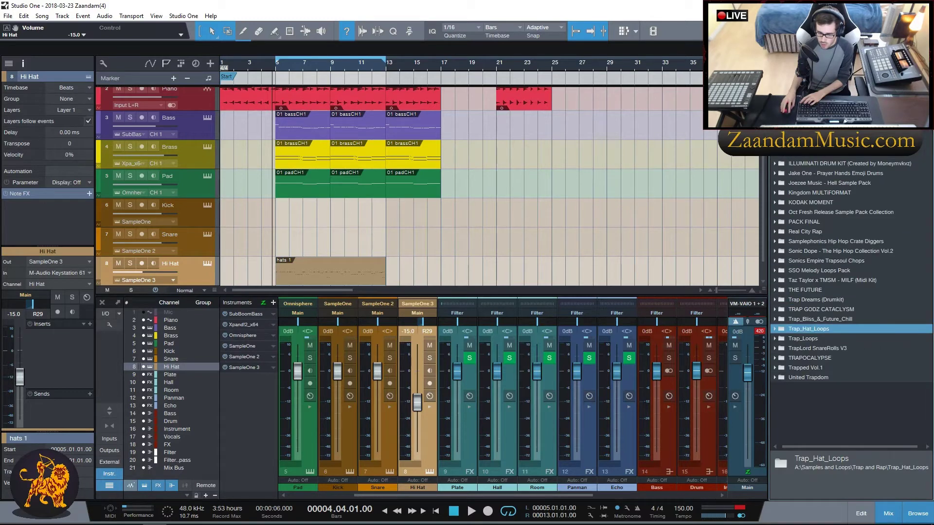
left_click(776, 134)
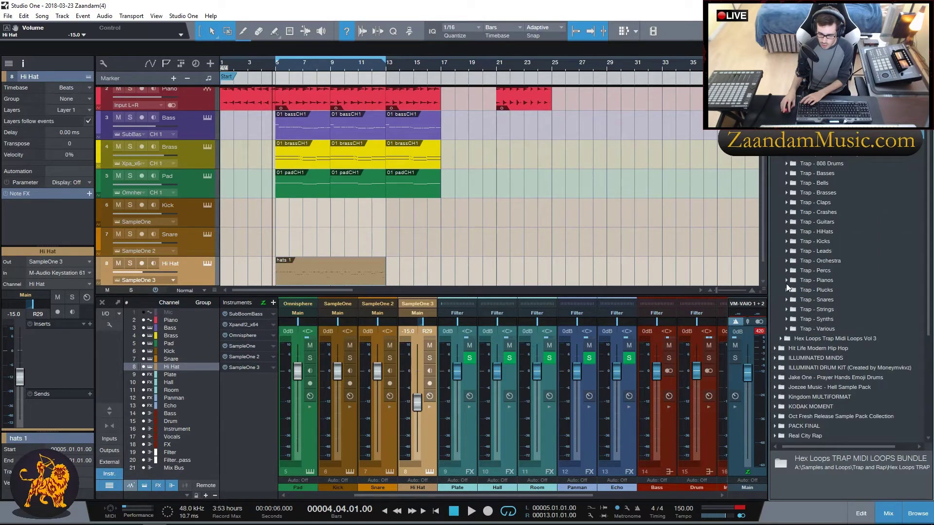
double_click(793, 299)
scroll(803, 287, "down", 8)
Audition trap-MIDI2-snares-36.mid and trap-MIDI2-snares-35.mid in turn at bar 5 on the Snare track, deleting each clip.
left_click_drag(827, 416, 296, 235)
double_click(273, 65)
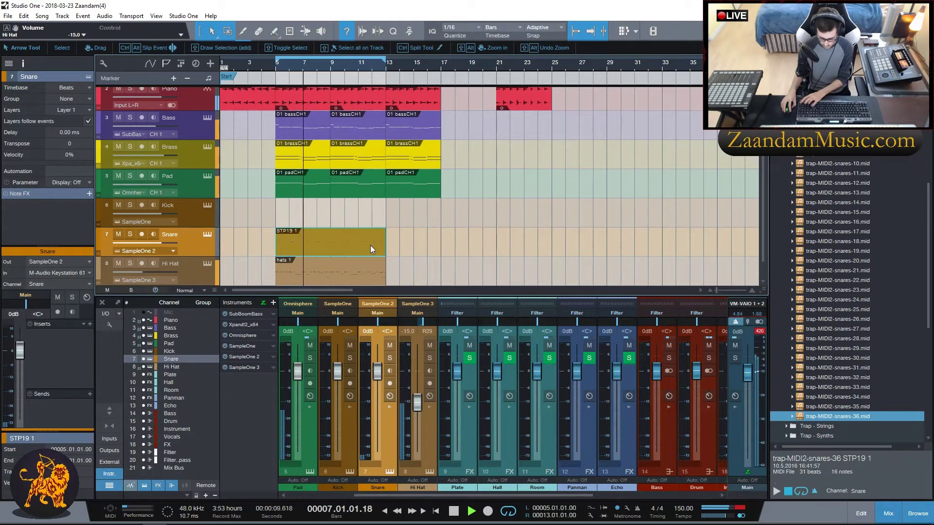
key("Delete")
left_click_drag(831, 406, 294, 243)
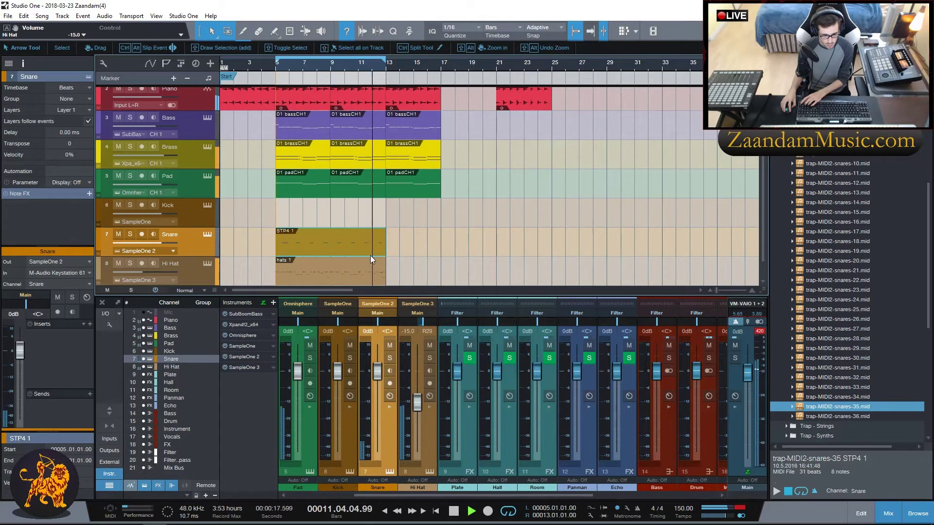
key("Delete")
Try trap-MIDI2-snares-34.mid at bar 5 and trap-MIDI2-snares-33.mid at bar 9 on the Snare track, then delete the bar 5 clip.
left_click_drag(847, 397, 294, 241)
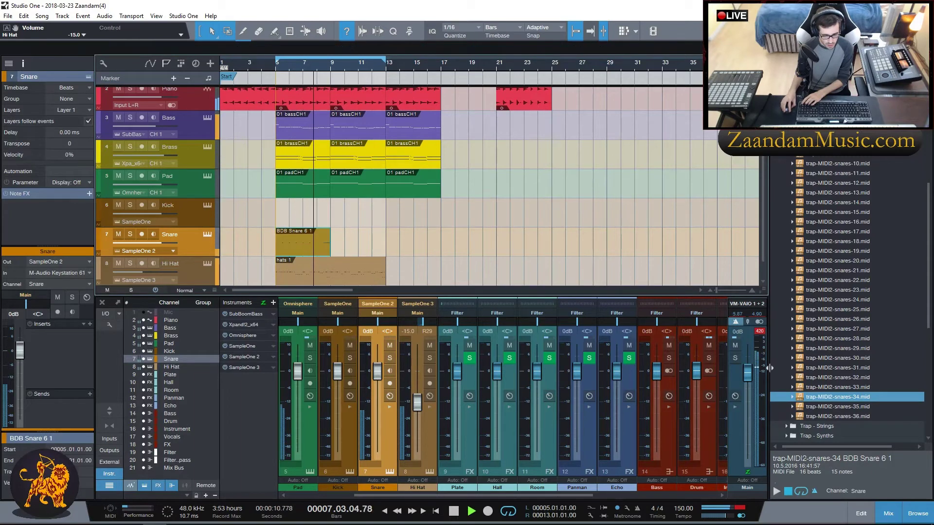
left_click_drag(854, 388, 349, 243)
left_click(320, 249)
key("Delete")
Place trap-MIDI2-snares-32.mid at bar 5 on the Snare track, loop bars 5 to 9, and delete the clip at bar 9.
left_click_drag(837, 378, 294, 244)
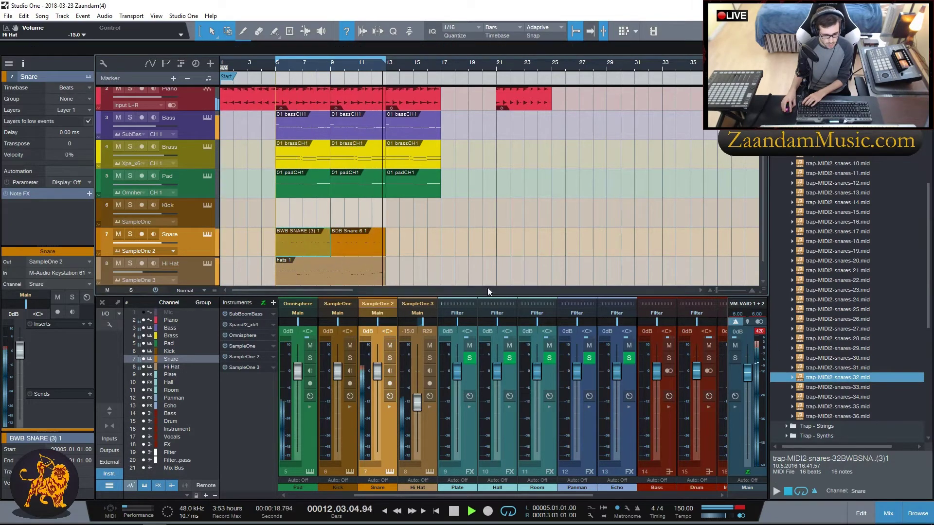
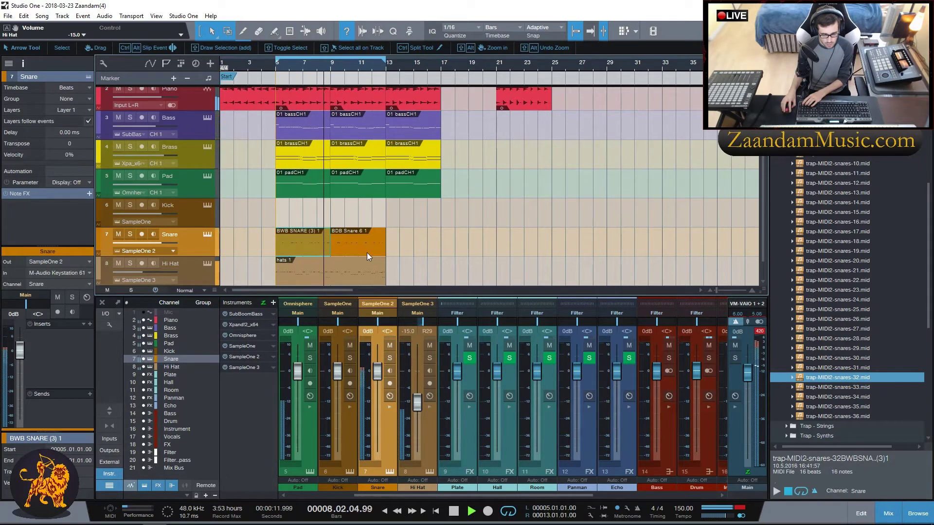
key("Up")
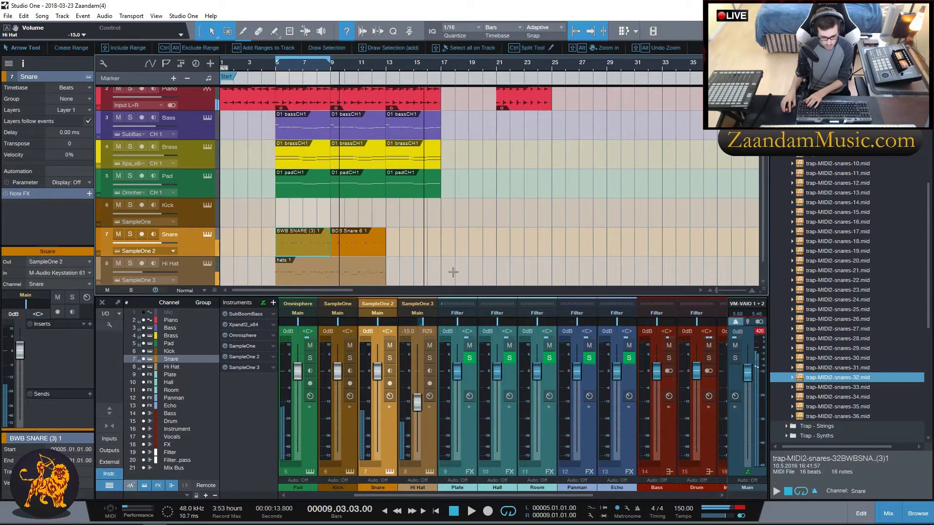
left_click(372, 247)
key("Delete")
Try trap-MIDI2-snares-31.mid and trap-MIDI2-snares-30.mid in turn at bar 9 on the Snare track, deleting each clip.
left_click_drag(851, 370, 349, 239)
key("Delete")
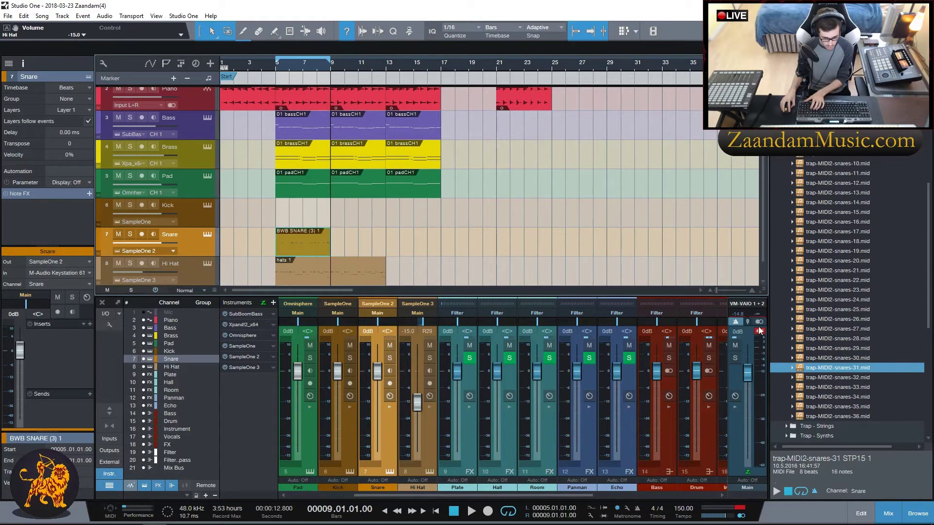
left_click_drag(843, 358, 348, 248)
key("Delete")
Audition trap-MIDI2-snares-26.mid looped from bar 9 on the Snare track, then undo its placement.
left_click_drag(839, 348, 731, 352)
left_click_drag(850, 339, 352, 237)
key("space")
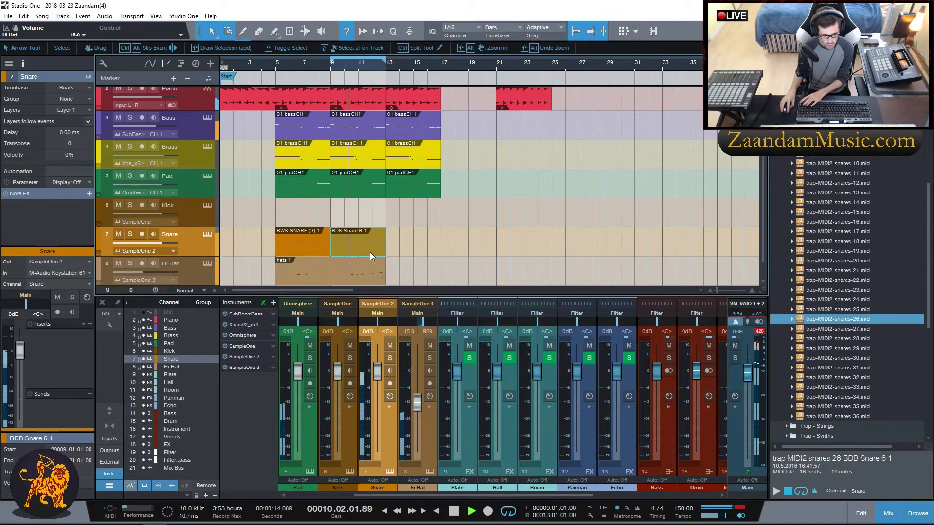
key("ctrl+z")
key("space")
Loop trap-MIDI2-snares-25.mid over bars 9 to 13 on the Snare track, then replace it with trap-MIDI2-snares-03.mid.
left_click_drag(848, 310, 351, 243)
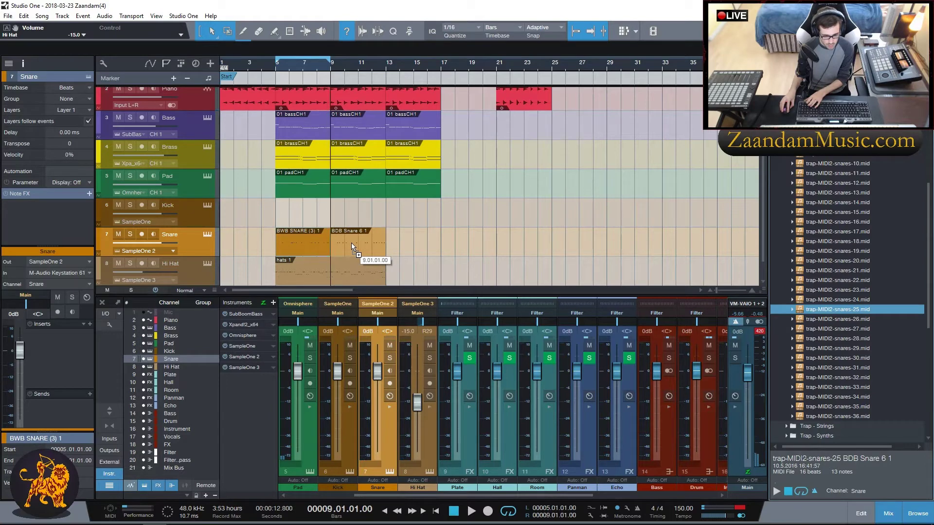
key("p")
key("space")
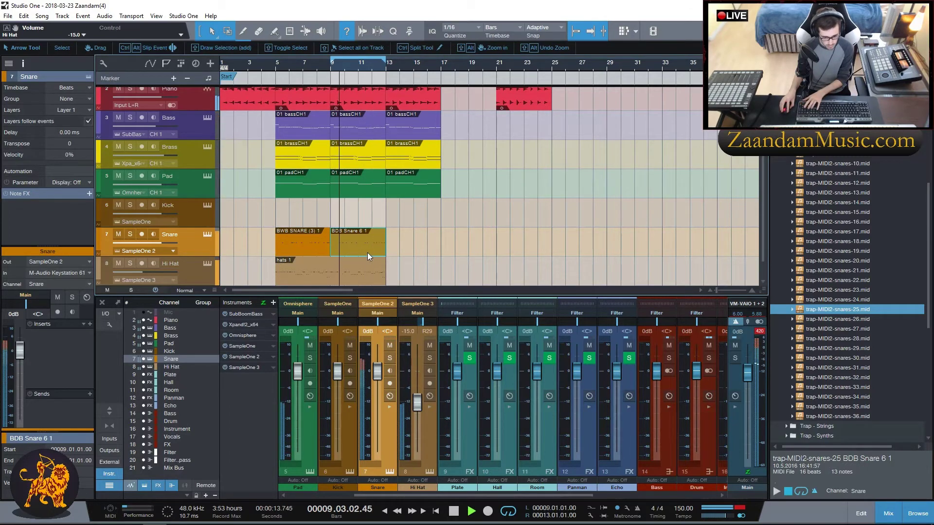
key("Delete")
scroll(843, 268, "up", 3)
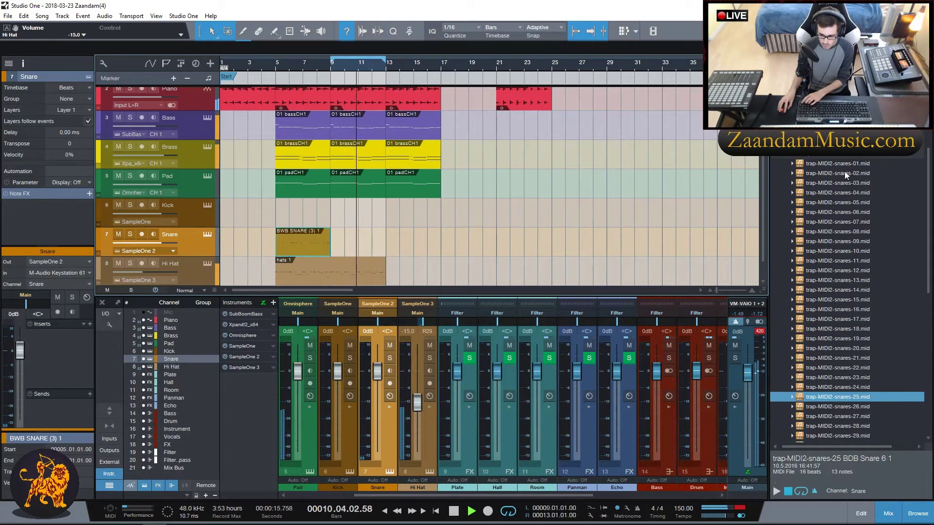
left_click(849, 183)
left_click_drag(849, 183, 350, 250)
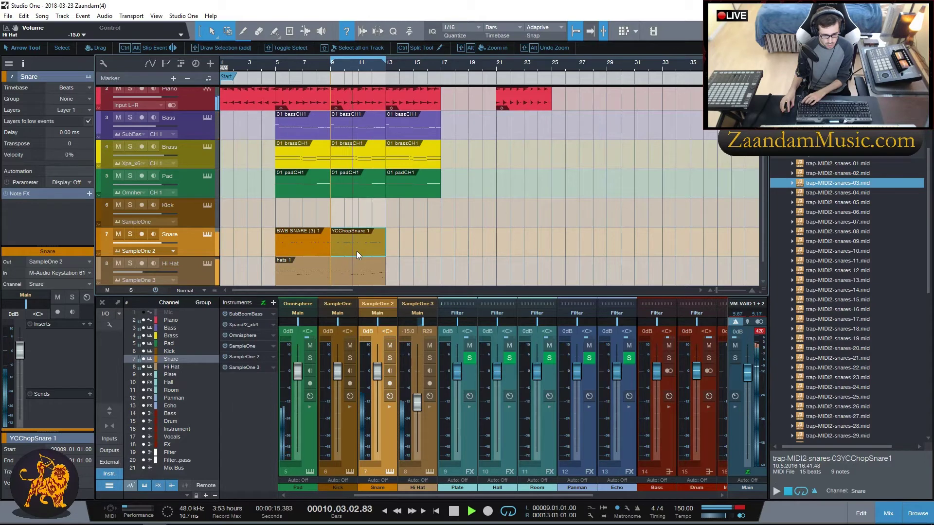
Change the Snare track's Sample One sound, auditioning NM - Broad Snare, NM - Flake Snare and NM - Paint Snare and advancing to the following sample.
left_click(207, 235)
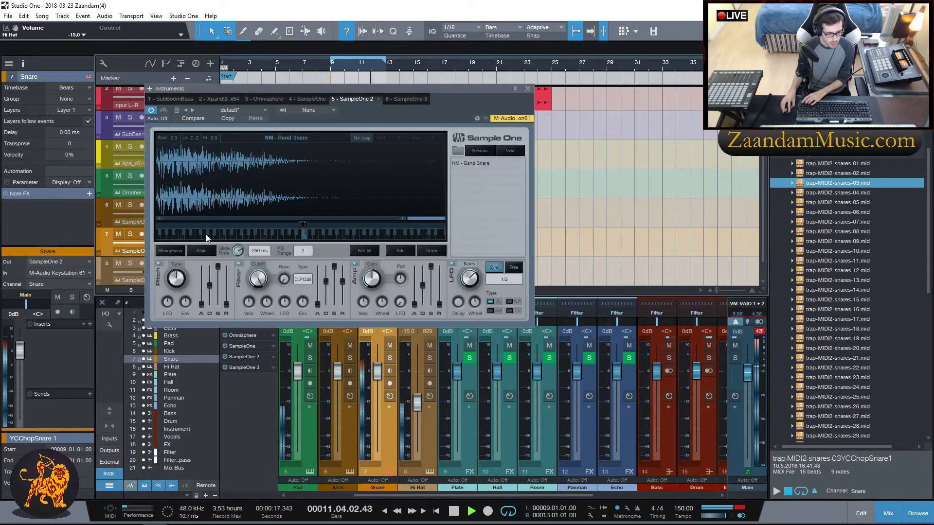
left_click(510, 151)
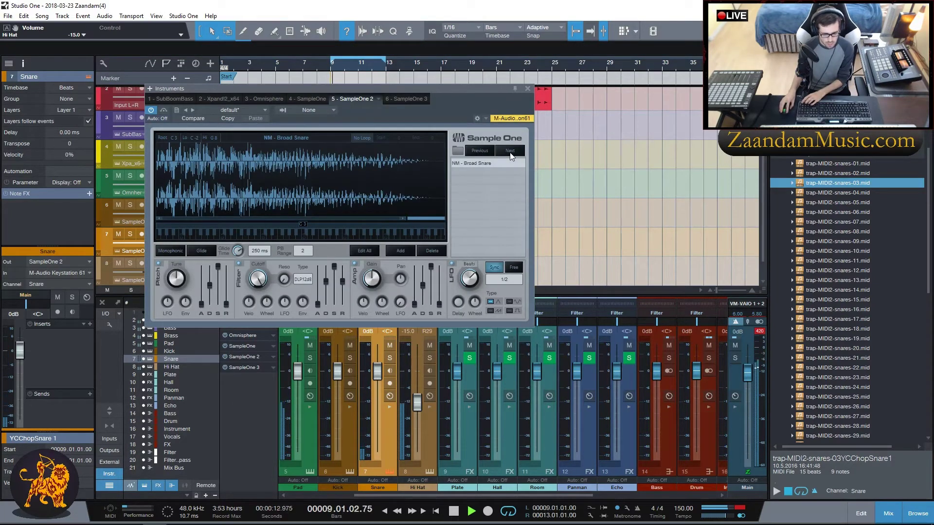
left_click(510, 152)
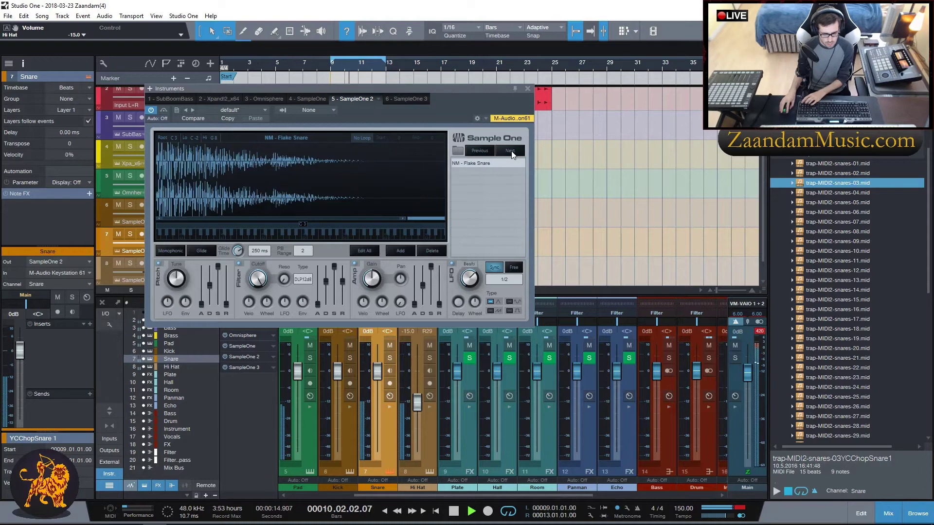
left_click(510, 152)
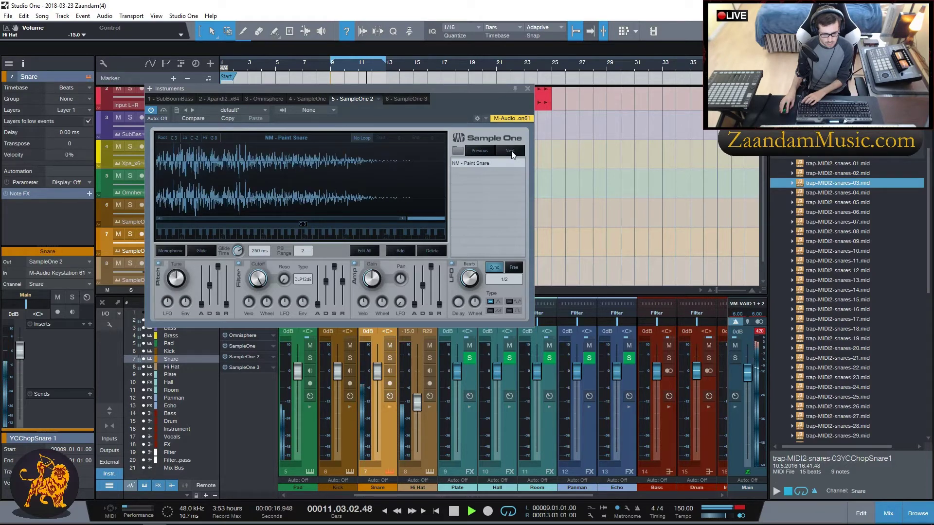
left_click(509, 151)
left_click(527, 89)
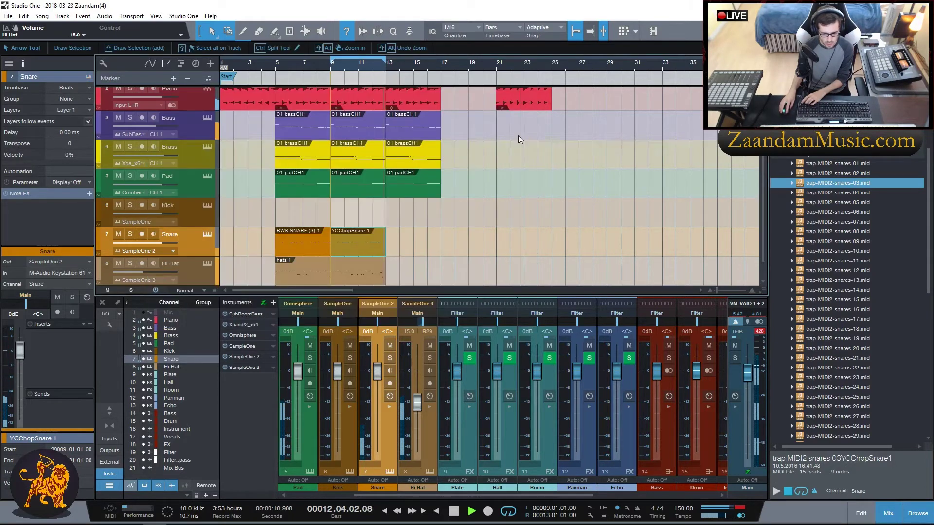
Extend the loop back to bar 5 and place trap-MIDI2-kicks-01.mid from the Hex Loops bundle at bar 5 on the Kick track.
left_click_drag(333, 78, 277, 78)
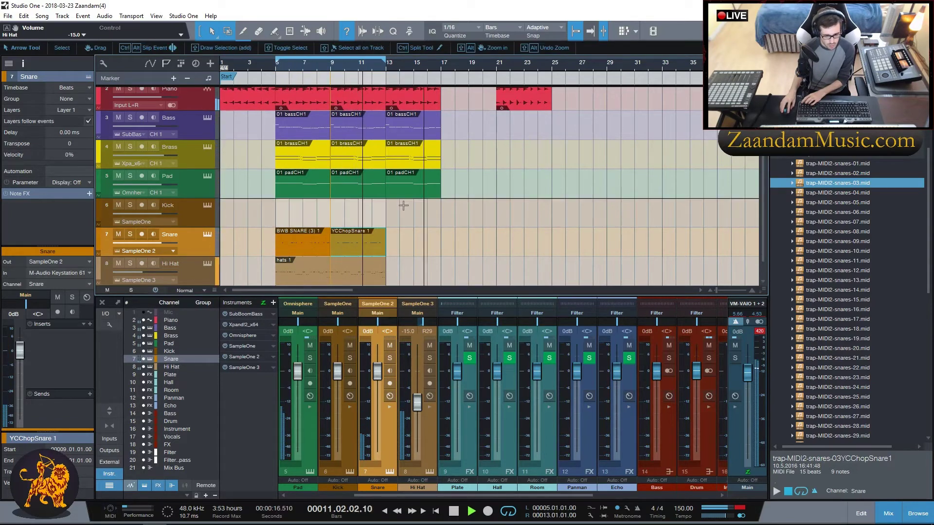
scroll(373, 230, "down", 1)
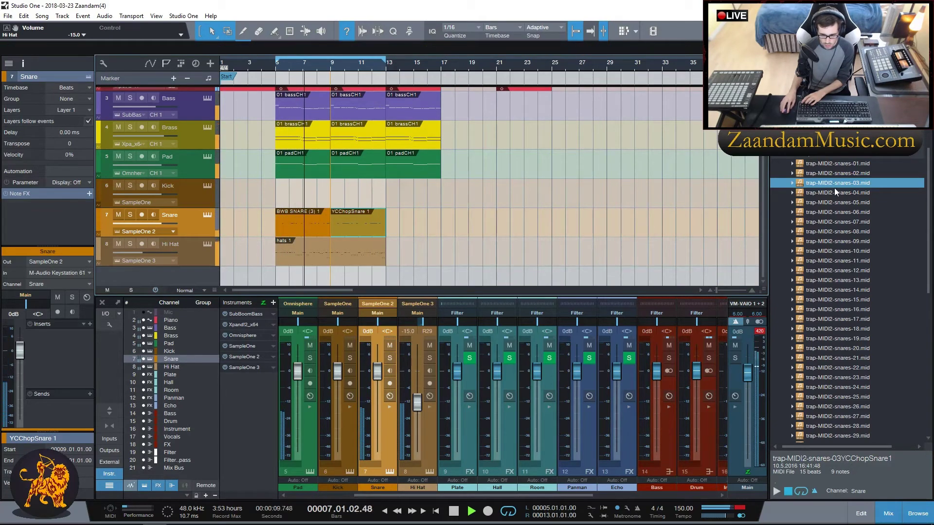
left_click(791, 155)
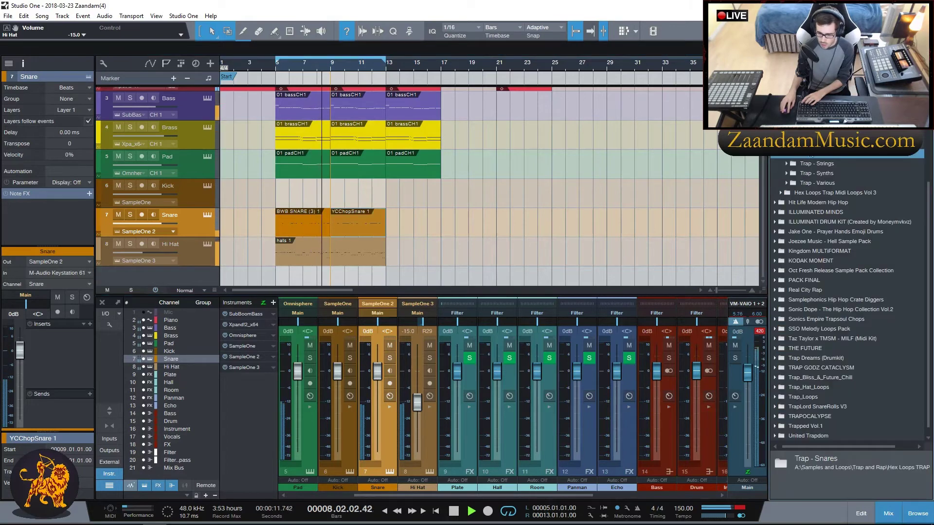
scroll(846, 219, "up", 6)
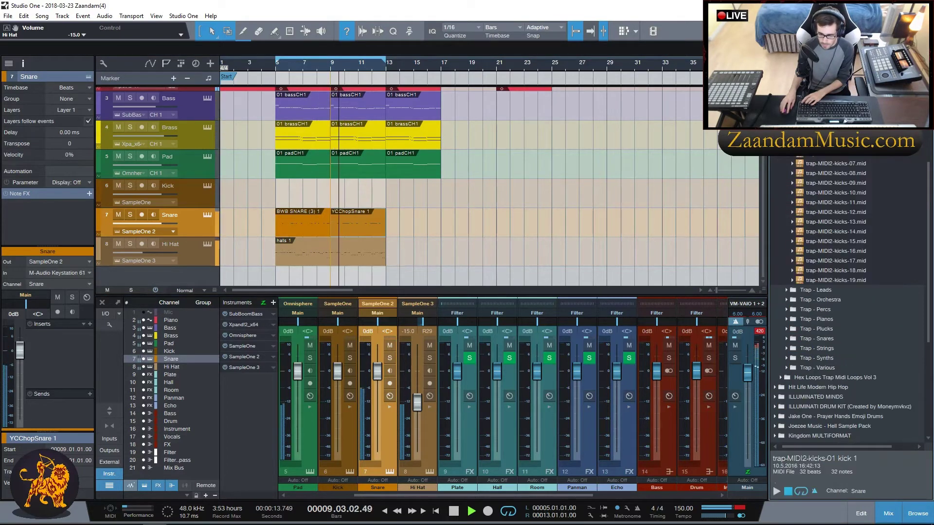
left_click_drag(827, 105, 295, 197)
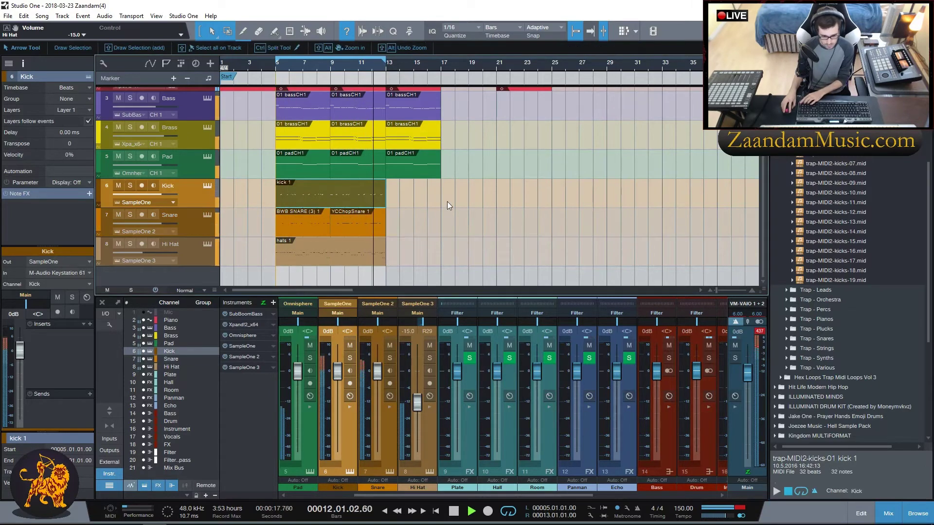
Swap the Kick track's Sample One sound for NM - OsmosisJones Kick, auditioning NM - Dior Kick and NM - MickeyMouse Kick first.
left_click(208, 186)
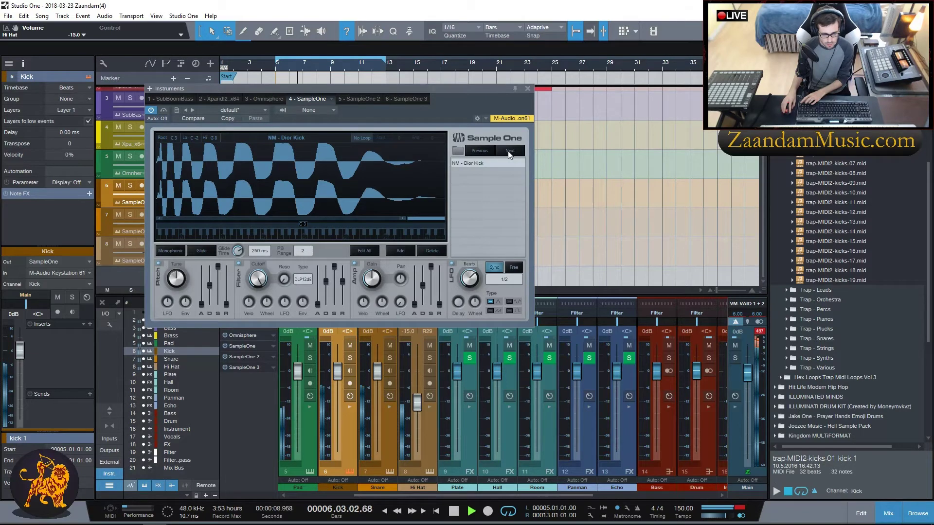
left_click(510, 151)
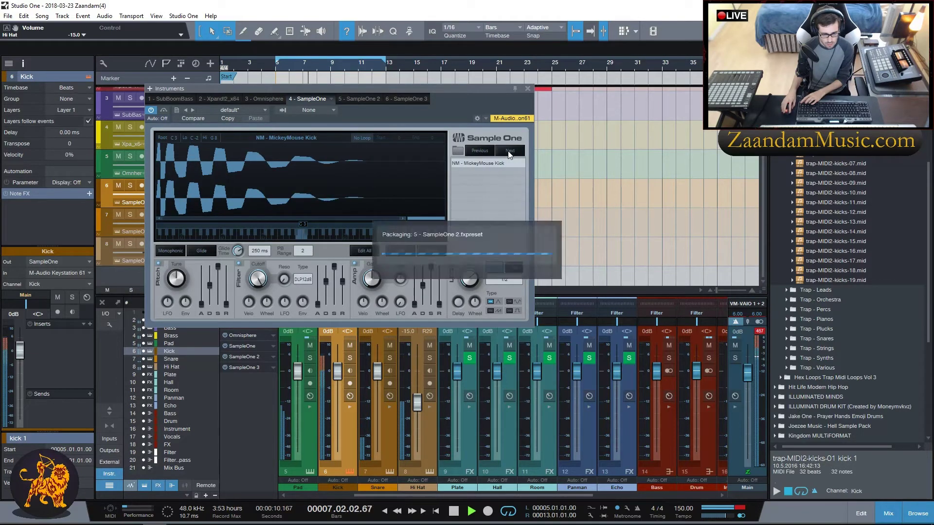
left_click(509, 151)
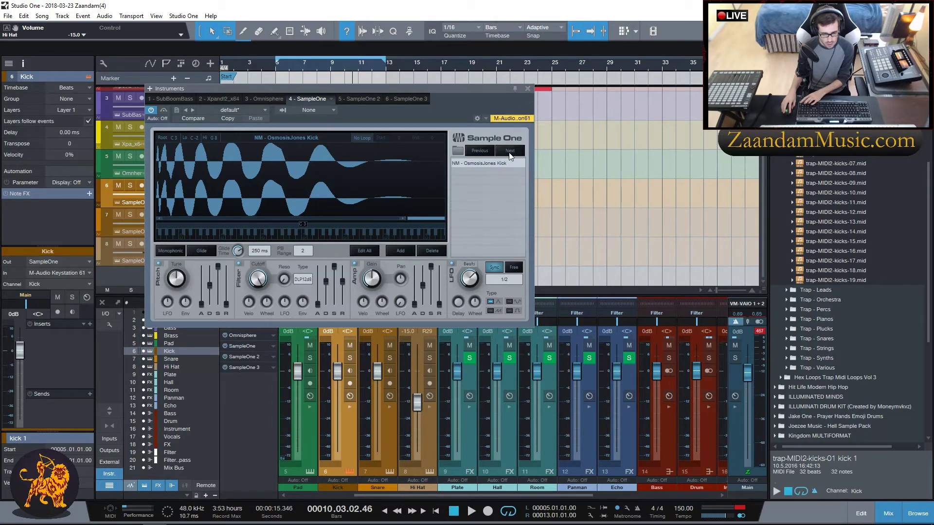
Close the Kick's Sample One and play the loop from bar 5, soloing the Kick track to hear the new sample.
left_click(527, 89)
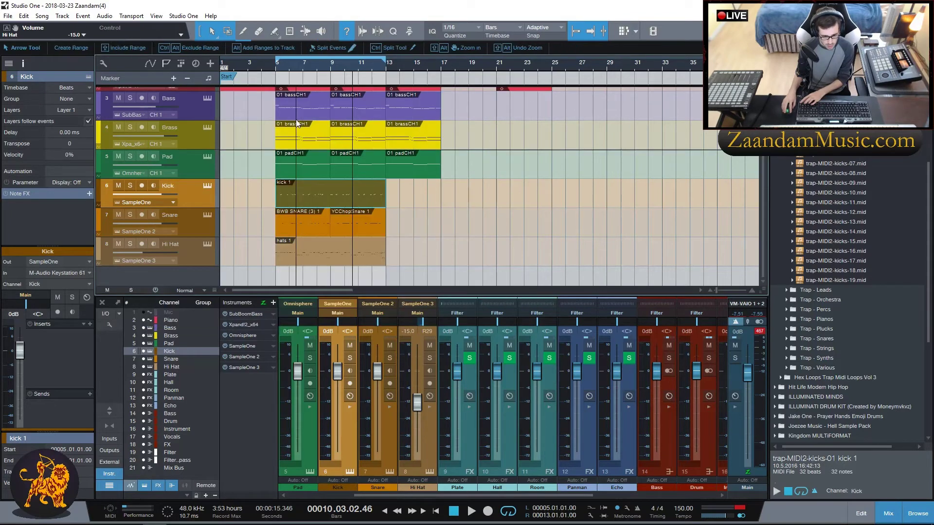
key("space")
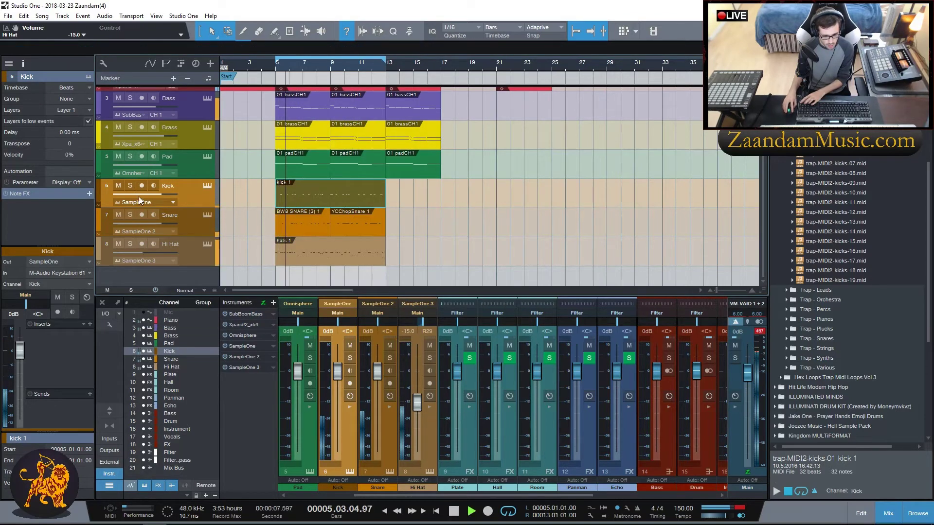
left_click(130, 186)
left_click(130, 187)
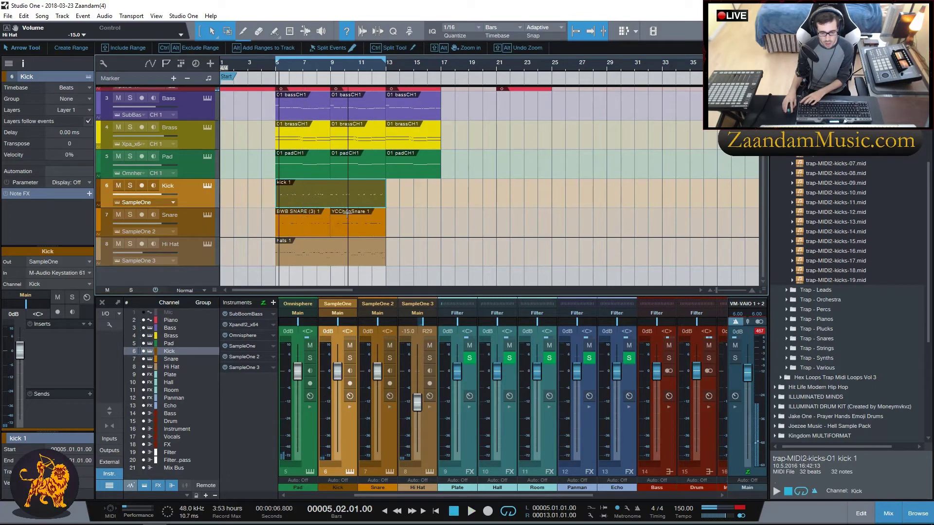
key("space")
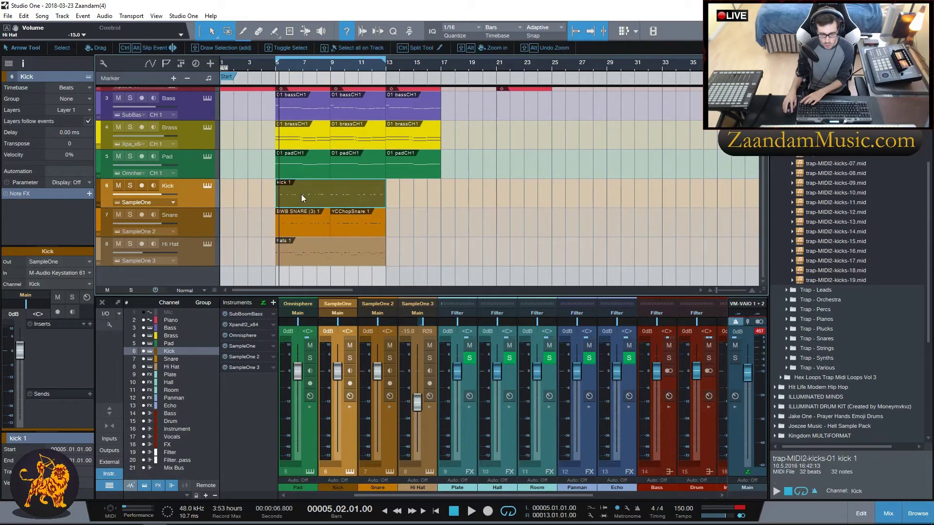
Add another SampleOne instrument track below Hi Hat and load NM - Denim Kick from the Nick Mira - Contra drum kit into it.
left_click(802, 63)
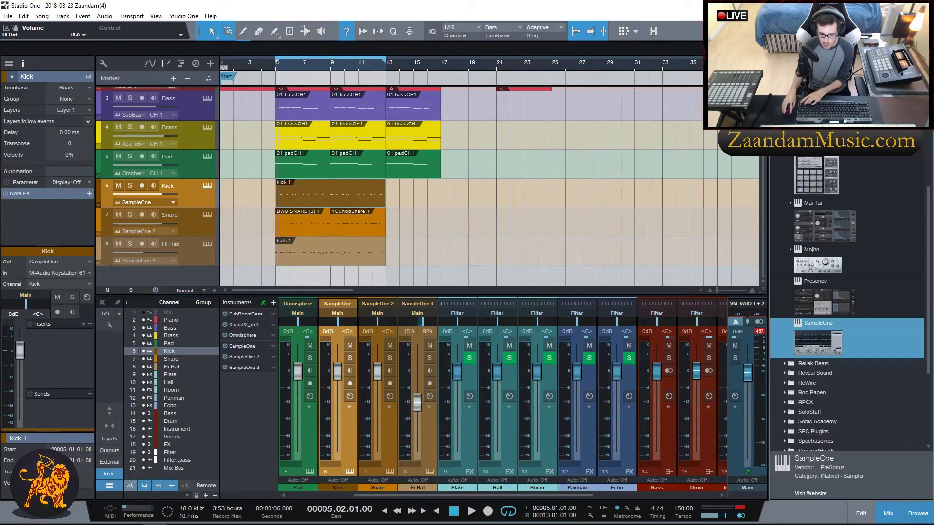
left_click_drag(859, 334, 182, 282)
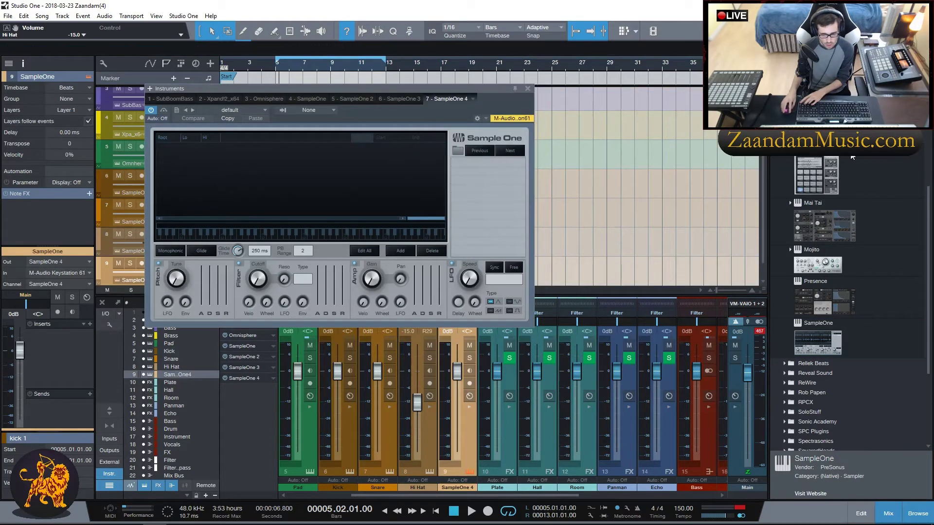
left_click(810, 63)
left_click(865, 63)
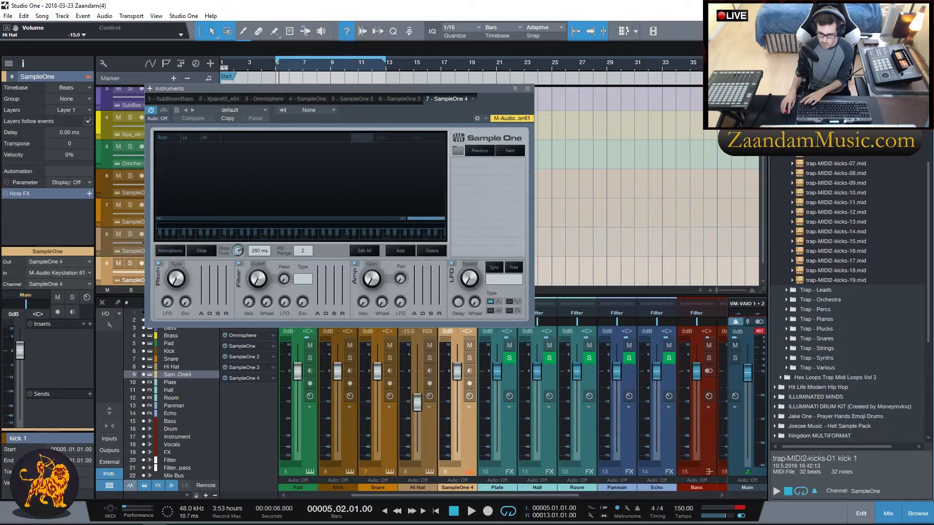
left_click(833, 77)
left_click(846, 77)
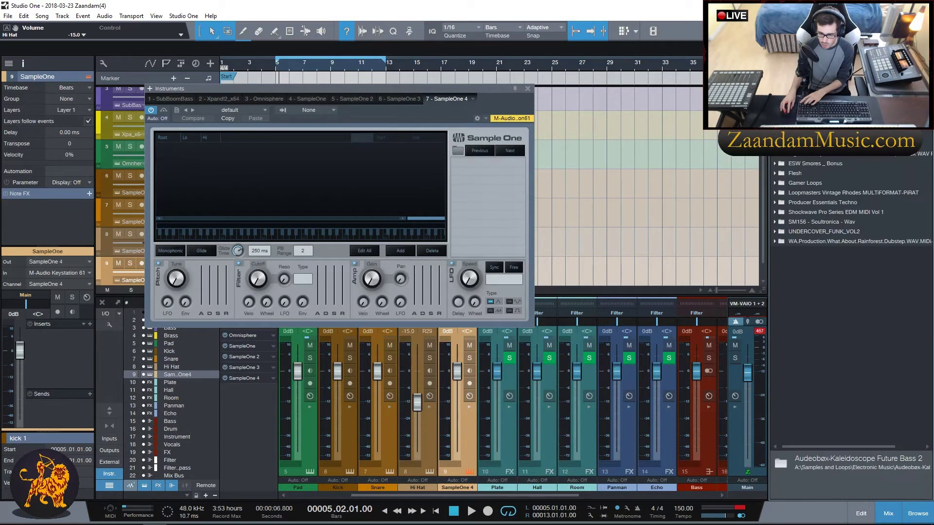
left_click(864, 77)
left_click(880, 76)
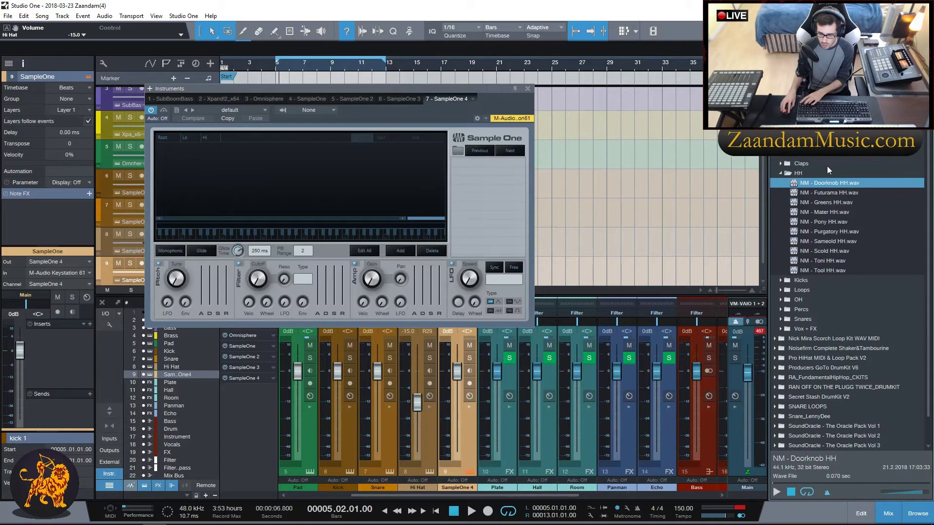
double_click(790, 173)
double_click(809, 184)
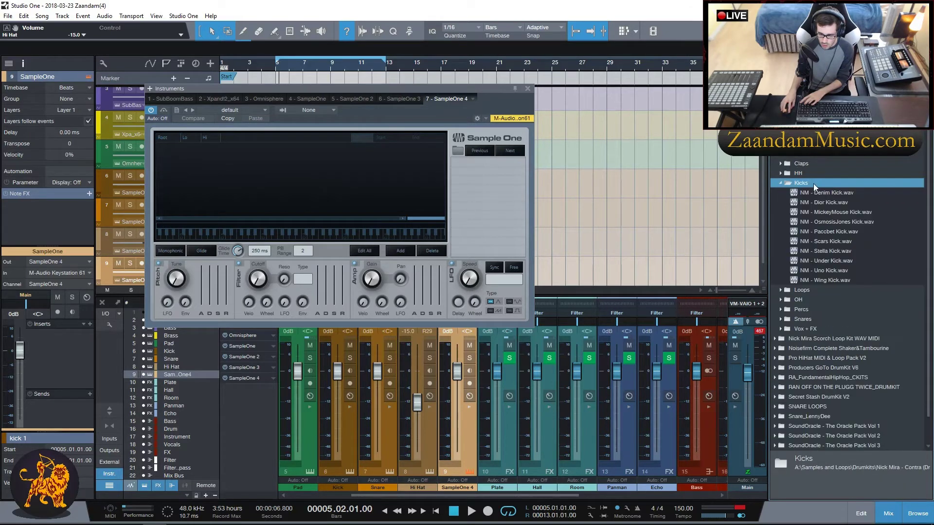
left_click_drag(833, 193, 363, 185)
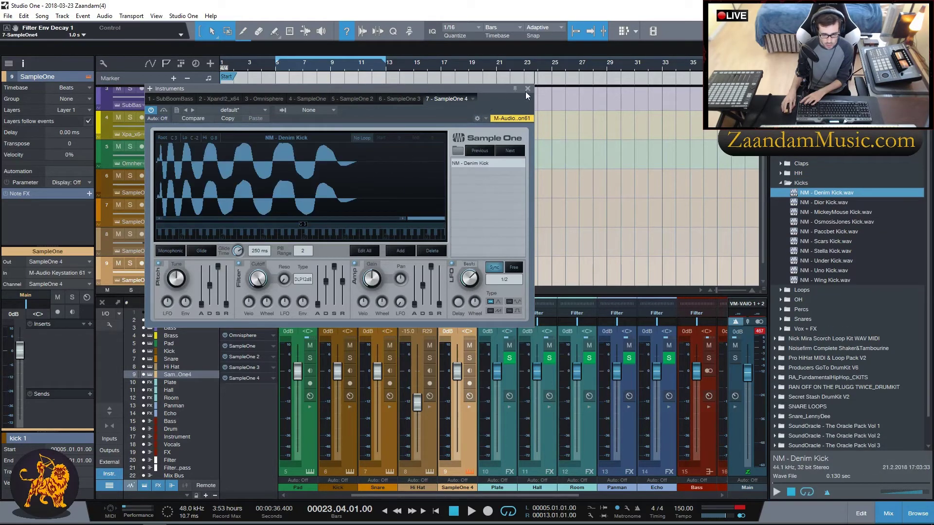
left_click(527, 89)
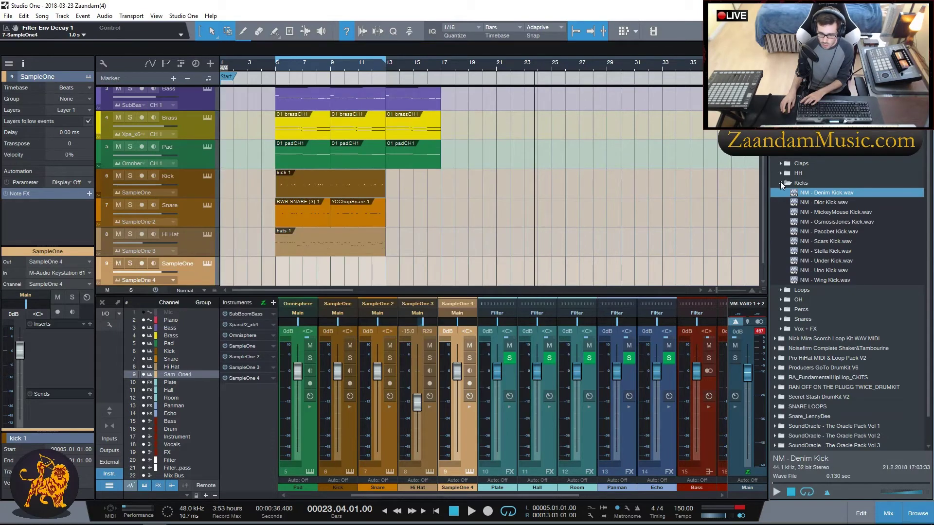
Collapse the Kicks and Nick Mira - Contra folders, return the browser to its home page and hide it.
left_click(781, 185)
left_click(775, 145)
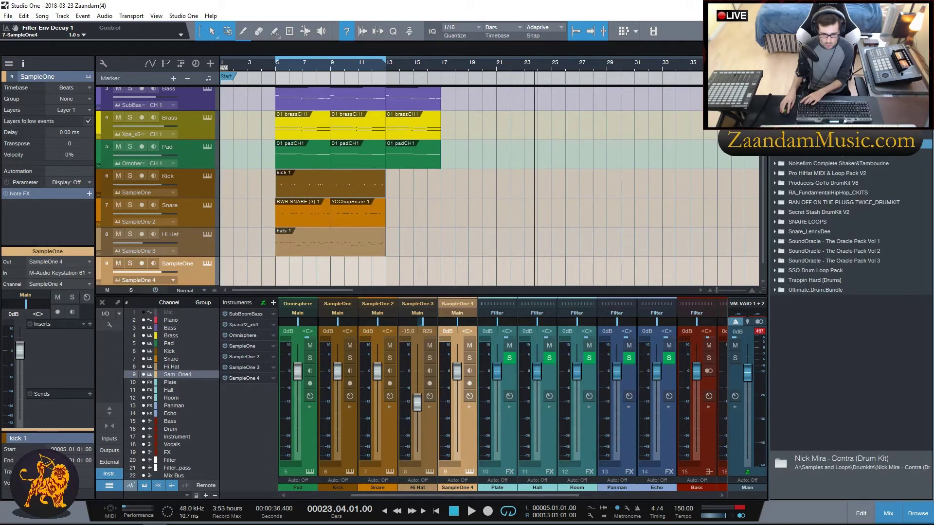
left_click(779, 63)
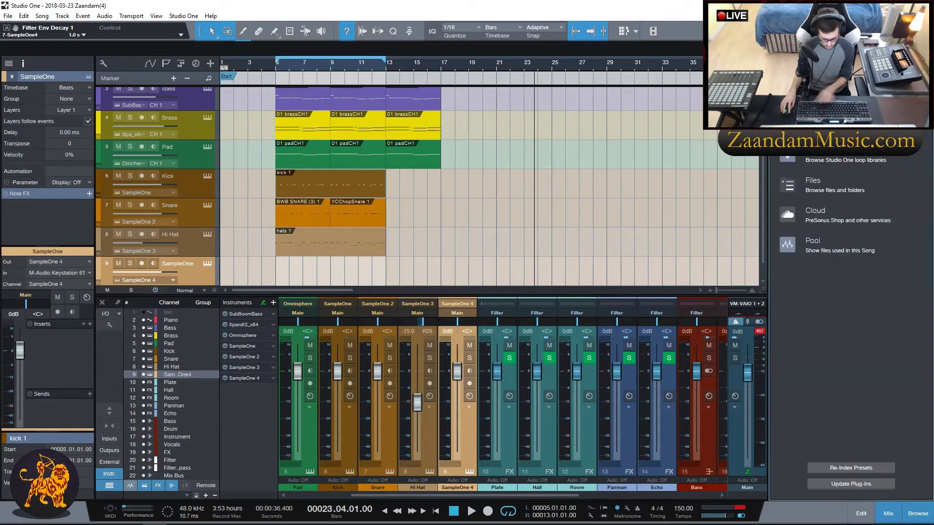
key("F5")
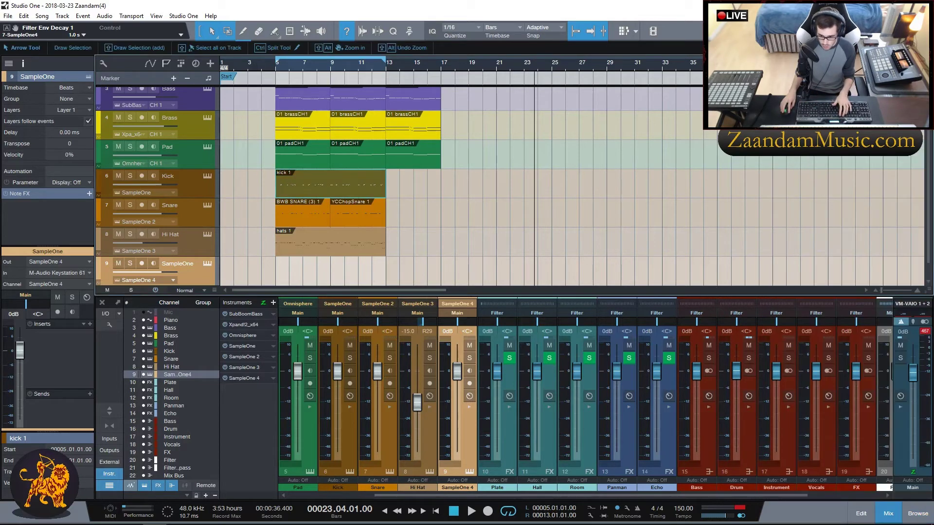
Insert FabFilter Pro-Q 2 on the Kick channel and add a Low Cut band at about 48 Hz.
left_click(195, 191)
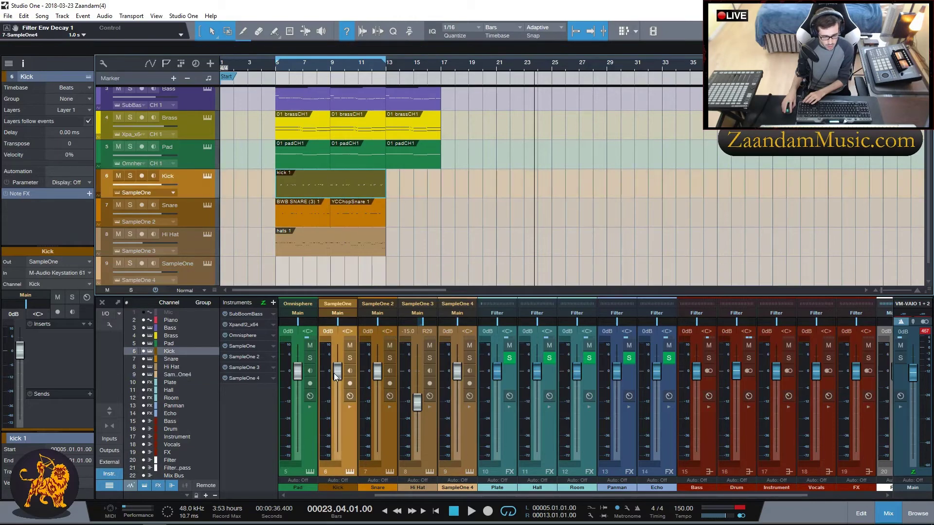
left_click(90, 324)
left_click(141, 106)
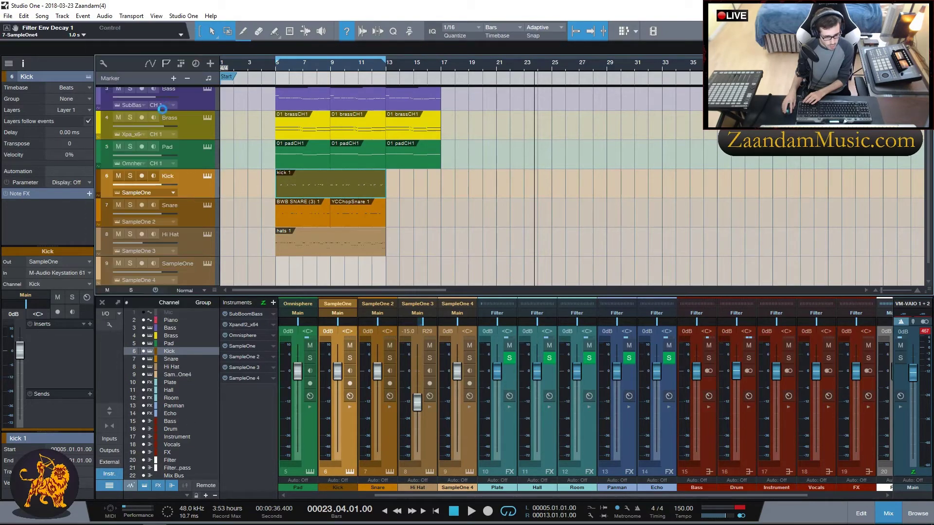
left_click_drag(484, 127, 329, 73)
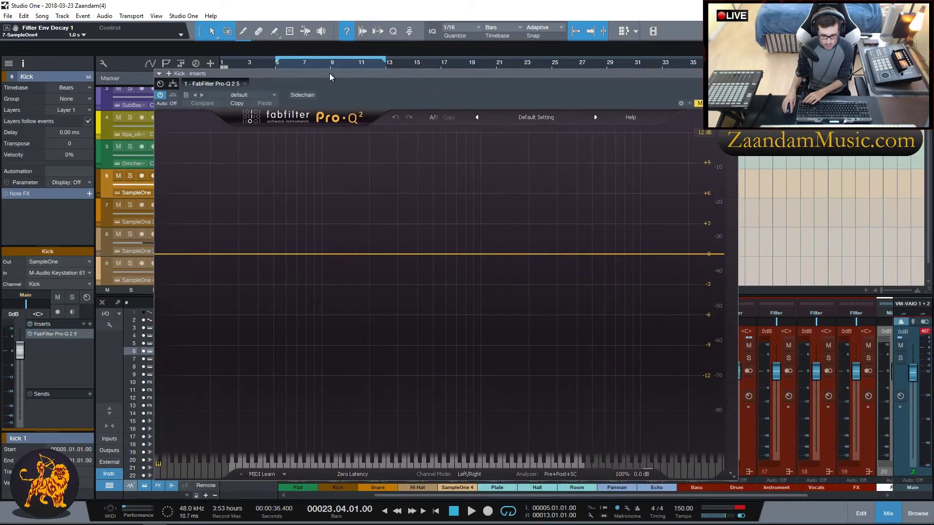
left_click_drag(305, 256, 271, 309)
left_click(187, 421)
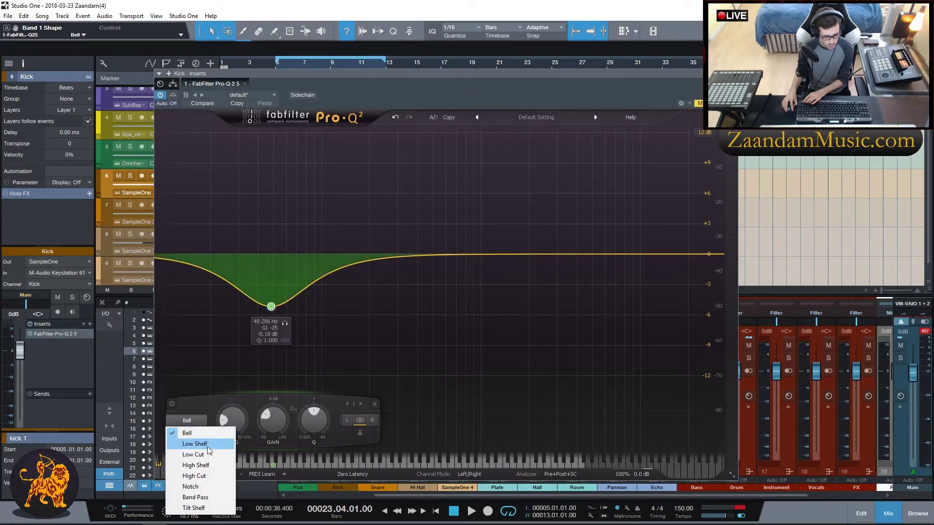
left_click(206, 436)
With the Kick soloed and playing, set its low cut to 24 dB/oct at about 205 Hz, ending with the EQ closed and the track unsoloed.
left_click(72, 298)
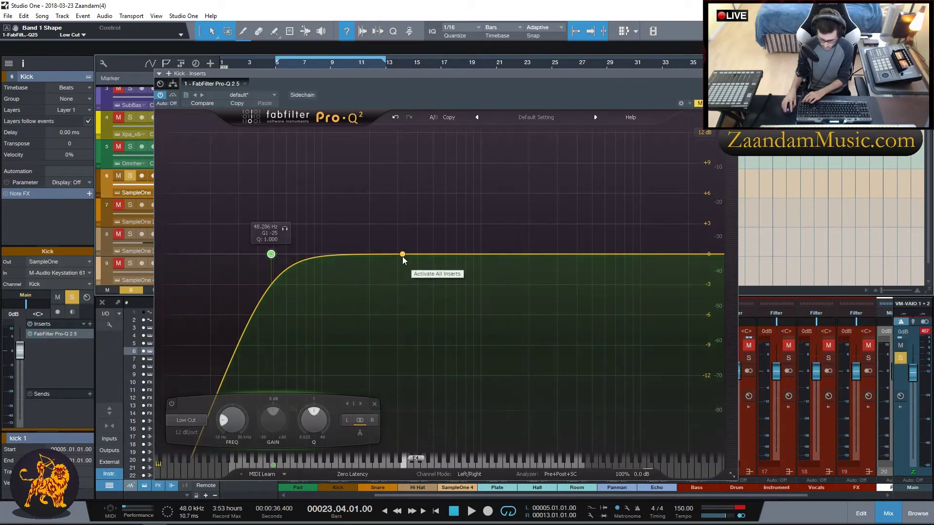
key("space")
left_click_drag(271, 253, 383, 254)
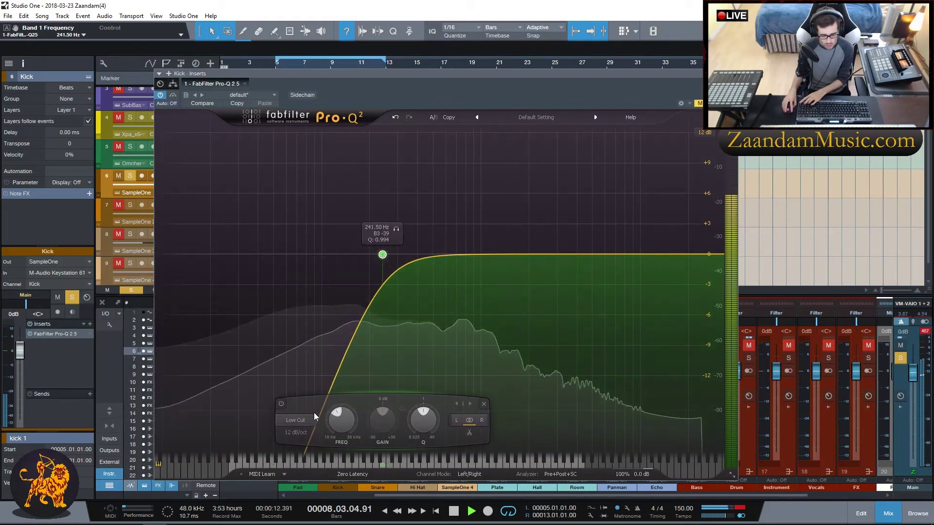
left_click(296, 433)
left_click(323, 380)
key("space")
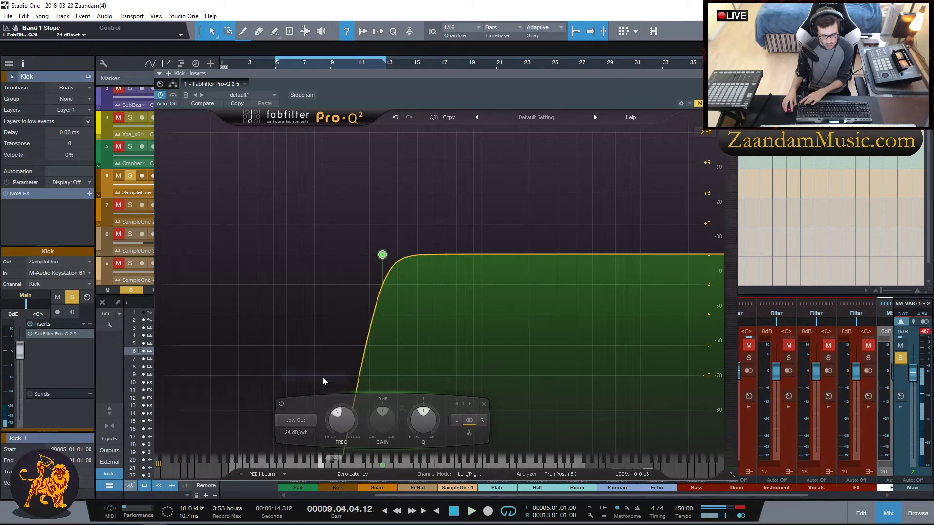
key("space")
mouse_move(383, 255)
left_mouse_down()
mouse_move(392, 256)
mouse_move(371, 255)
left_mouse_up()
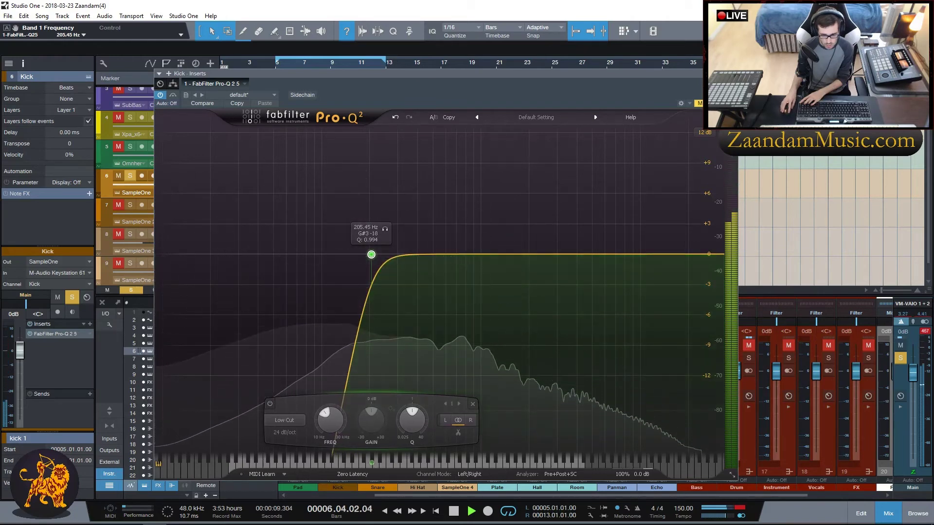
left_click(733, 74)
key("space")
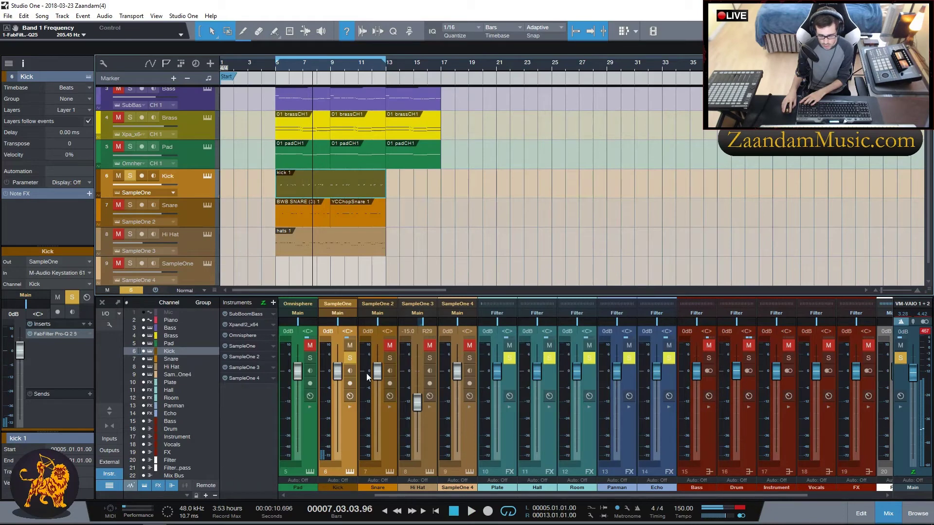
left_click(350, 358)
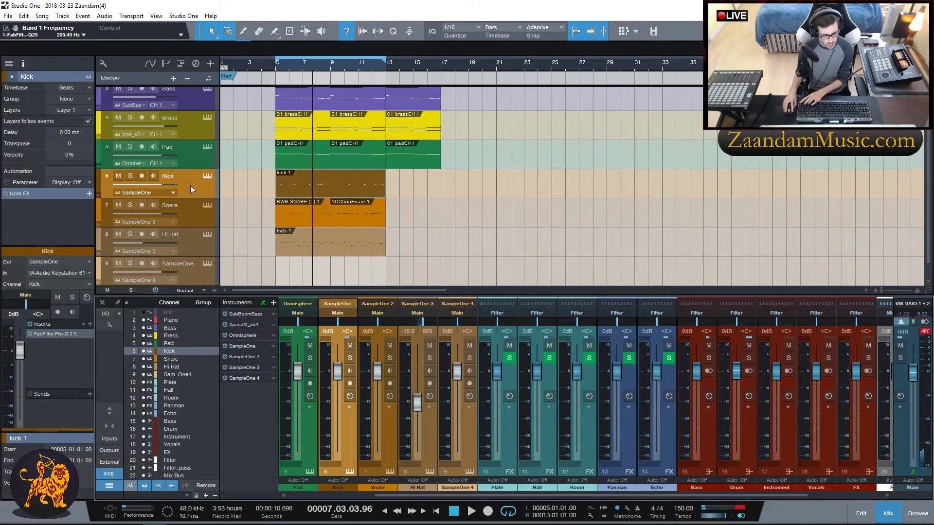
Rename the new SampleOne track Kick low, color it dark brown and move it directly below the Kick track.
left_click(188, 271)
type("L")
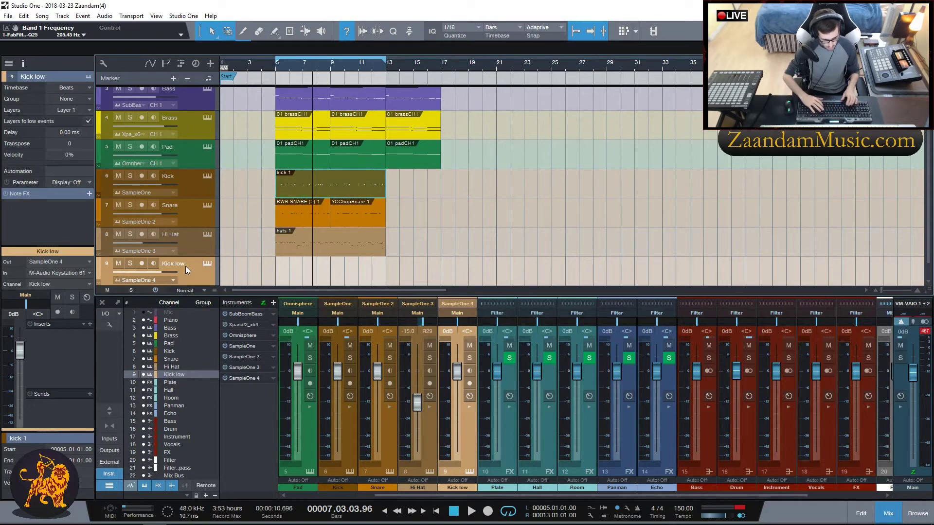
left_click(95, 271)
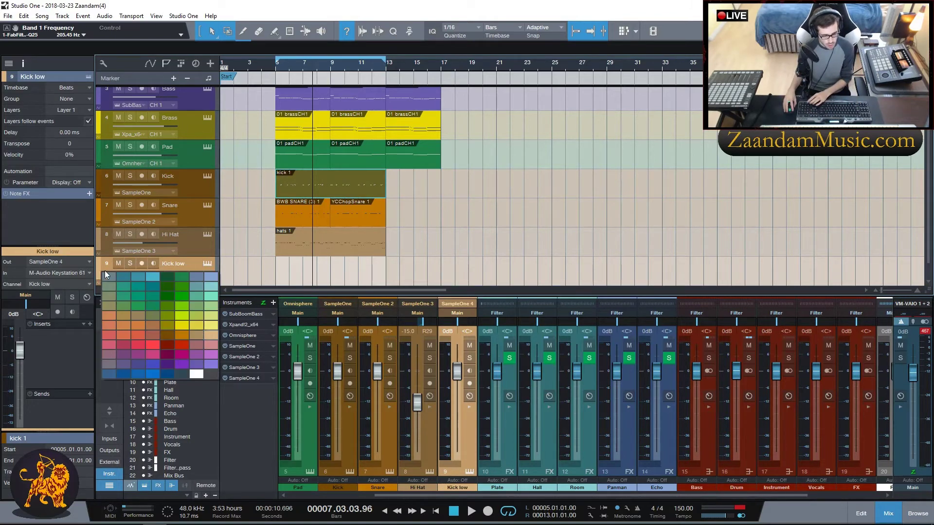
left_click(167, 329)
left_click_drag(198, 275, 193, 201)
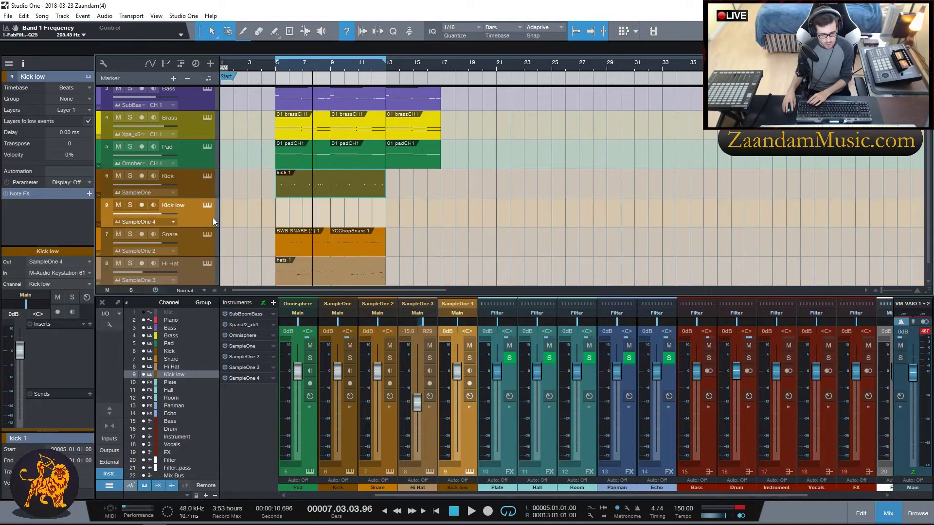
Duplicate the kick 1 clip onto the Kick low track at bar 5 and play both kick tracks soloed together.
left_click(316, 188)
key("d")
left_click_drag(434, 193, 323, 220)
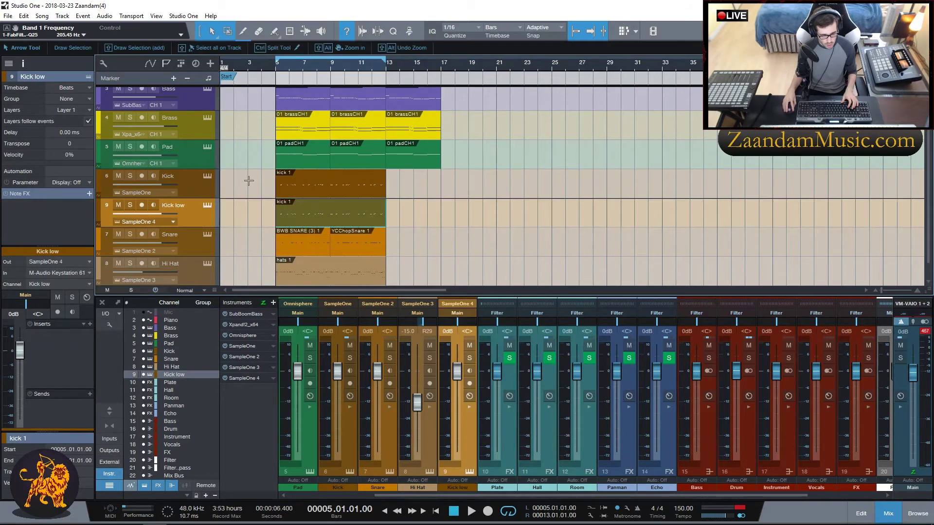
left_click(133, 177)
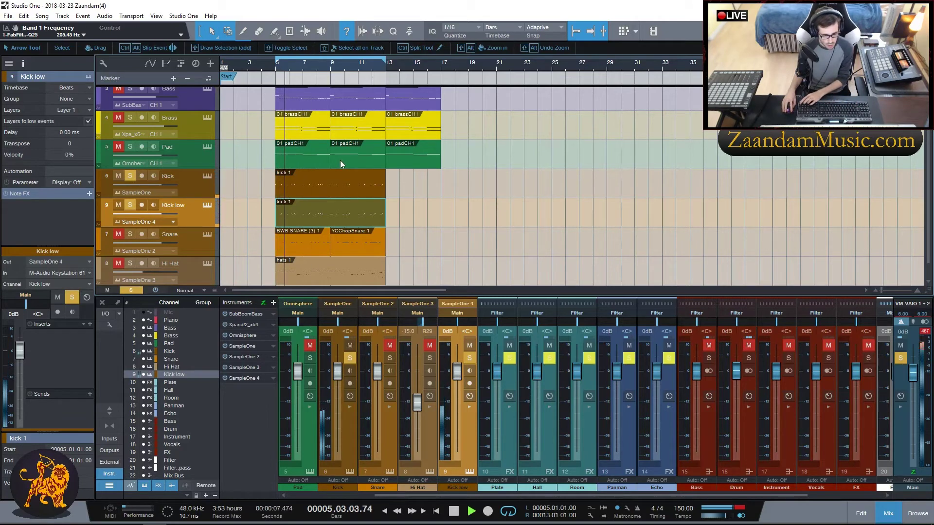
key("space")
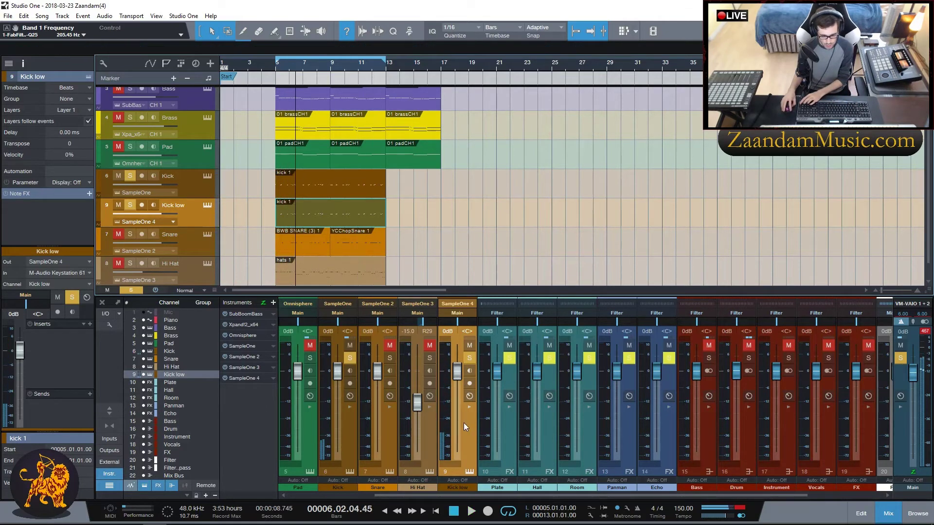
Insert FabFilter Pro-Q 2 on the Kick low channel and add a High Cut band with a 24 dB/oct slope.
left_click(466, 440)
left_click(90, 324)
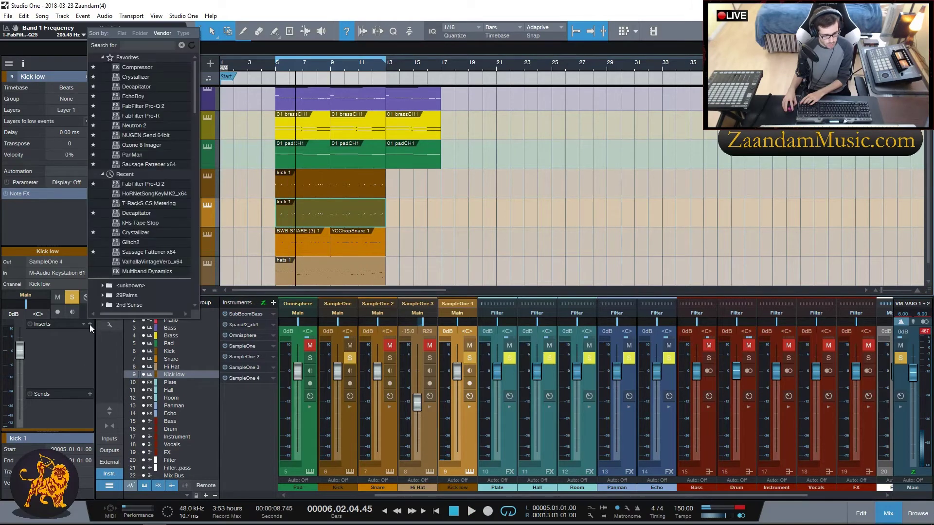
left_click(141, 105)
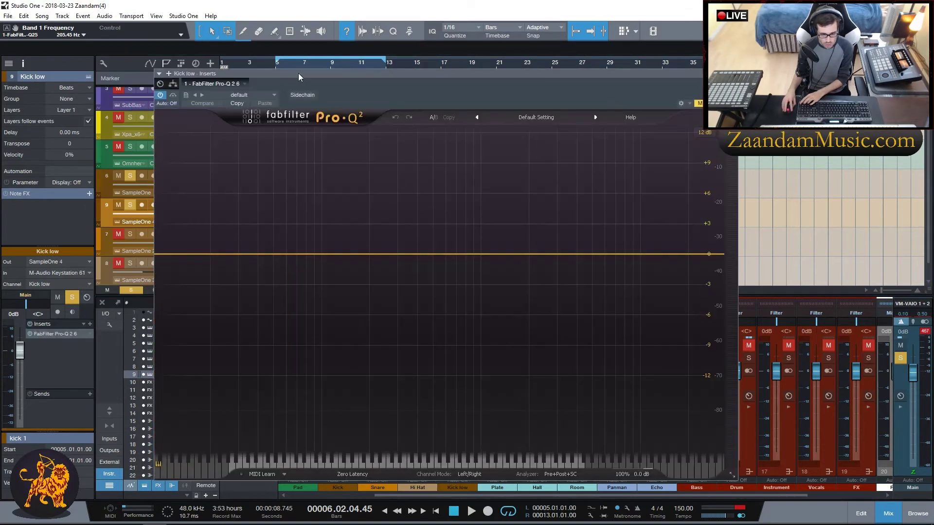
left_click_drag(299, 75, 346, 70)
left_click_drag(651, 251, 623, 296)
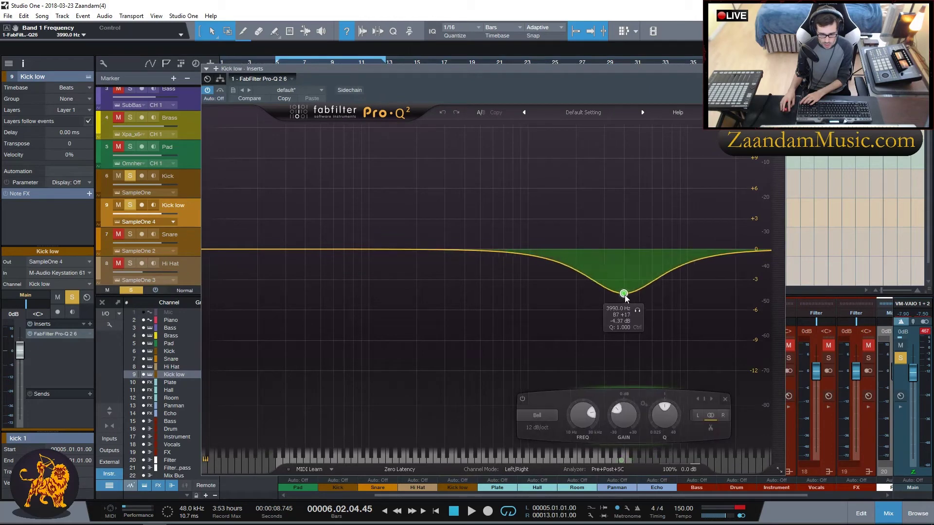
left_click(537, 415)
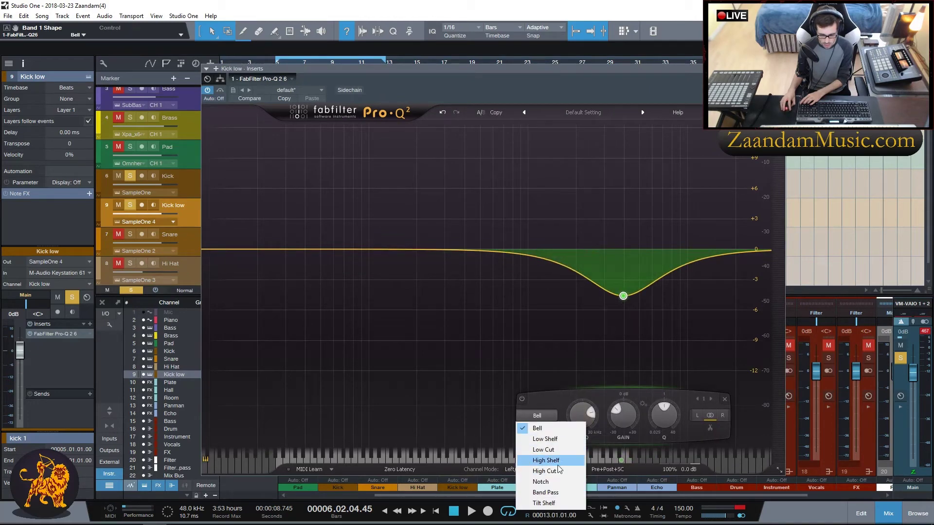
left_click(562, 470)
left_click(537, 430)
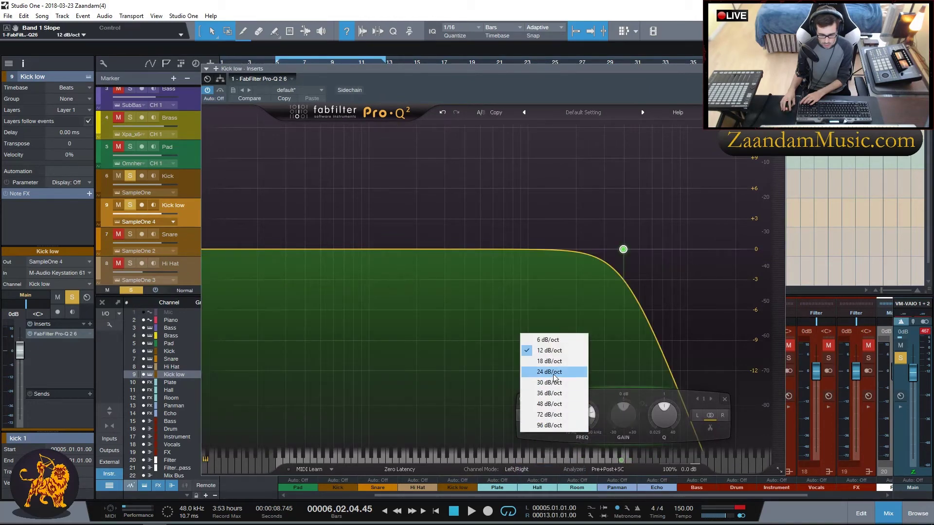
left_click(542, 372)
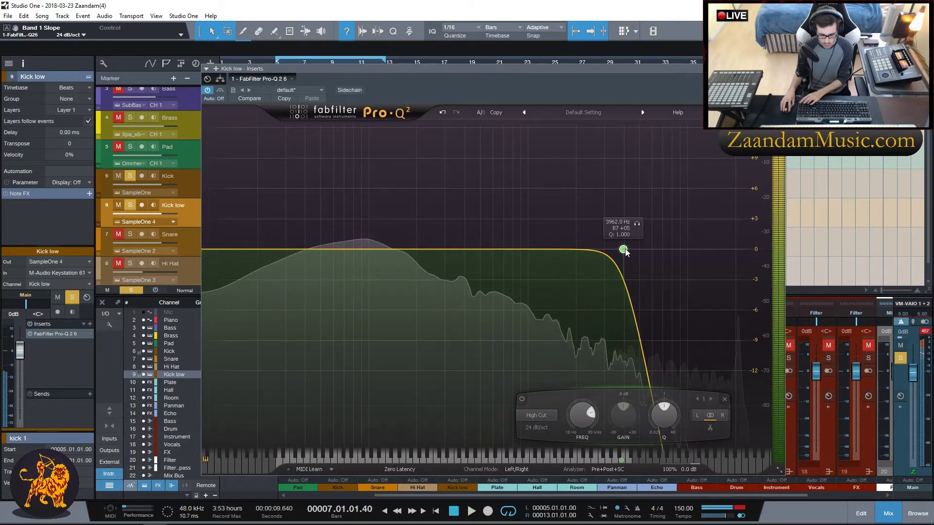
During playback, set the Kick low high cut to 18 dB/oct at about 255 Hz and close the EQ.
left_click_drag(626, 250, 451, 248)
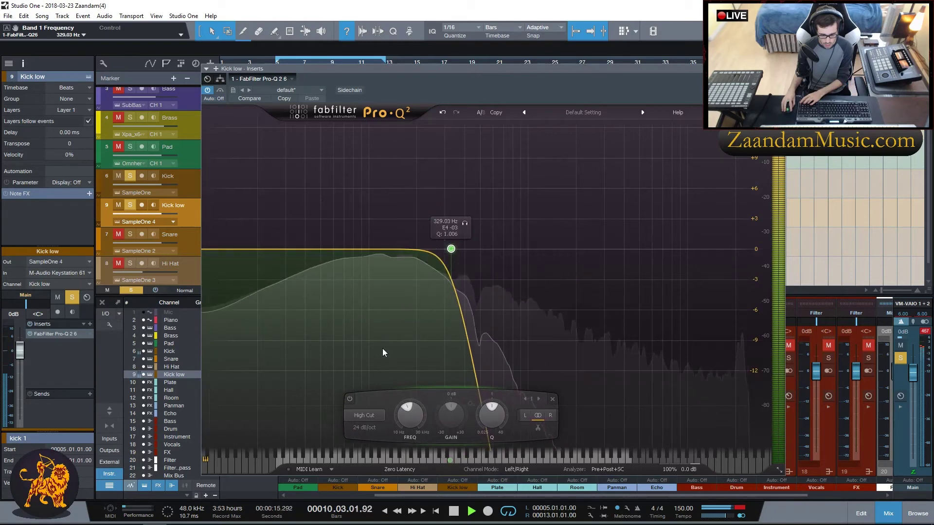
left_click(364, 427)
left_click(384, 361)
left_click_drag(450, 248, 432, 251)
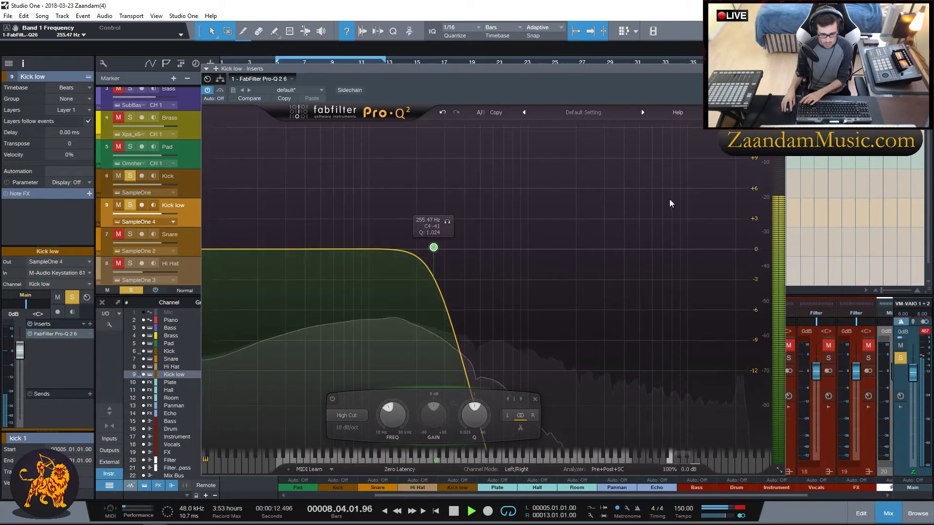
key("Escape")
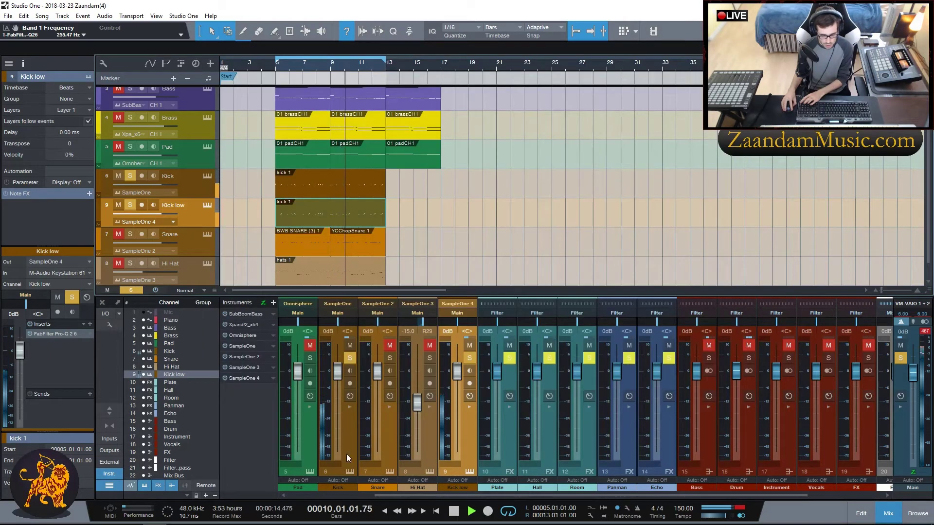
In the Kick channel's EQ, lower the low cut to about 76 Hz and add a flat bell band at about 128 Hz.
left_click(347, 427)
left_click(55, 335)
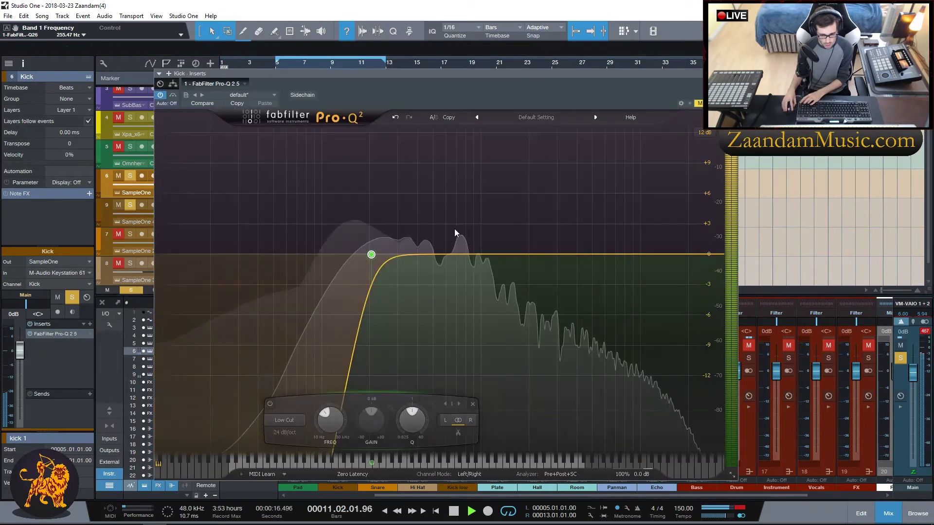
left_click_drag(387, 252, 302, 253)
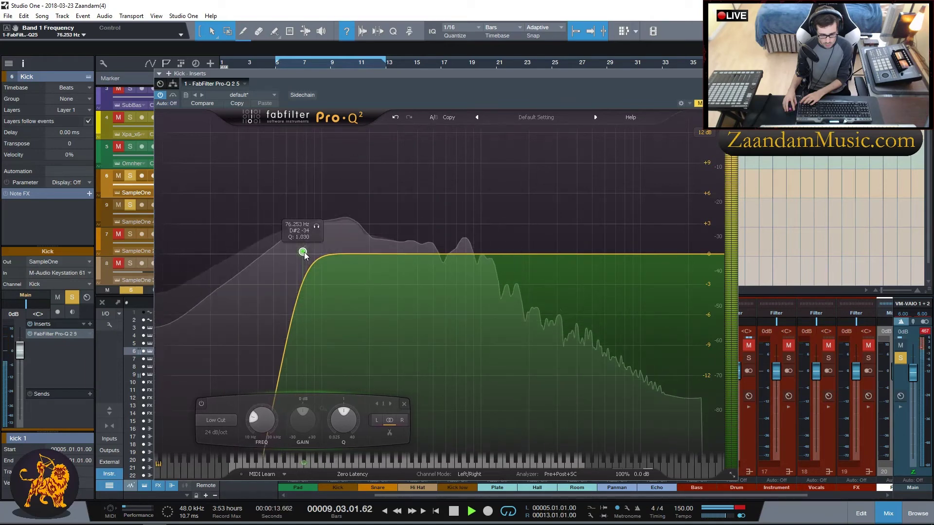
left_click_drag(306, 253, 387, 238)
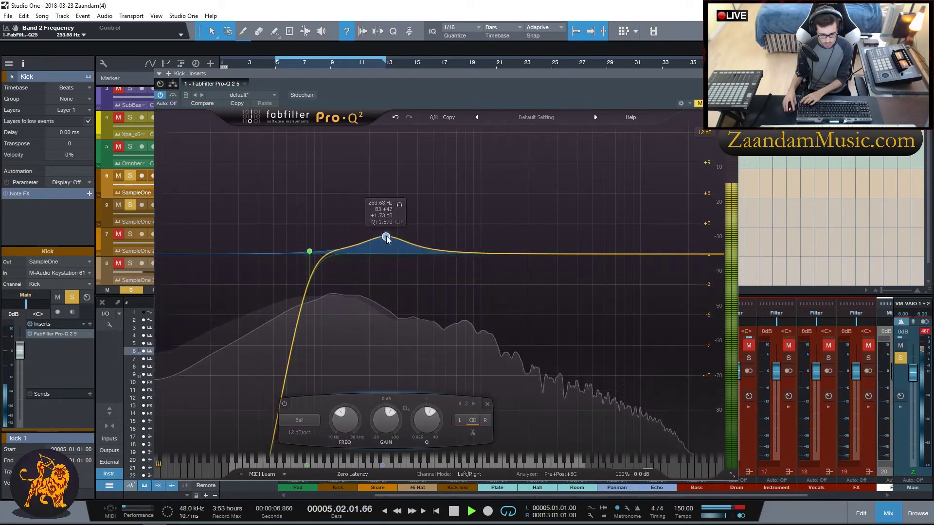
left_click_drag(357, 277, 338, 253)
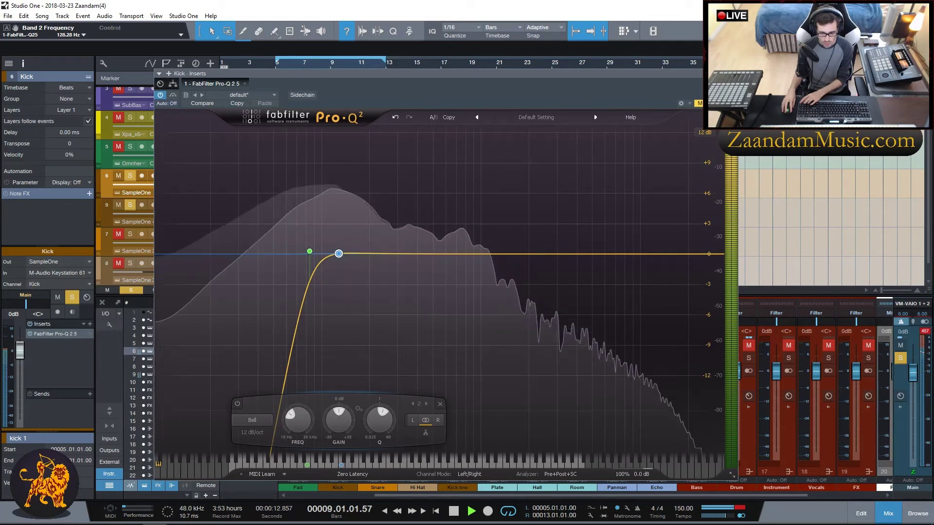
left_click(733, 74)
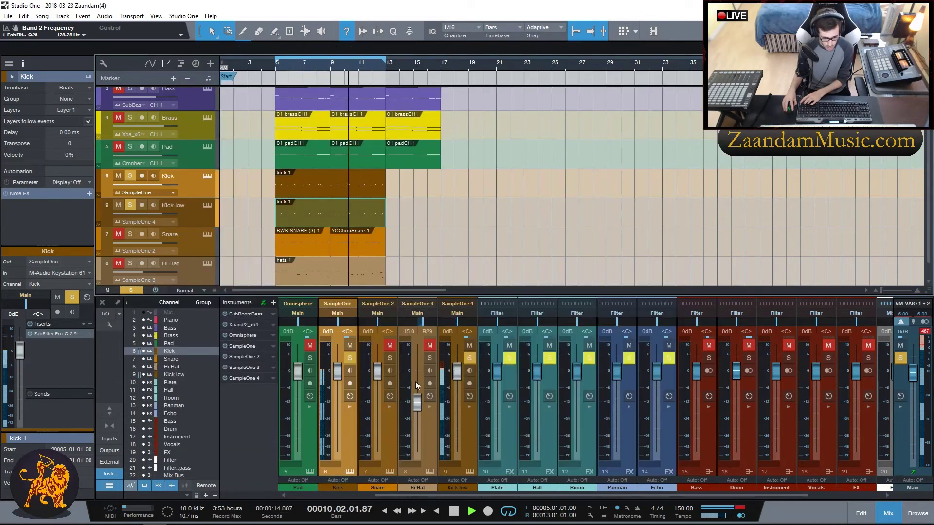
Unsolo the kicks and lower the faders to -6.5 dB for Kick, -7.6 dB for Kick low and -5.5 dB for Snare, ending with playback stopped.
left_click(349, 359)
left_click_drag(337, 372, 335, 396)
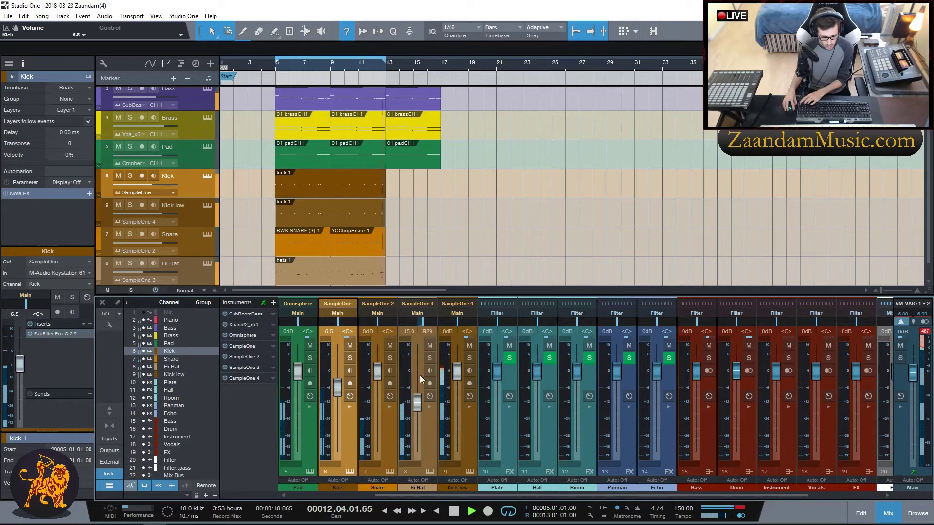
left_click_drag(457, 373, 455, 392)
left_click_drag(377, 372, 378, 386)
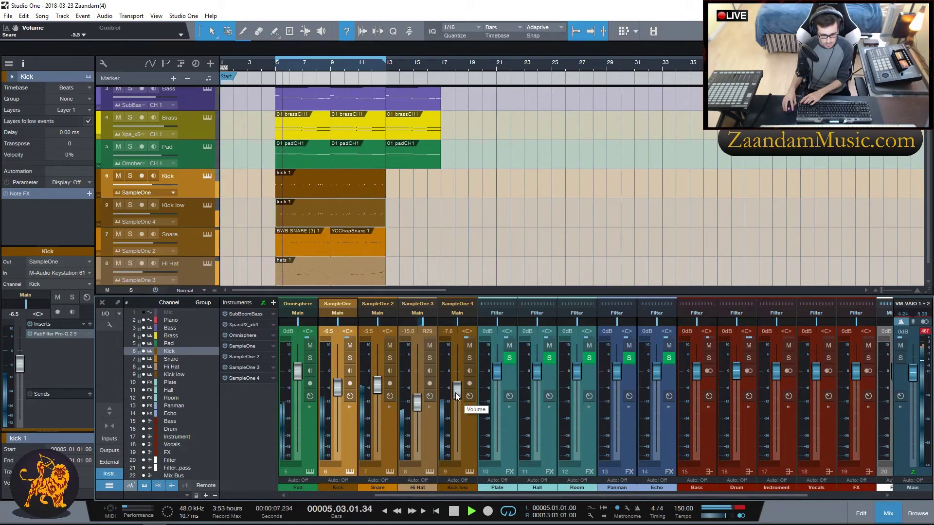
key("space")
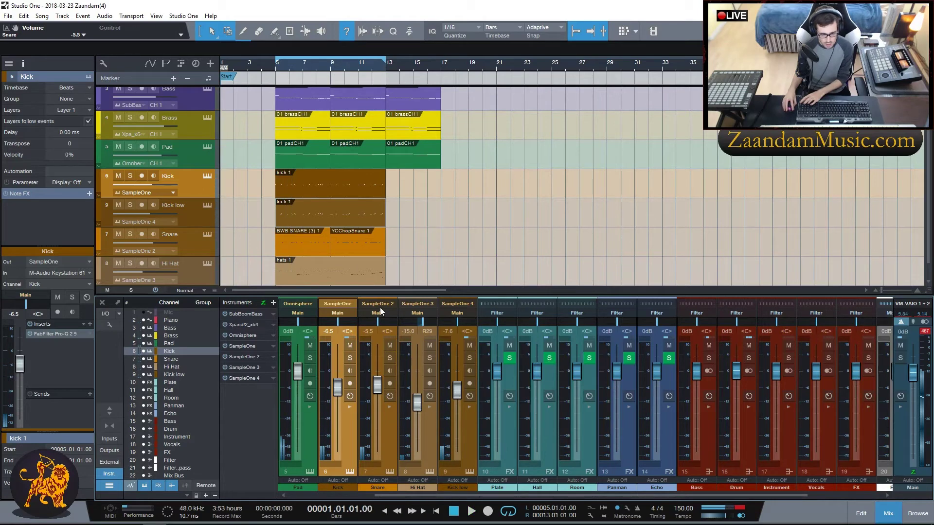
Route the outputs of the Kick, Snare, Hi Hat and Kick low channels to the Drum bus.
left_click(340, 313)
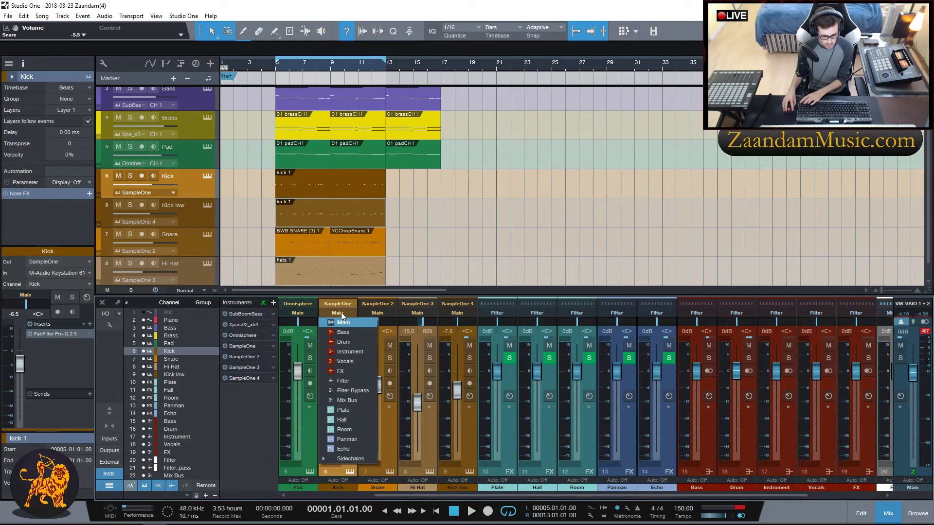
left_click(355, 343)
left_click(379, 312)
left_click(390, 343)
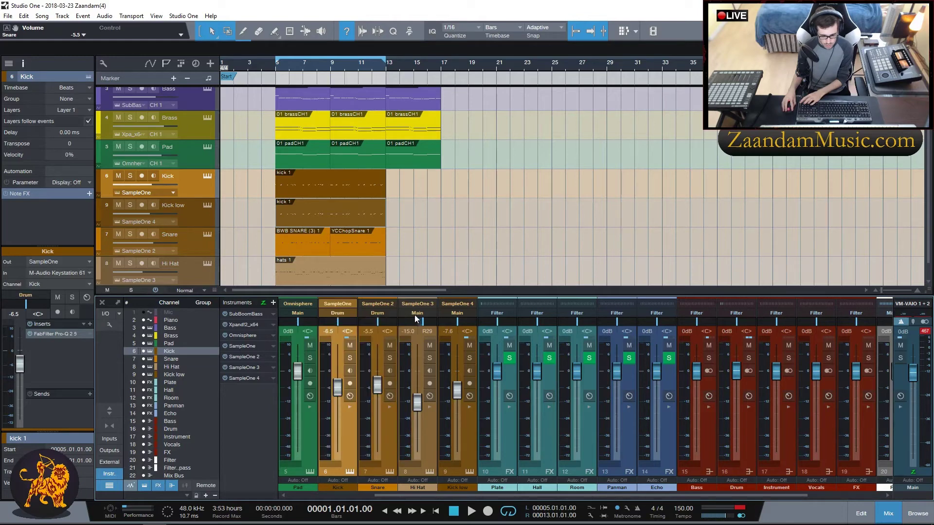
left_click(419, 315)
left_click(425, 343)
left_click(459, 312)
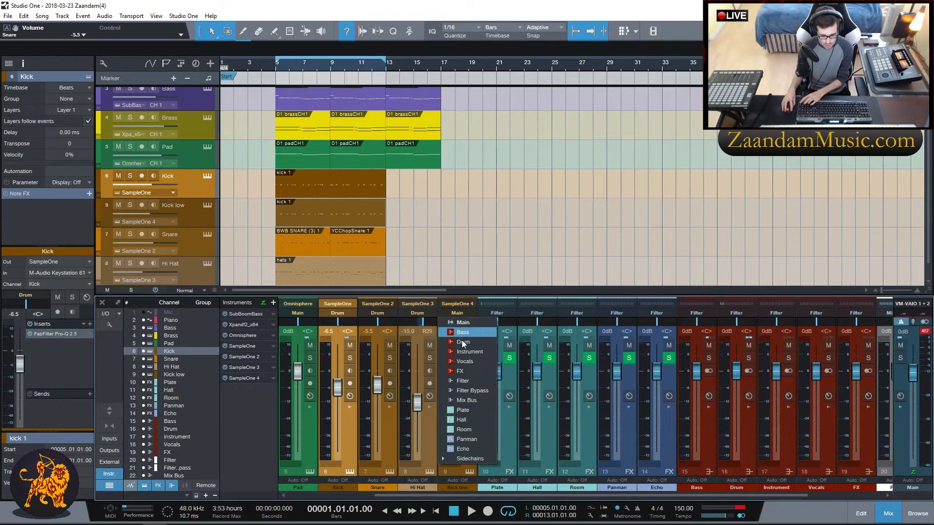
left_click(468, 342)
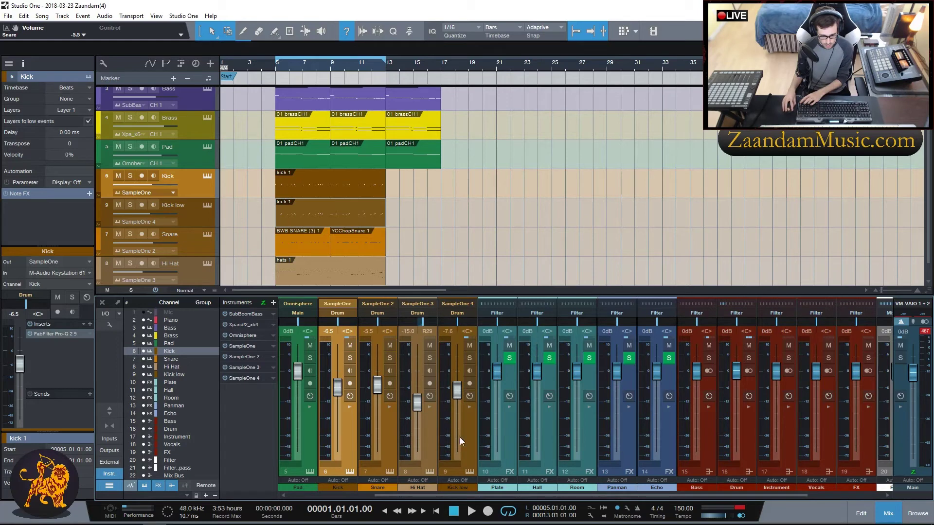
On the Drum bus, check the Plate reverb's settings and lower the Plate send to -32.0 dB while playing from bar 5.
left_click_drag(462, 497, 643, 494)
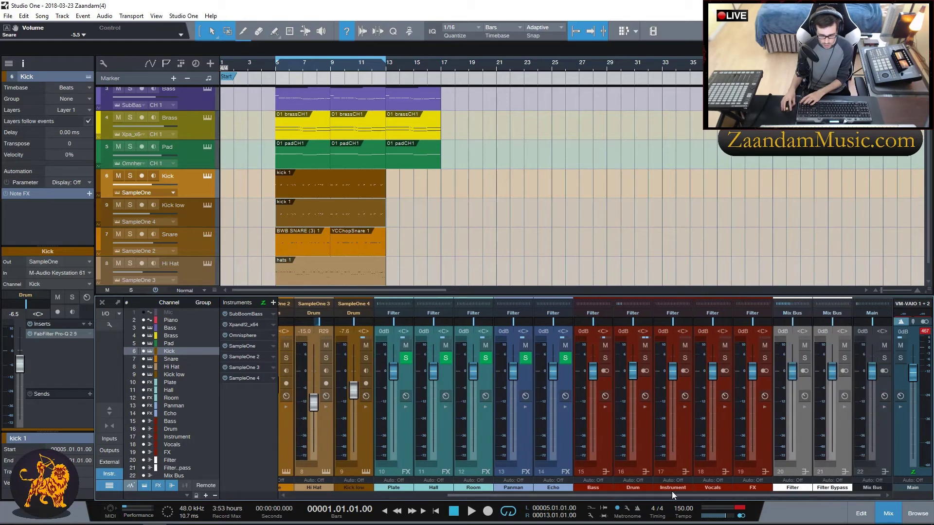
left_click(645, 408)
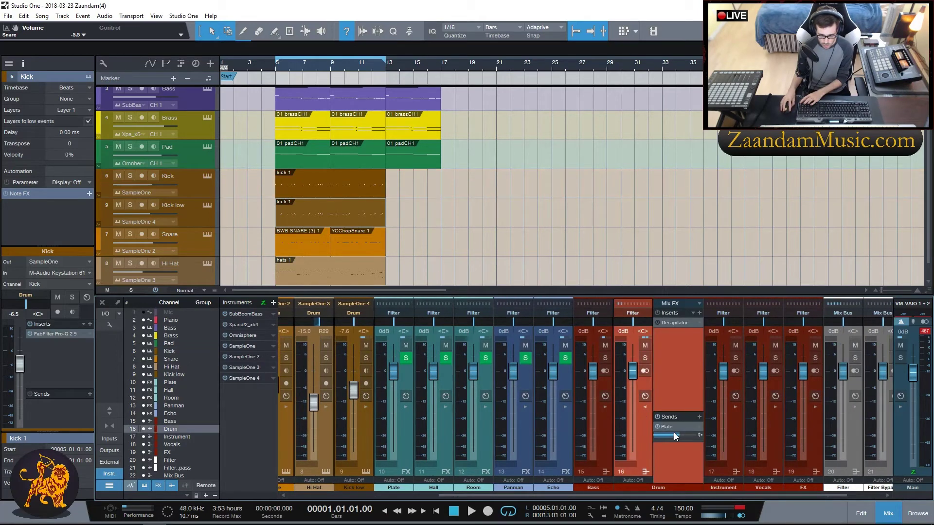
double_click(666, 427)
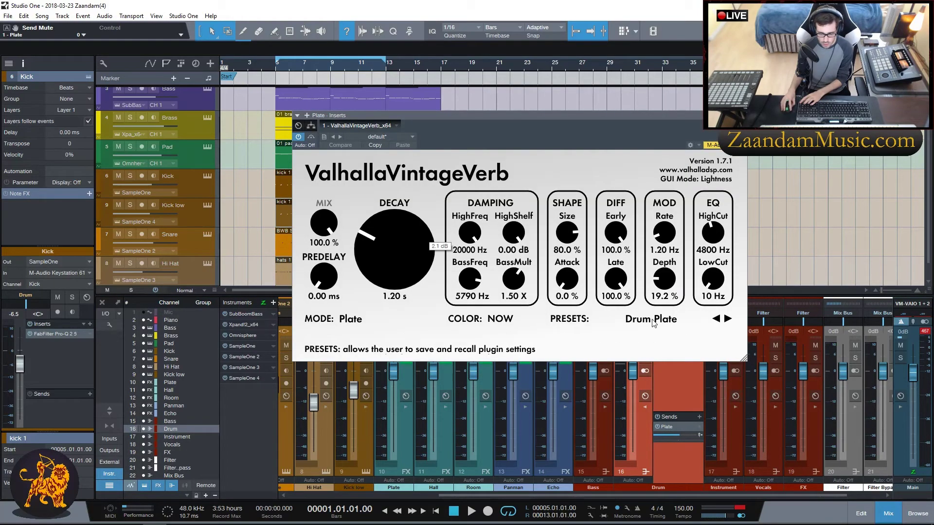
left_click(742, 115)
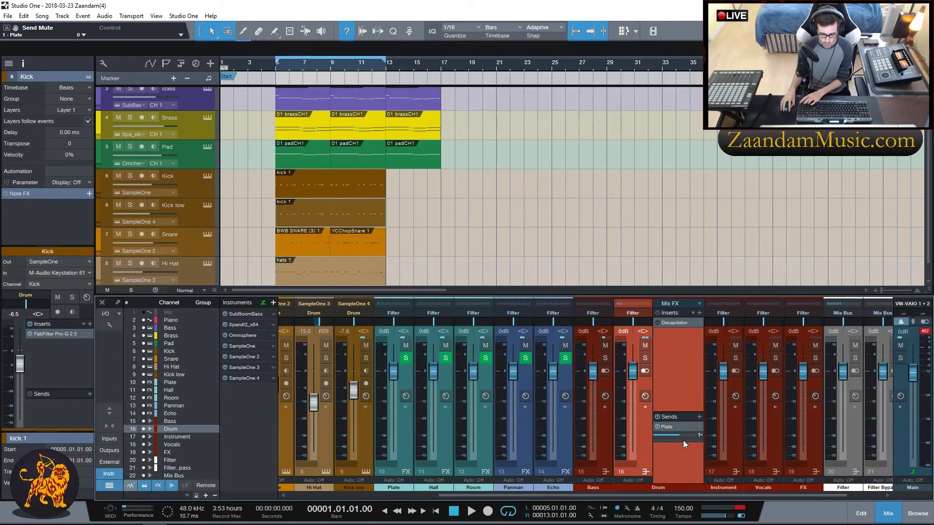
key("space")
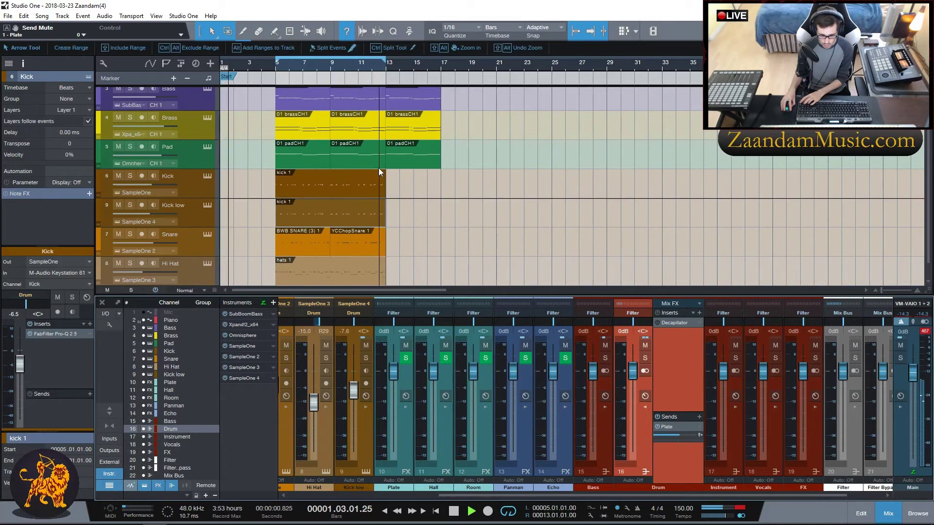
left_click(279, 70)
left_click_drag(679, 437, 663, 436)
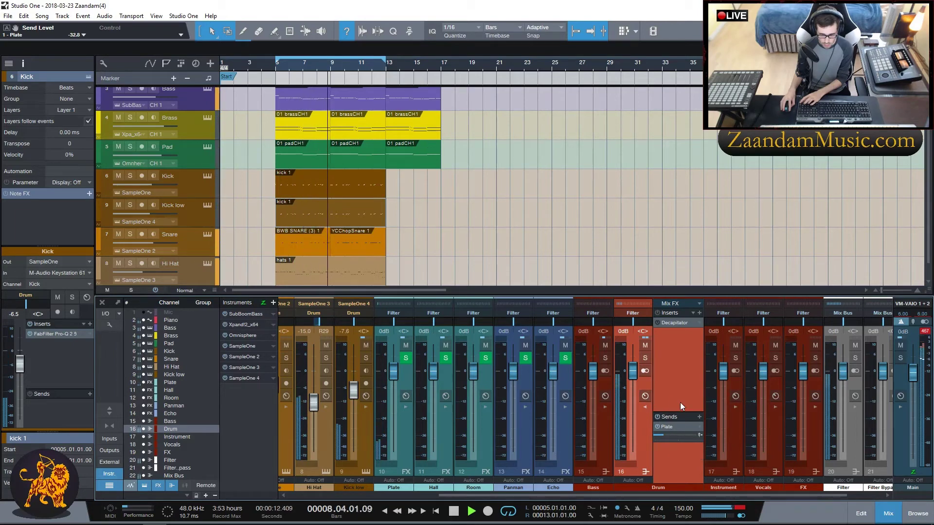
Add a Room send to the Drum bus, check its Altiverb settings and lower the send to about -32.1 dB during playback.
left_click(699, 419)
left_click(726, 358)
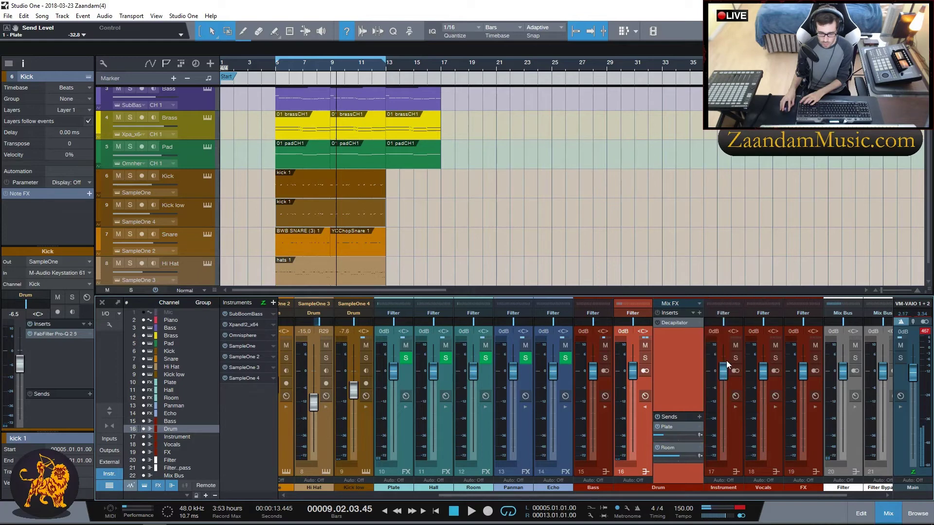
double_click(667, 449)
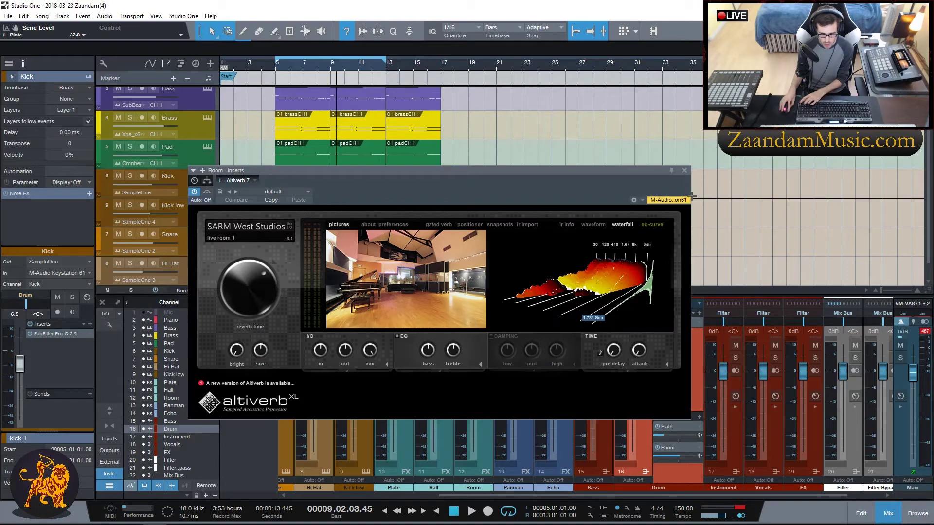
left_click(685, 171)
key("space")
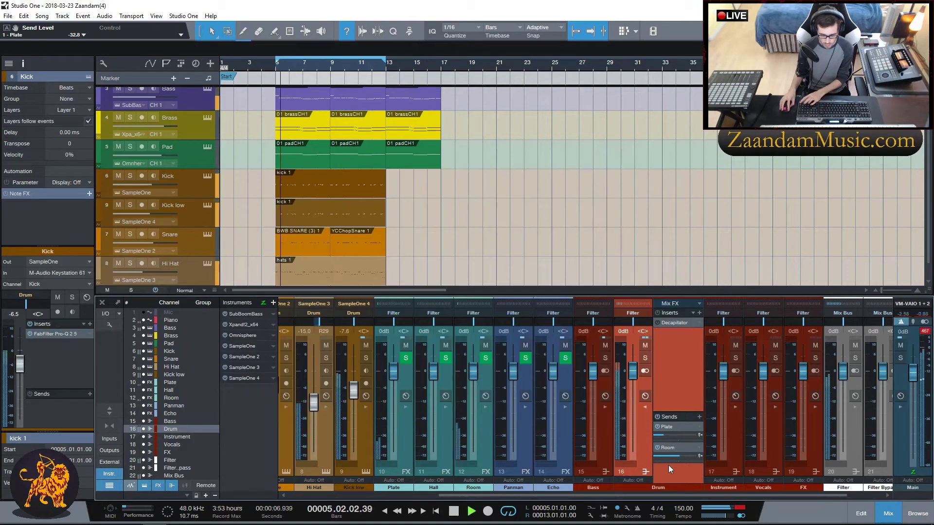
left_click_drag(677, 458, 661, 458)
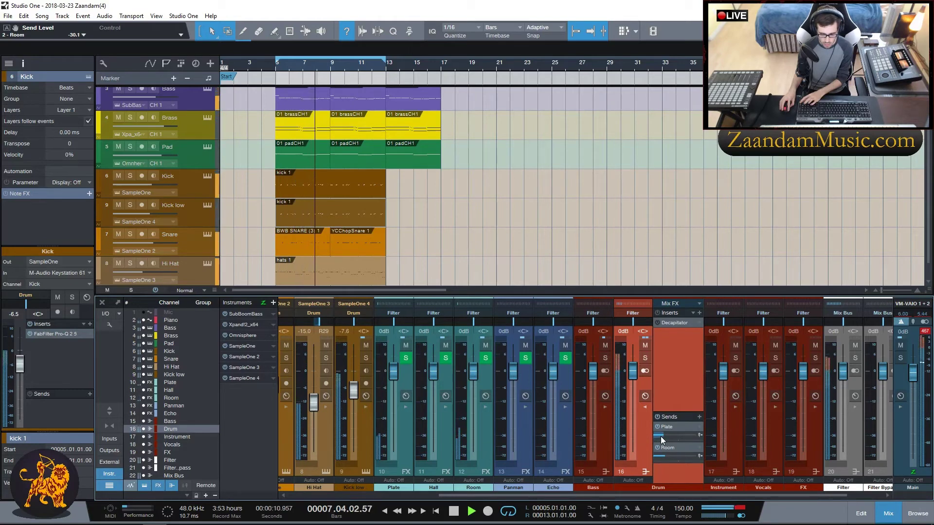
left_click_drag(660, 435, 659, 434)
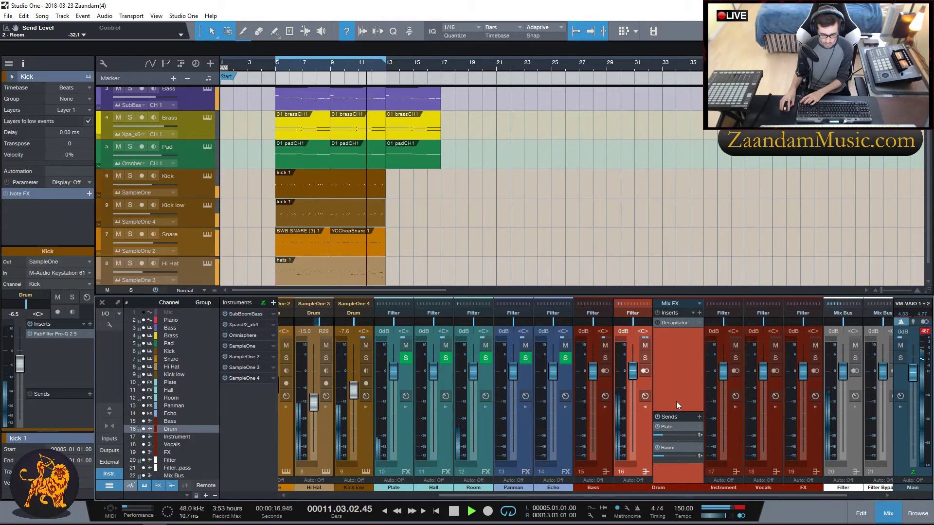
Collapse the Drum bus details, move the Kick low channel directly after Kick in the mixer and select the Piano channel.
left_click(645, 407)
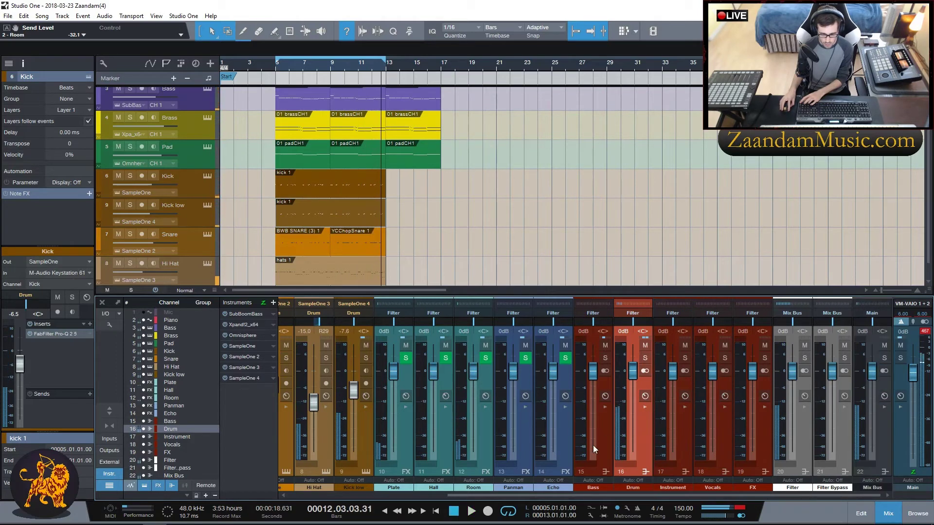
left_click_drag(471, 496, 311, 501)
left_click_drag(585, 439, 488, 442)
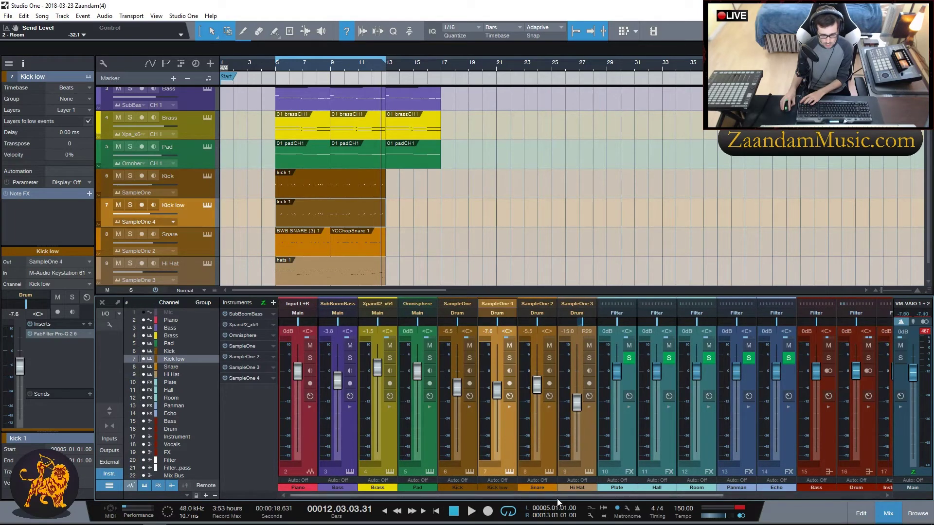
left_click(313, 443)
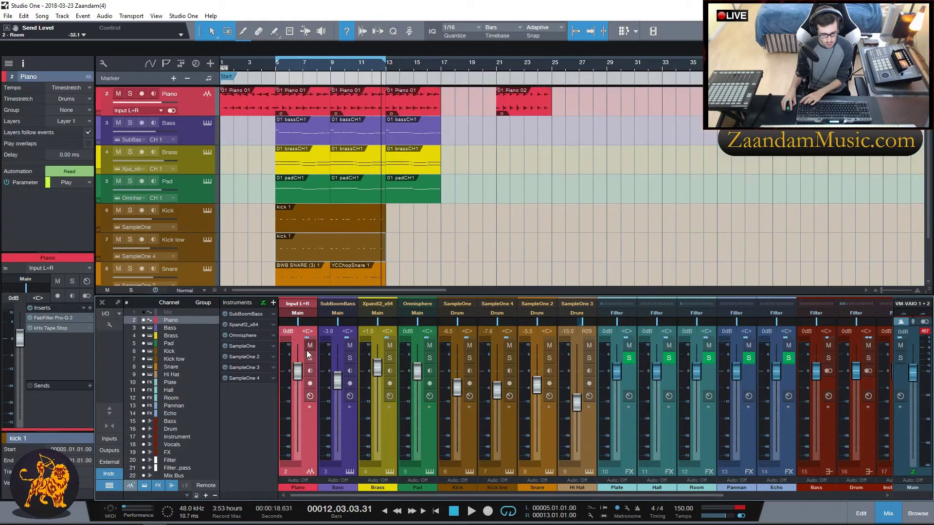
Route the Piano, Brass and Pad channel outputs to the Instrument bus and the Bass channel output to the Bass bus.
left_click(297, 313)
left_click(303, 352)
left_click(342, 313)
left_click(352, 334)
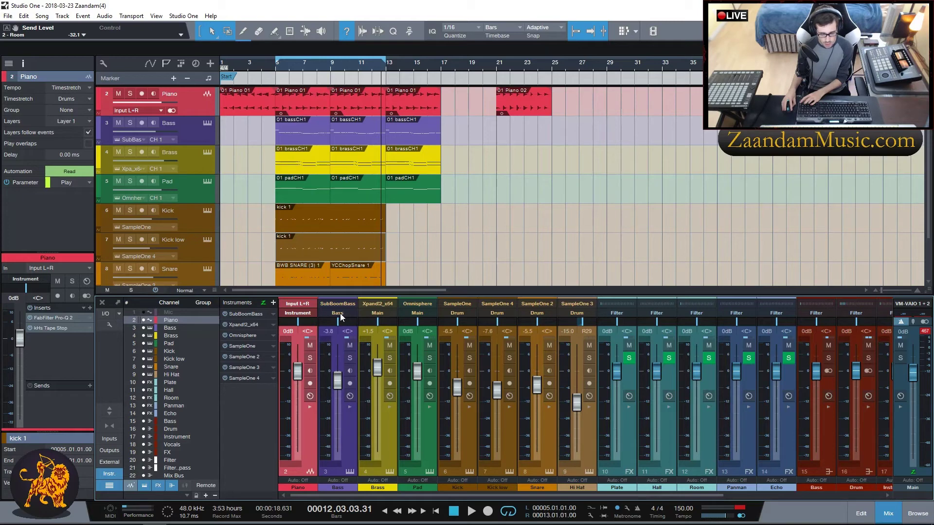
left_click(379, 313)
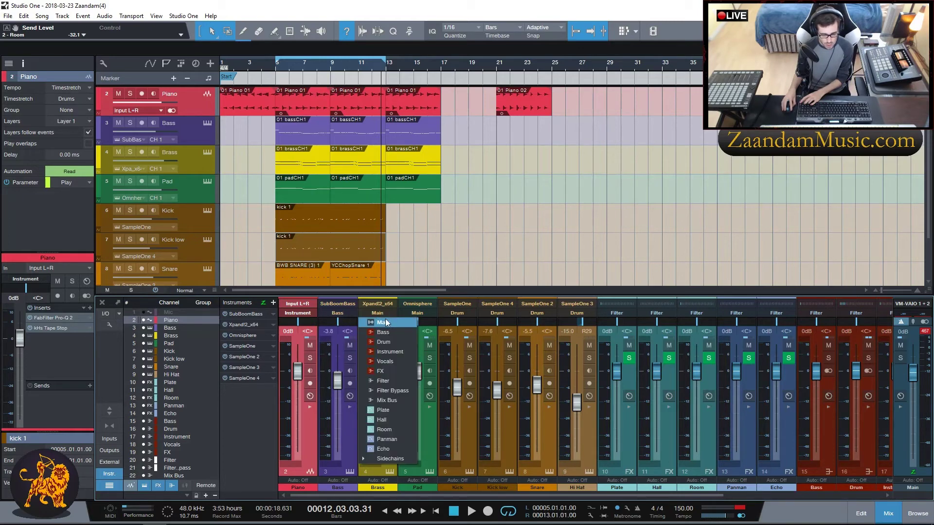
left_click(389, 352)
left_click(419, 313)
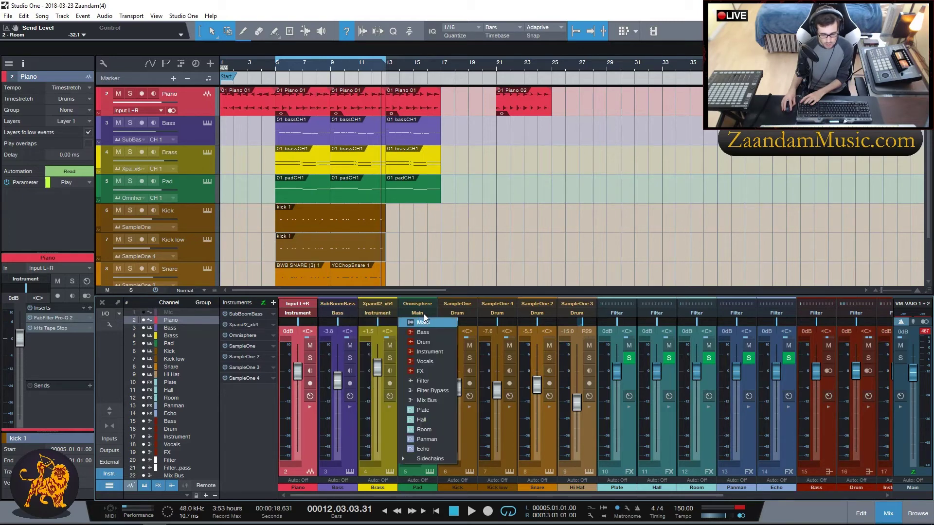
left_click(430, 352)
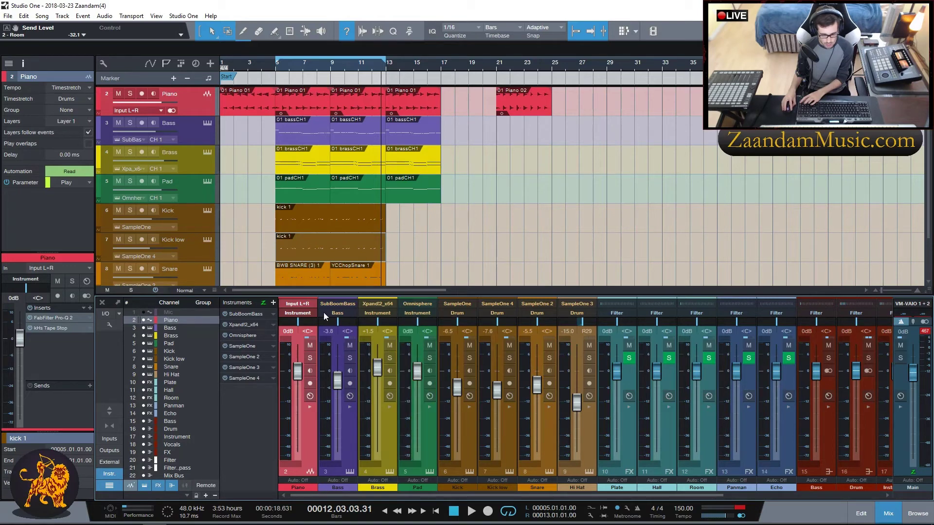
Add a Room send to the Instrument bus, lower it to about -15.6 dB during playback, and collapse the bus details.
left_click_drag(411, 494, 644, 474)
left_click(685, 407)
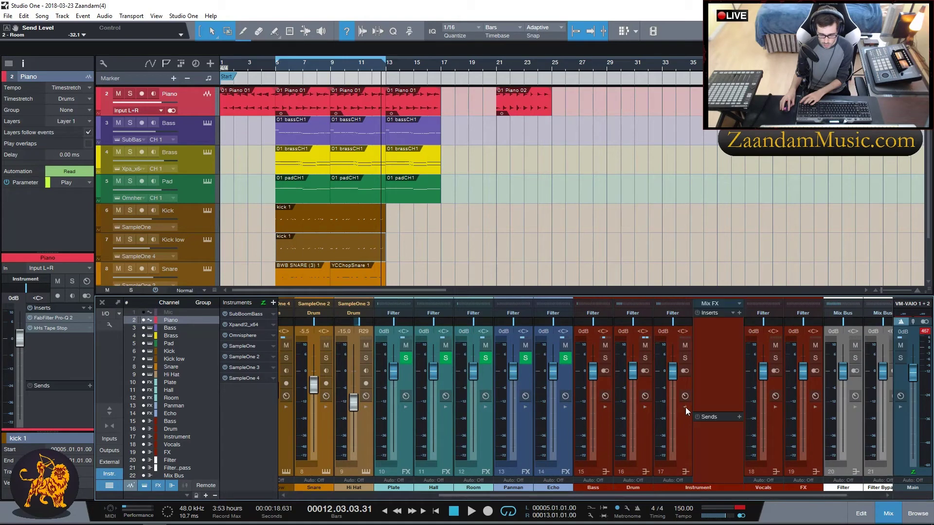
left_click(738, 417)
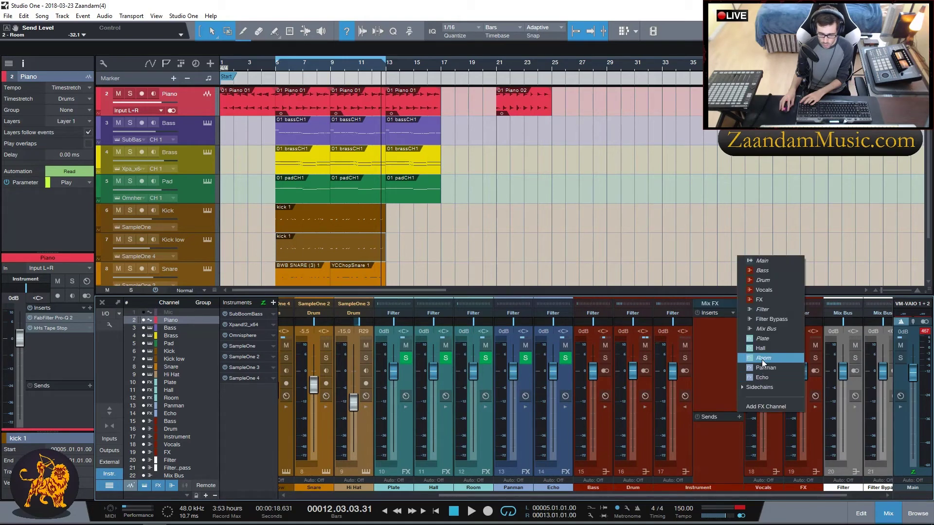
left_click(762, 360)
key("space")
left_click_drag(720, 436, 712, 437)
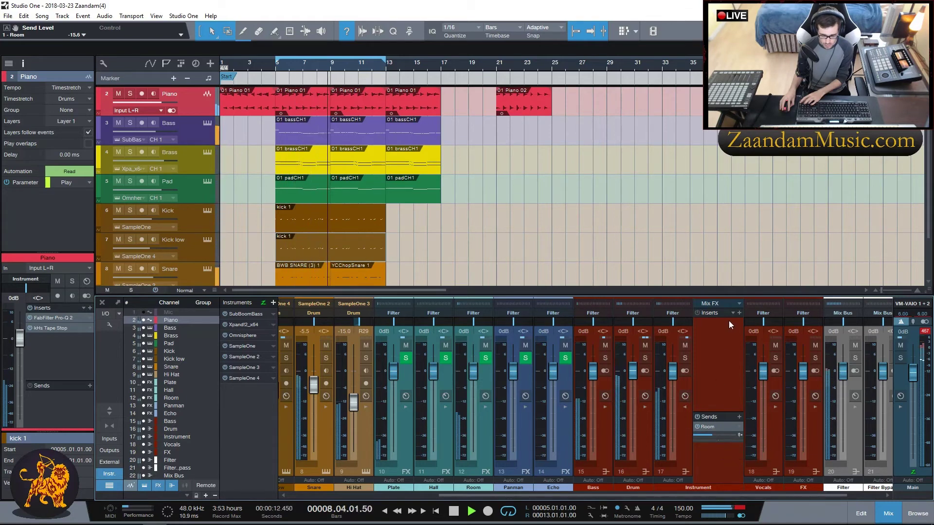
left_click(685, 407)
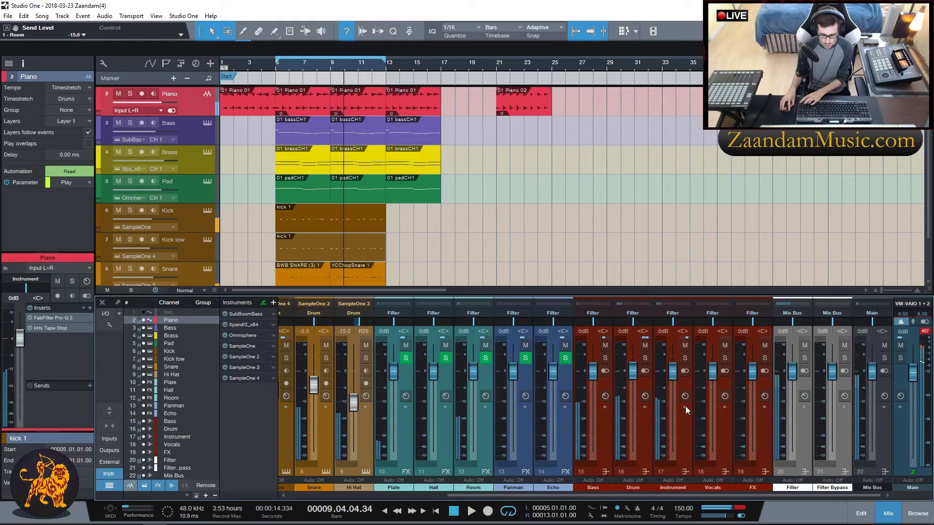
Add a Room send to the Bass bus and lower the send level to about -33.0 dB.
left_click(605, 407)
left_click(660, 419)
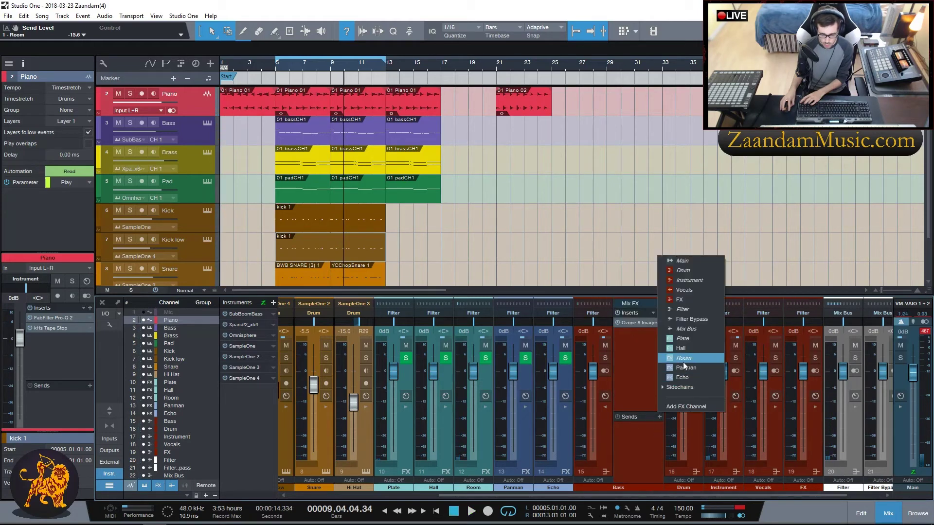
left_click(673, 356)
left_click_drag(631, 441, 621, 438)
key("space")
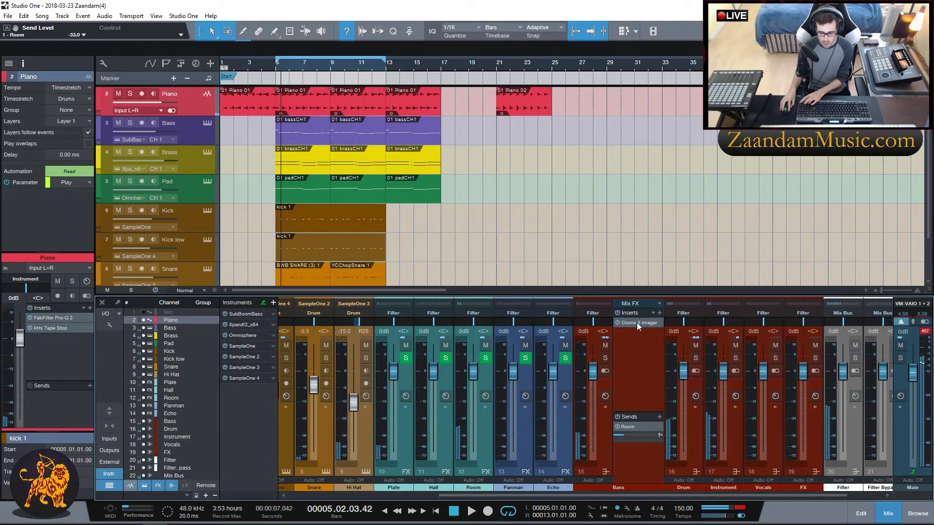
Check the Bass bus's Ozone 8 Imager during playback from bar 5, then close it and collapse the bus details.
left_click(638, 323)
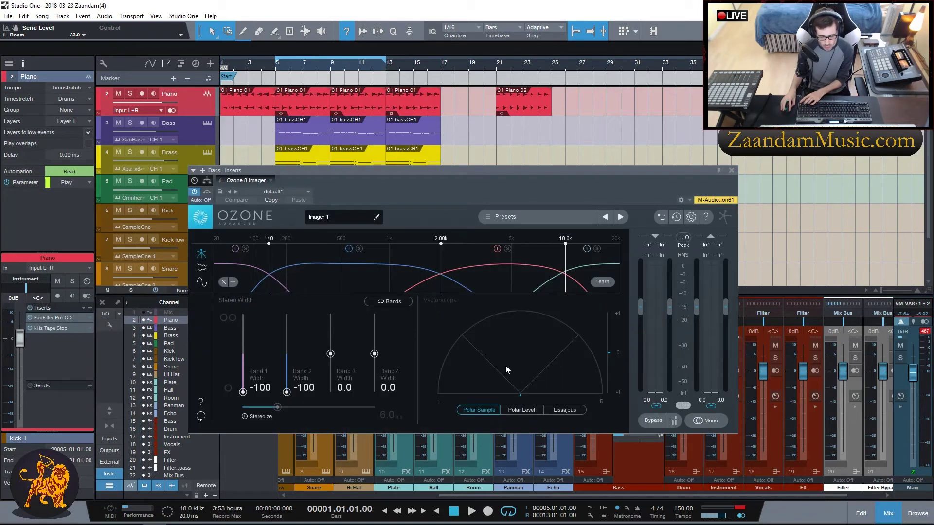
key("space")
left_click(272, 66)
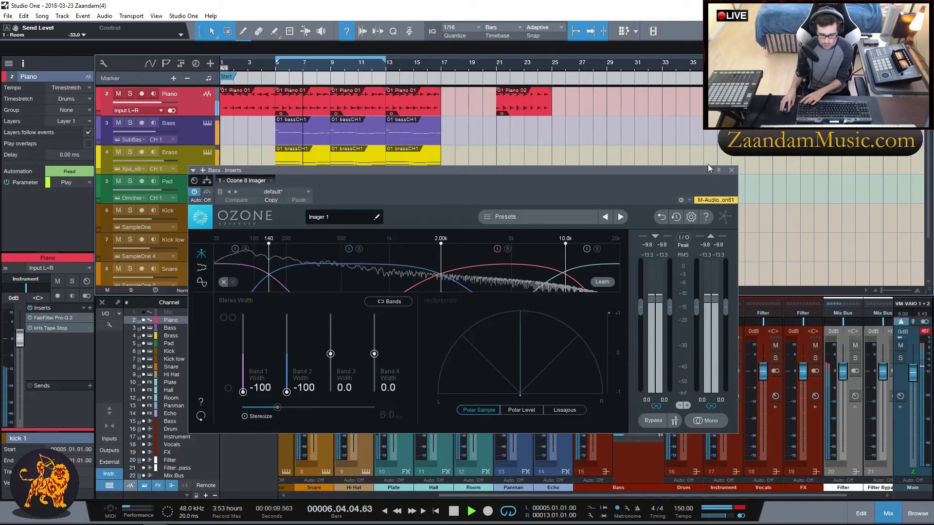
left_click(731, 170)
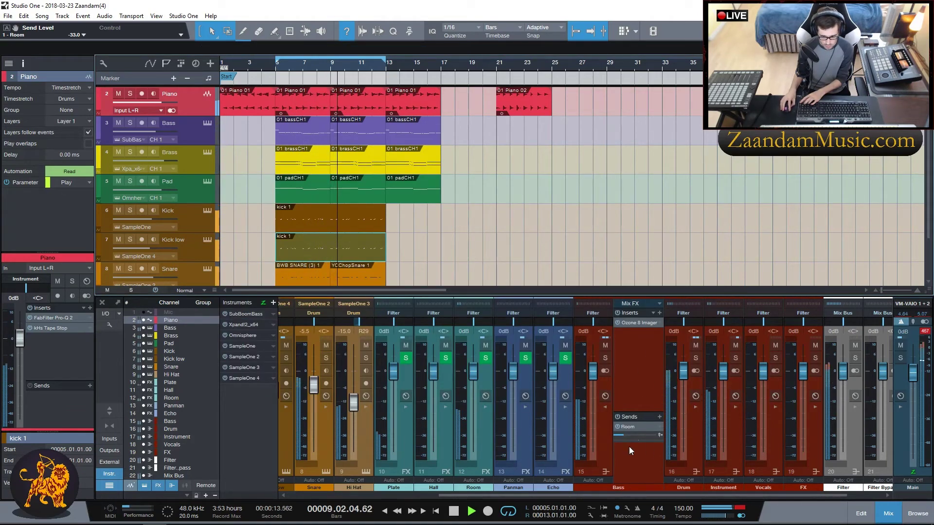
left_click(605, 407)
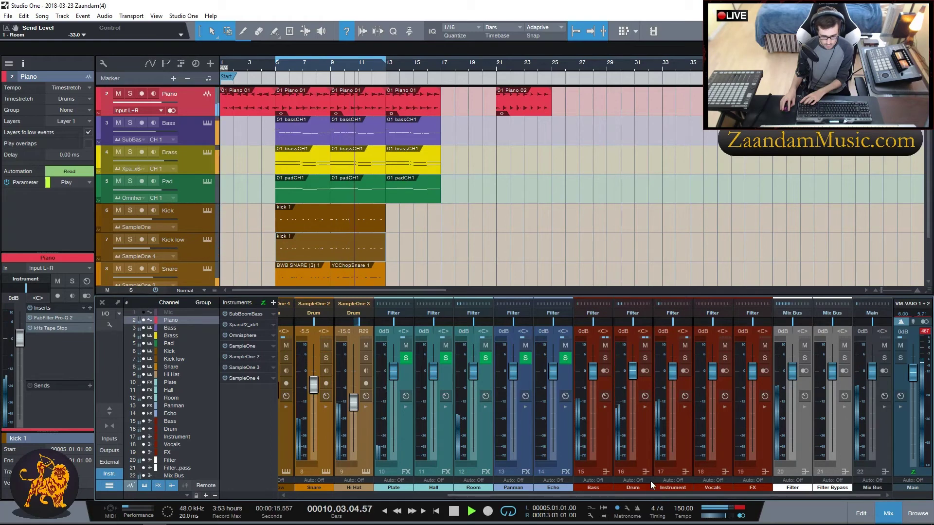
Lower the Snare to -6.9 dB, Kick low to -8.4 dB and Kick to -9.4 dB while the loop plays.
left_click_drag(440, 493, 385, 495)
left_click_drag(464, 387, 465, 390)
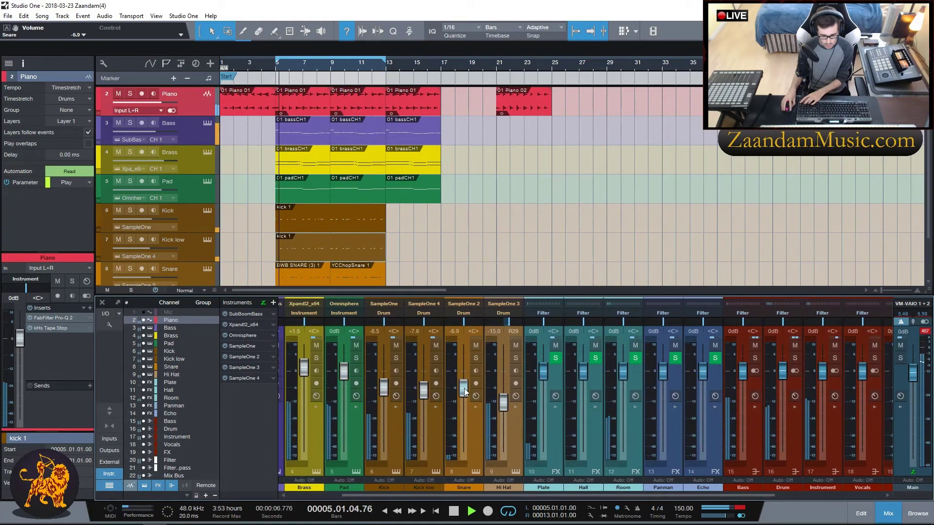
left_click_drag(423, 391, 382, 393)
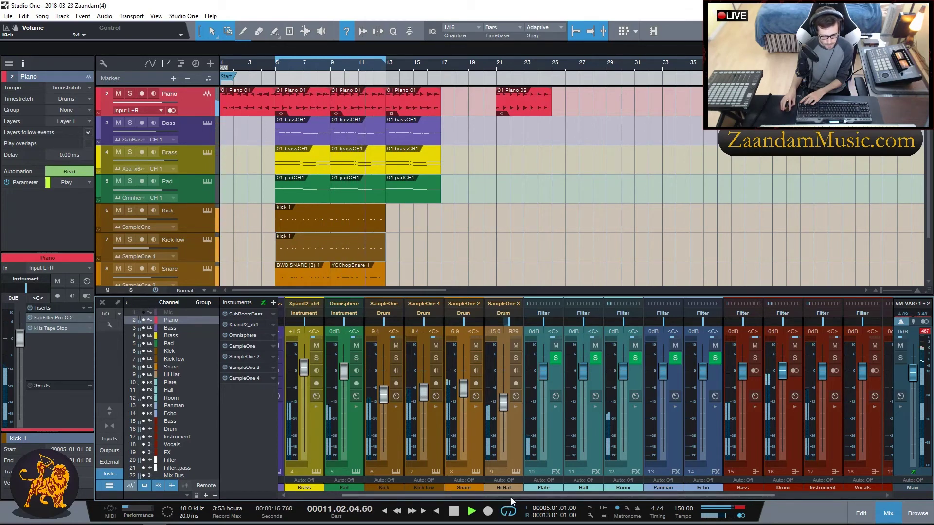
left_click_drag(511, 498, 415, 497)
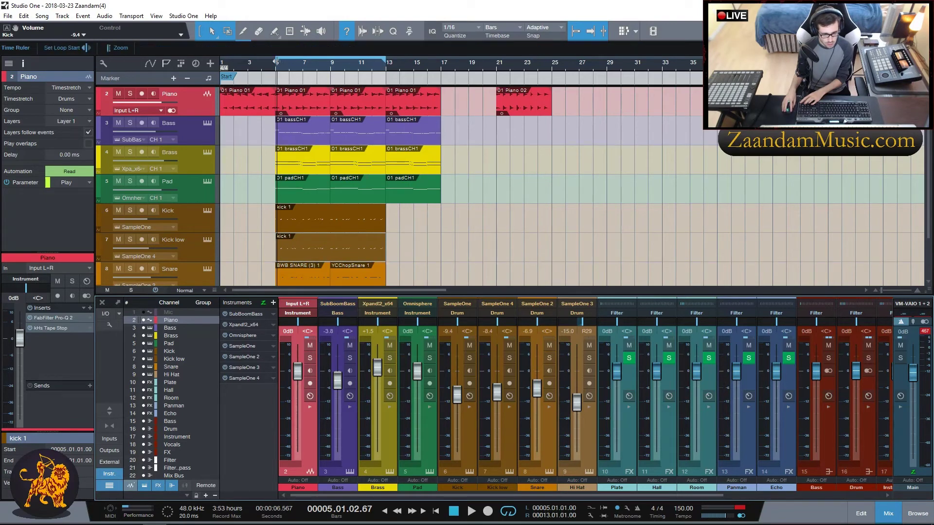
Extend the loop range back to bar 1 and play the arrangement from the beginning.
left_click_drag(277, 62, 221, 62)
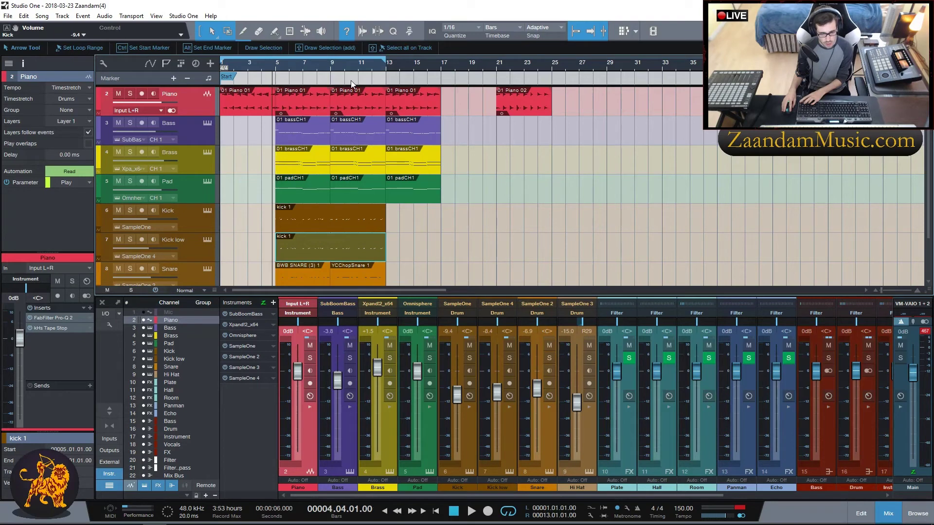
key("space")
key("ctrl+z")
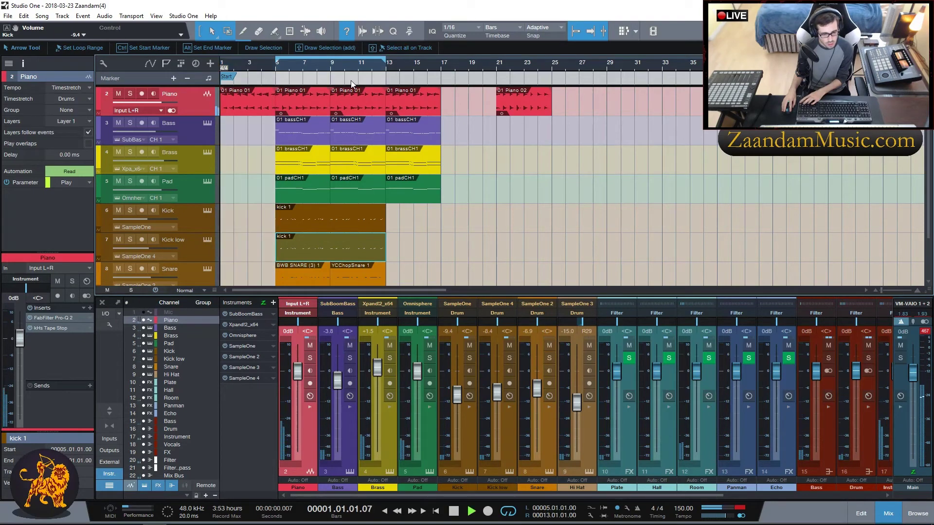
left_click_drag(276, 62, 222, 62)
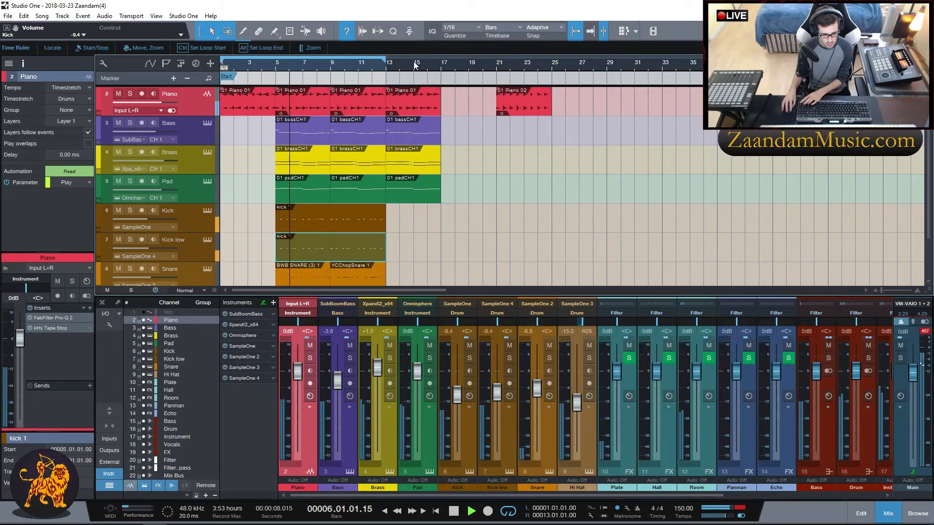
Move the 01 Piano 02 clip to bar 17, directly after the last 01 Piano 01 clip.
key("w")
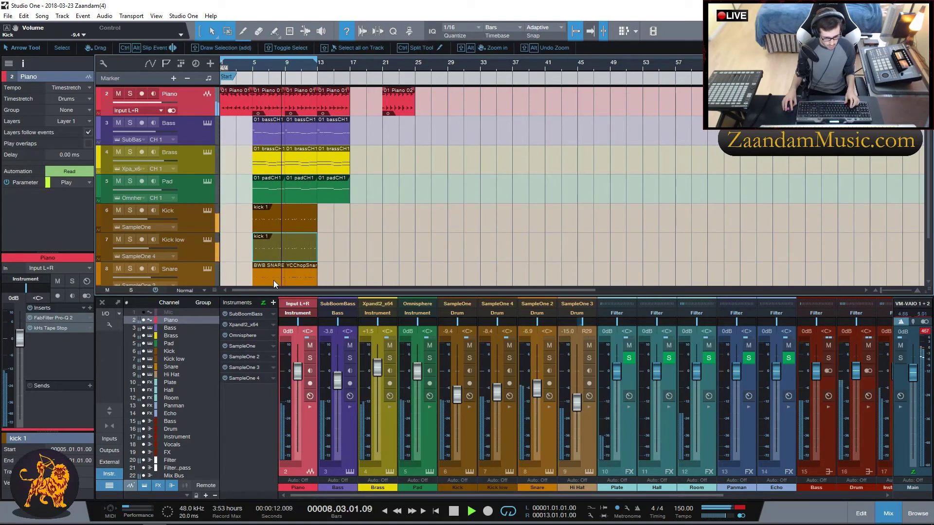
left_click_drag(402, 109, 371, 109)
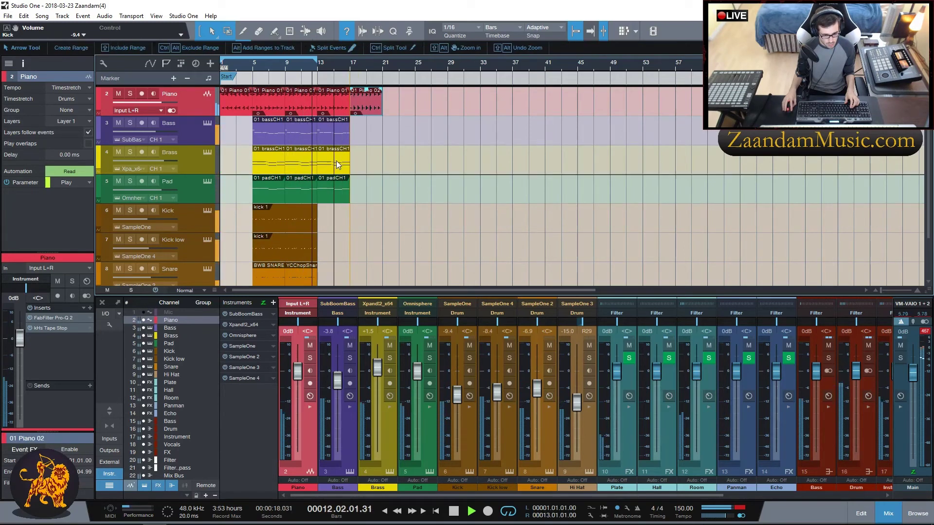
Stop playback and duplicate the last brass clip and the last pad clip to bar 17.
left_click(334, 169)
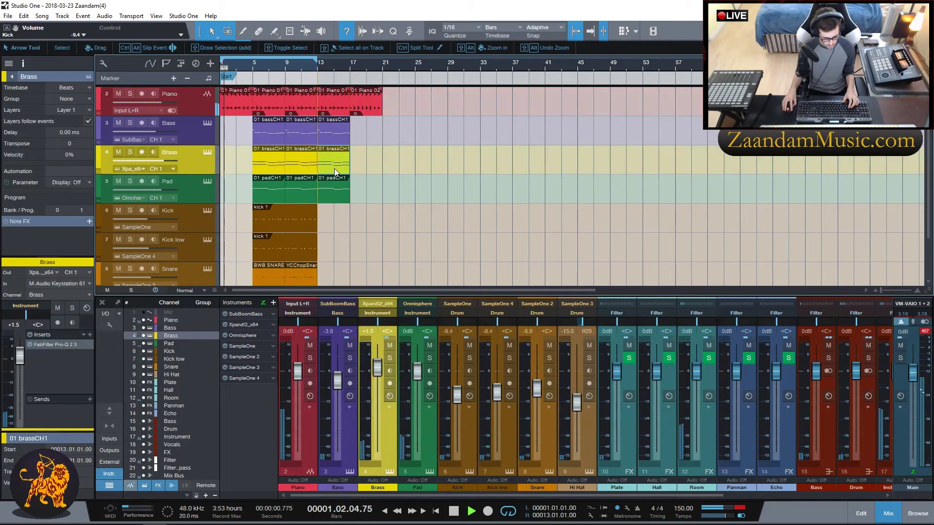
key("space")
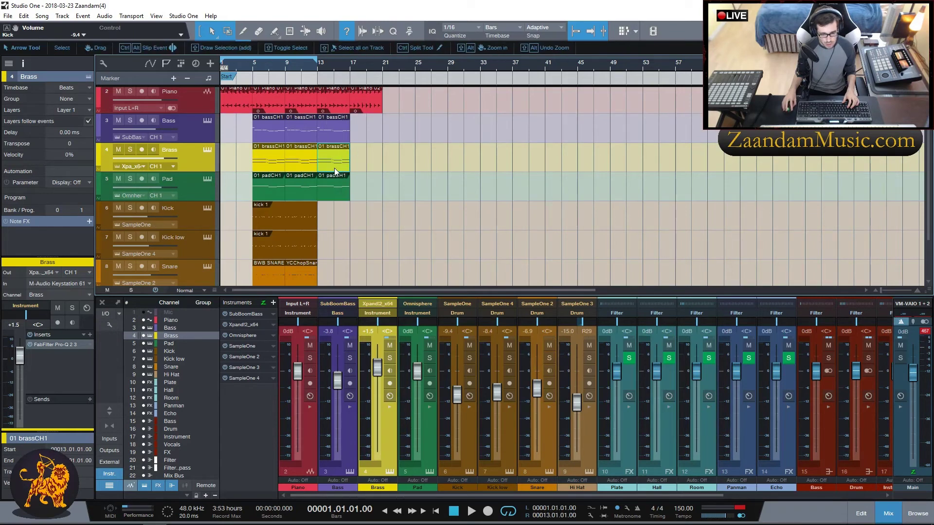
key("p")
key("d")
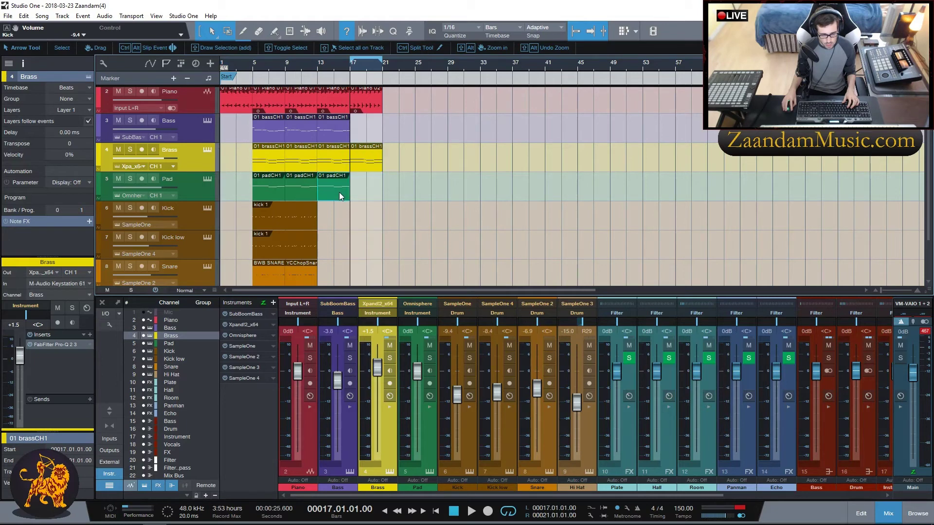
left_click(340, 192)
key("d")
Delete the duplicated brass clip at bar 17 and audition the section up to bar 20.
left_click(364, 163)
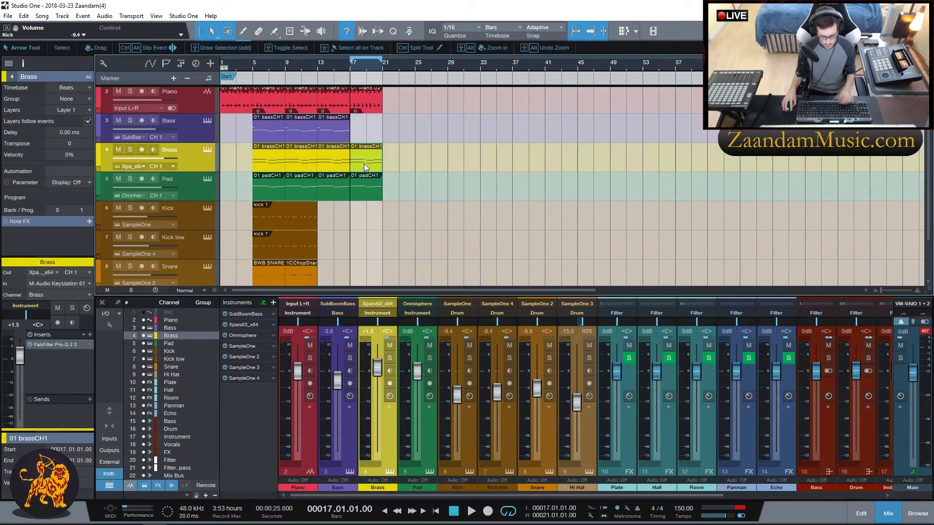
key("Delete")
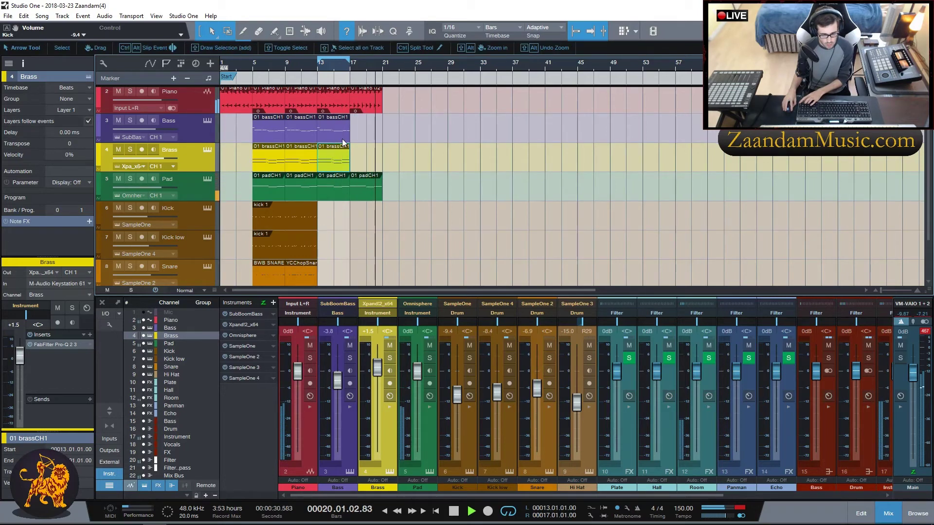
key("space")
Duplicate the Kick track's kick 1 clip to bar 13 and copy the BWB SNARE clip to bar 17 during playback.
left_click(303, 224)
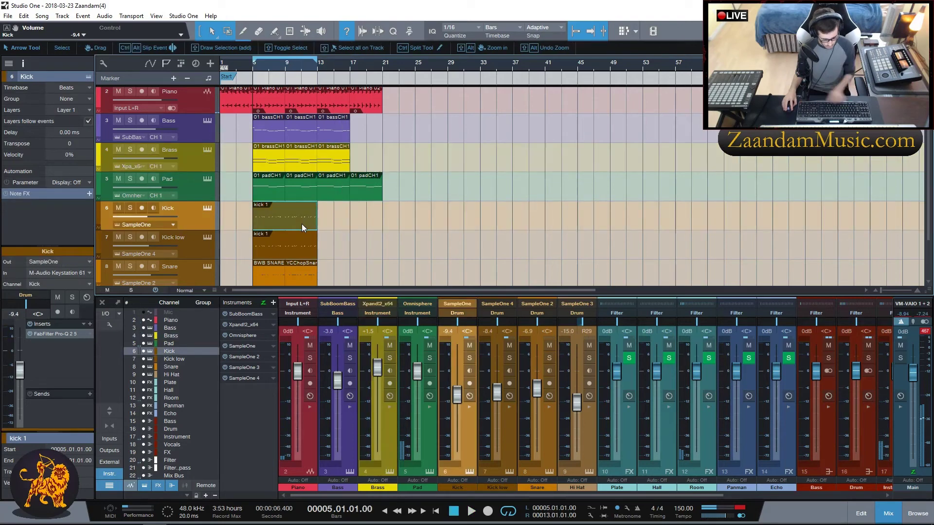
key("d")
key("space")
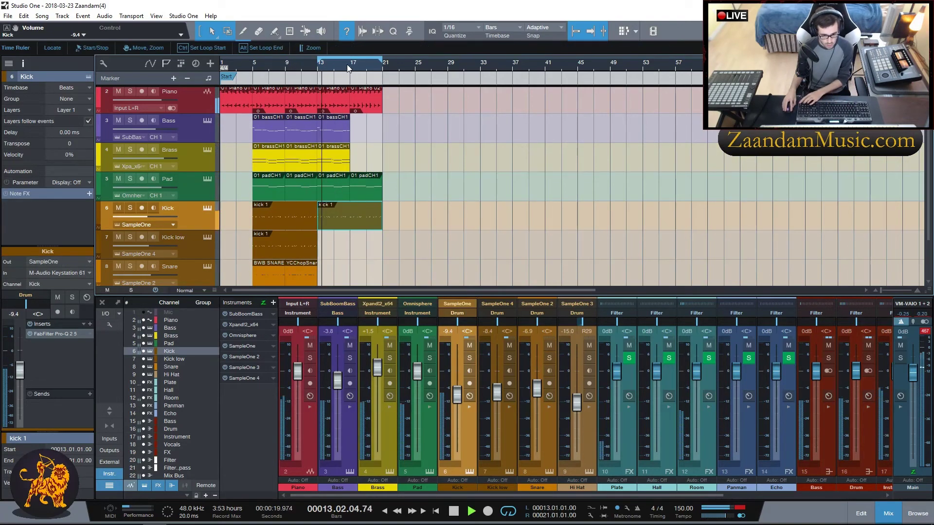
left_click(299, 280)
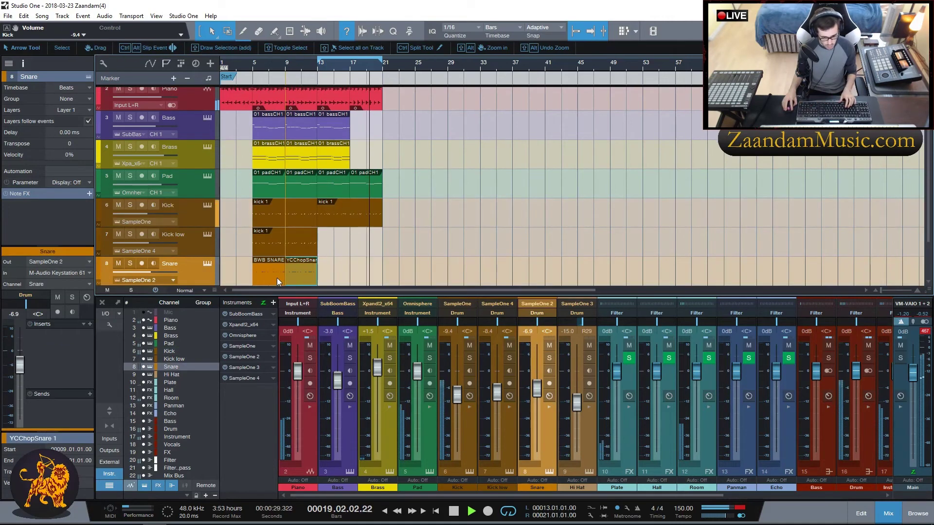
left_click_drag(304, 281, 367, 278)
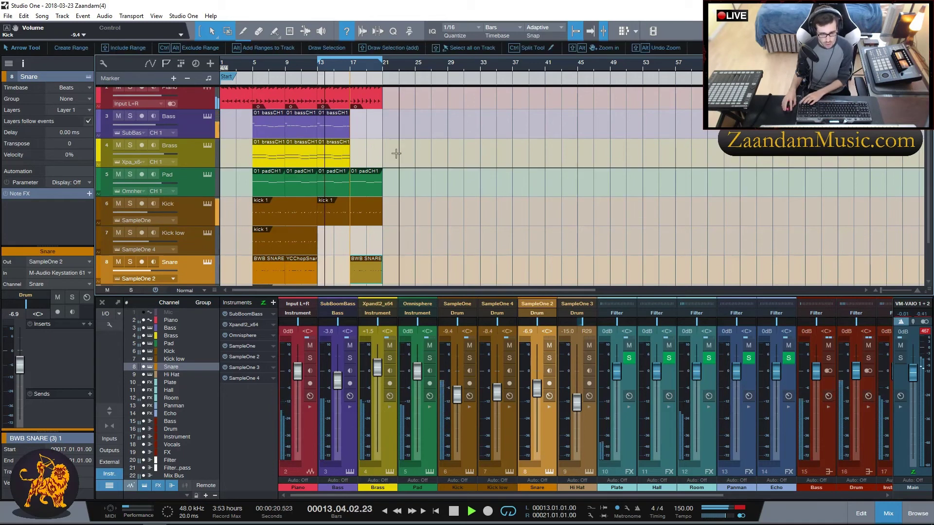
Duplicate the hats 1 clip on the Hi Hat track and move the copy to bar 21.
scroll(389, 155, "down", 2)
scroll(374, 202, "up", 1)
scroll(373, 203, "down", 1)
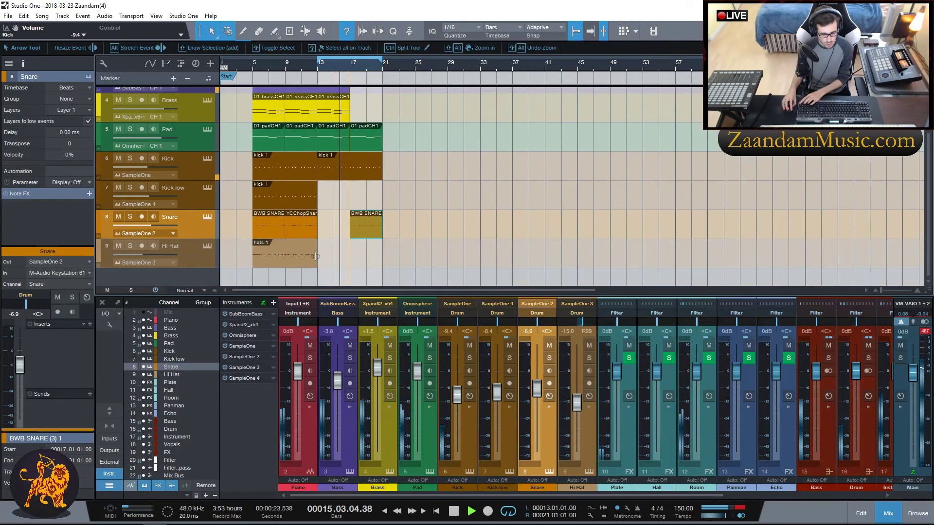
left_click(277, 259)
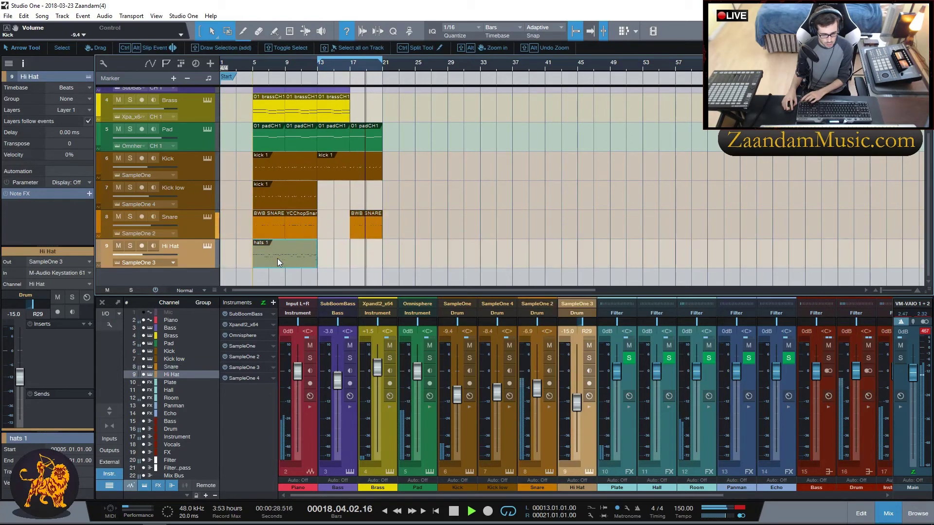
key("d")
left_click_drag(346, 261, 405, 261)
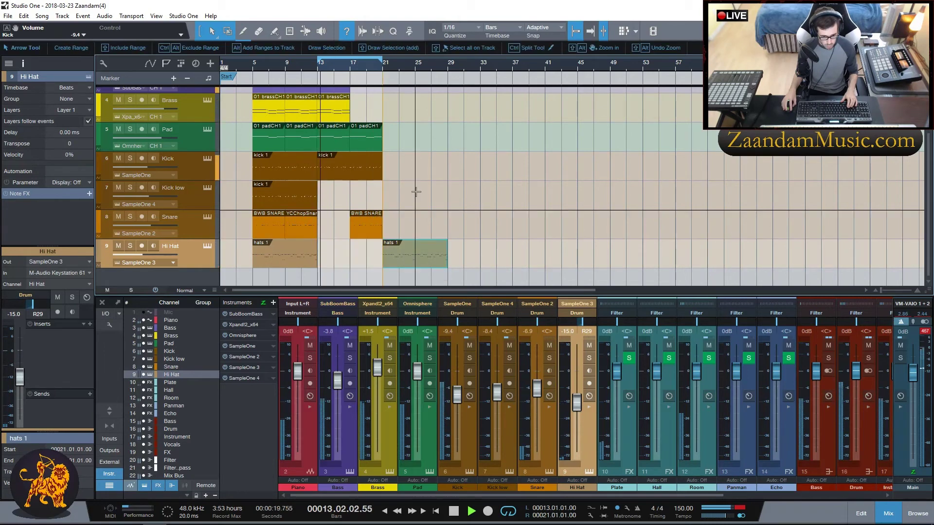
scroll(418, 171, "up", 2)
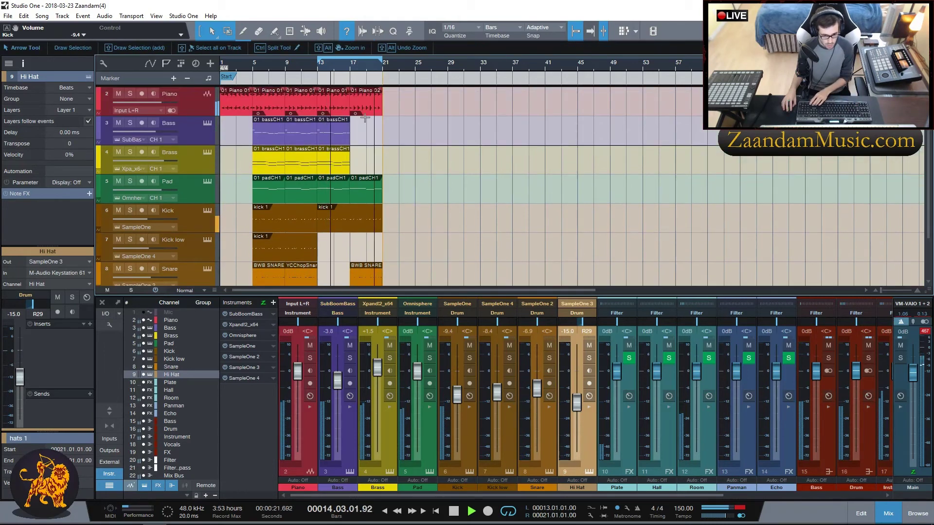
Copy the Piano 01 clip at bar 13 to bars 21 and 25, and stop playback with the loop set around the last copy.
left_click(322, 103)
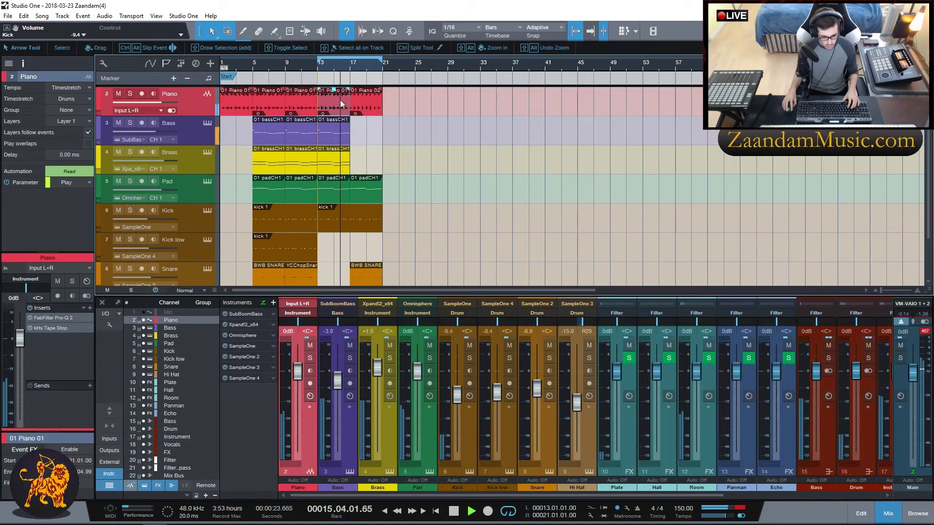
left_click_drag(340, 101, 399, 98)
left_click(312, 104)
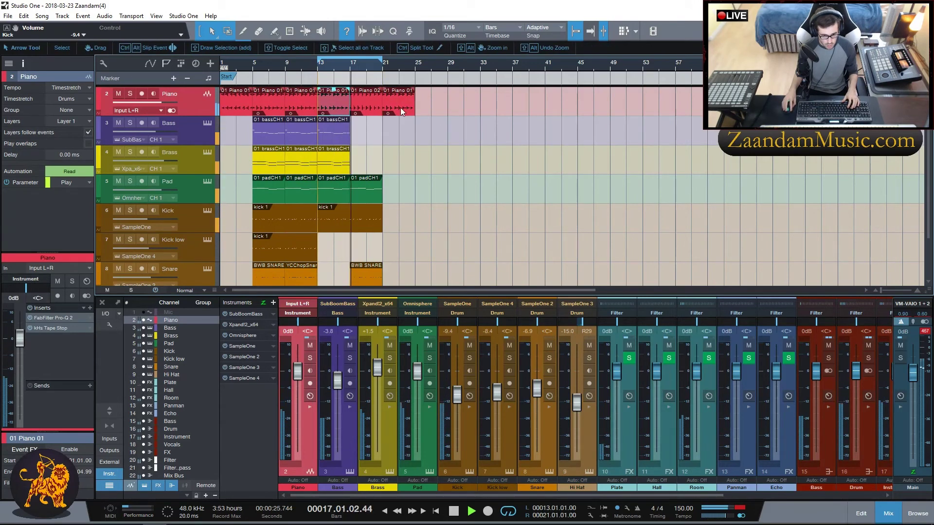
key("ctrl+d")
scroll(413, 148, "down", 2)
scroll(413, 148, "up", 2)
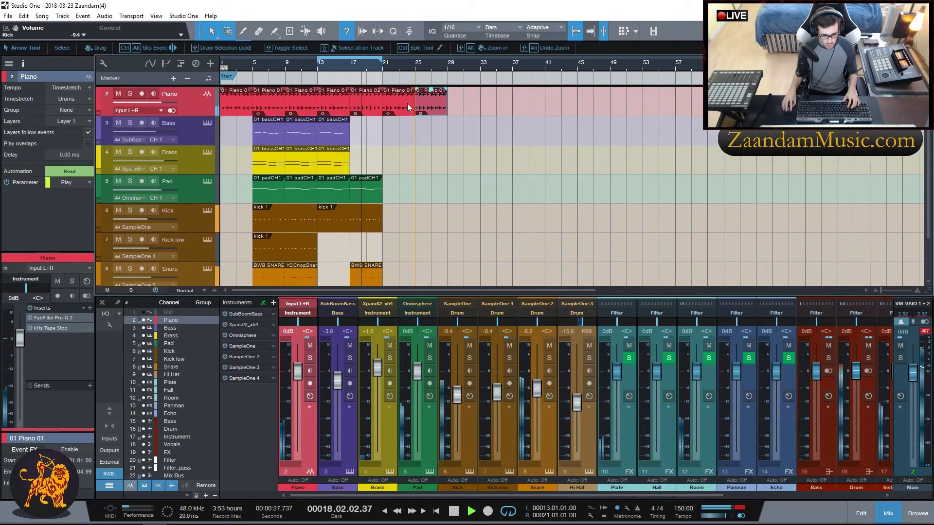
scroll(425, 133, "down", 2)
scroll(367, 138, "up", 2)
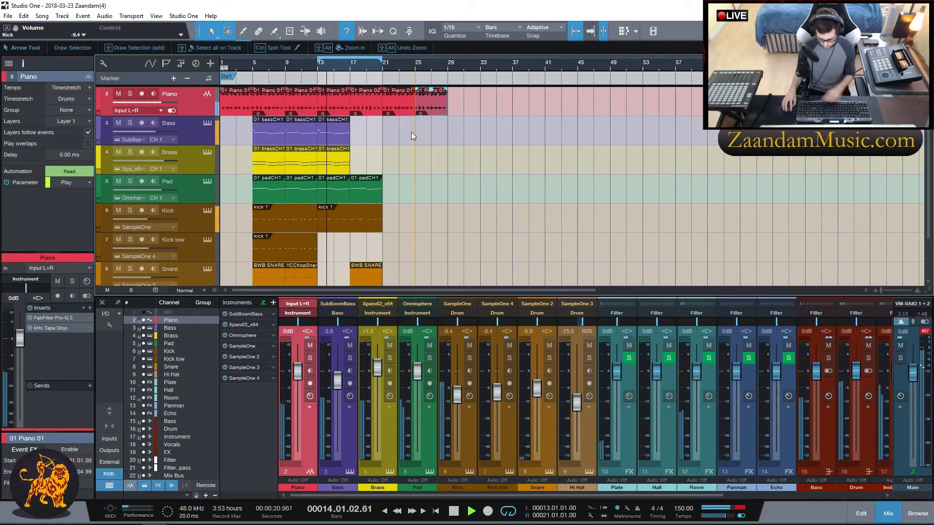
key("p")
key("space")
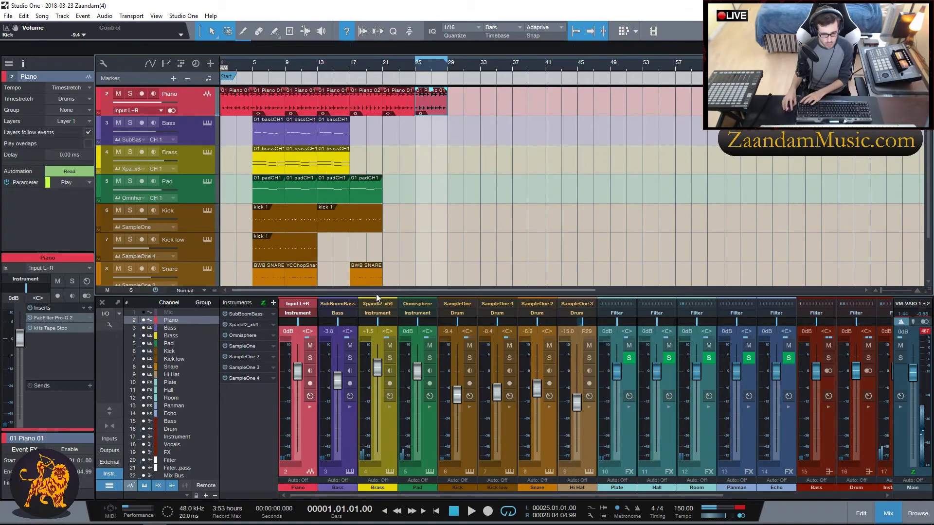
Place a copy of the last brass clip at bar 25 and duplicate the last pad clip twice to fill bars 21 to 29.
scroll(419, 181, "down", 3)
scroll(419, 182, "up", 2)
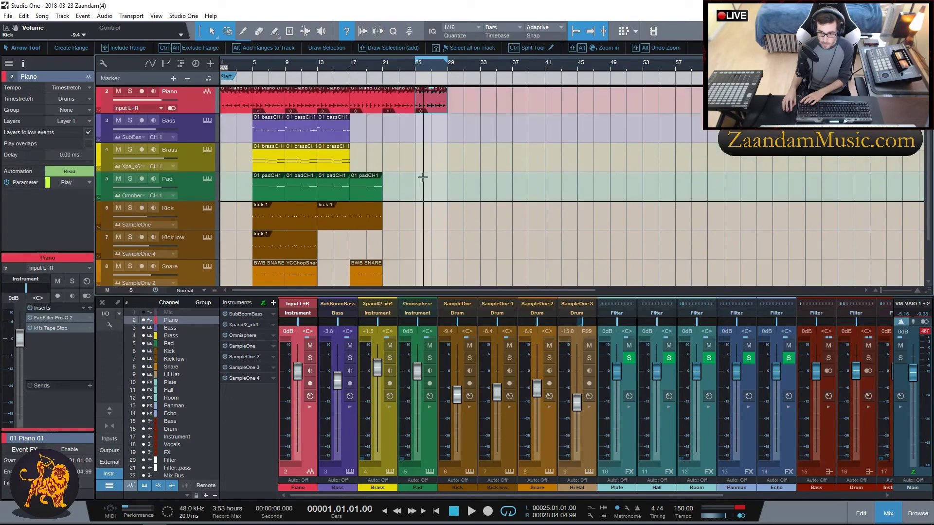
scroll(418, 182, "down", 2)
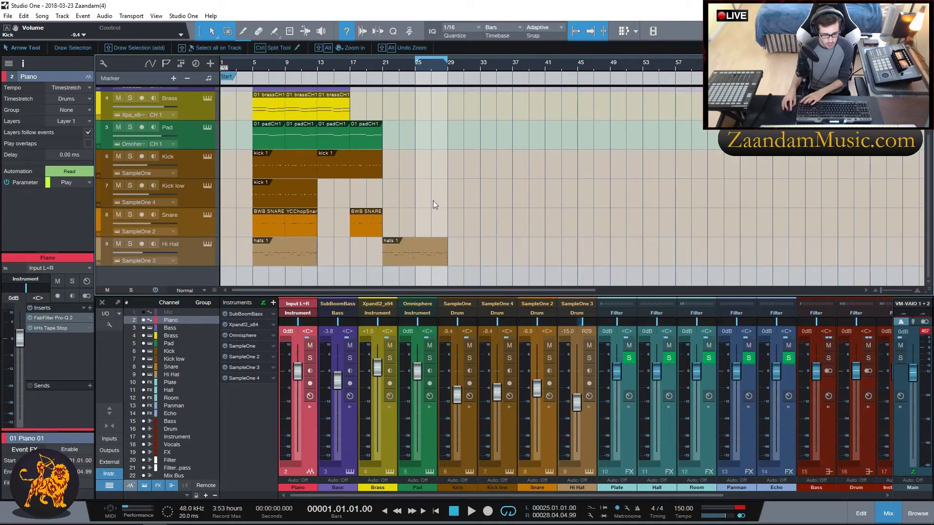
scroll(435, 205, "up", 2)
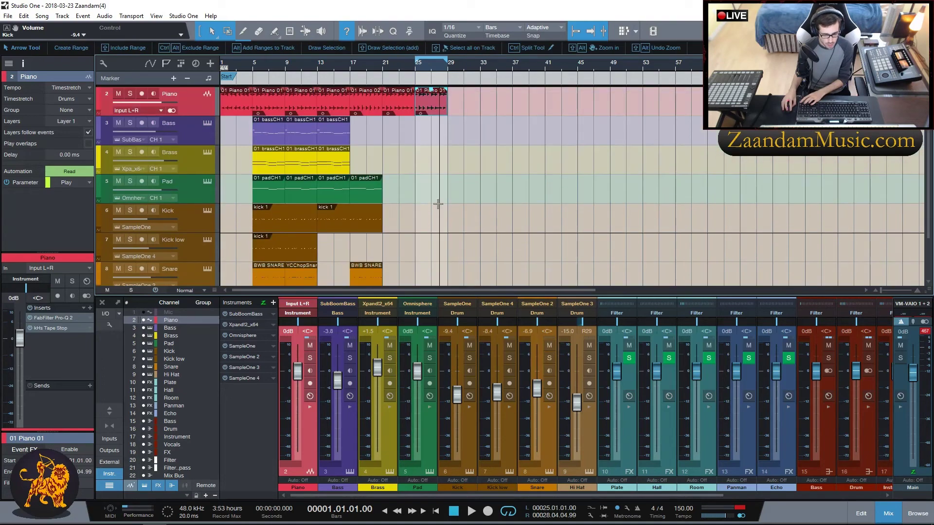
left_click(336, 170)
key("d")
left_click_drag(370, 168, 437, 170)
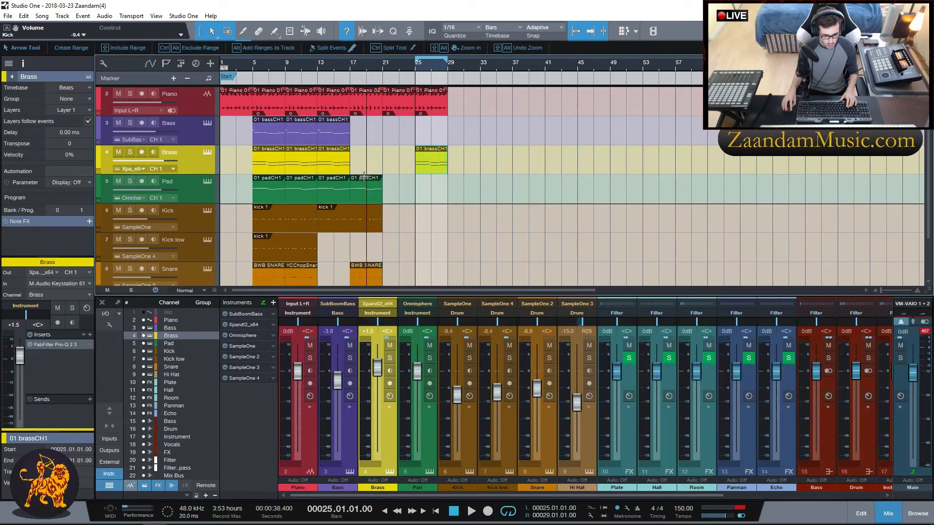
left_click(366, 197)
key("d")
key("d")
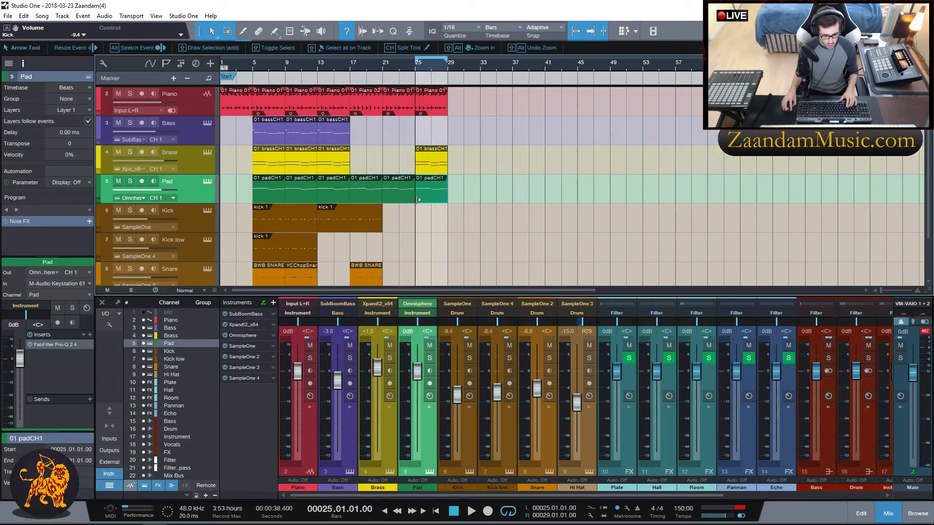
Duplicate the kick 1 clip to bar 21 on the Kick track and to bars 13 and 21 on the Kick low track.
left_click(360, 228)
key("d")
scroll(358, 238, "down", 2)
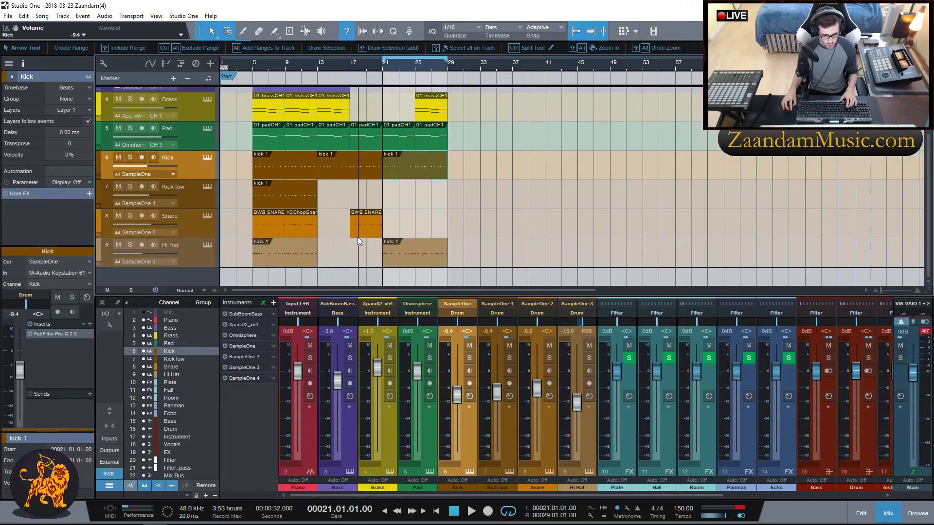
left_click(294, 200)
key("d")
key("d")
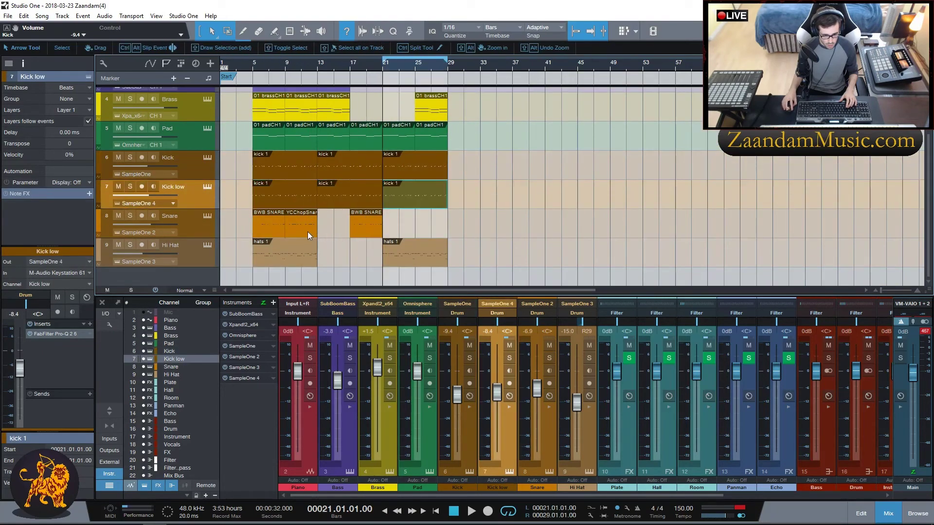
Duplicate YCChopSnare to bars 13 and 25, BWB SNARE to bar 21, and the first hats 1 clip to bar 13.
left_click(301, 228)
key("d")
left_click(362, 236)
key("d")
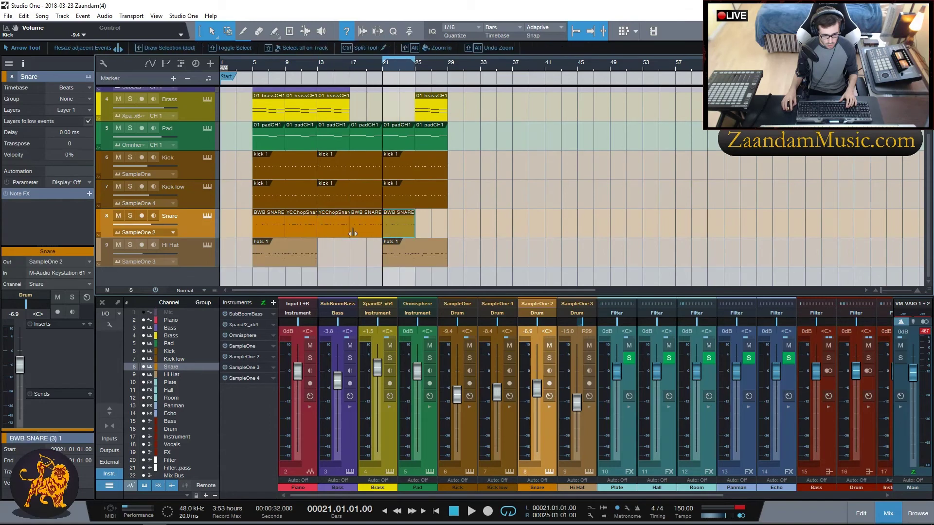
mouse_move(331, 231)
left_mouse_down()
mouse_move(441, 229)
mouse_move(330, 228)
left_mouse_up()
key("d")
left_click(293, 264)
key("d")
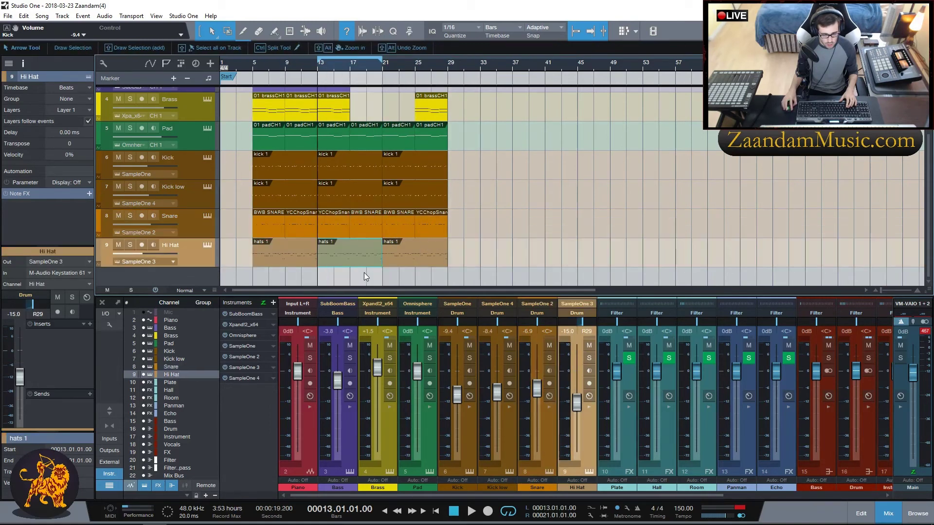
Delete the clips starting at bar 5 on the Brass, Kick, Kick low and Hi Hat tracks.
scroll(474, 139, "up", 2)
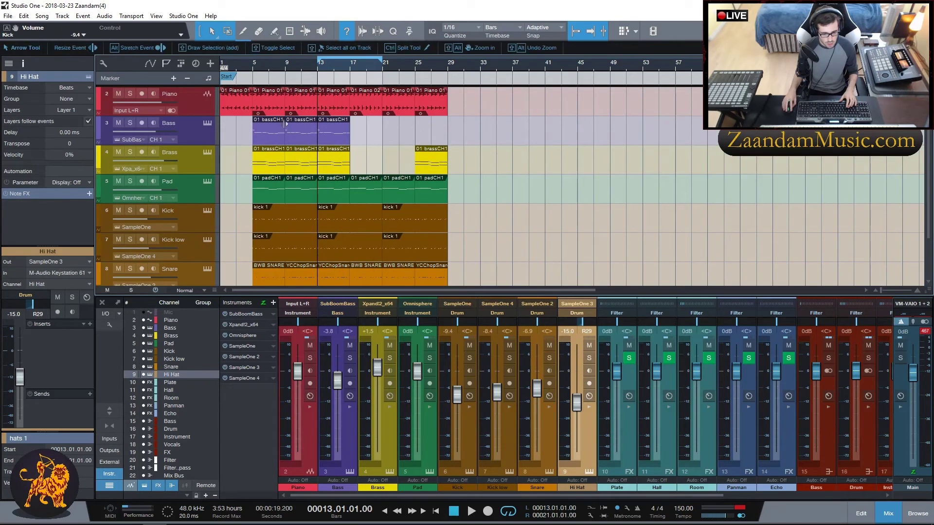
left_click(271, 142)
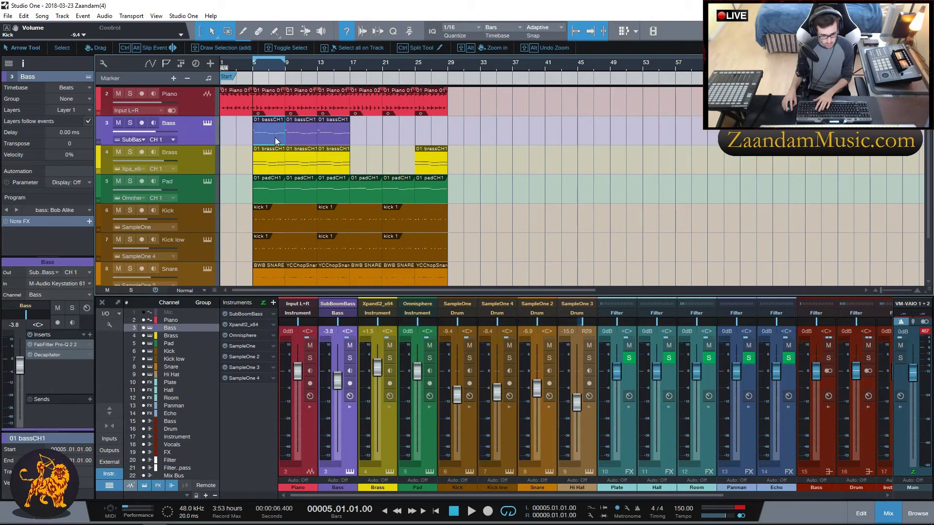
left_click(270, 168)
key("Delete")
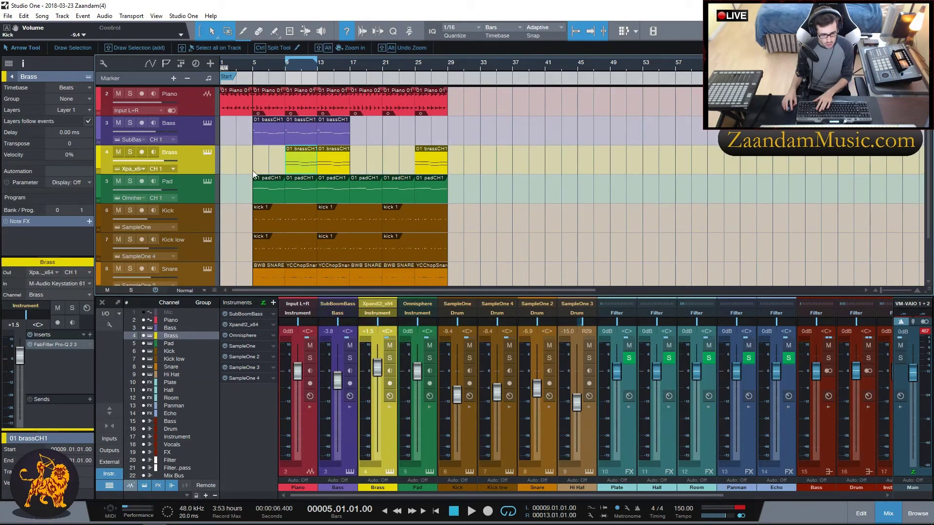
scroll(256, 182, "down", 1)
left_click(273, 194)
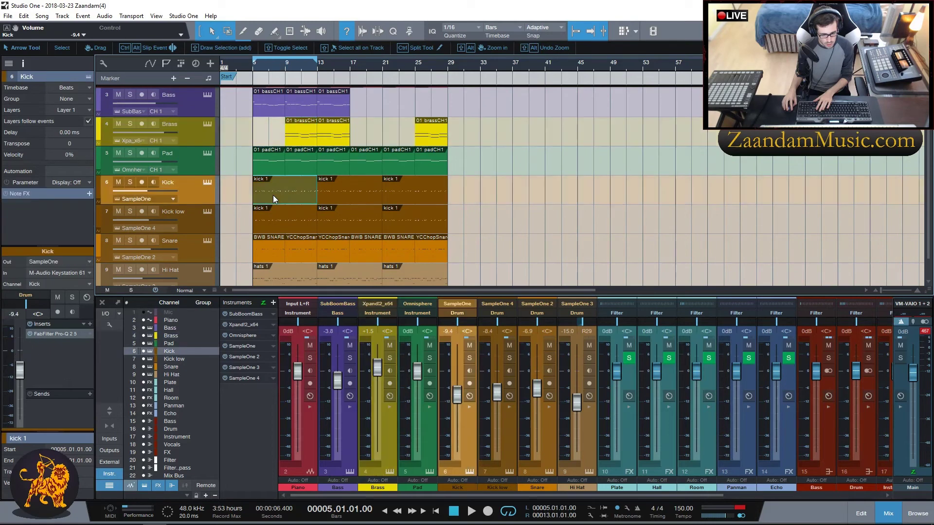
key("Delete")
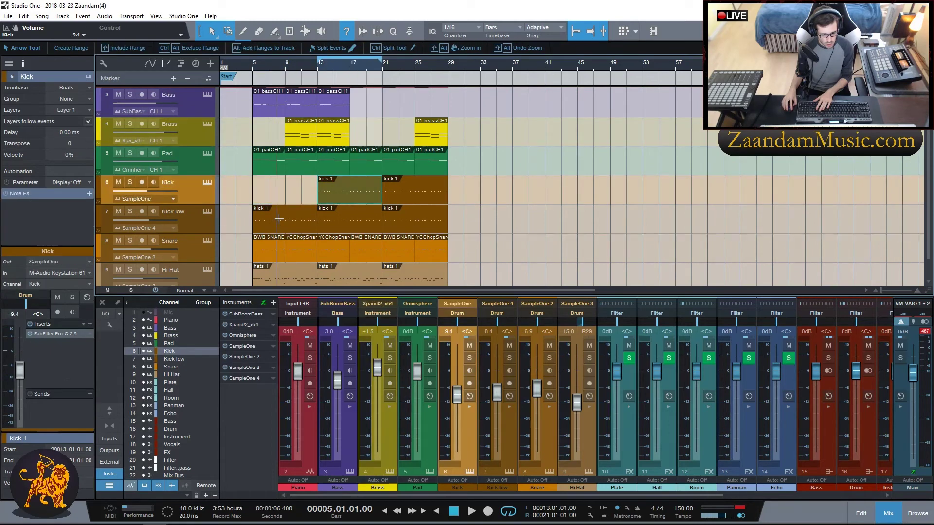
left_click(280, 220)
key("Delete")
scroll(261, 195, "down", 1)
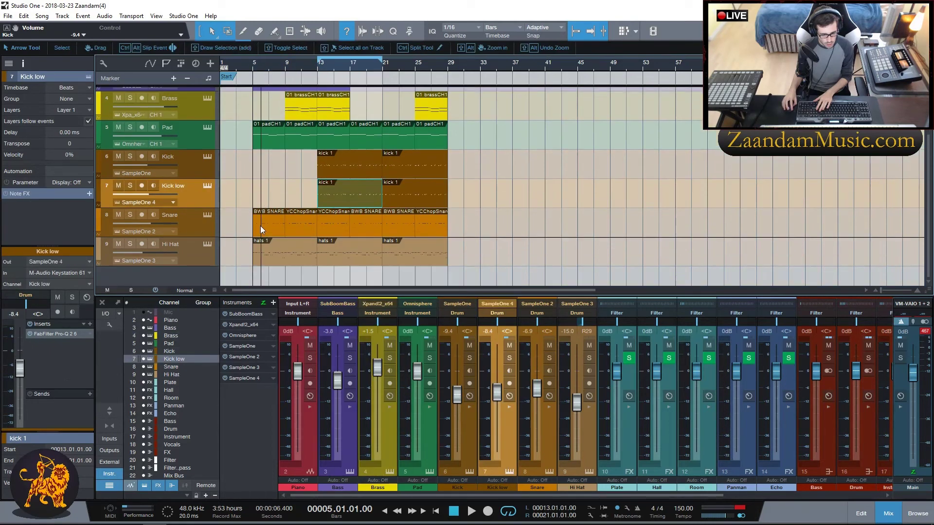
left_click(273, 261)
key("Delete")
Start playback from the beginning and hide the mixer to give the arrangement more room.
key("space")
scroll(499, 168, "up", 2)
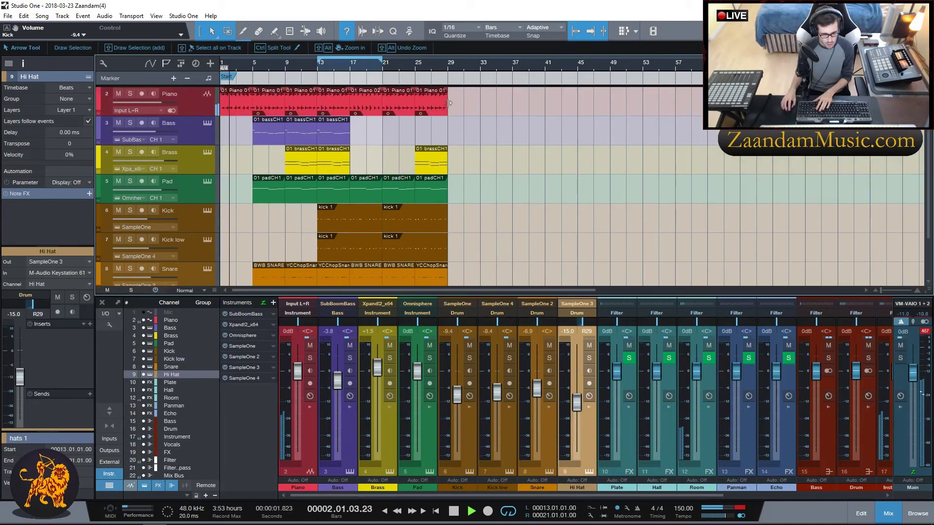
left_click(880, 516)
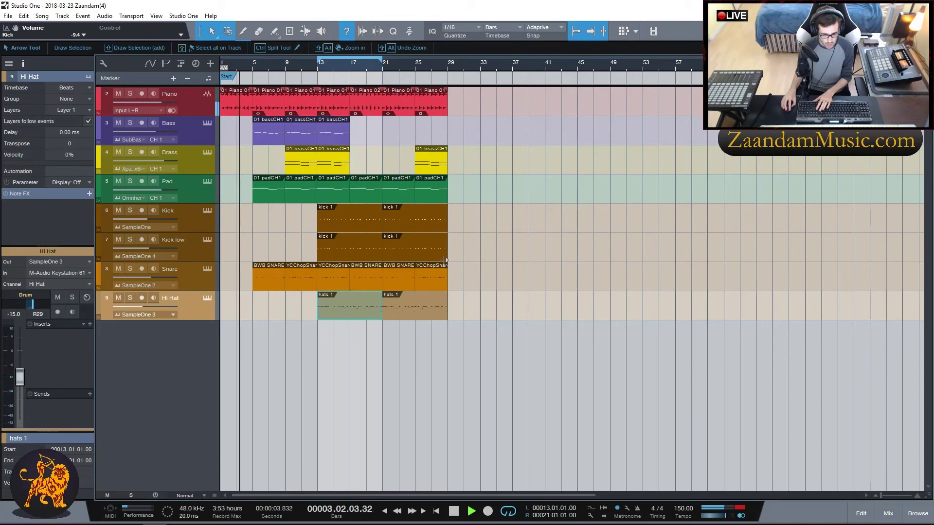
Increase the height of all tracks from Piano through Hi Hat together and save the song.
left_click(186, 106)
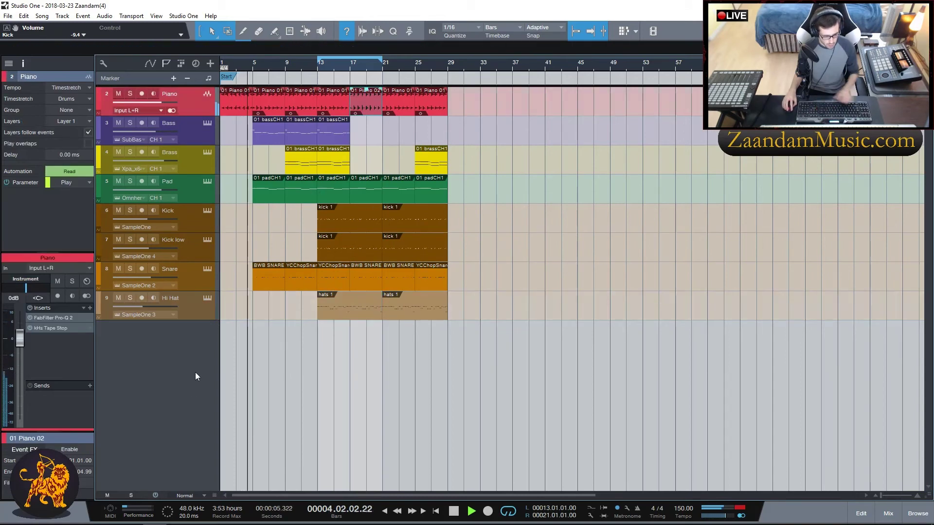
left_click(186, 316, "shift")
left_click_drag(184, 320, 185, 340)
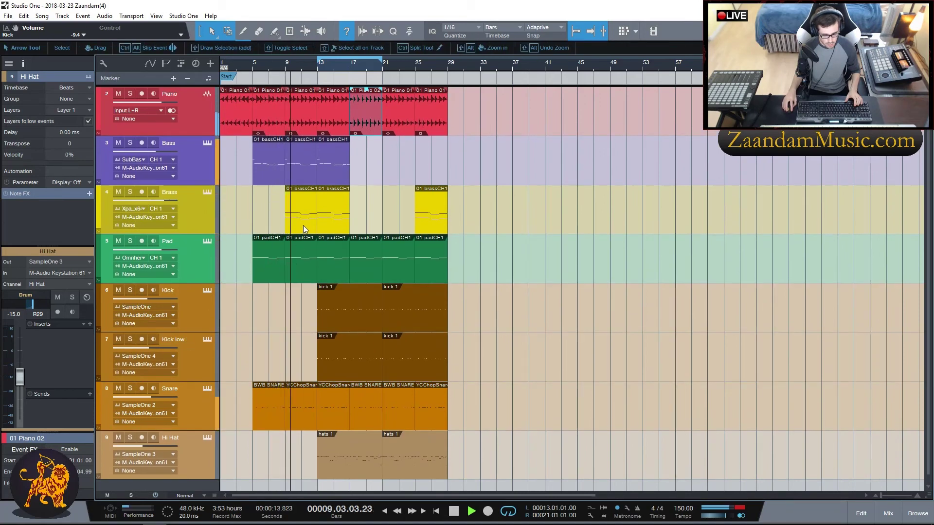
key("ctrl+s")
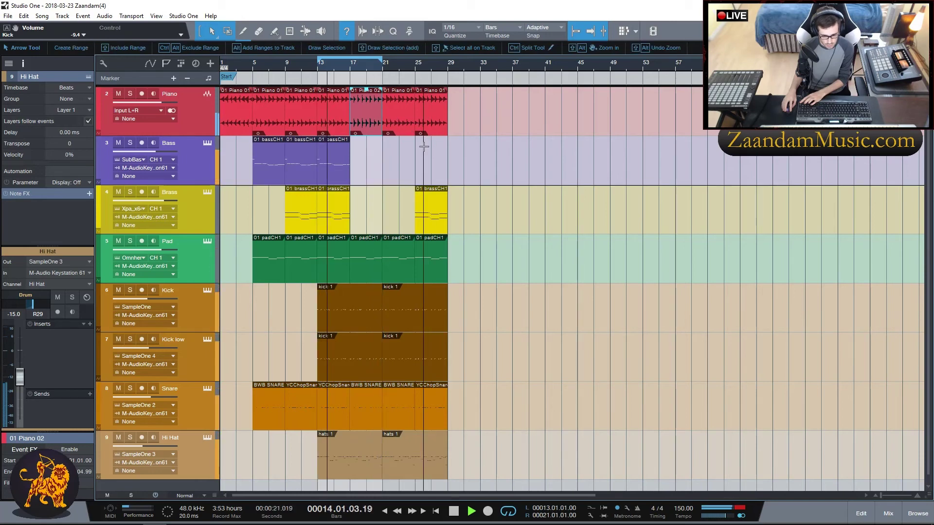
Stop playback, copy the bar 13 bass clip to bar 21, and move the bar 13 brass clip to bar 21.
key("space")
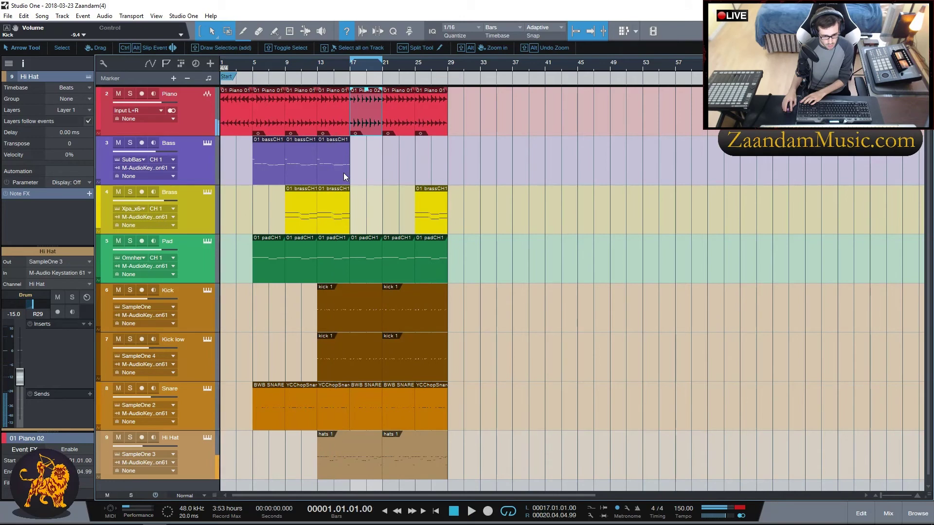
left_click(342, 174)
key("p")
left_click_drag(342, 173, 397, 173)
left_click_drag(332, 220, 395, 222)
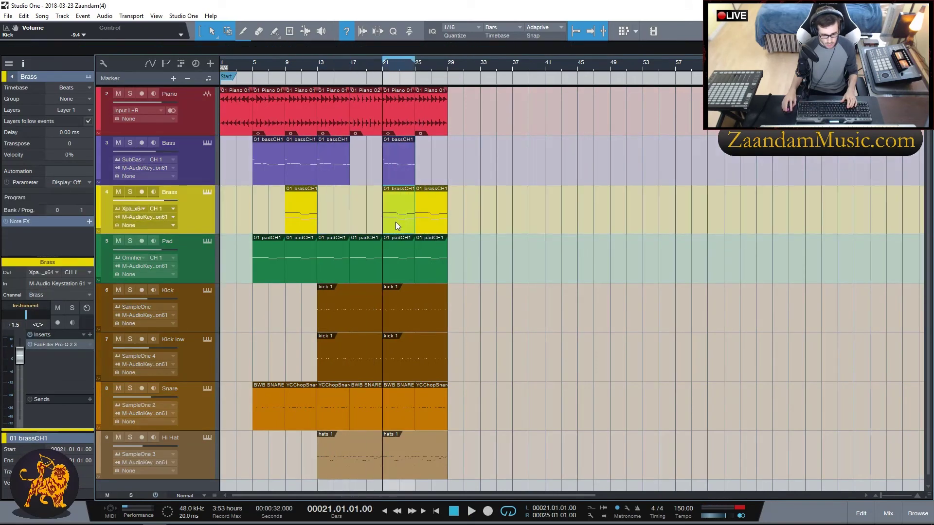
Duplicate the bar 9 brass clip to bar 13, and move the original to bar 5 with a duplicate at bar 9.
left_click(303, 220)
key("d")
left_click_drag(297, 220, 269, 221)
key("d")
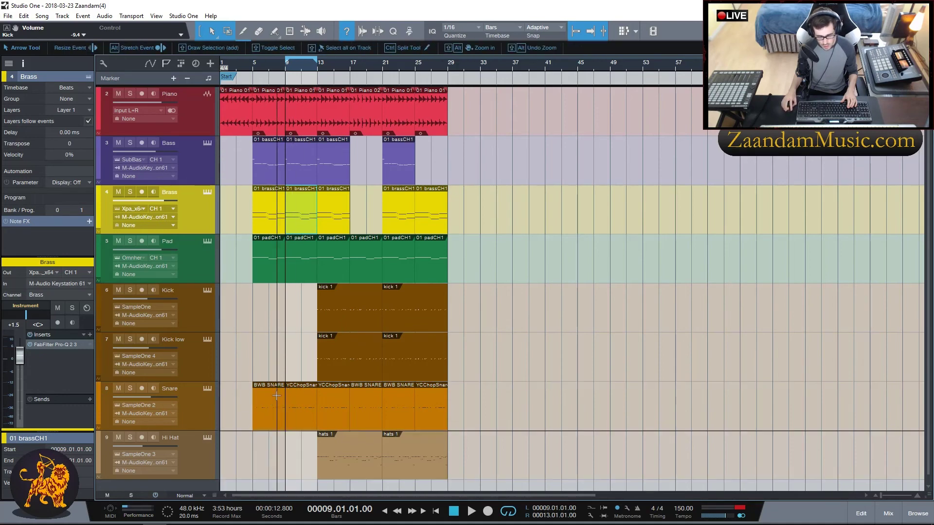
Delete the BWB SNARE clip at bar 5 and the YCChopSnare clip at bar 9 on the Snare track.
scroll(242, 338, "down", 1)
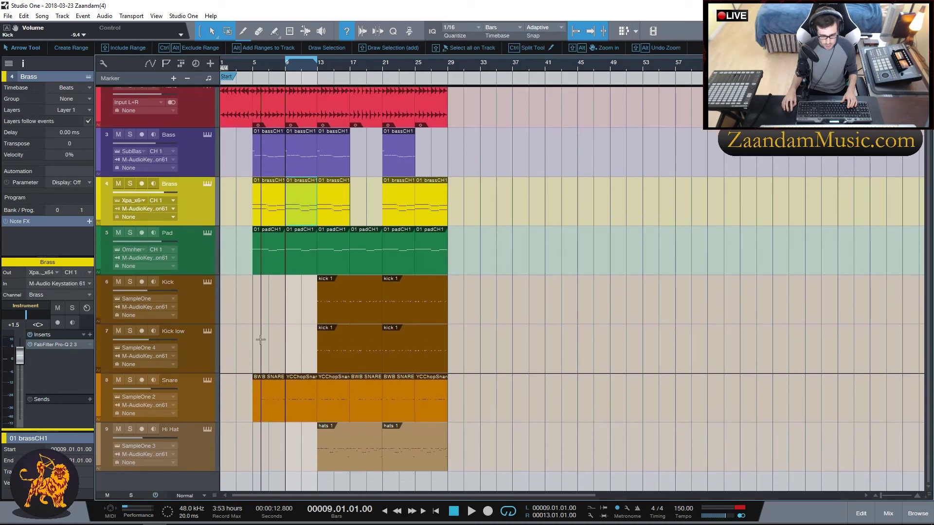
scroll(382, 317, "up", 1)
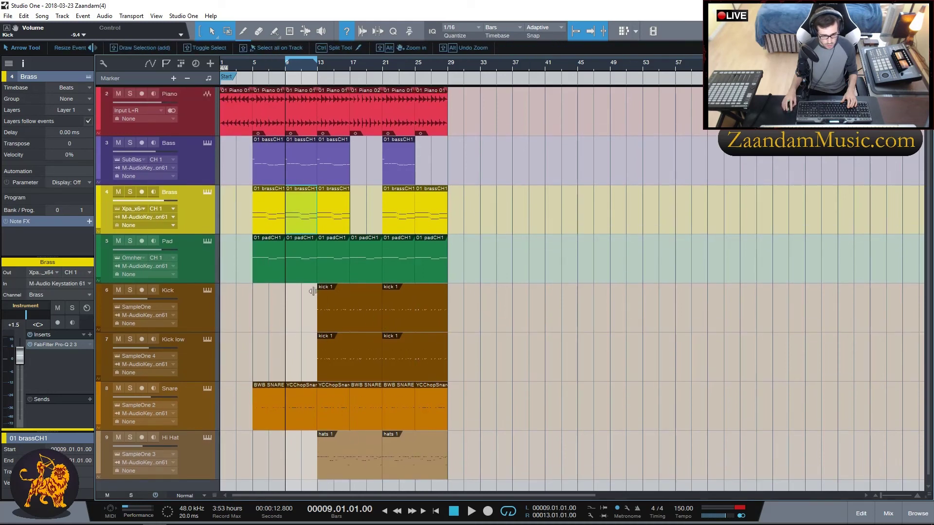
left_click(272, 418)
key("Delete")
left_click(312, 418)
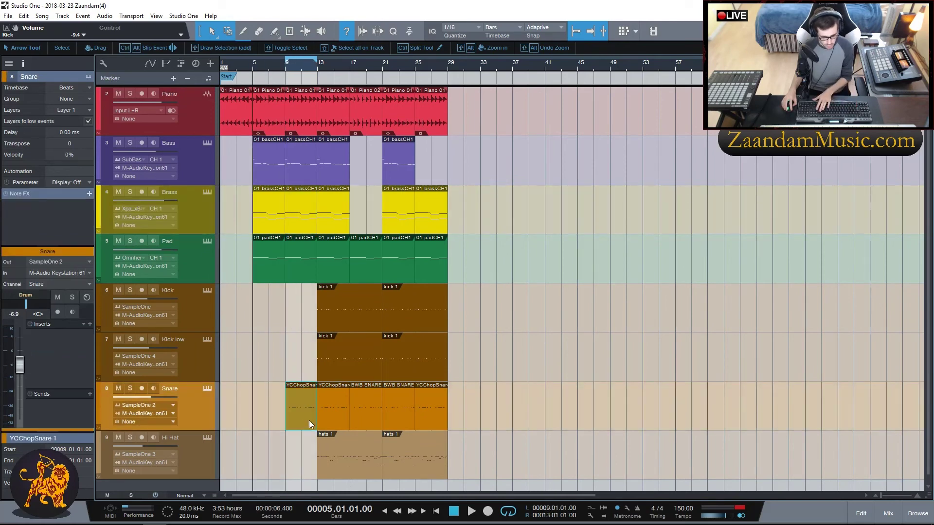
key("Delete")
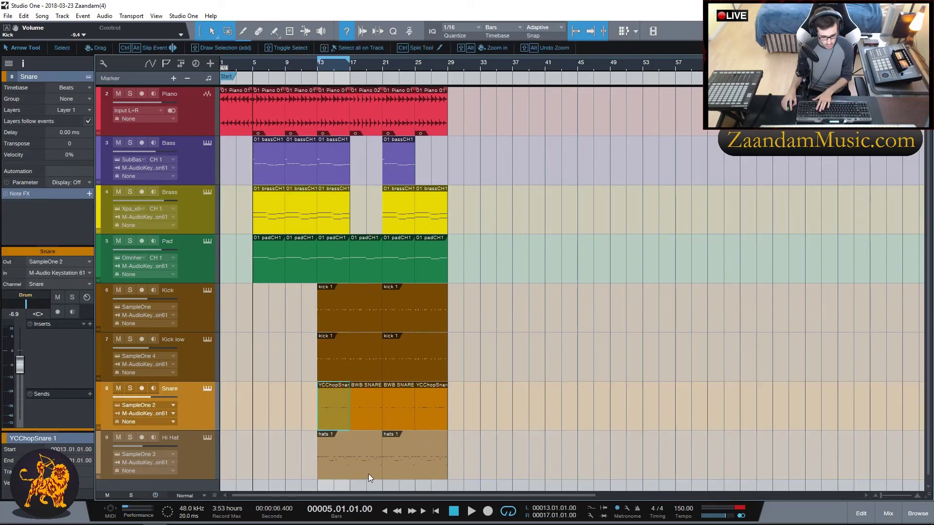
Move the two hats 1 clips to bars 9 and 17 and duplicate the second one to bar 25.
left_click(331, 466)
left_click_drag(332, 466, 308, 465)
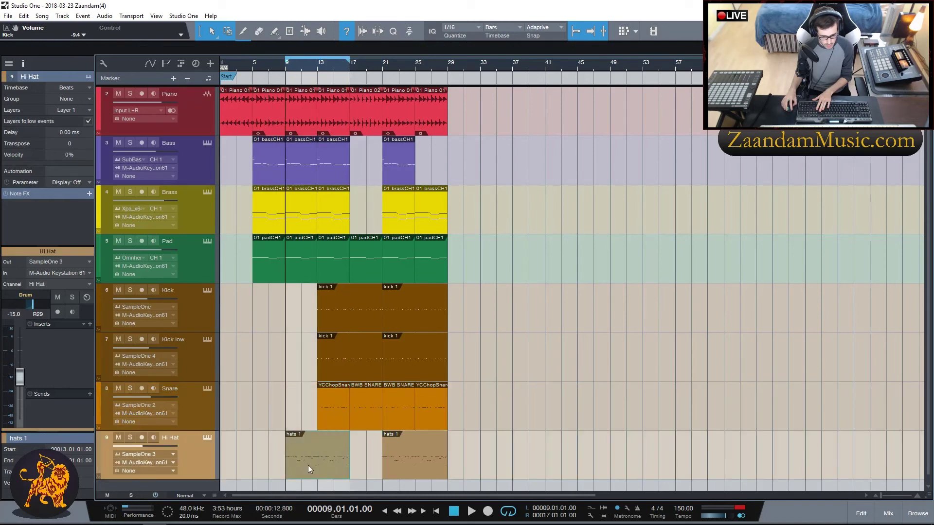
left_click_drag(397, 461, 363, 462)
key("d")
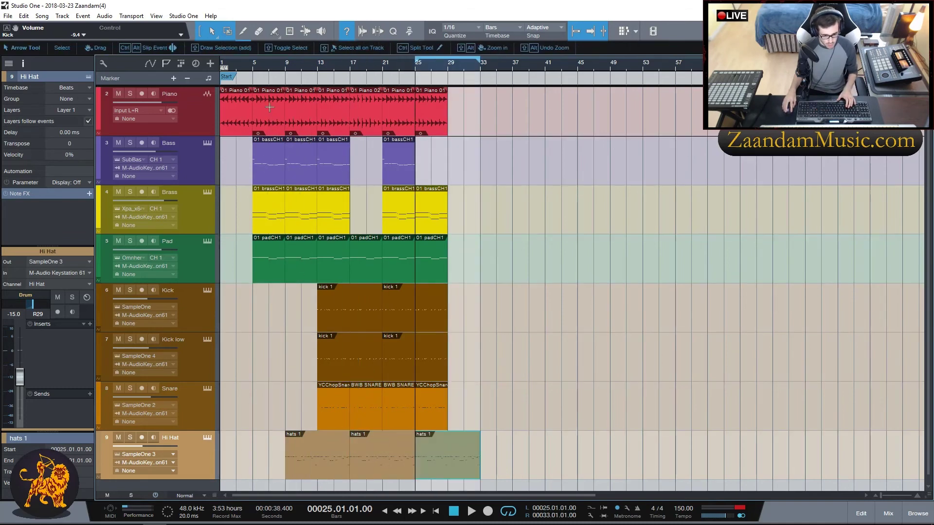
Play the rearranged song from the beginning to audition it.
key("Home")
key("space")
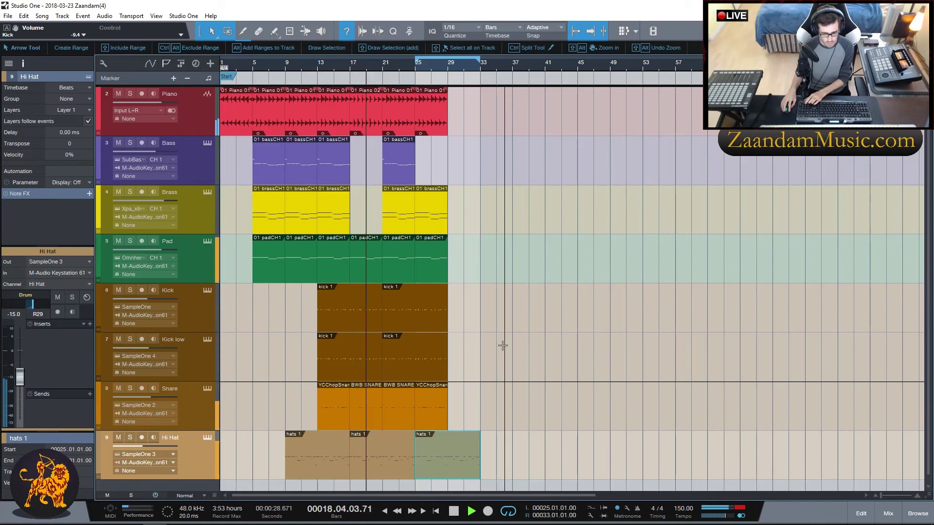
Shorten the two kick clips on both the Kick and Kick low tracks so they end at bars 19 and 27.
key("n")
left_click_drag(382, 313, 367, 316)
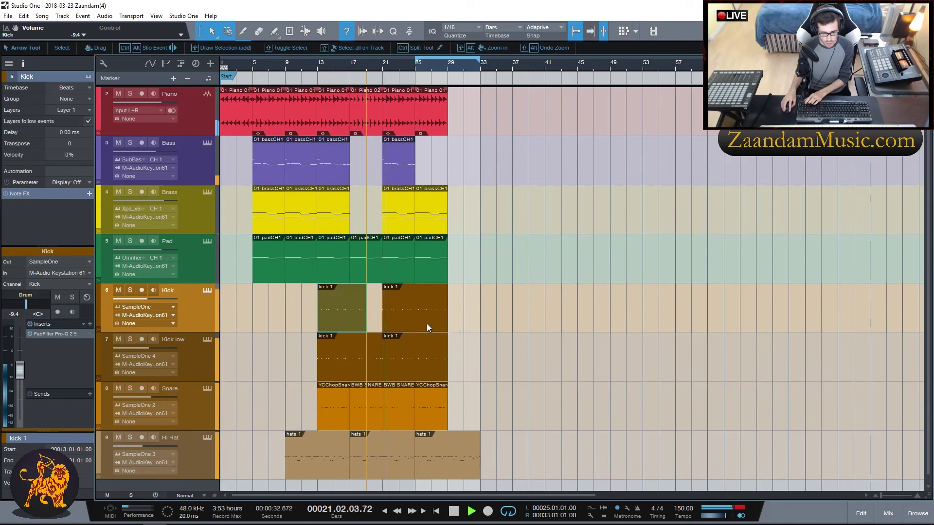
left_click_drag(443, 304, 432, 313)
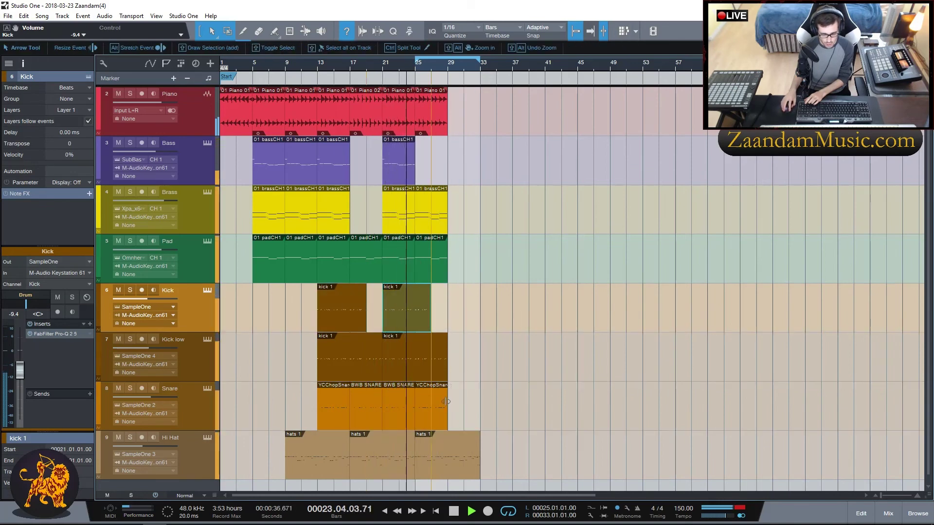
left_click_drag(446, 358, 365, 358)
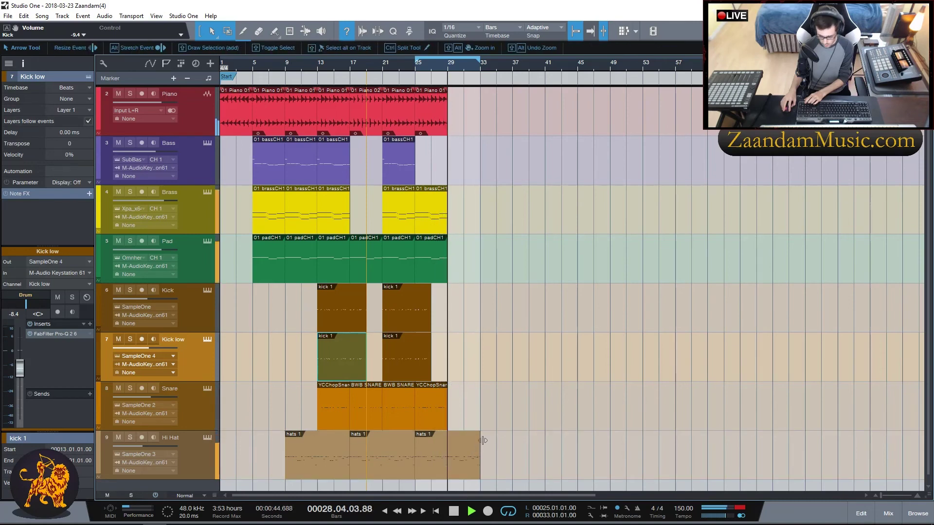
Stop playback and duplicate the bar 25 clip on the Piano track to bar 29.
key("p")
key("space")
left_click(434, 123)
key("p")
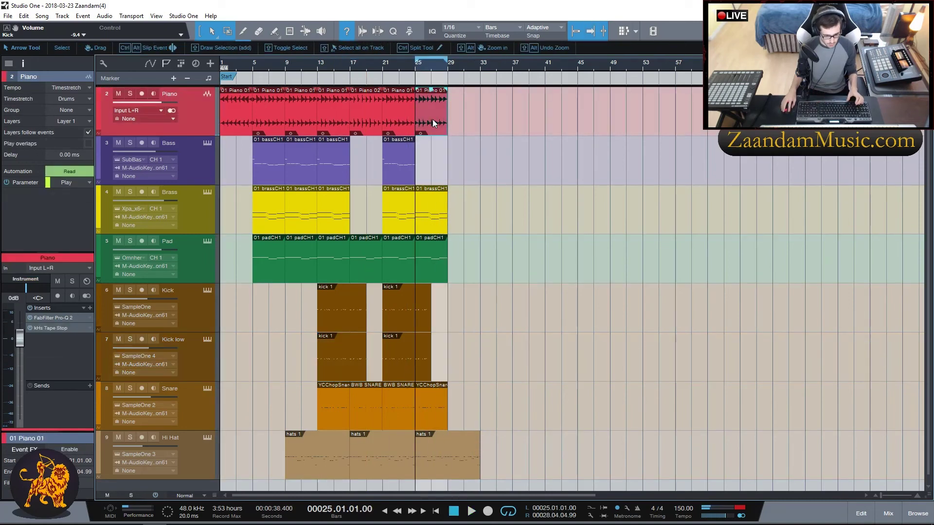
key("d")
key("p")
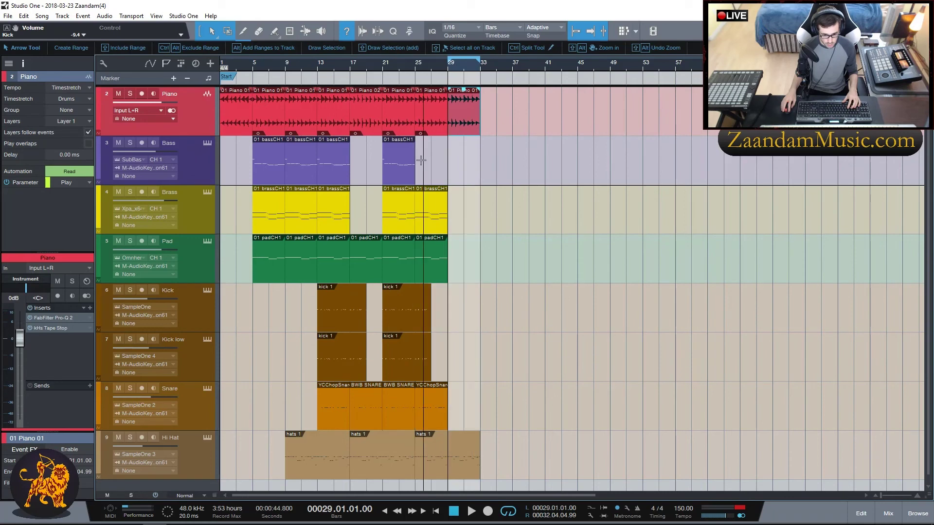
Add a bass clip at bar 29 by duplicating the bar 21 one, and duplicate the bar 25 brass and pad clips to bar 29.
left_click(404, 174)
key("d")
key("p")
left_click_drag(438, 176, 470, 175)
left_click(441, 215)
key("d")
left_click(431, 273)
key("d")
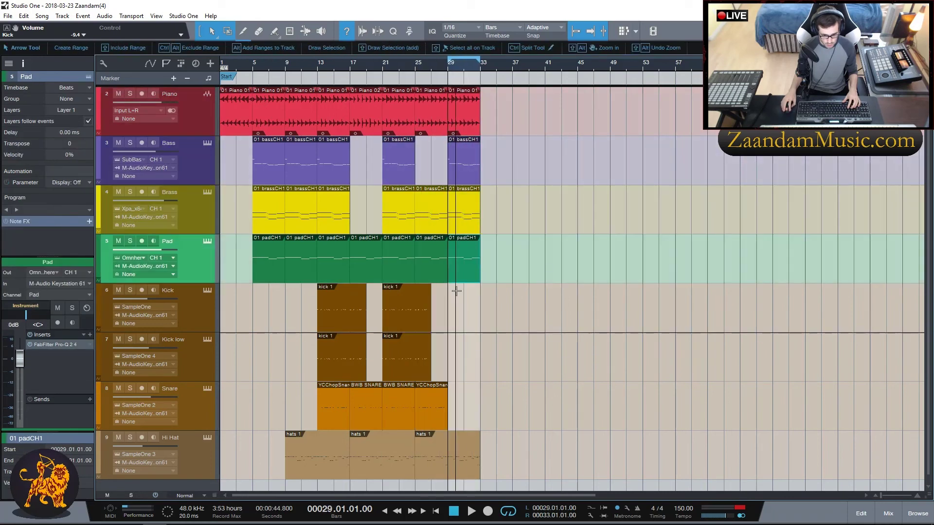
Duplicate the bar 21 clips on the Kick and Kick low tracks to bar 29 and extend both copies to bar 37.
left_click(412, 325)
key("d")
left_click_drag(457, 324, 512, 316)
left_click(416, 375)
key("d")
left_click_drag(451, 370, 512, 375)
Duplicate the bar 21 and 25 snare clips to bars 29 and 33, and add a hats 1 clip spanning bars 33 to 37.
left_click(404, 420)
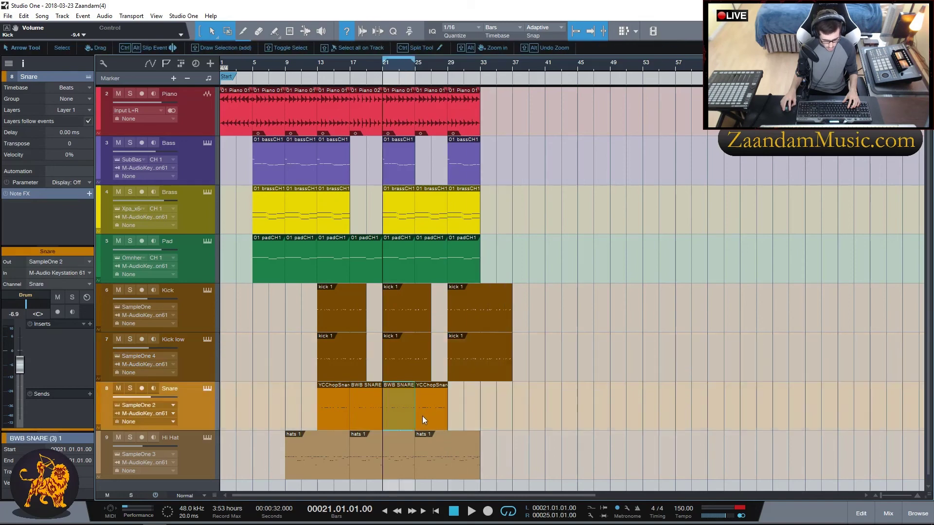
left_click_drag(394, 421, 492, 423)
left_click(439, 468)
left_click_drag(439, 468, 519, 463)
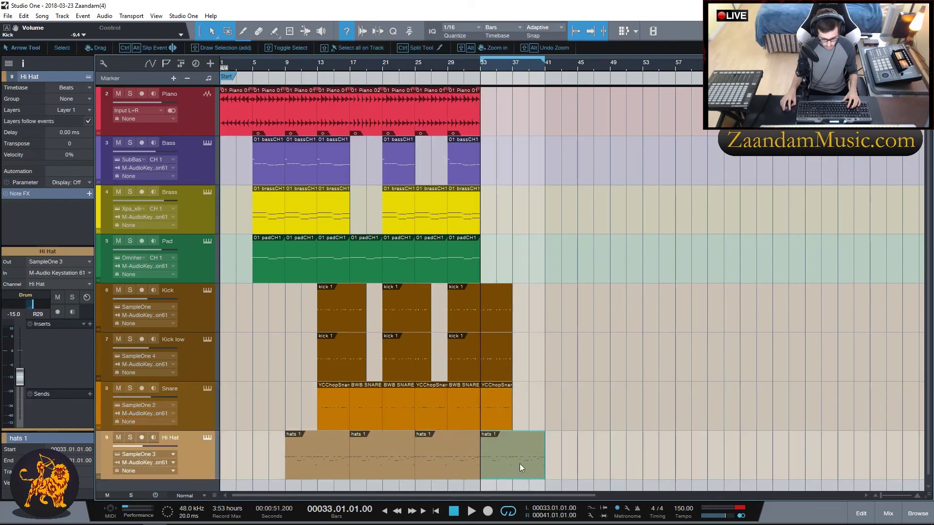
Duplicate the piano, bass, brass and pad clips at bar 29 to bar 33.
left_click(470, 116)
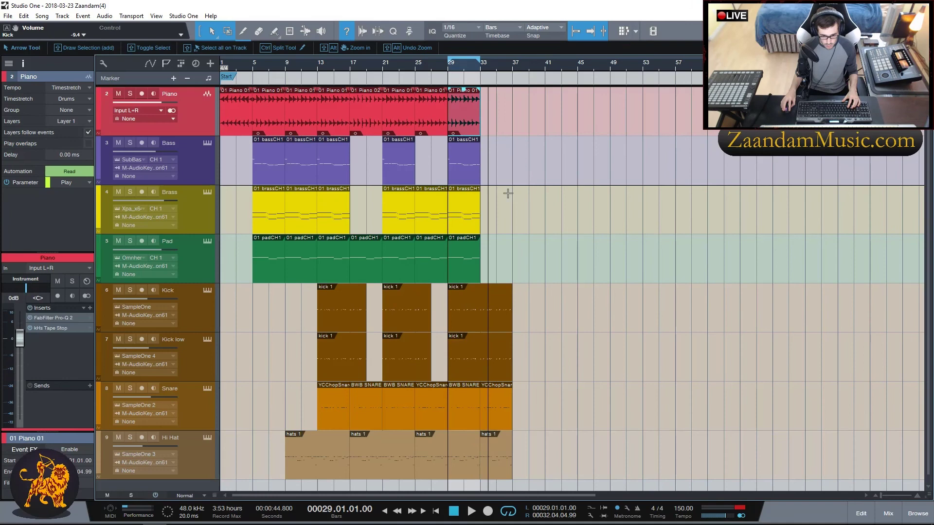
key("d")
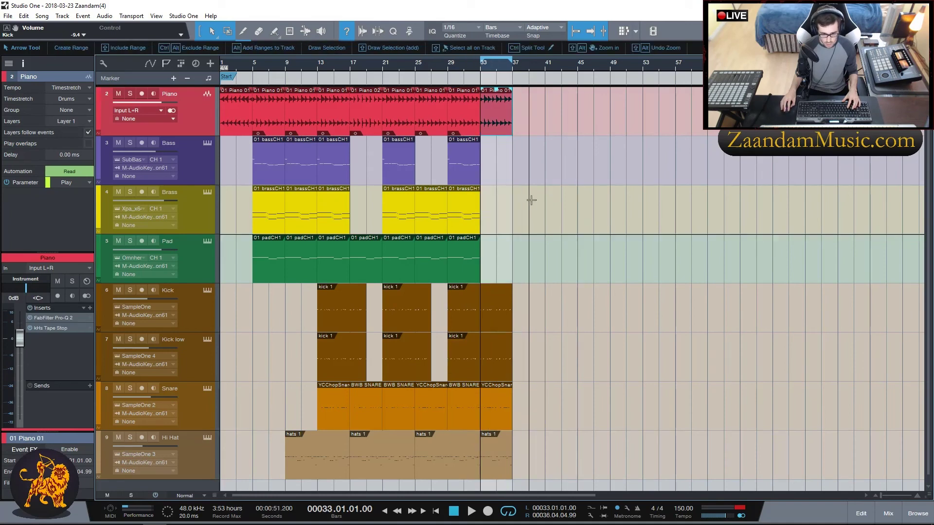
left_click(466, 175)
key("d")
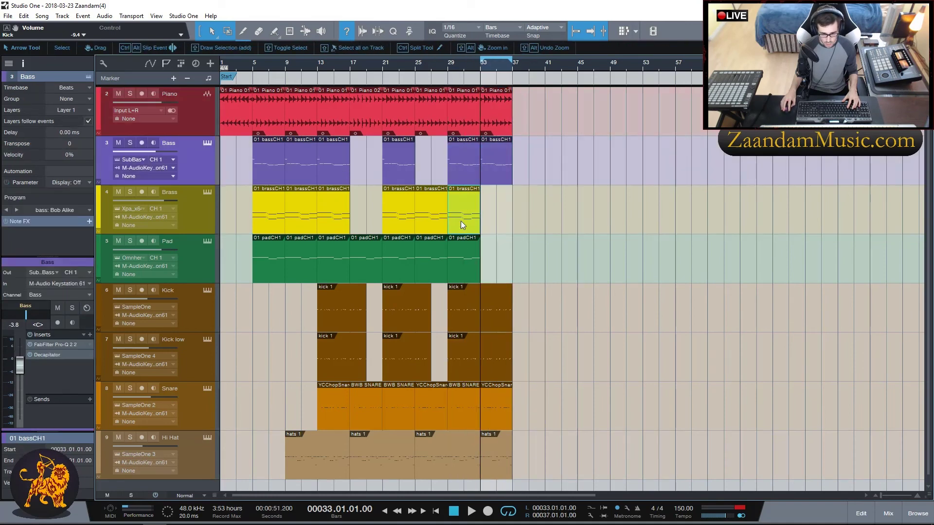
key("d")
left_click(458, 261)
key("d")
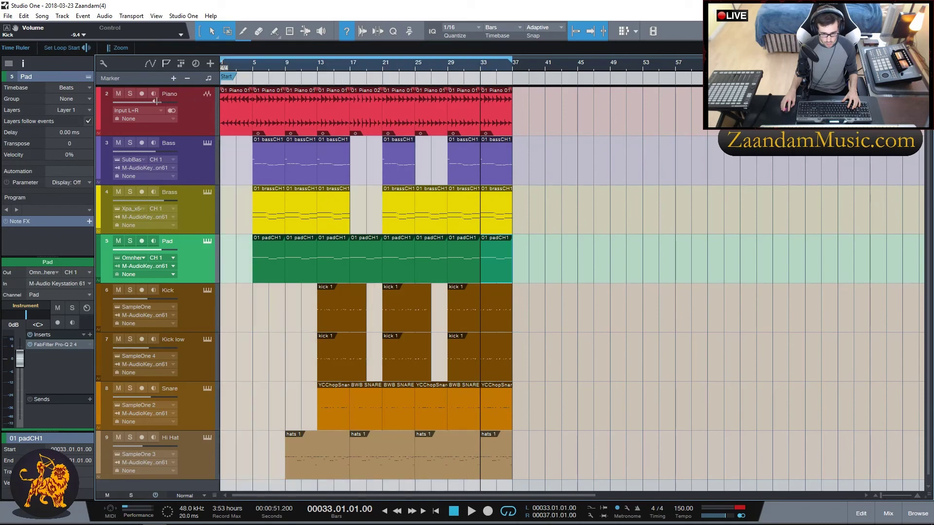
Select all clips in the arrangement and duplicate the whole 36-bar section to bar 37.
scroll(558, 210, "down", 1)
scroll(559, 209, "up", 1)
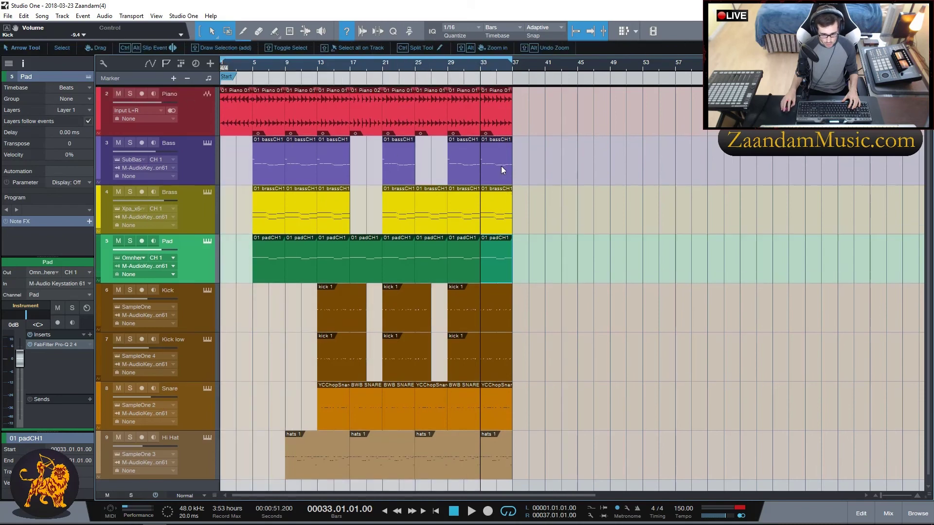
scroll(389, 65, "down", 3)
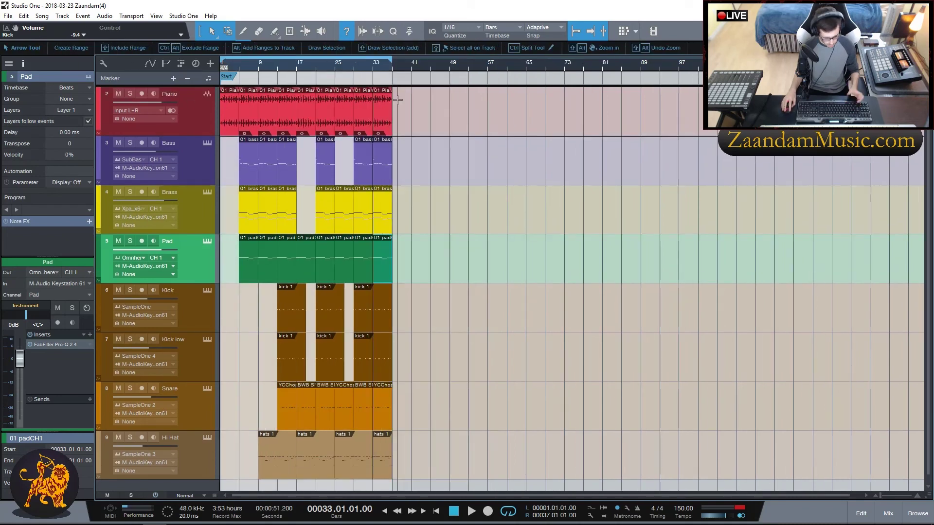
key("ctrl+a")
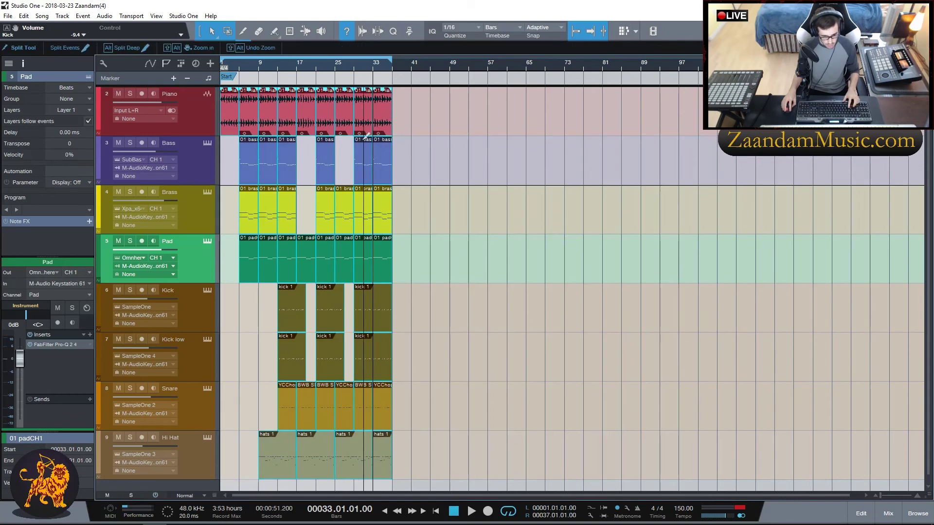
key("ctrl+d")
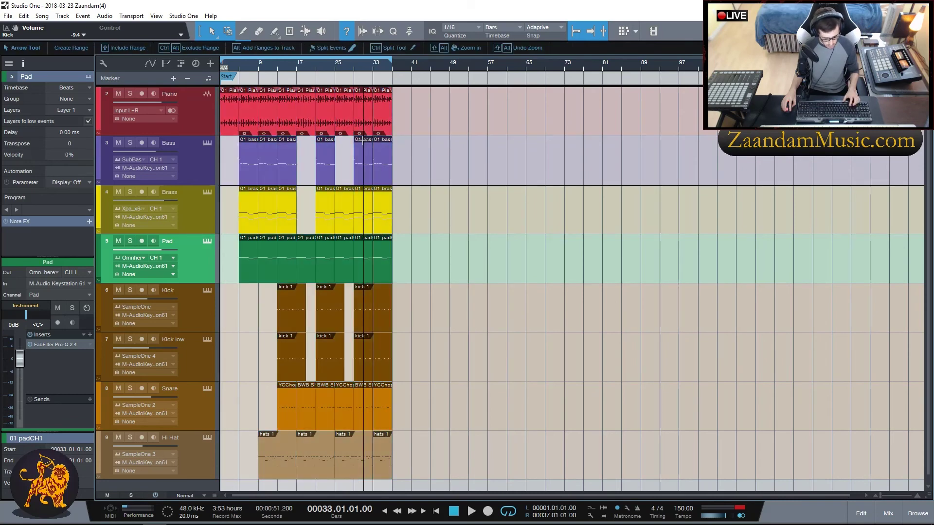
key("ctrl+a")
key("d")
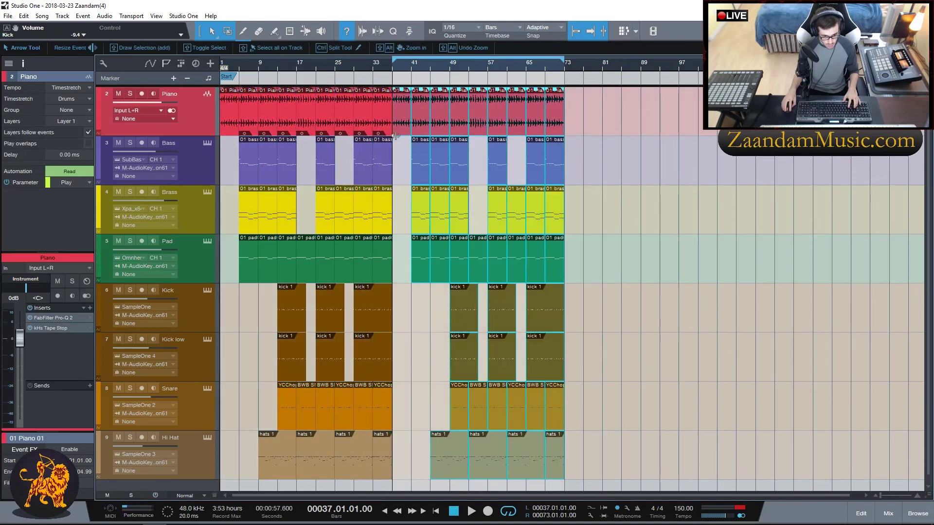
Clear the clip selection and play the doubled arrangement from the beginning to audition it.
left_click(222, 63)
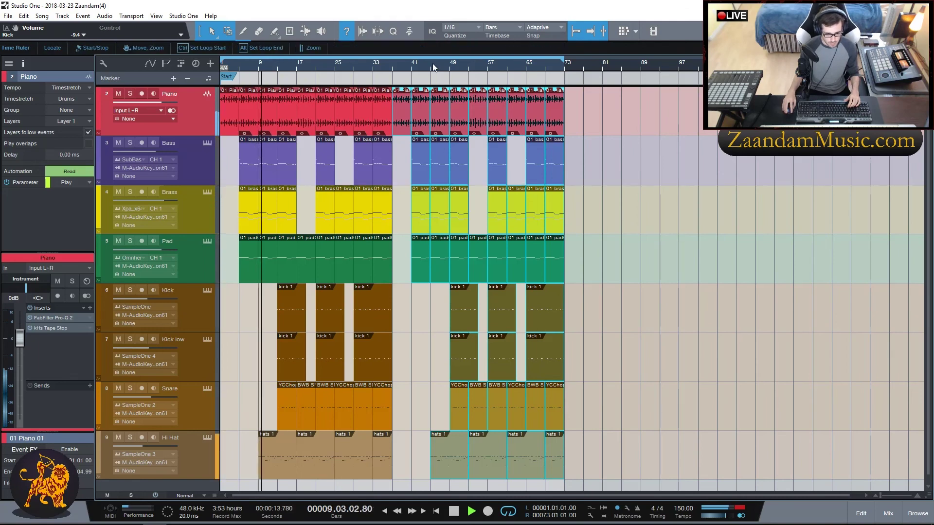
left_click(674, 211)
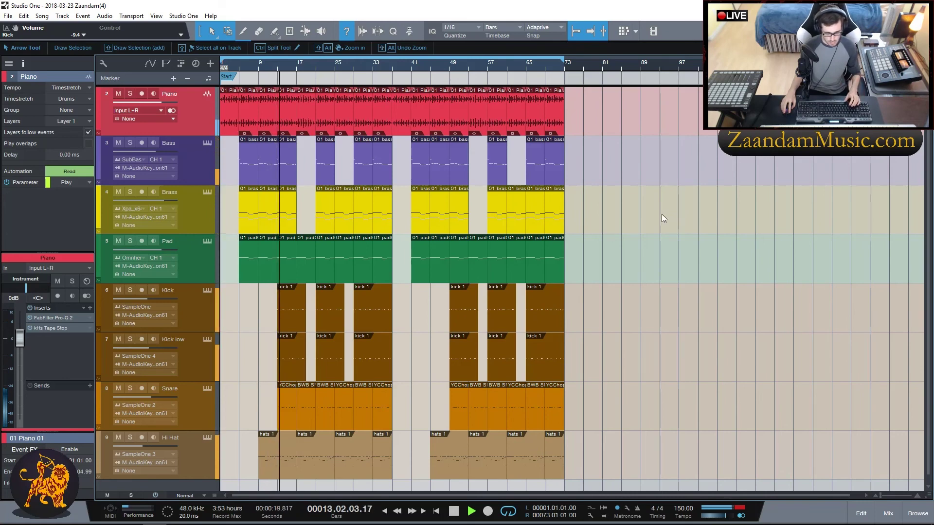
key("ctrl")
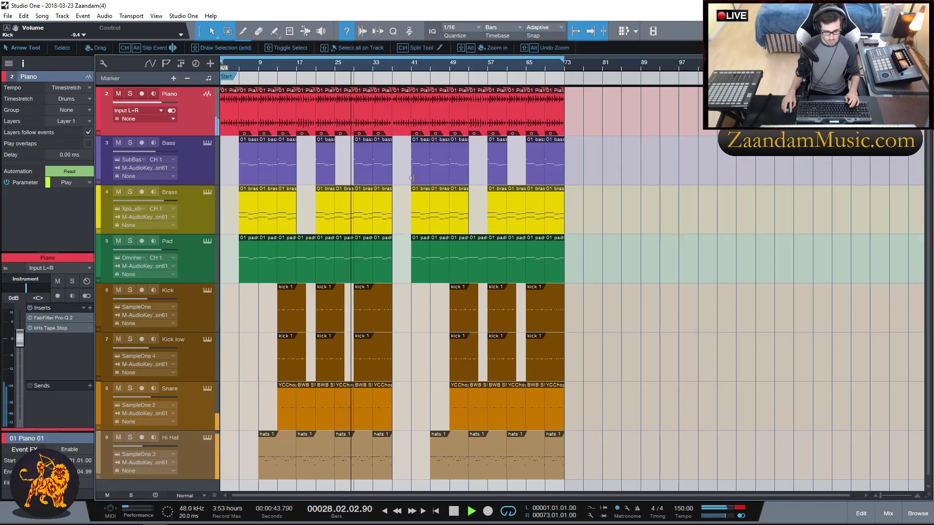
Fill the gap at bar 37 with duplicates of the bar 33 bass, brass and pad clips.
left_click(387, 174)
key("d")
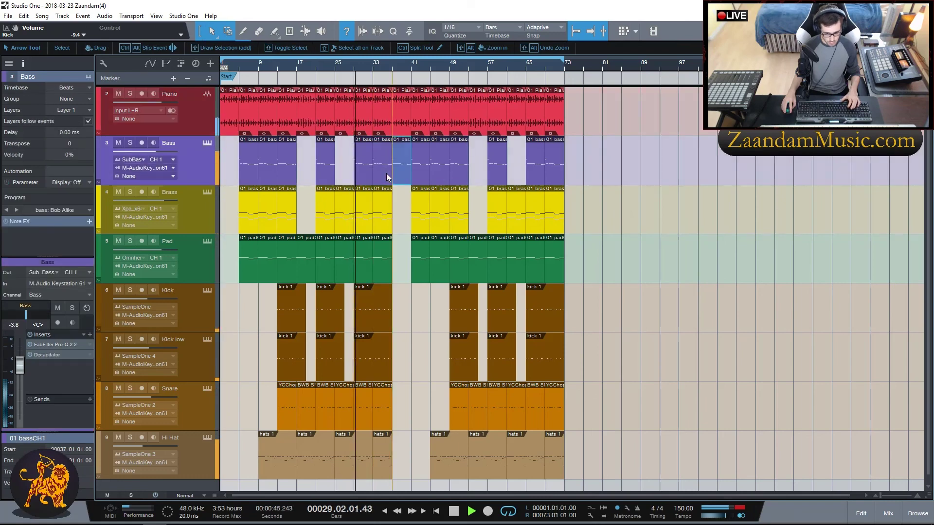
left_click(385, 225)
key("d")
left_click(382, 268)
key("d")
Duplicate the bar 29 kick 1 clips on the Kick and Kick low tracks to bar 37.
left_click(378, 329)
key("d")
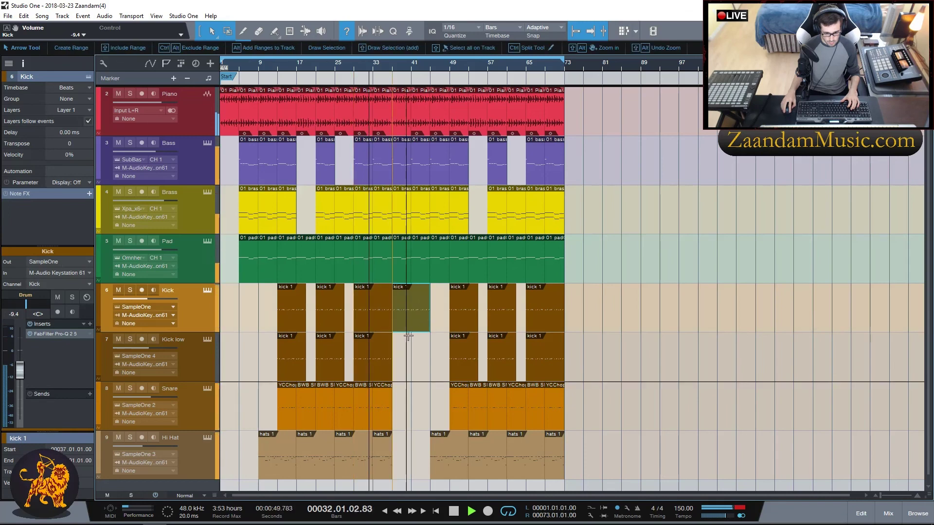
left_click(383, 368)
key("d")
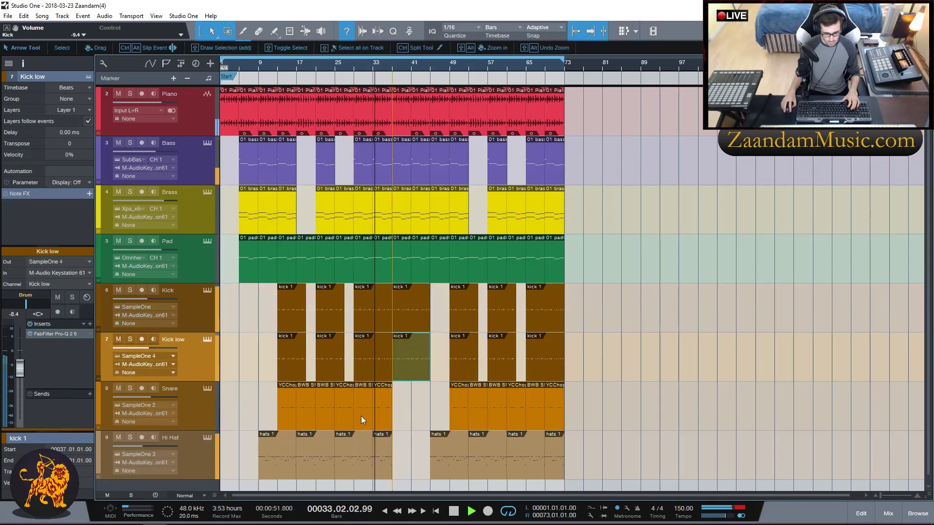
Duplicate the bar 29 and 33 snare clips to bars 37 and 41, and place a copy of the bar 25 hats 1 clip at bar 37.
left_click(361, 416)
left_click(381, 422, "shift")
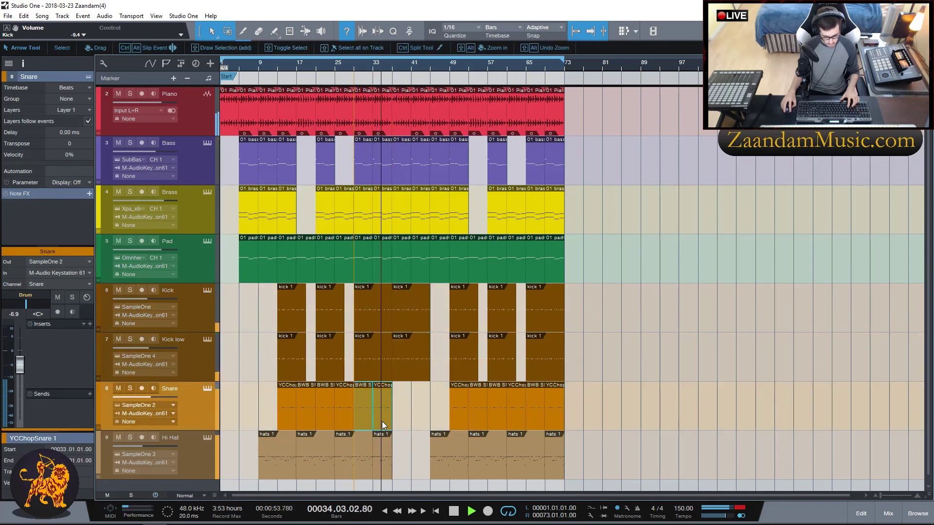
key("d")
left_click(357, 473)
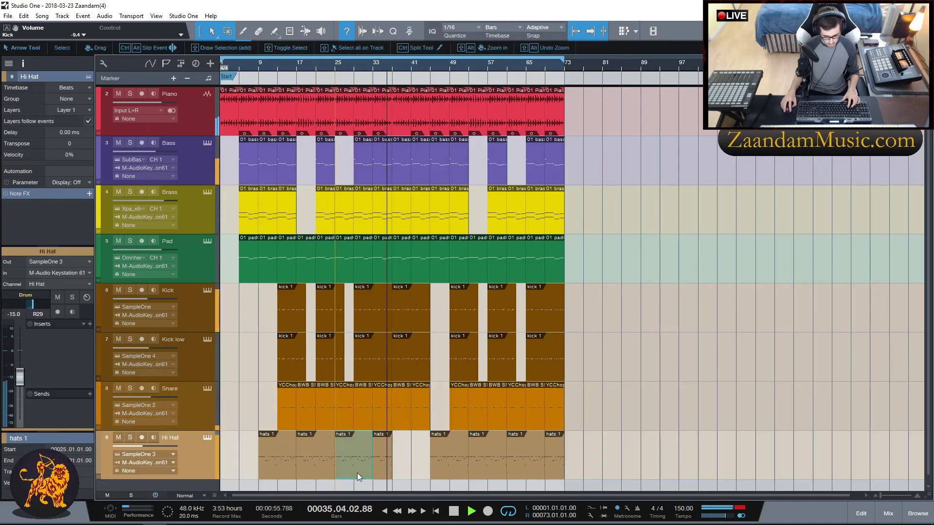
key("d")
left_click_drag(393, 475, 413, 474)
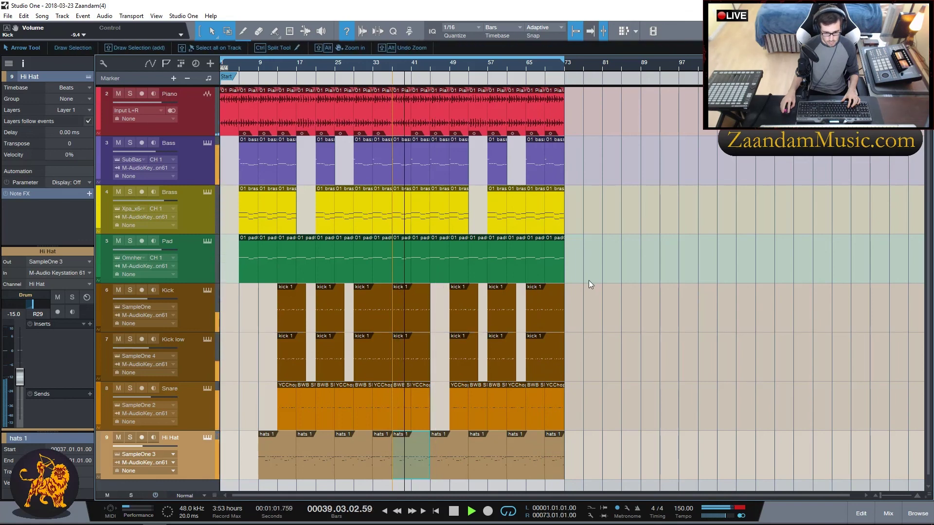
Try deleting the Piano clip at bar 37 and restore it.
left_click(404, 116)
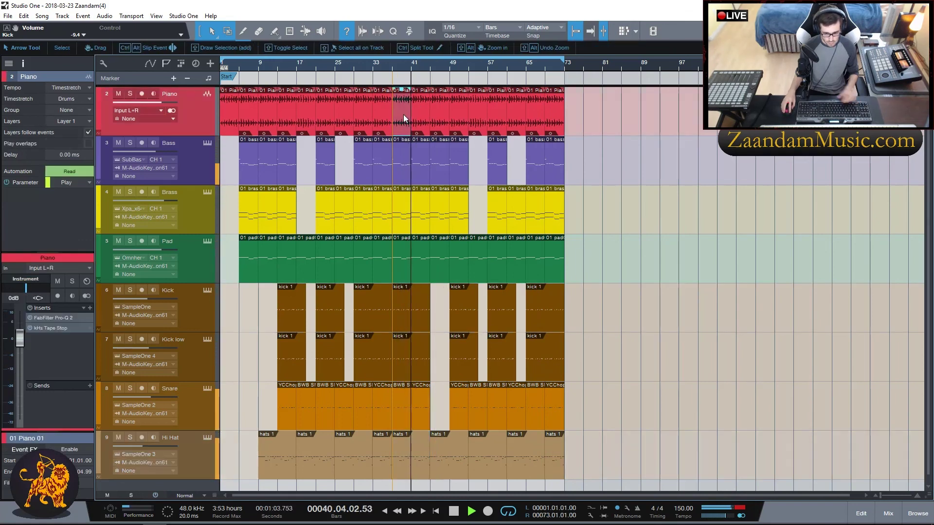
key("Delete")
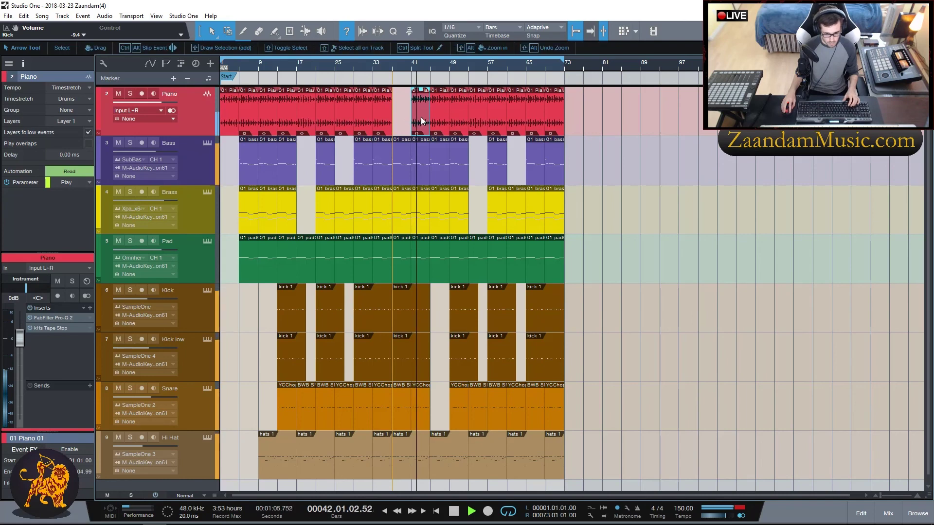
key("ctrl+z")
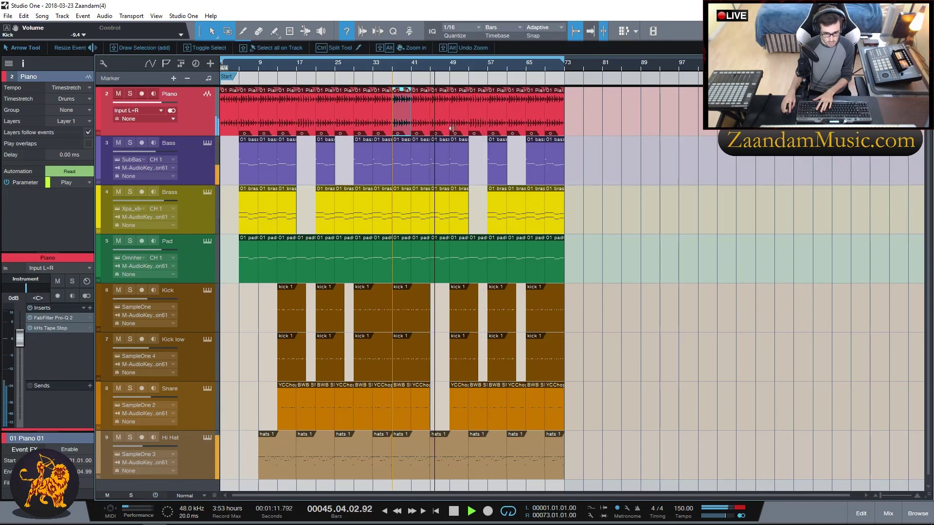
key("ctrl+d")
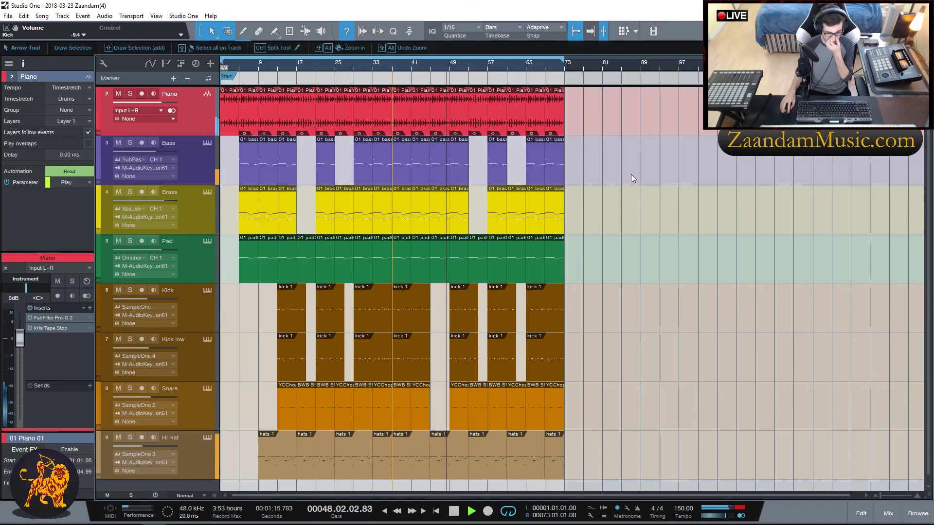